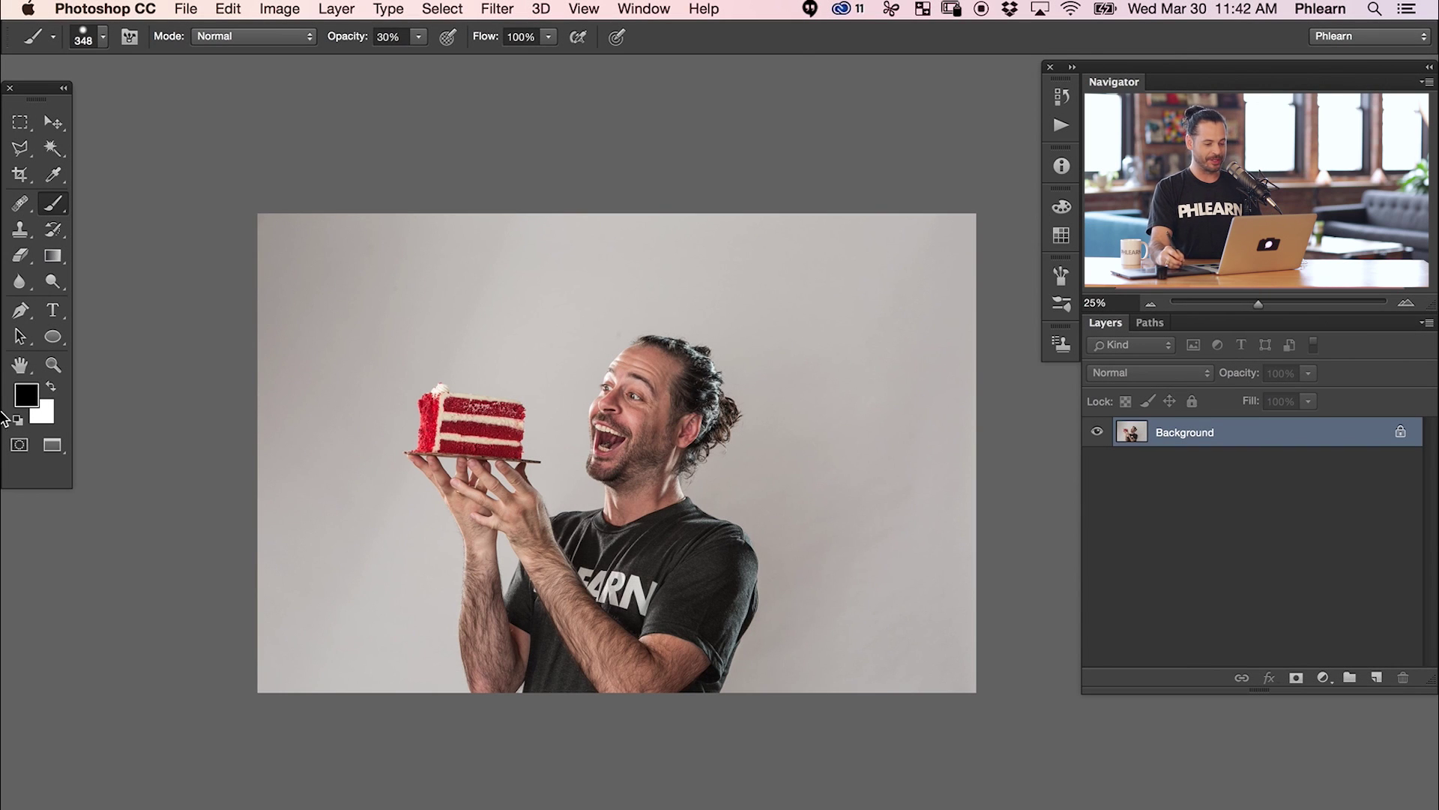
# Step: Examine the man, the cake and the plain grey backdrop around them at 50% zoom
pyautogui.moveTo(559, 507); pyautogui.dragTo(540, 468)
pyautogui.press('super+plus')
pyautogui.press('super+plus')
pyautogui.moveTo(288, 463)
pyautogui.mouseDown()
pyautogui.moveTo(483, 543)
pyautogui.moveTo(467, 546)
pyautogui.mouseUp()
pyautogui.keyDown('ctrl'); pyautogui.keyDown('alt'); pyautogui.moveTo(488, 443); pyautogui.dragTo(472, 443); pyautogui.keyUp('alt'); pyautogui.keyUp('ctrl')
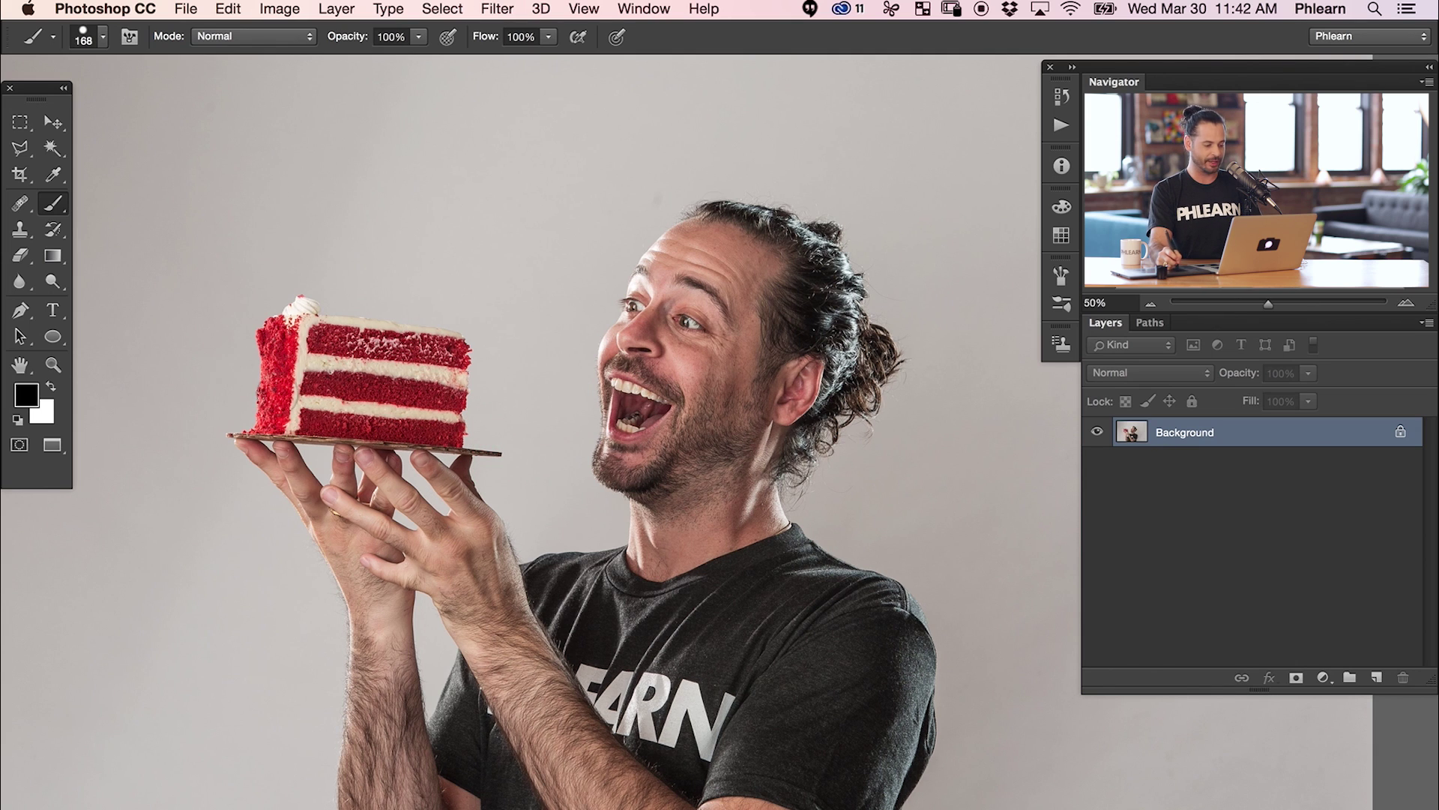
pyautogui.keyDown('ctrl'); pyautogui.keyDown('alt'); pyautogui.moveTo(466, 360); pyautogui.dragTo(434, 361); pyautogui.keyUp('alt'); pyautogui.keyUp('ctrl')
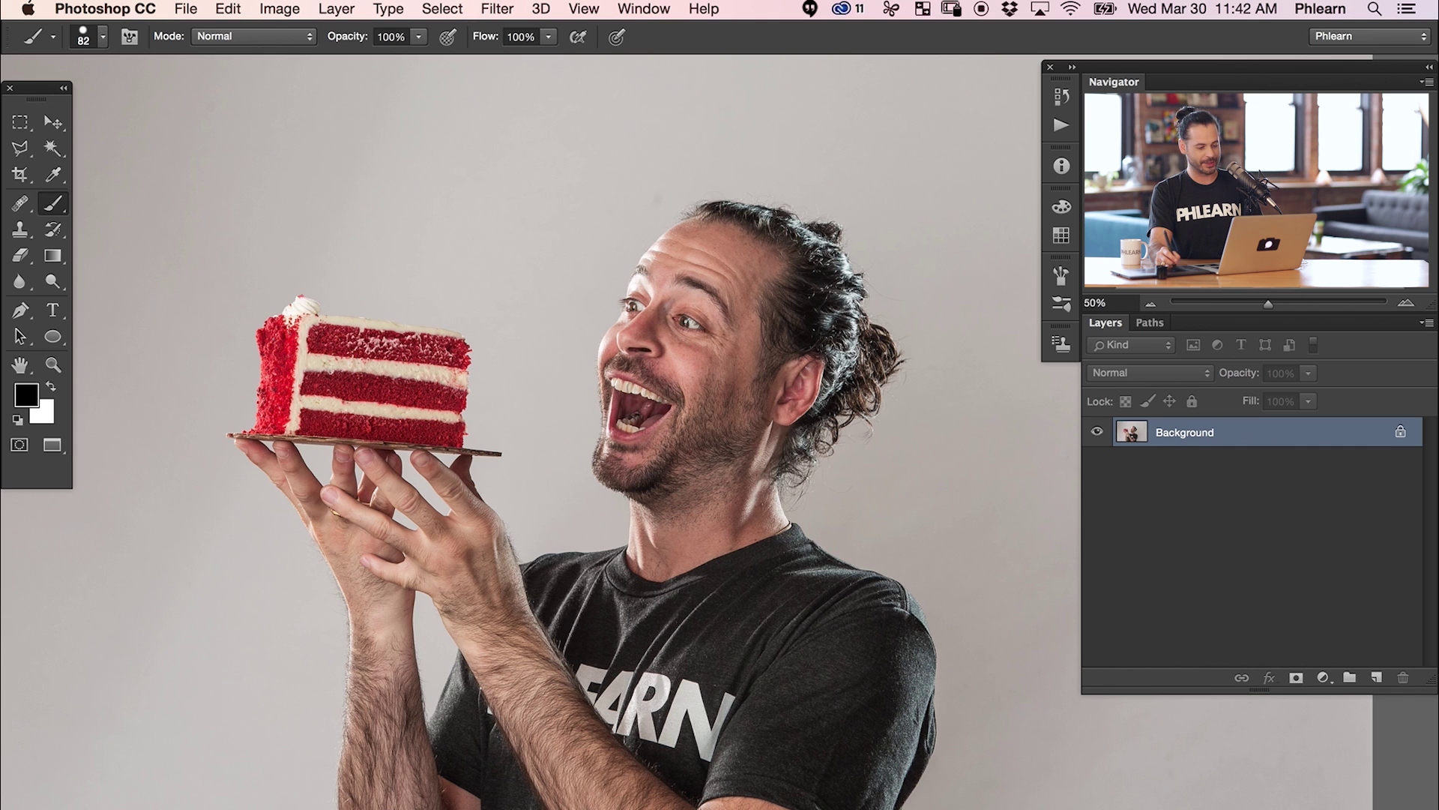
pyautogui.moveTo(666, 430); pyautogui.dragTo(601, 425)
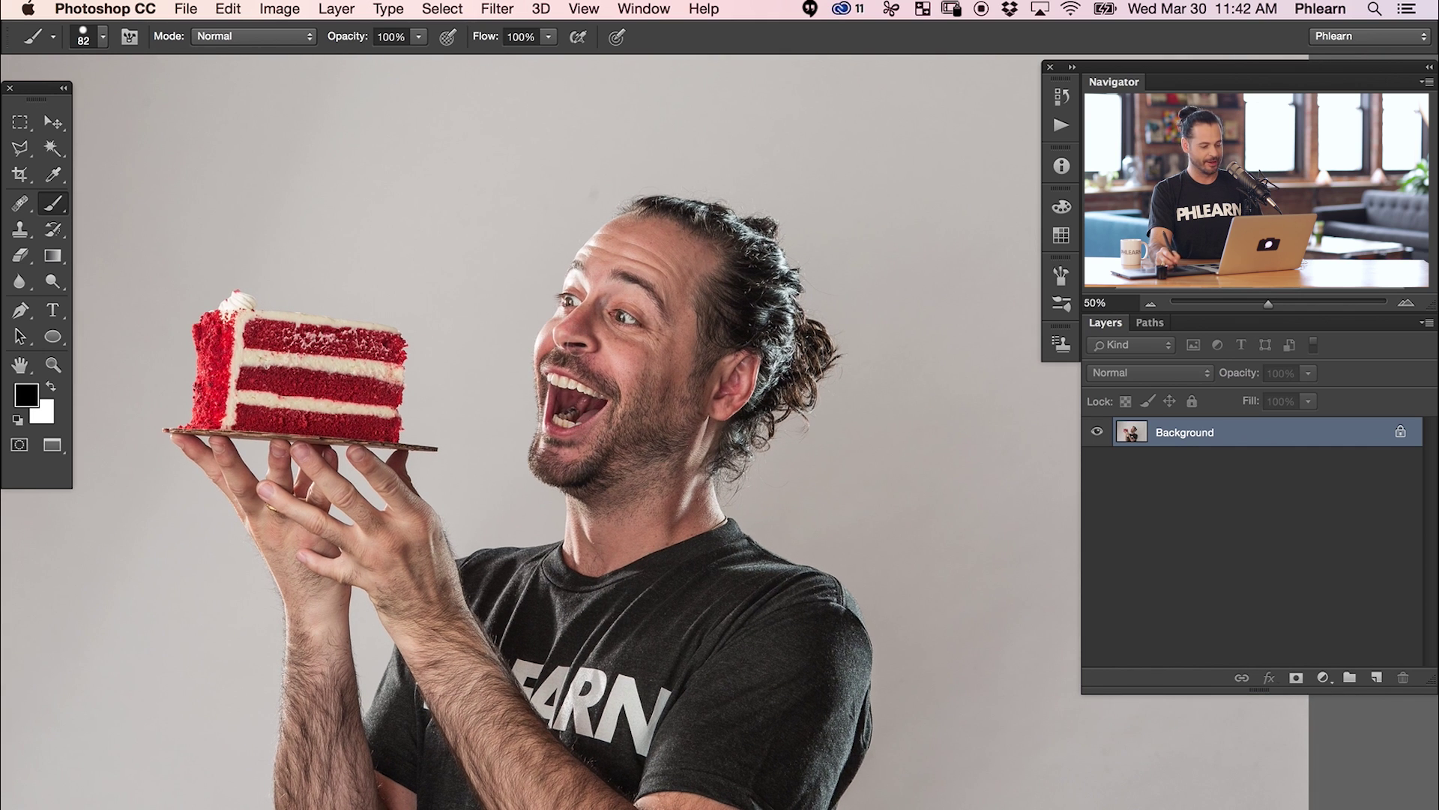
pyautogui.moveTo(435, 424); pyautogui.dragTo(492, 428)
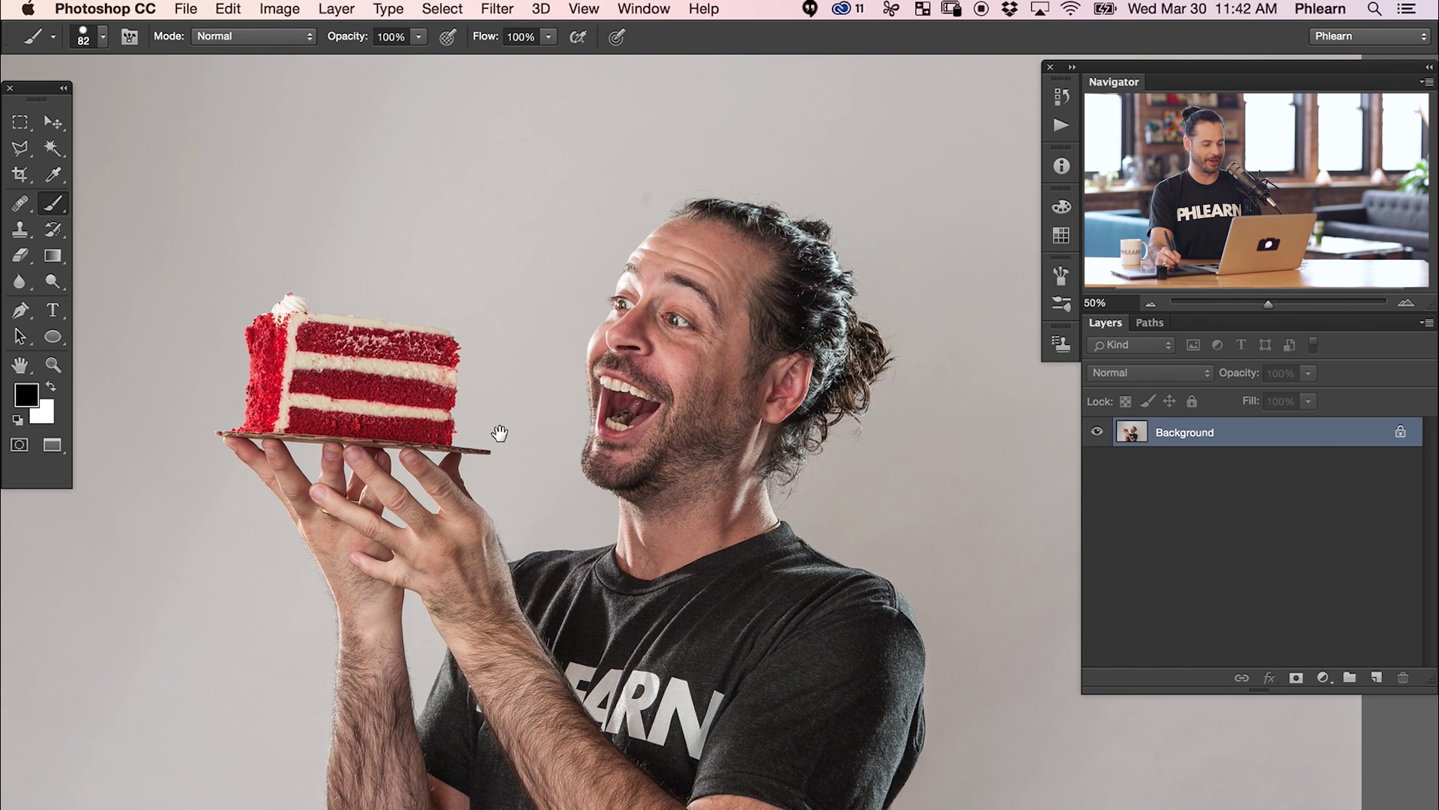
pyautogui.moveTo(500, 500)
pyautogui.mouseDown()
pyautogui.moveTo(510, 513)
pyautogui.moveTo(506, 498)
pyautogui.mouseUp()
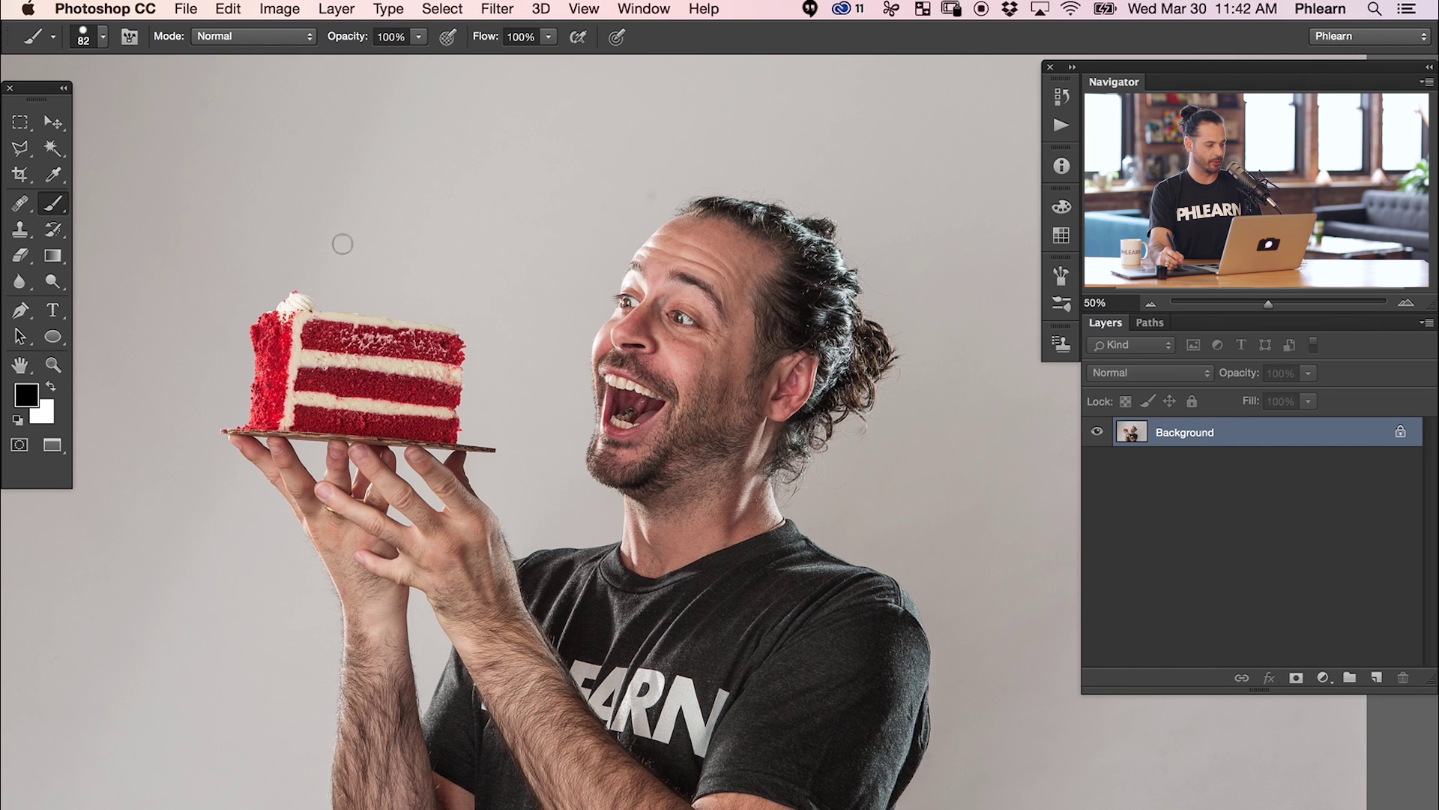
# Step: Select the grey backdrop between the cake and the man's head using the Magic Wand with a tolerance of 12
pyautogui.press('w')
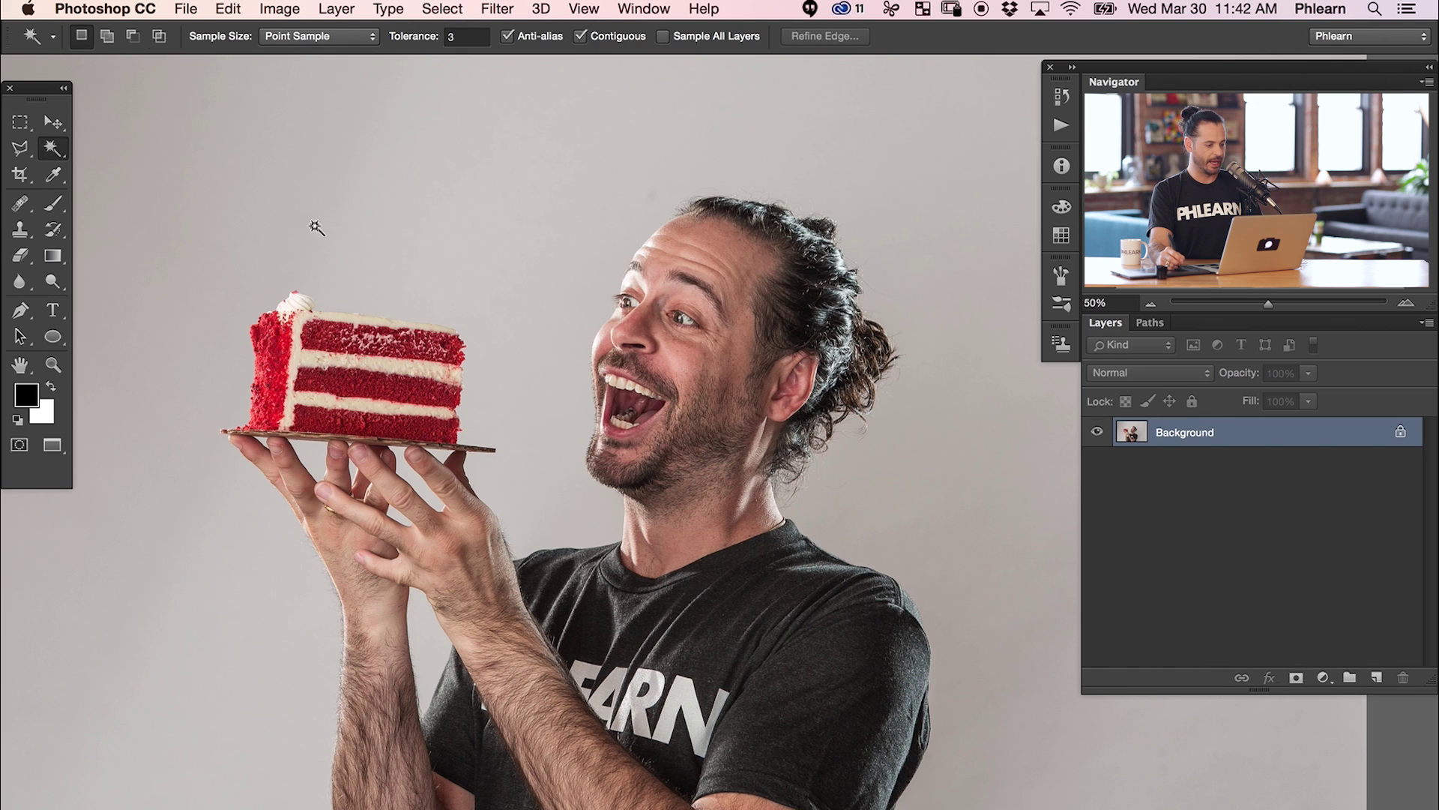
pyautogui.moveTo(421, 42); pyautogui.dragTo(431, 43)
pyautogui.click(483, 201)
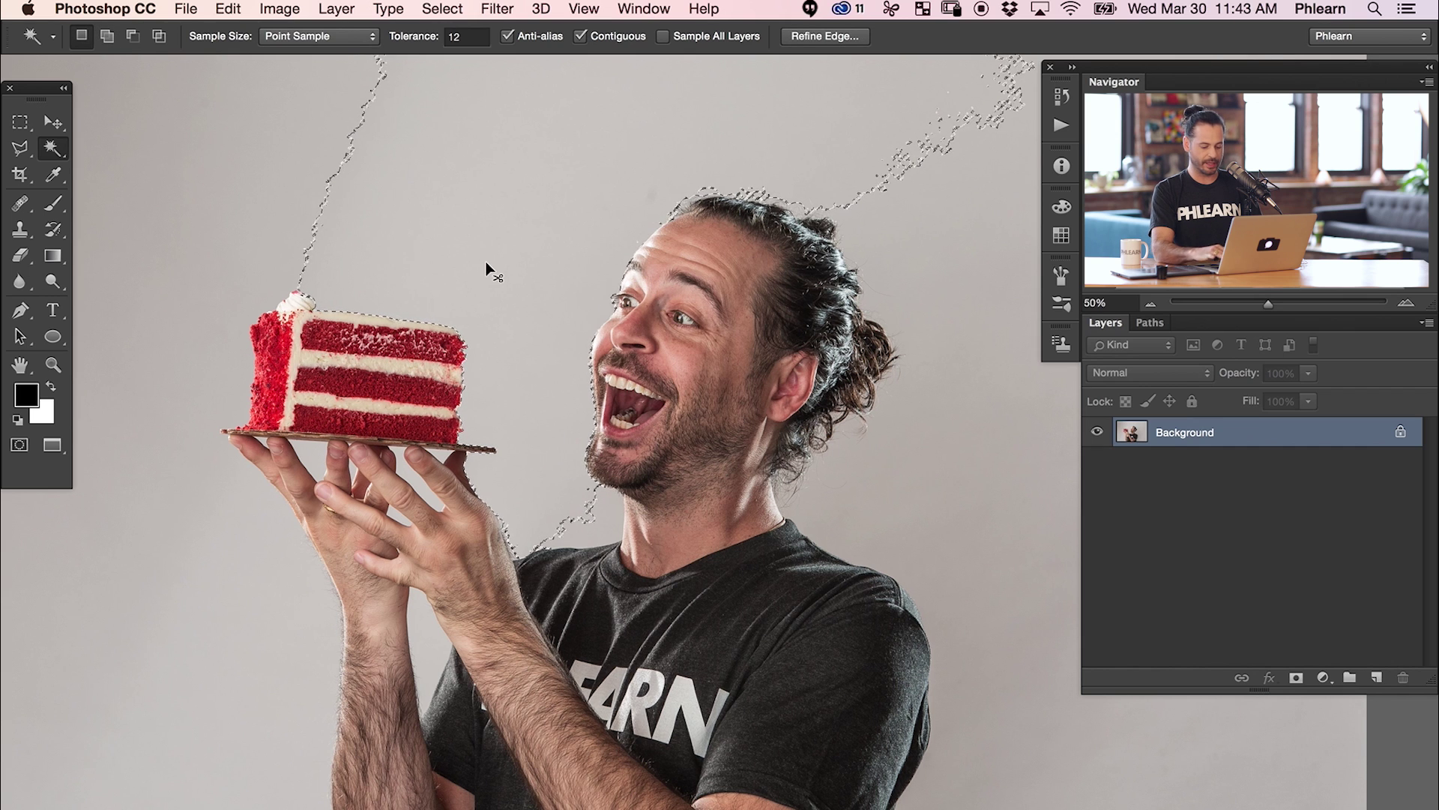
# Step: Extend the selection with the backdrop areas around the cake and beside the man's back and shoulder
pyautogui.press('super+minus')
pyautogui.hscroll(5, 294, 216)
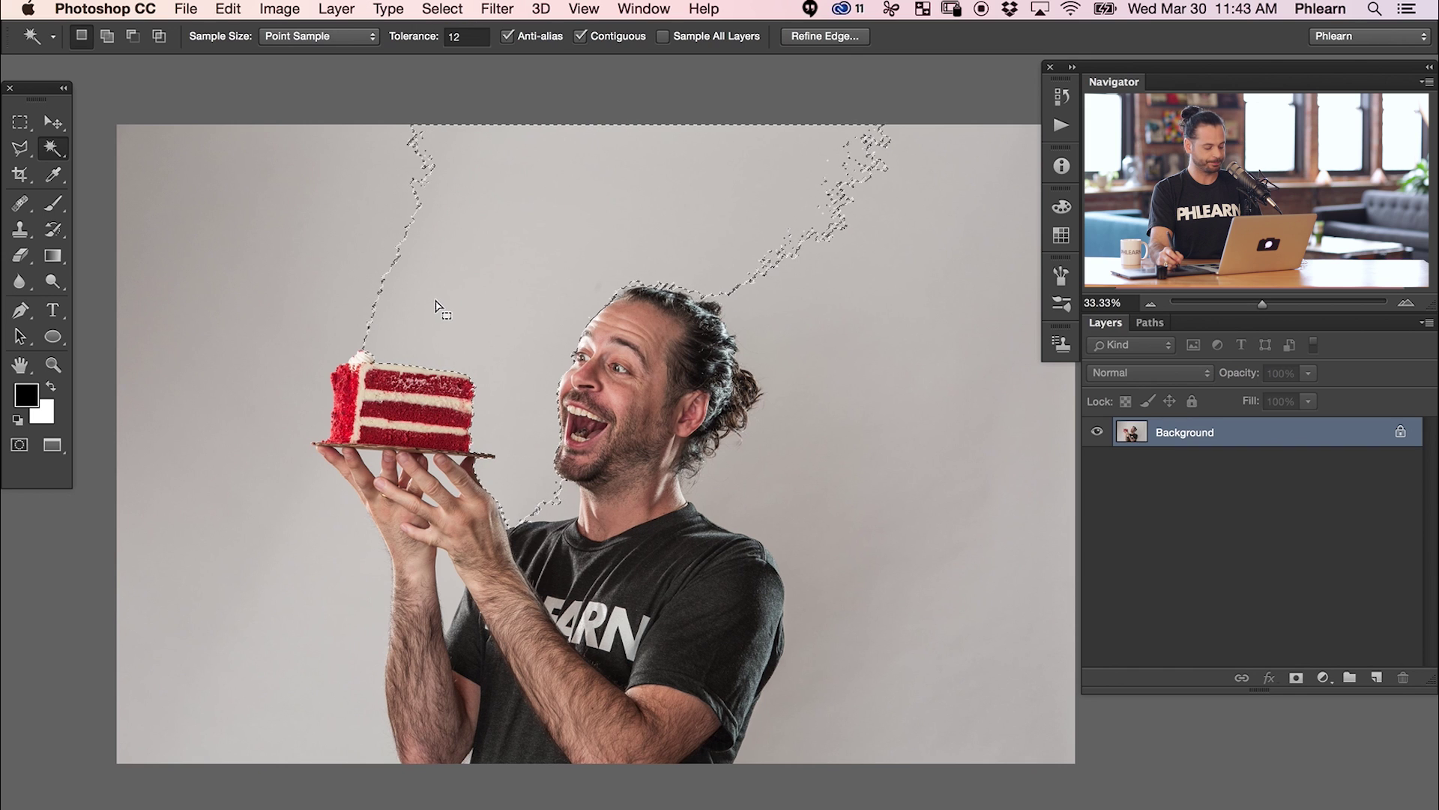
pyautogui.press('shift')
pyautogui.keyDown('shift'); pyautogui.click(354, 329); pyautogui.keyUp('shift')
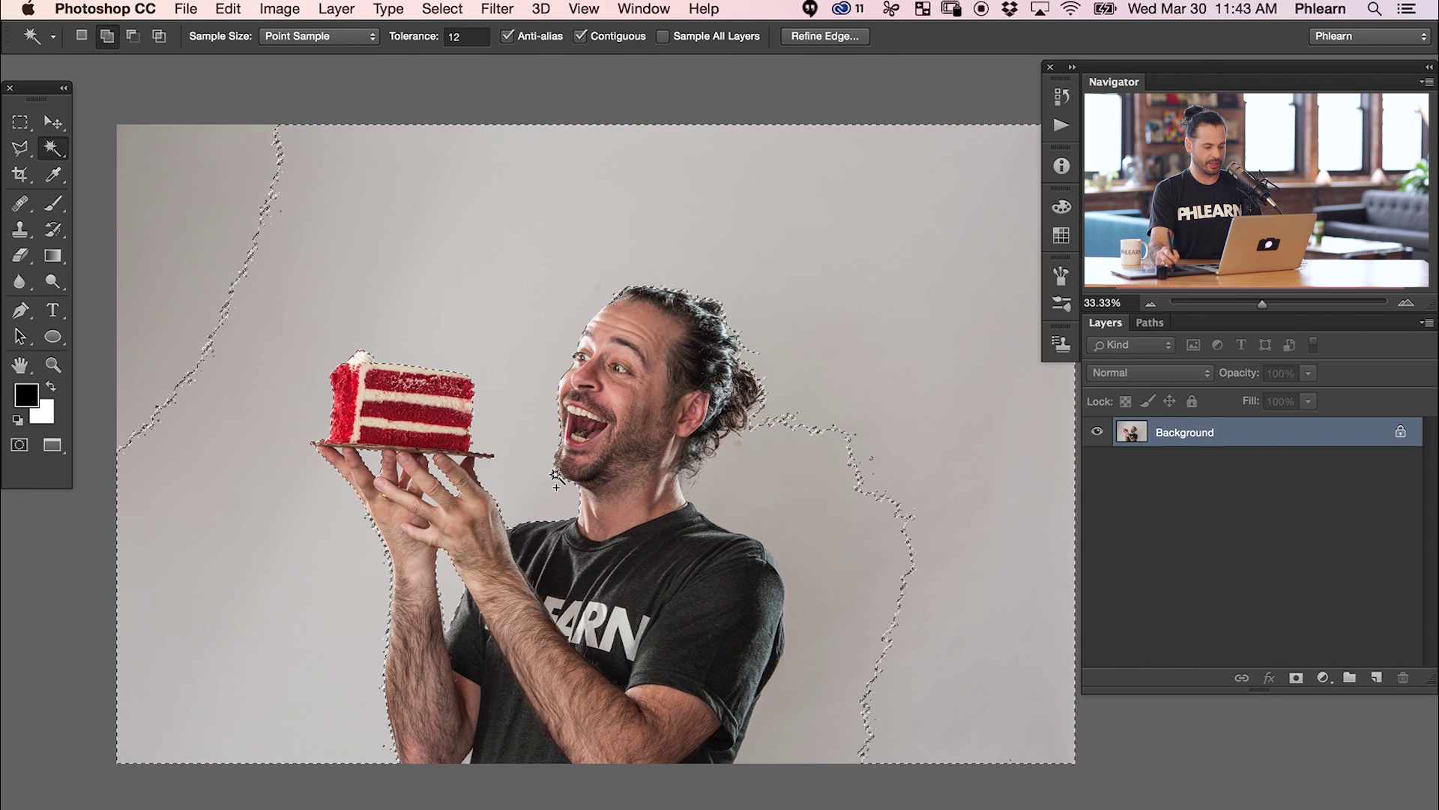
pyautogui.keyDown('shift'); pyautogui.click(827, 571); pyautogui.keyUp('shift')
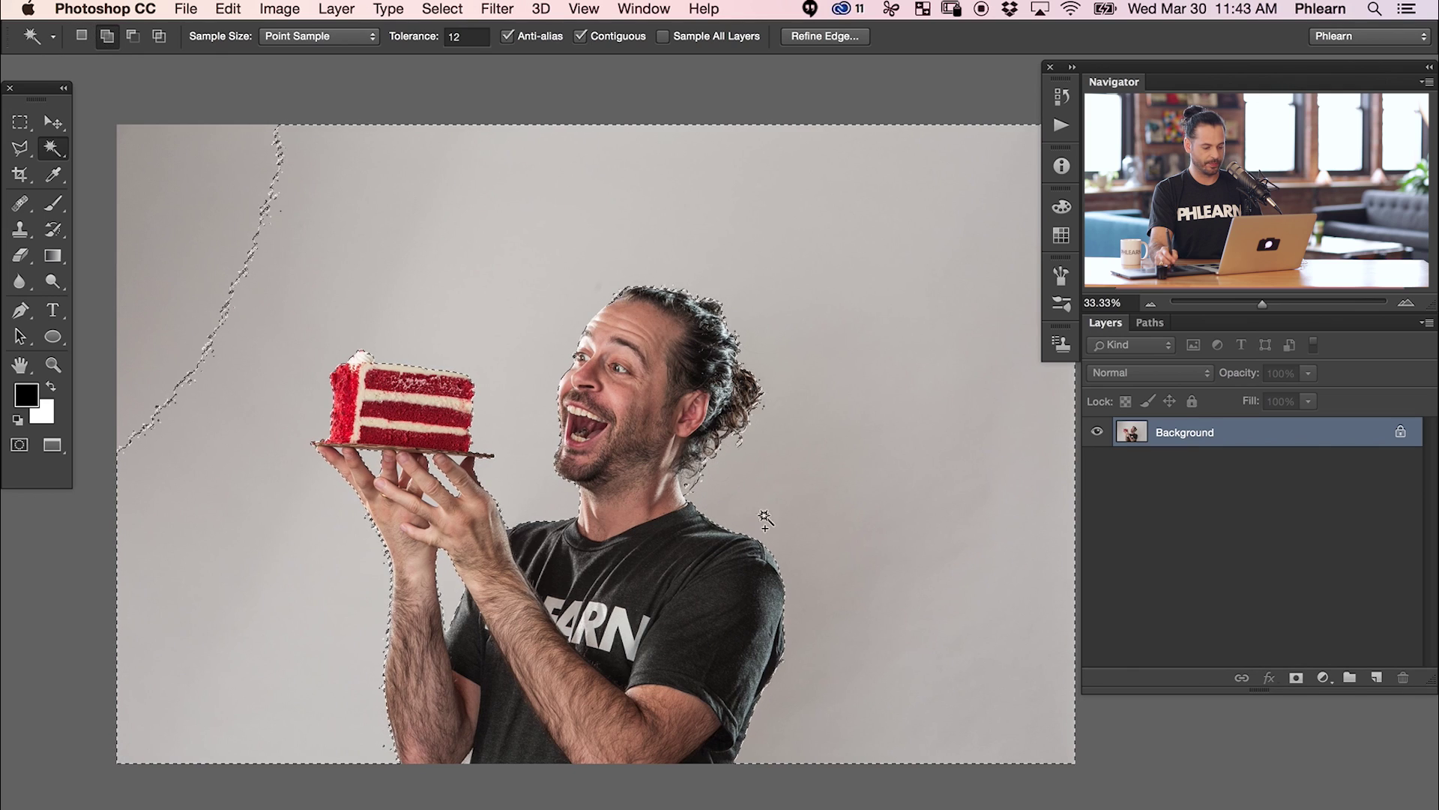
# Step: Include the small backdrop gaps between the fingers and beside the forearms in the selection
pyautogui.press('super+equal')
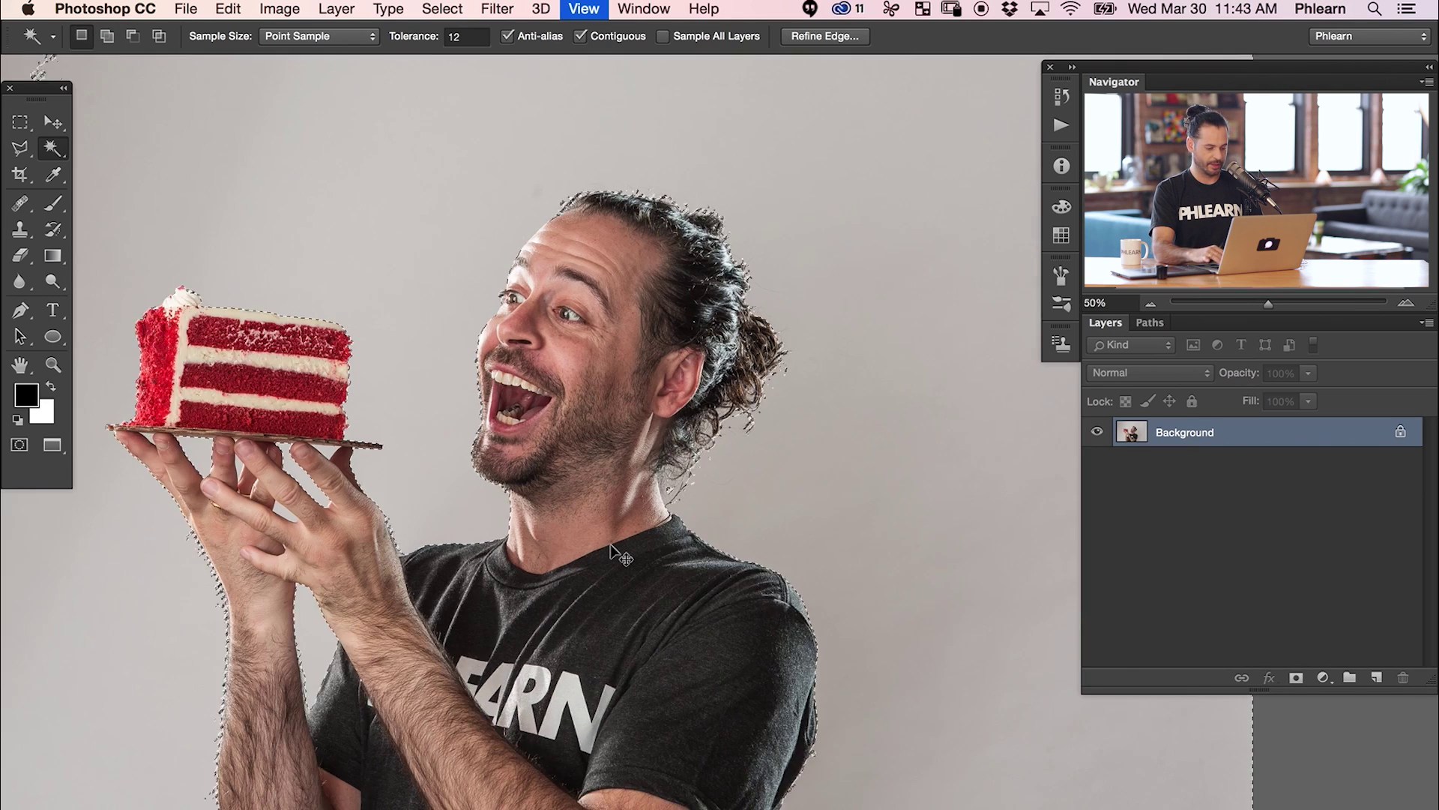
pyautogui.press('super+equal')
pyautogui.moveTo(566, 476); pyautogui.dragTo(623, 228)
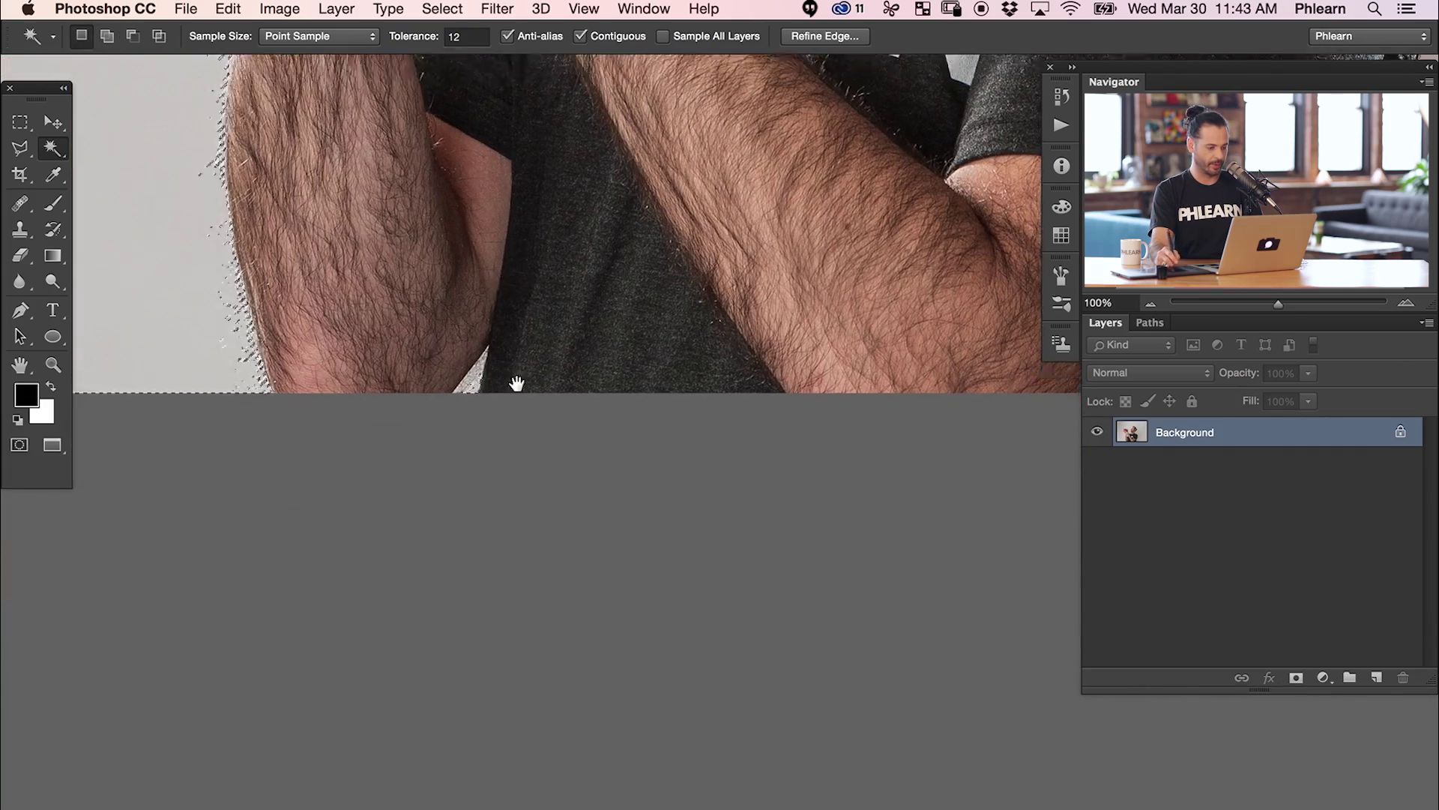
pyautogui.scroll(10, 514, 379)
pyautogui.scroll(5, 564, 513)
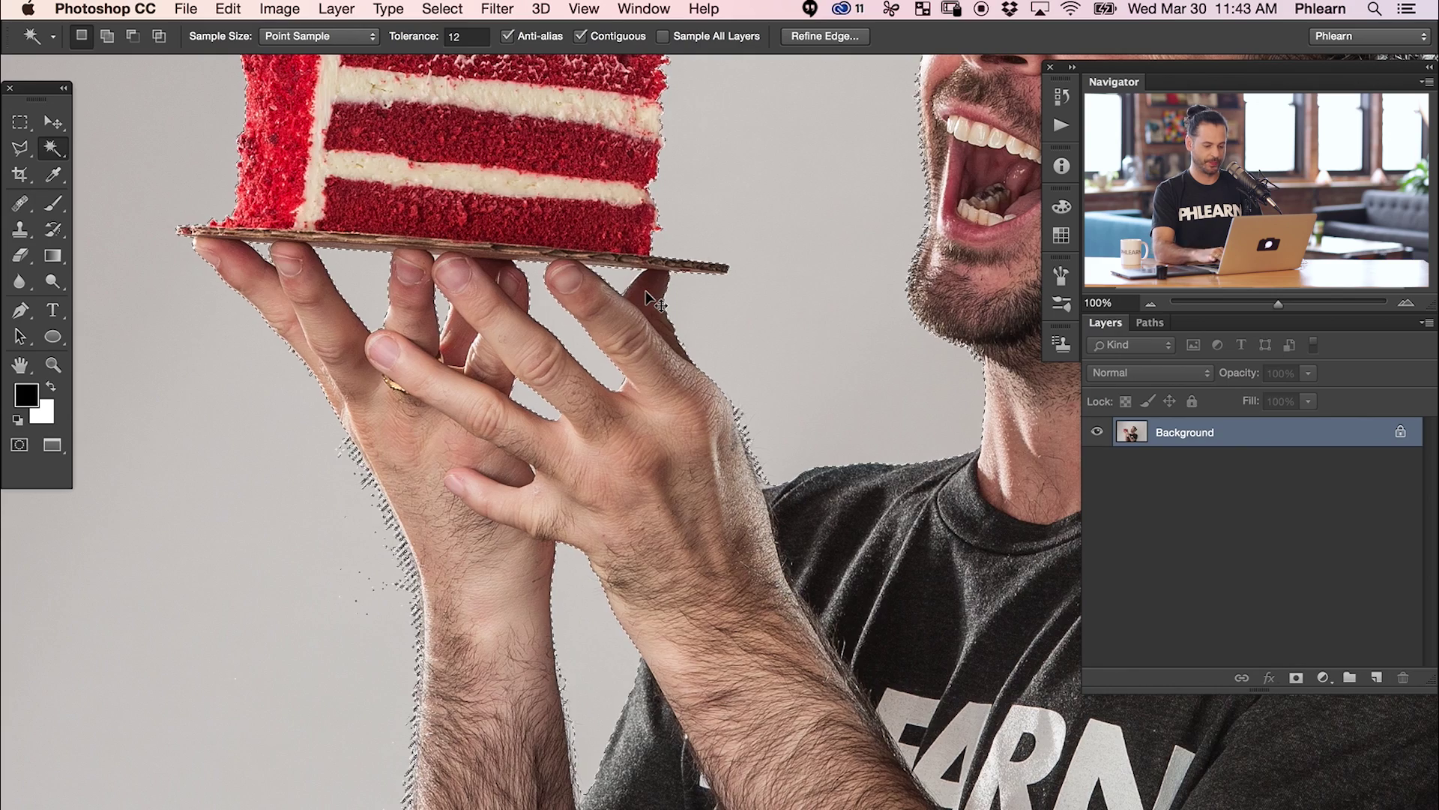
pyautogui.press('super+minus')
pyautogui.moveTo(692, 379); pyautogui.dragTo(659, 501)
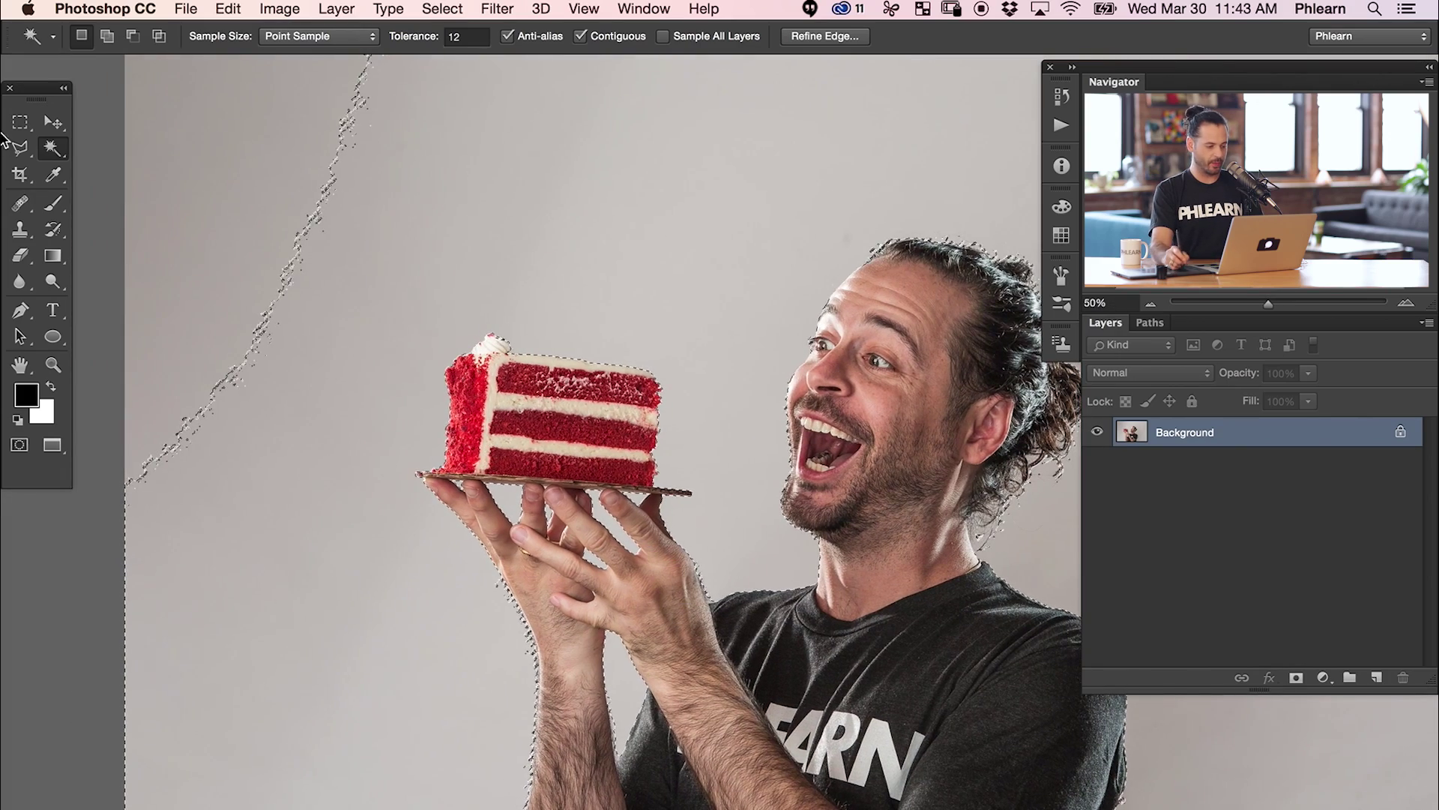
# Step: Add the remaining backdrop in the image's upper-left corner to the selection
pyautogui.keyDown('shift'); pyautogui.click(286, 228); pyautogui.keyUp('shift')
pyautogui.press('super+minus')
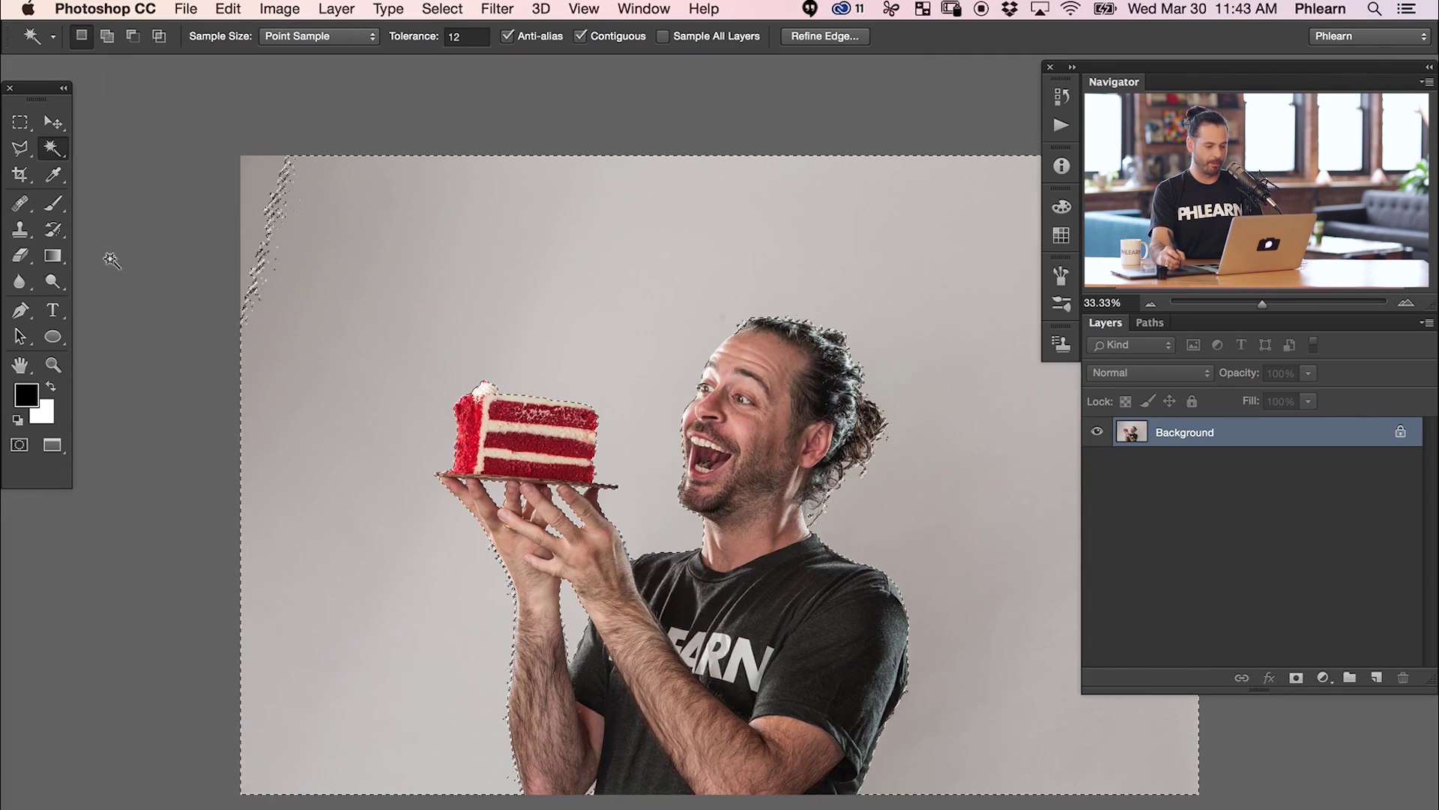
pyautogui.keyDown('shift'); pyautogui.click(232, 201); pyautogui.keyUp('shift')
pyautogui.moveTo(651, 389); pyautogui.dragTo(545, 373)
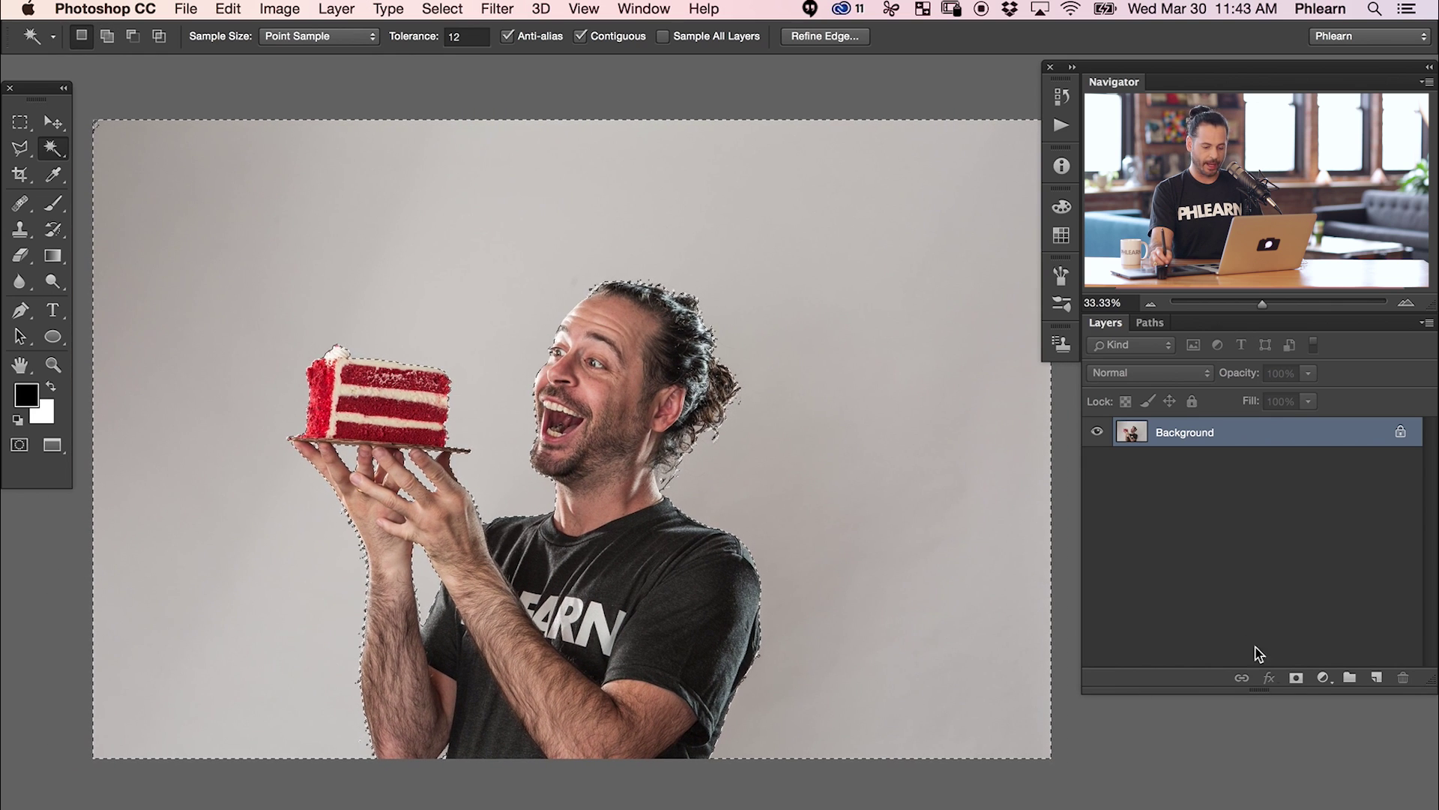
# Step: Create a layer mask from the backdrop selection and invert it to isolate the man and cake
pyautogui.click(1297, 678)
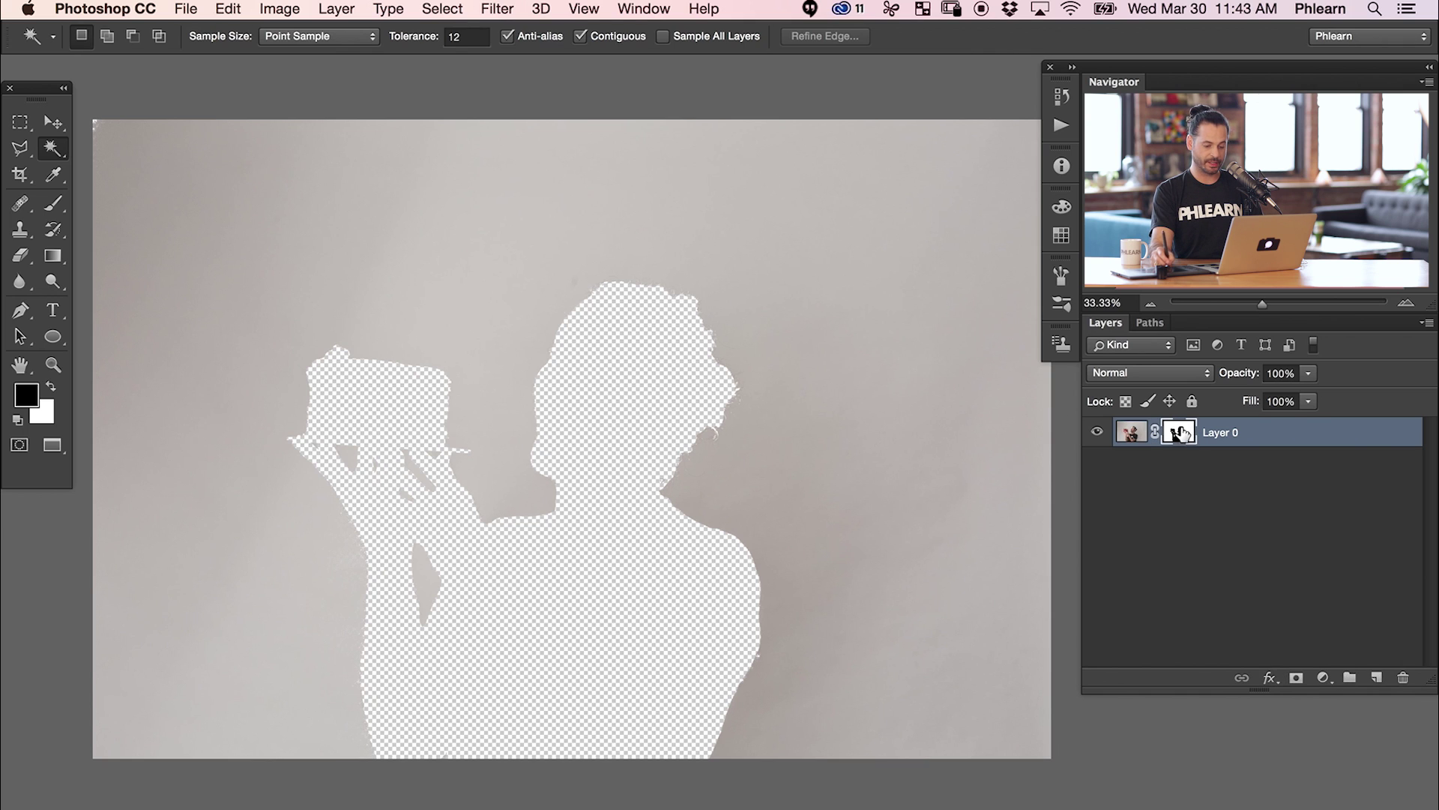
pyautogui.press('super+i')
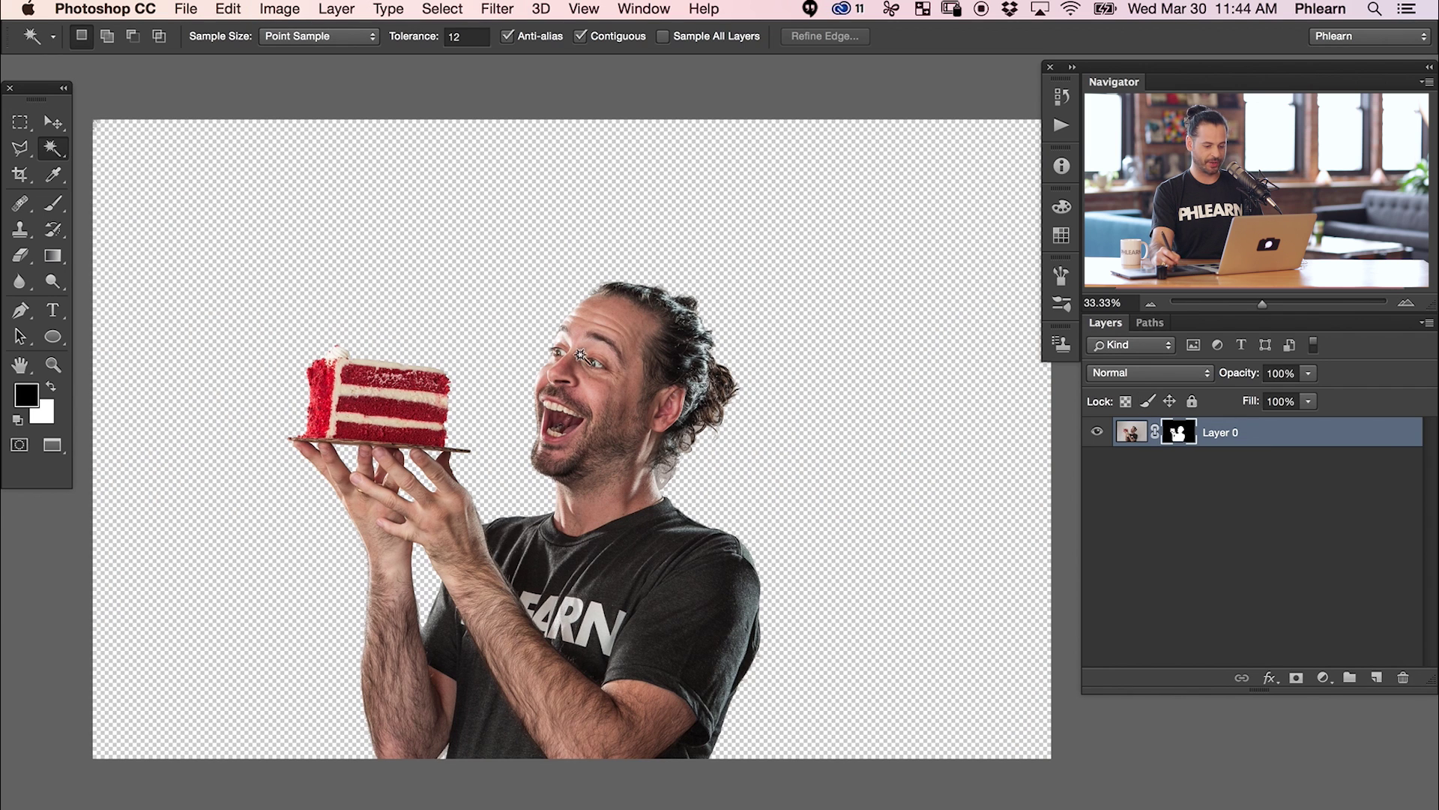
# Step: Add a solid colour fill layer in white (ffffff) and place it beneath the masked photo layer
pyautogui.click(1324, 679)
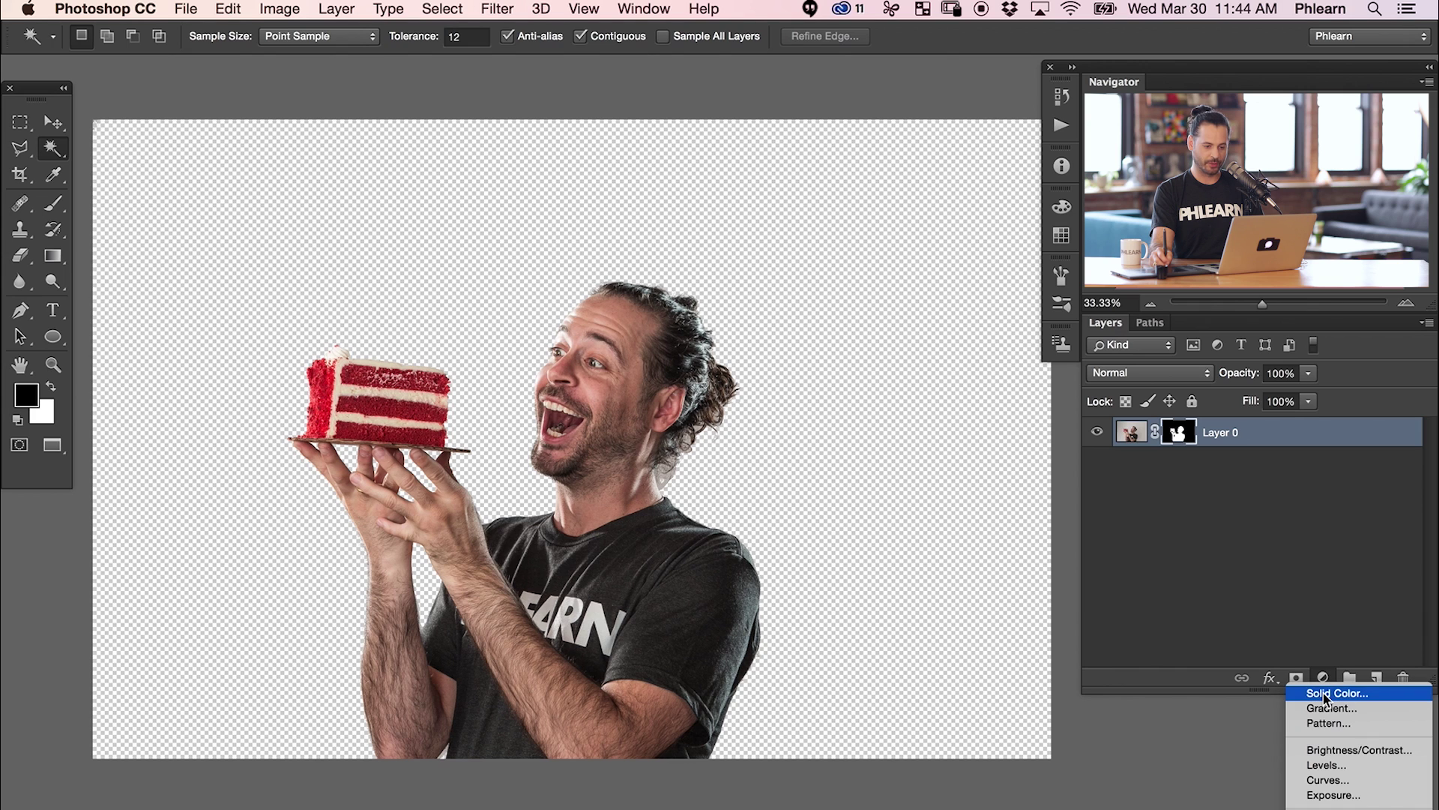
pyautogui.click(1324, 691)
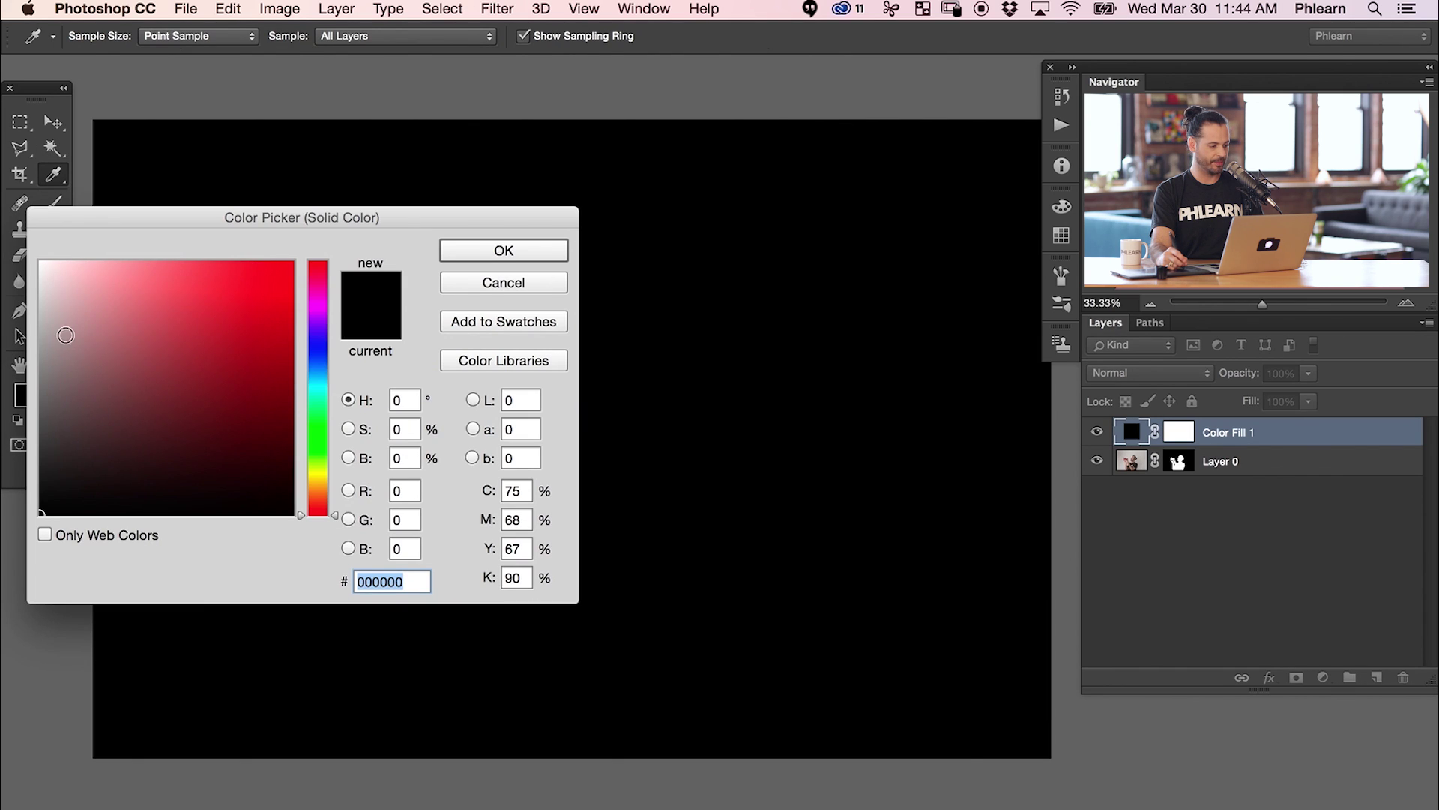
pyautogui.write('ffffff')
pyautogui.click(450, 255)
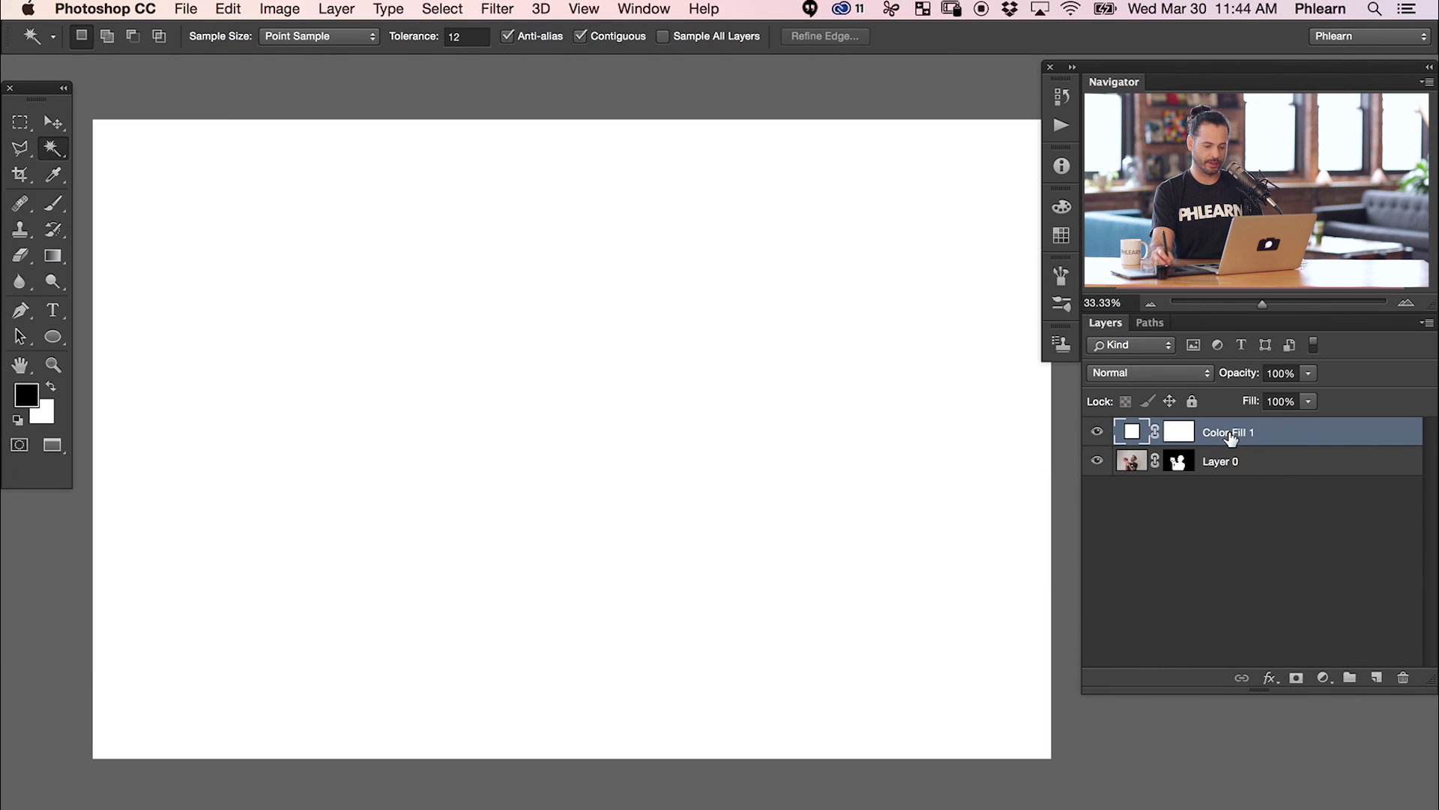
pyautogui.moveTo(1255, 446); pyautogui.dragTo(1250, 494)
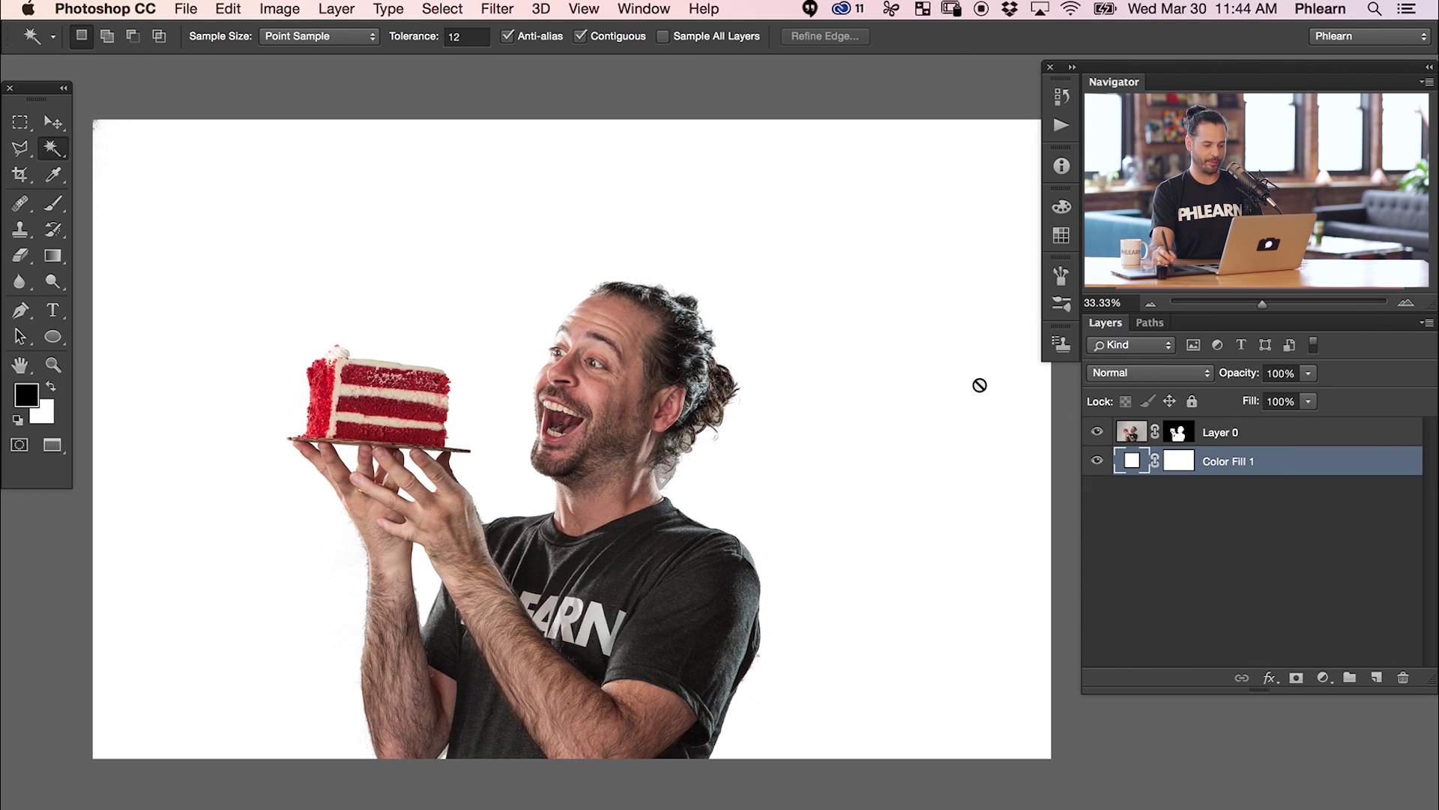
# Step: Compare the cutout with each layer hidden and inspect the mask edges around the hair, face, hands and arms at 100% zoom
pyautogui.click(1099, 463)
pyautogui.click(1100, 463)
pyautogui.click(1099, 432)
pyautogui.click(1096, 432)
pyautogui.press('super+plus')
pyautogui.press('super+plus')
pyautogui.press('super+plus')
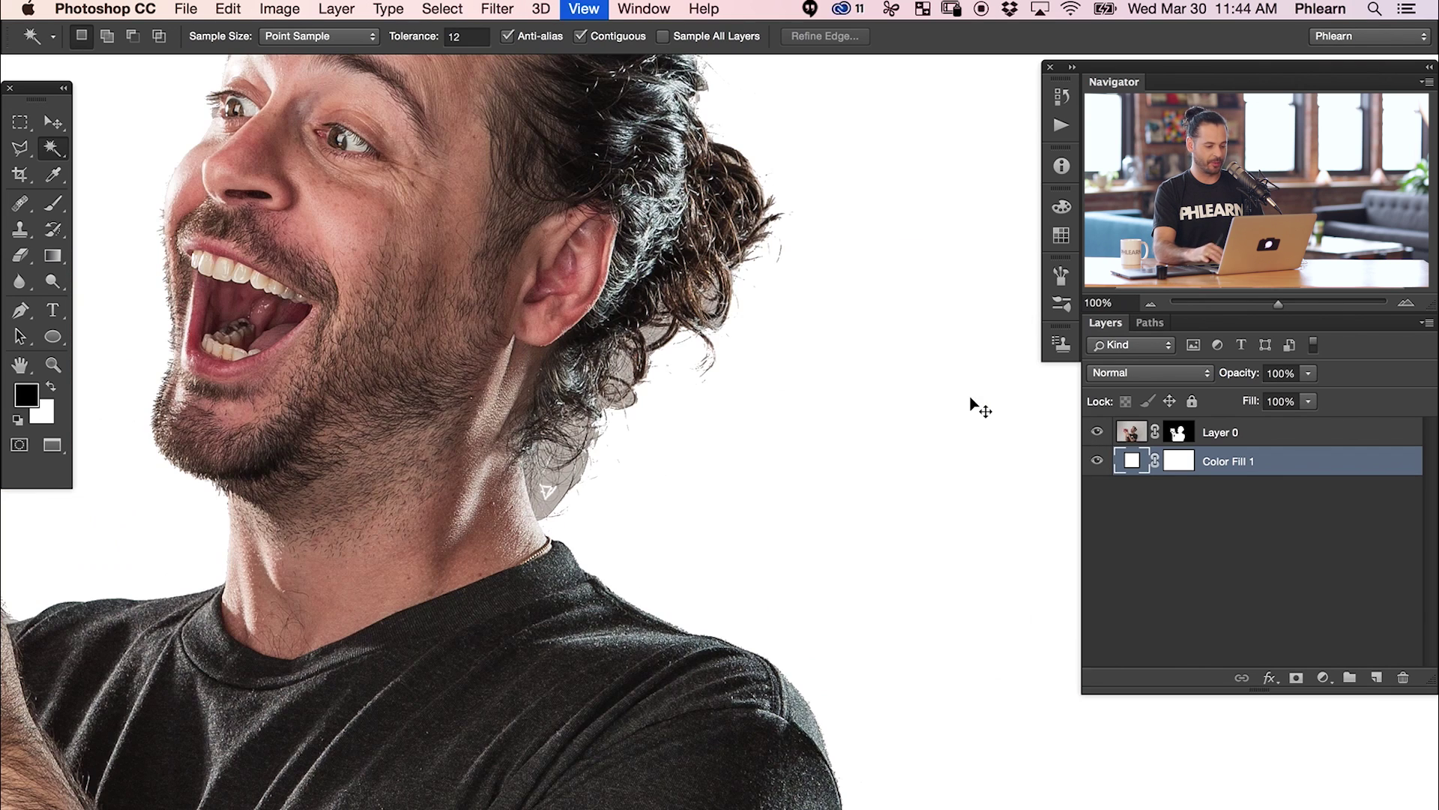
pyautogui.moveTo(678, 443); pyautogui.dragTo(803, 645)
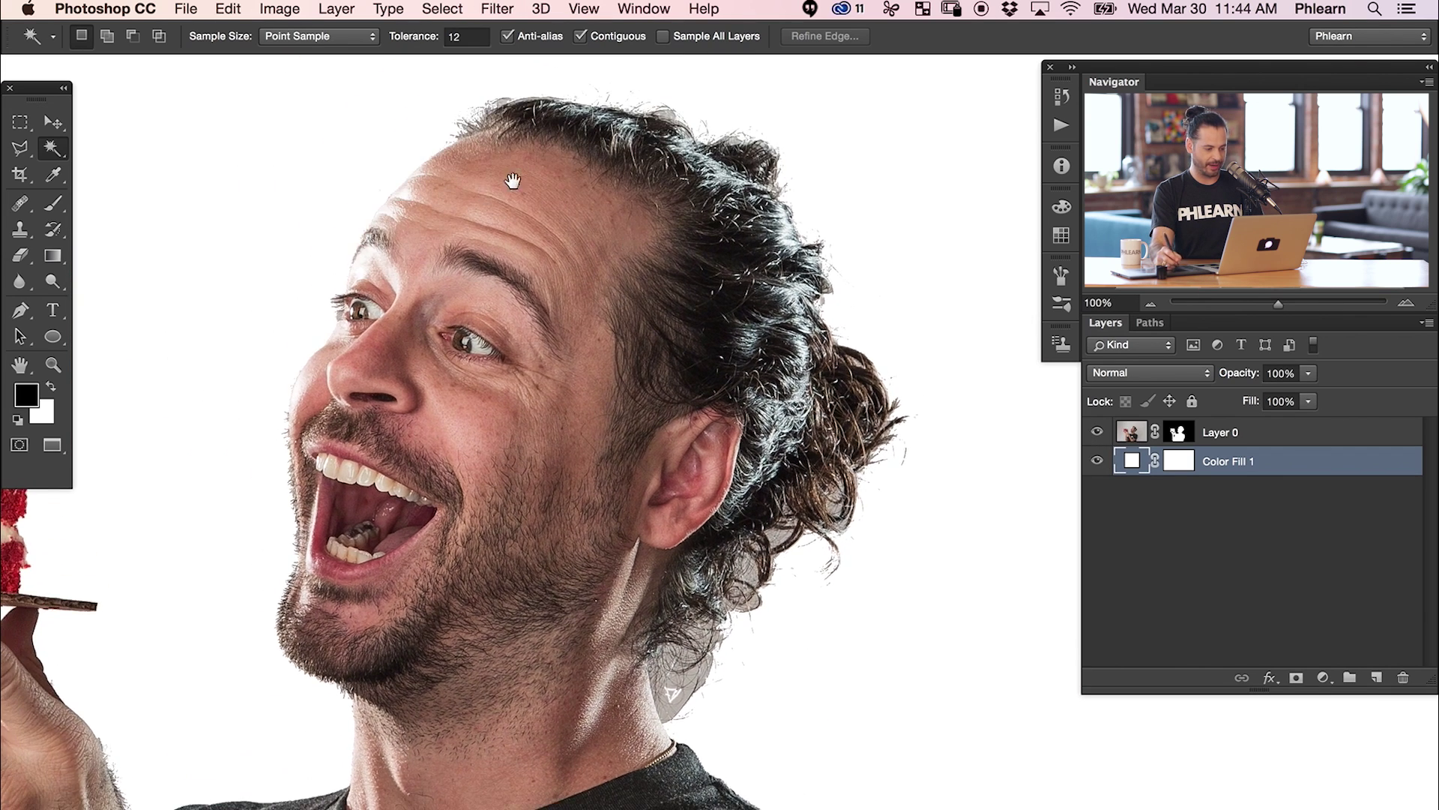
pyautogui.moveTo(652, 603); pyautogui.dragTo(944, 316)
pyautogui.moveTo(463, 519); pyautogui.dragTo(747, 278)
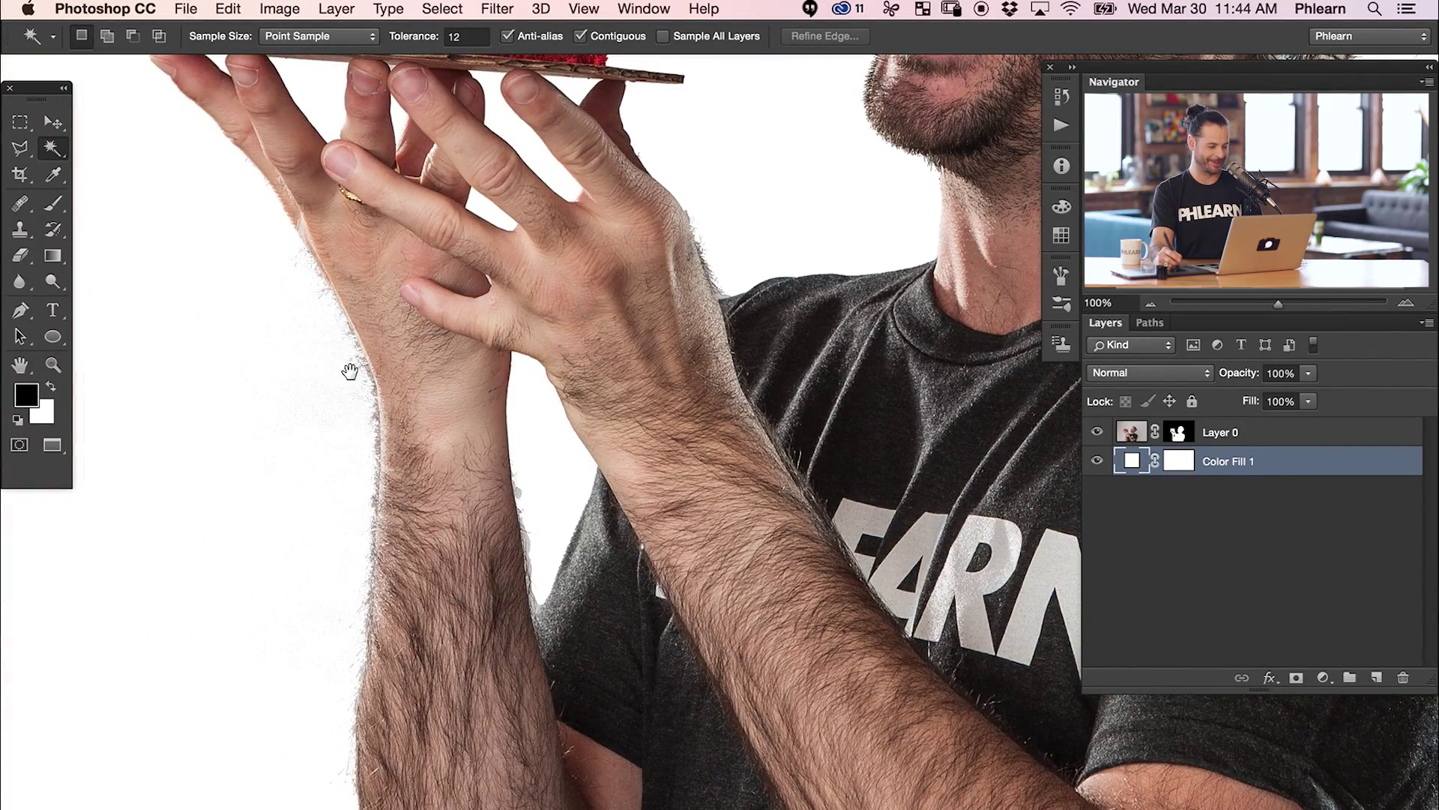
pyautogui.moveTo(740, 408); pyautogui.dragTo(402, 763)
pyautogui.moveTo(645, 598); pyautogui.dragTo(398, 673)
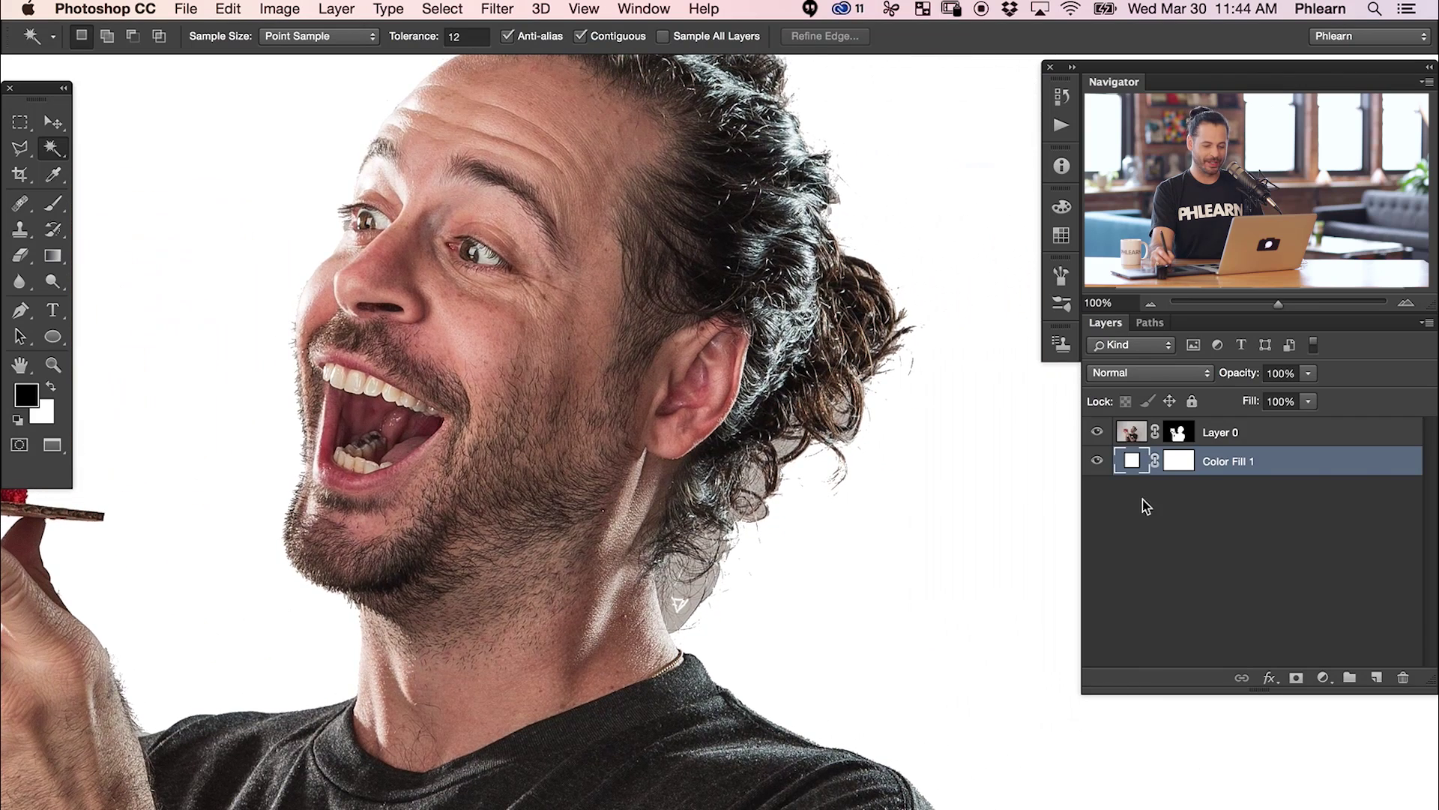
# Step: Start Refine Mask on Layer 0's mask and brush along the hair edge with the refine radius brush at size 98
pyautogui.click(1179, 435)
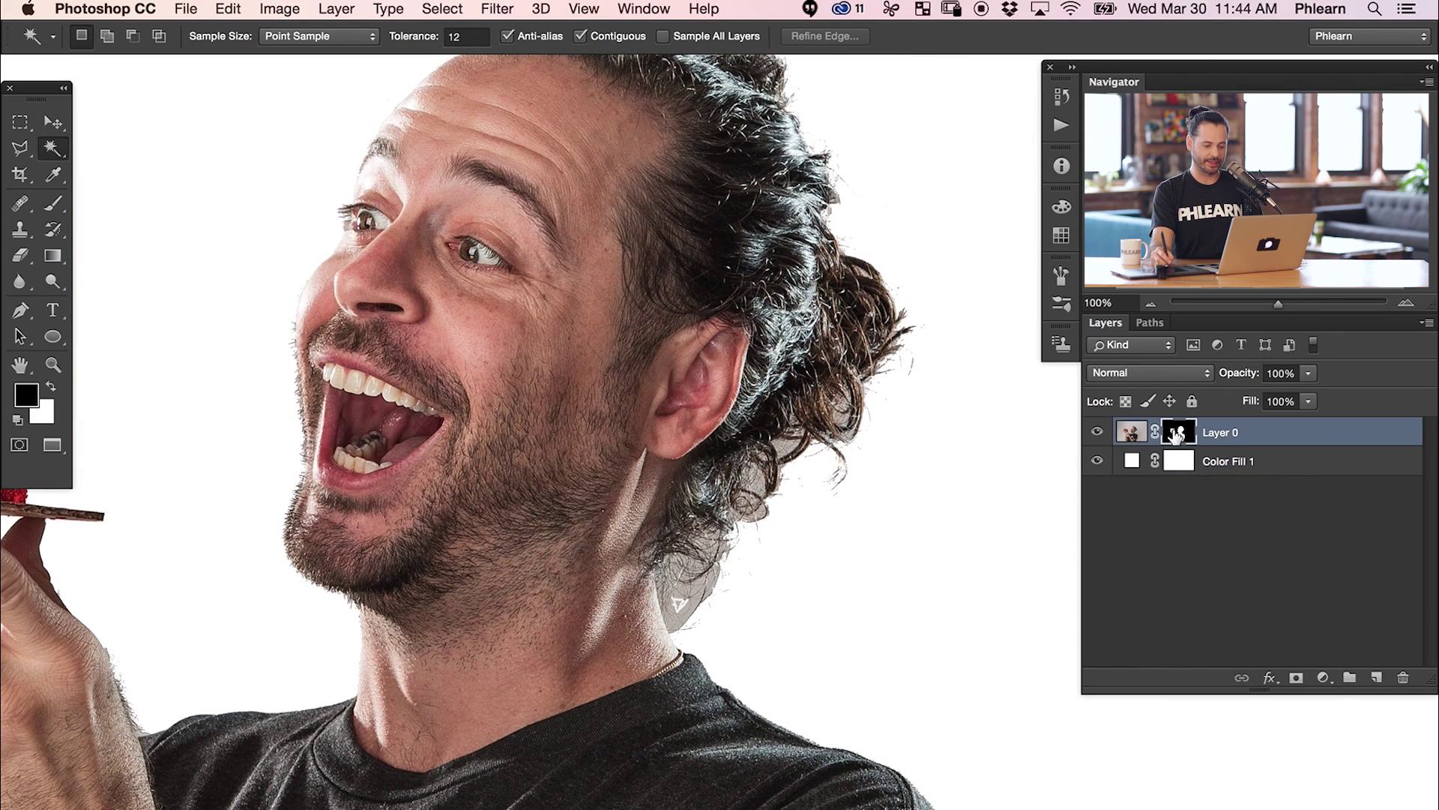
pyautogui.moveTo(929, 462); pyautogui.dragTo(938, 537)
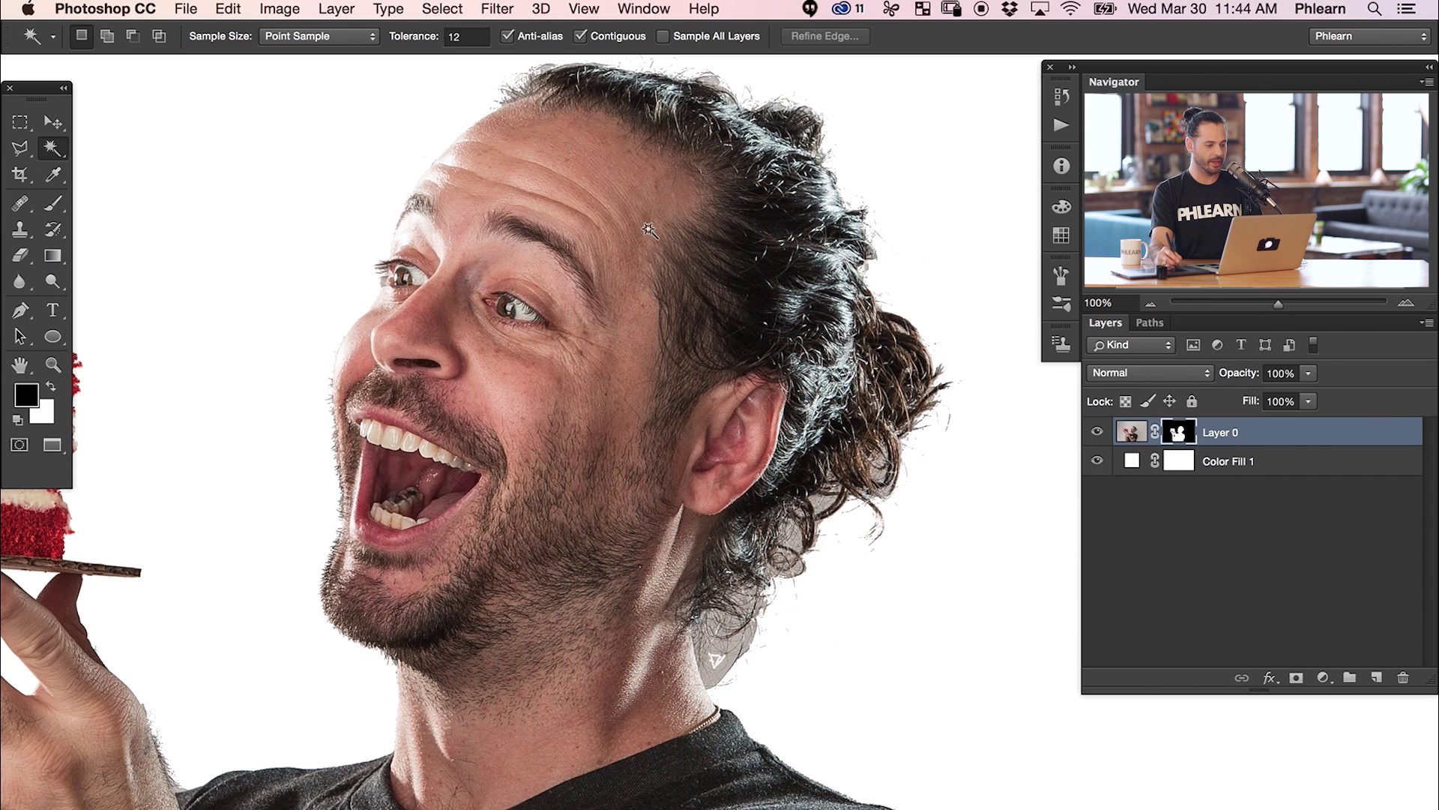
pyautogui.click(441, 9)
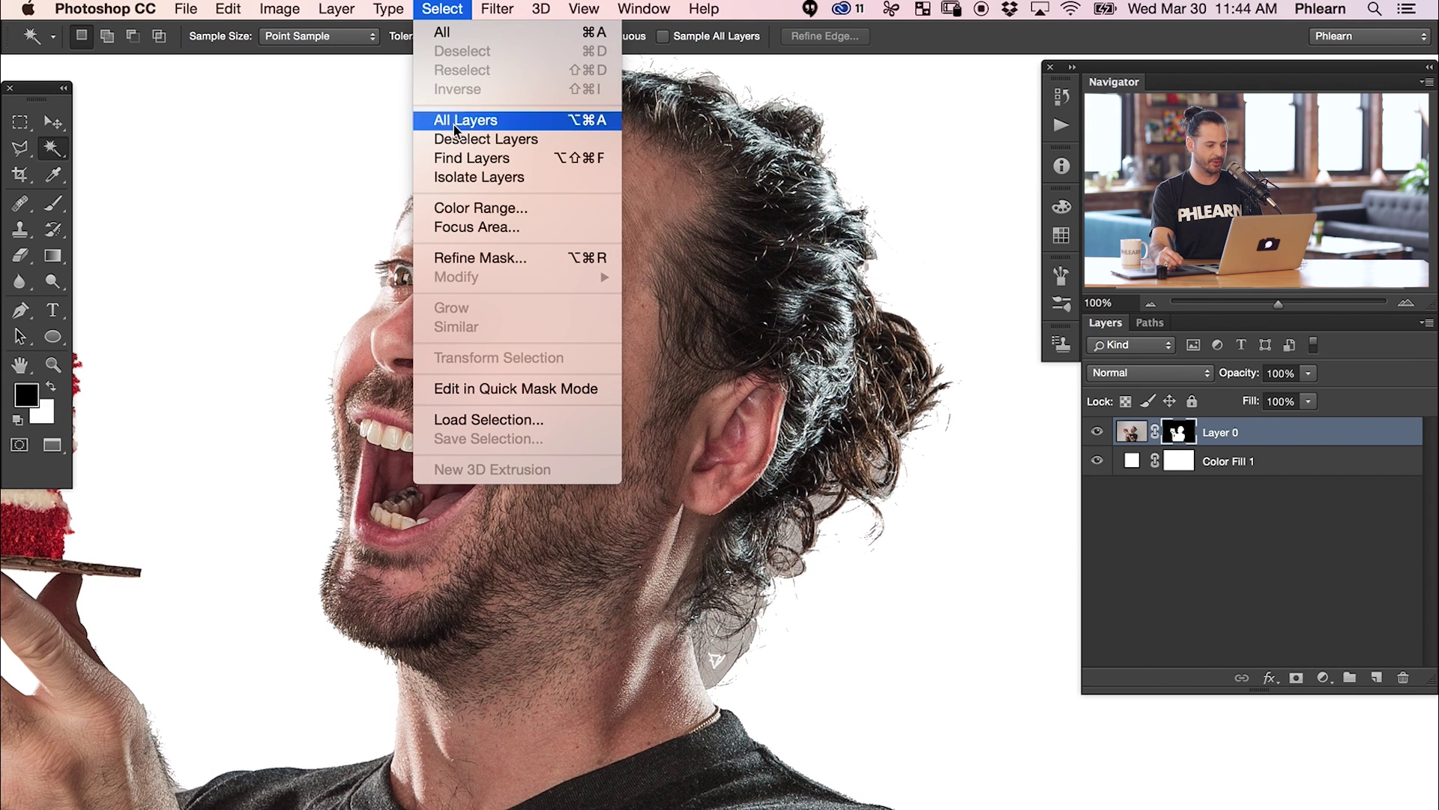
pyautogui.click(484, 256)
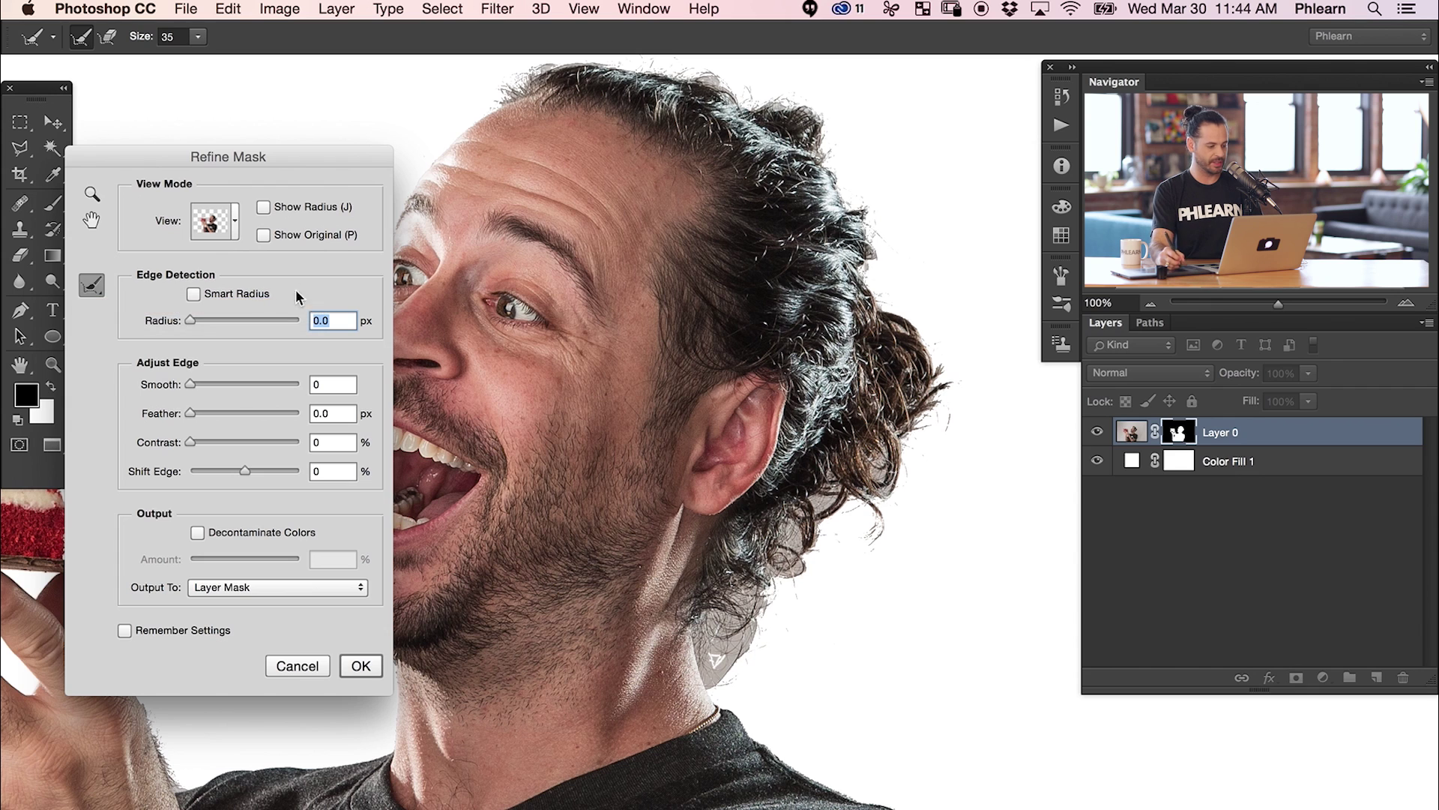
pyautogui.keyDown('ctrl'); pyautogui.keyDown('alt'); pyautogui.moveTo(781, 595); pyautogui.dragTo(814, 601); pyautogui.keyUp('alt'); pyautogui.keyUp('ctrl')
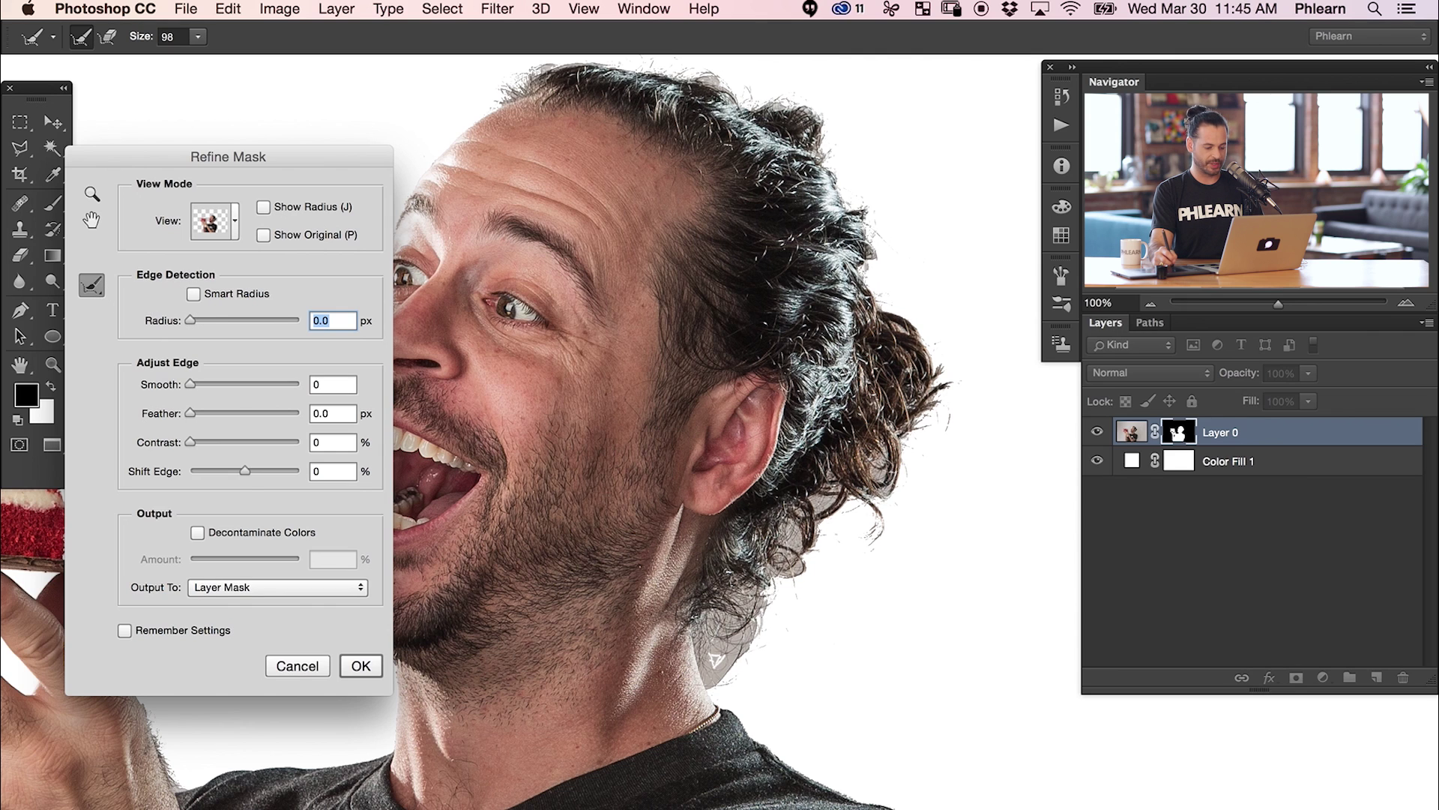
pyautogui.moveTo(757, 645)
pyautogui.mouseDown()
pyautogui.moveTo(806, 563)
pyautogui.moveTo(892, 487)
pyautogui.moveTo(922, 427)
pyautogui.moveTo(885, 423)
pyautogui.moveTo(929, 348)
pyautogui.moveTo(772, 94)
pyautogui.moveTo(704, 71)
pyautogui.moveTo(574, 63)
pyautogui.moveTo(506, 79)
pyautogui.moveTo(491, 97)
pyautogui.mouseUp()
pyautogui.moveTo(641, 100); pyautogui.dragTo(766, 132)
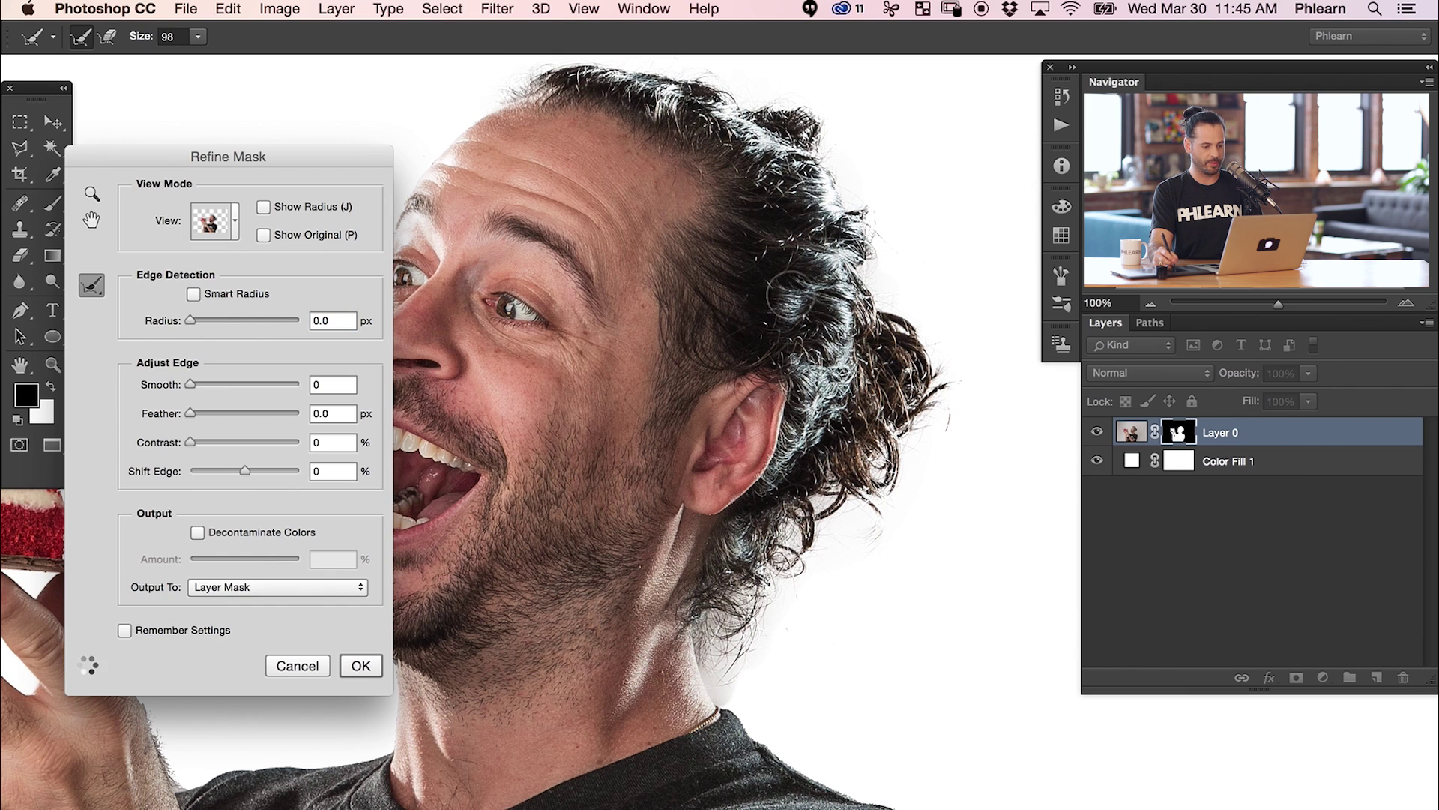
pyautogui.moveTo(739, 659)
pyautogui.mouseDown()
pyautogui.moveTo(716, 678)
pyautogui.moveTo(738, 652)
pyautogui.mouseUp()
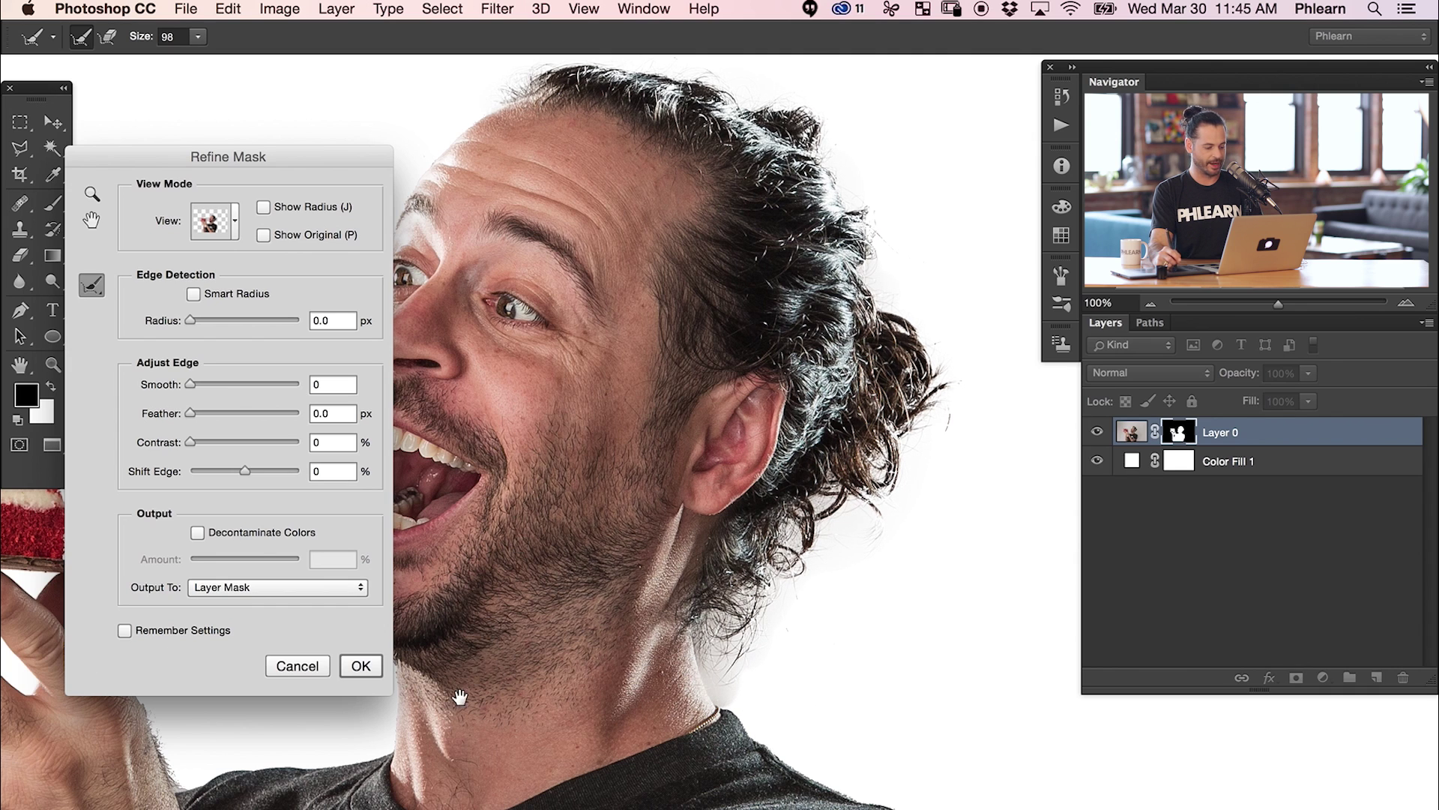
# Step: Brush the refine radius brush at size 75 along the hairy forearm edges and the gap between the arms
pyautogui.moveTo(460, 697); pyautogui.dragTo(942, 701)
pyautogui.moveTo(544, 704); pyautogui.dragTo(829, 264)
pyautogui.moveTo(732, 642); pyautogui.dragTo(716, 404)
pyautogui.moveTo(604, 453); pyautogui.dragTo(592, 452)
pyautogui.moveTo(586, 197)
pyautogui.mouseDown()
pyautogui.moveTo(604, 308)
pyautogui.moveTo(597, 201)
pyautogui.moveTo(556, 117)
pyautogui.mouseUp()
pyautogui.moveTo(619, 285)
pyautogui.mouseDown()
pyautogui.moveTo(585, 515)
pyautogui.moveTo(582, 668)
pyautogui.moveTo(604, 795)
pyautogui.mouseUp()
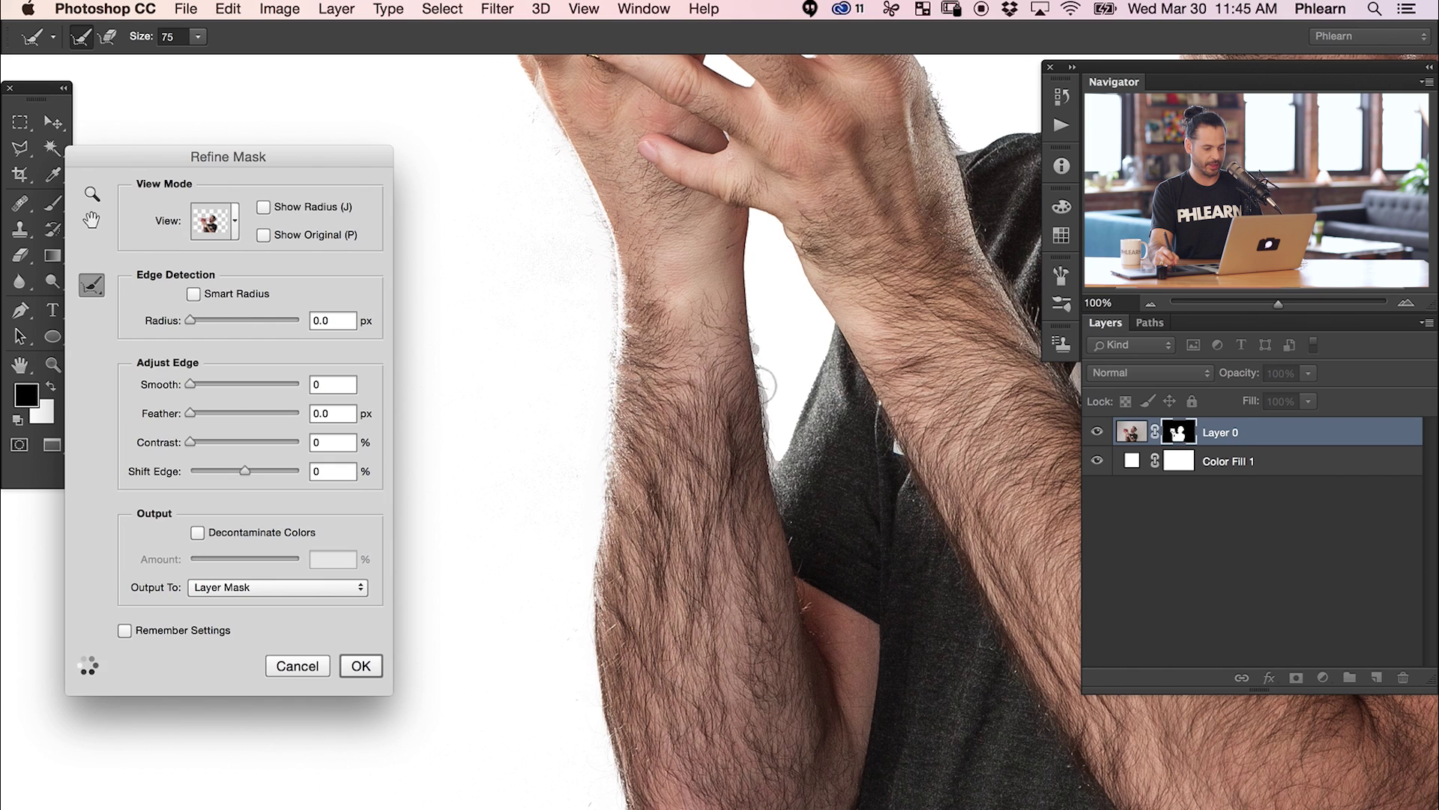
pyautogui.moveTo(759, 357); pyautogui.dragTo(772, 461)
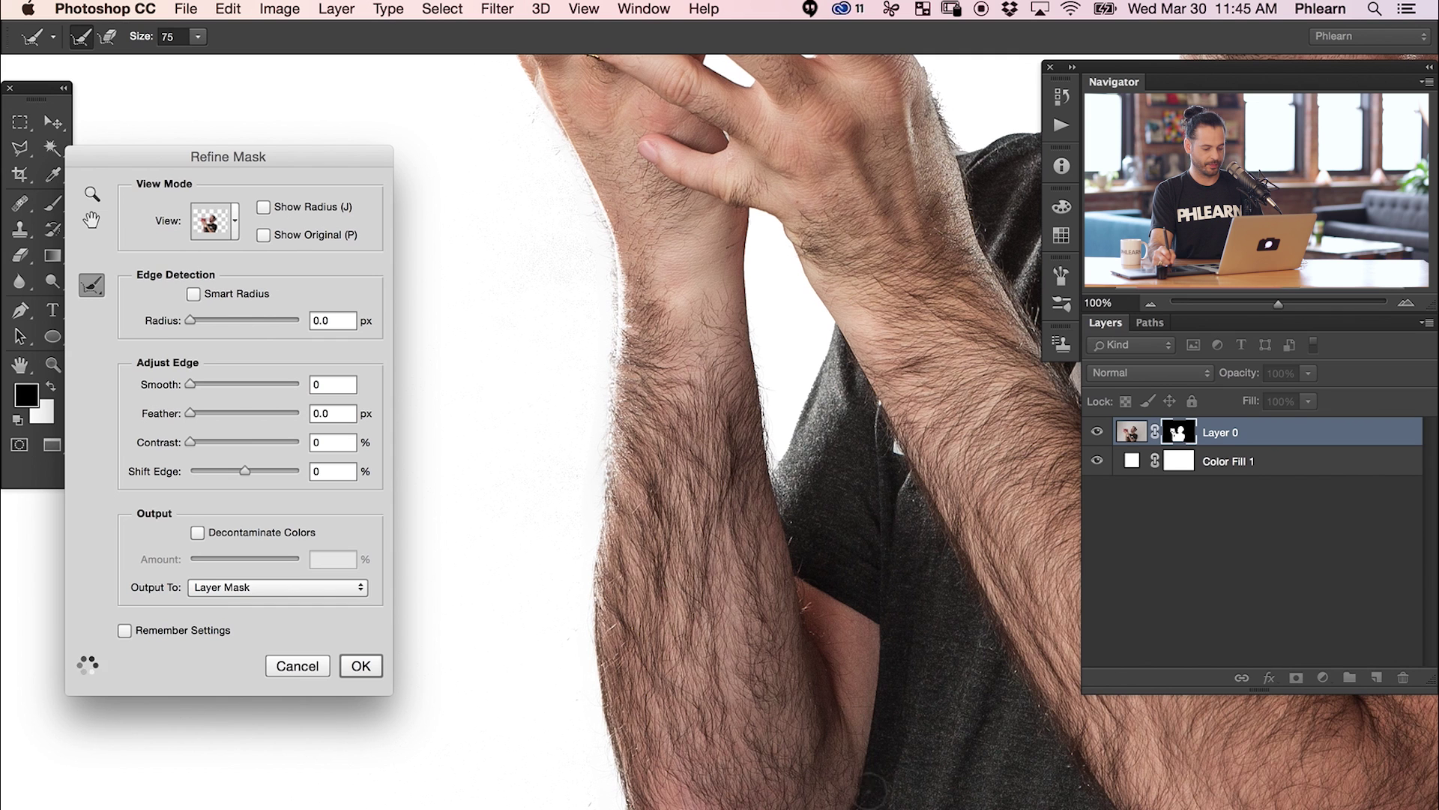
# Step: Go over the remaining edges around the arms, hands and face, and apply the refinement to the layer mask
pyautogui.moveTo(717, 680); pyautogui.dragTo(551, 611)
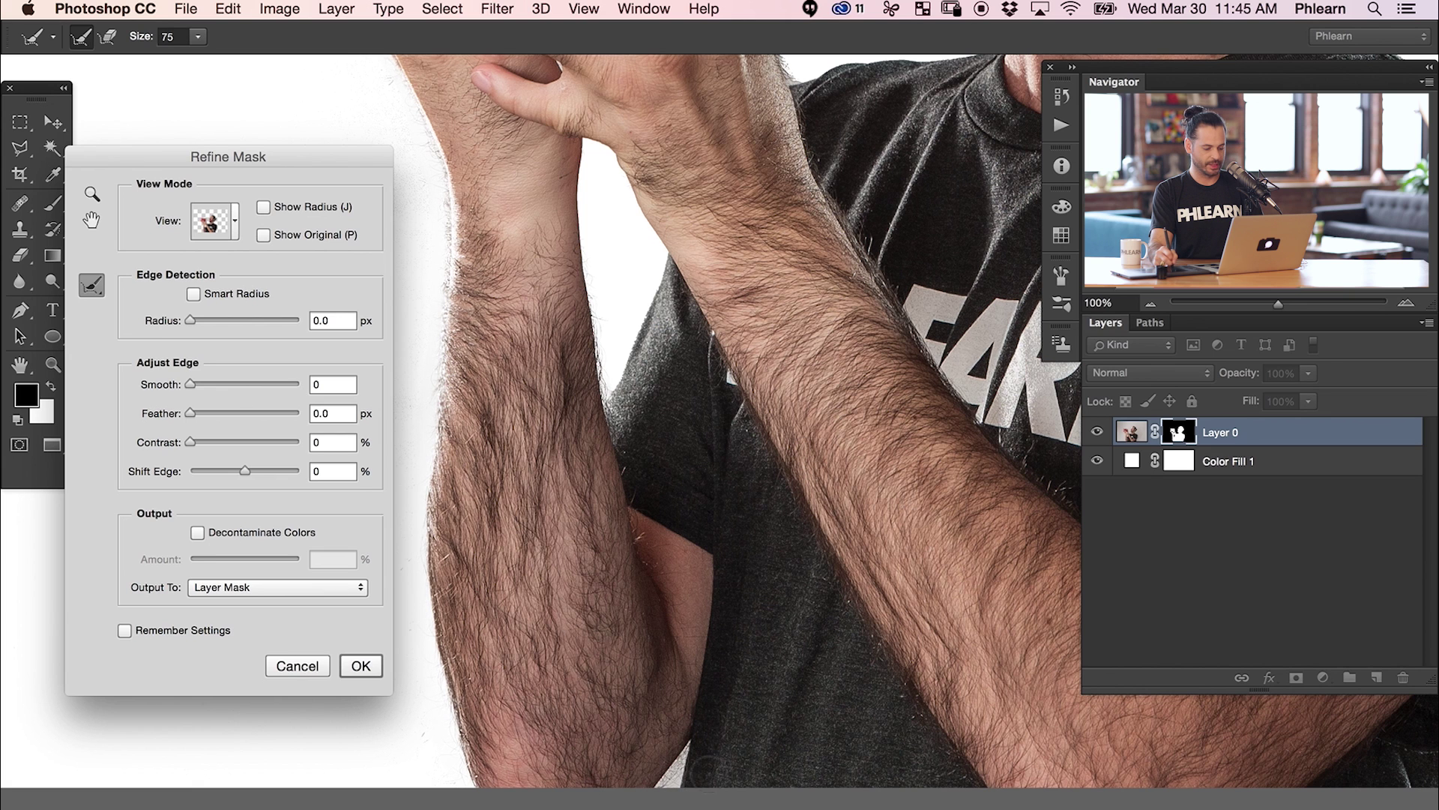
pyautogui.moveTo(756, 462); pyautogui.dragTo(399, 746)
pyautogui.moveTo(660, 547); pyautogui.dragTo(513, 292)
pyautogui.moveTo(624, 357); pyautogui.dragTo(855, 800)
pyautogui.moveTo(719, 668); pyautogui.dragTo(829, 808)
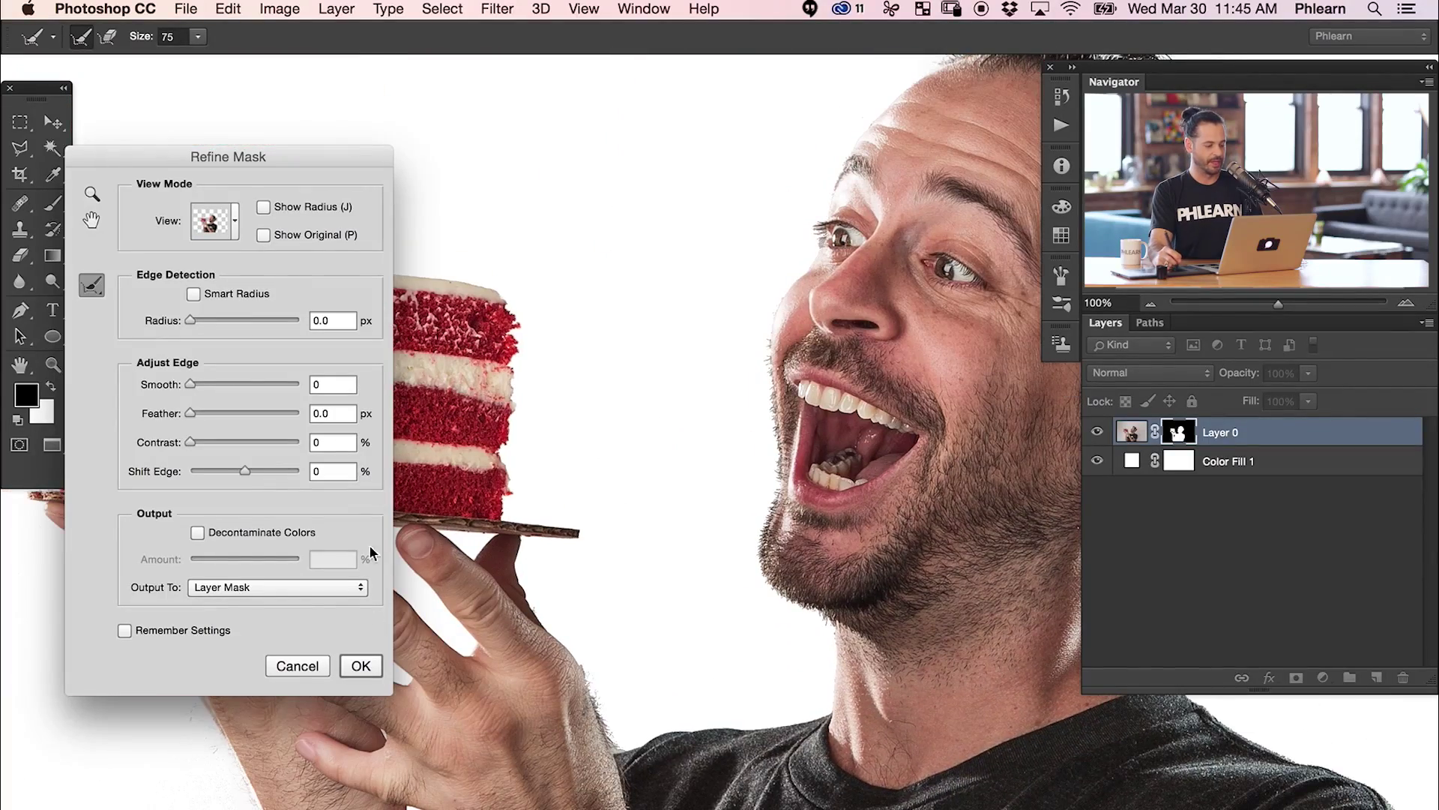
pyautogui.click(361, 666)
# Step: Paint the leftover grey backdrop patch between the elbow and the shirt out of Layer 0's mask with a black brush
pyautogui.press('super+minus')
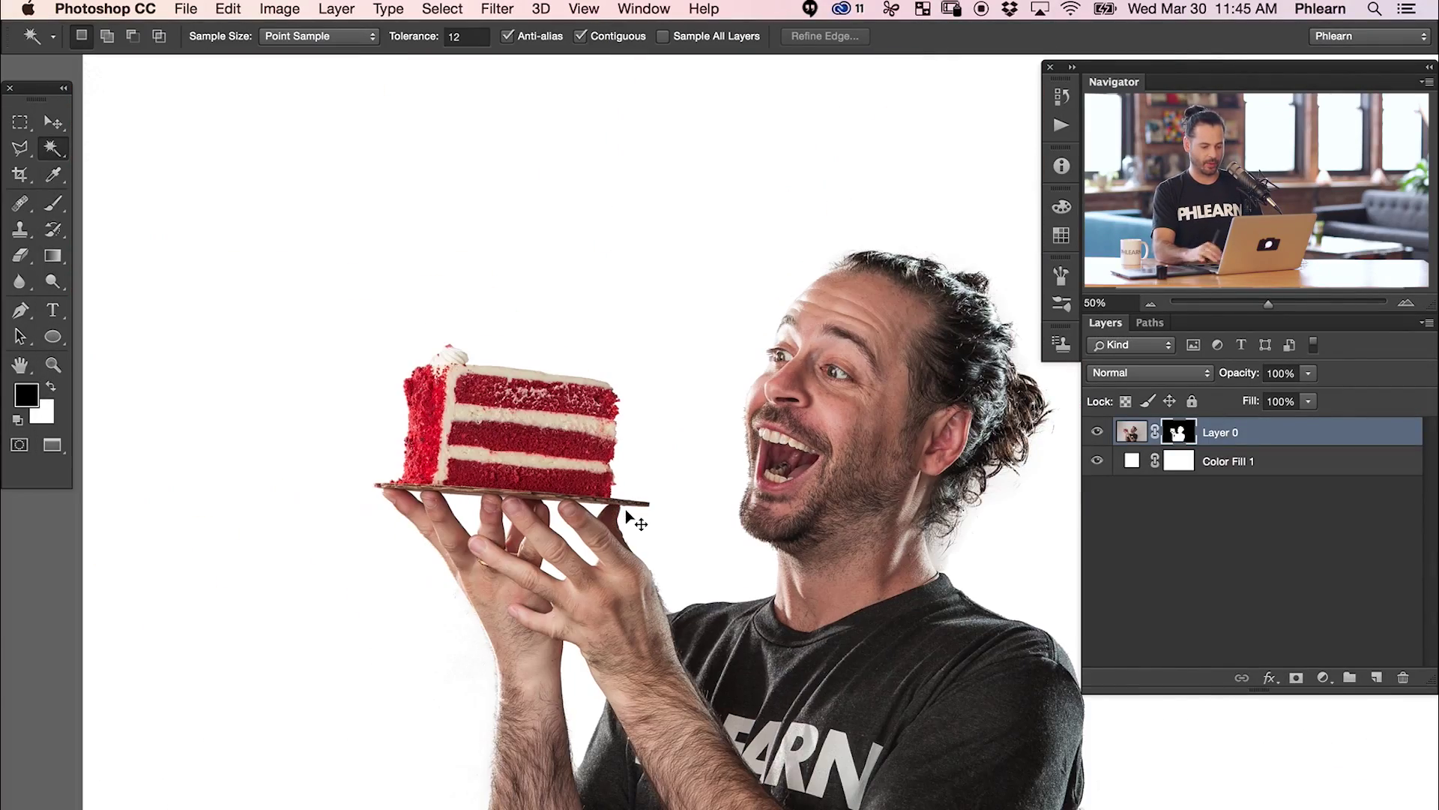
pyautogui.scroll(-8, 627, 512)
pyautogui.press('super+plus')
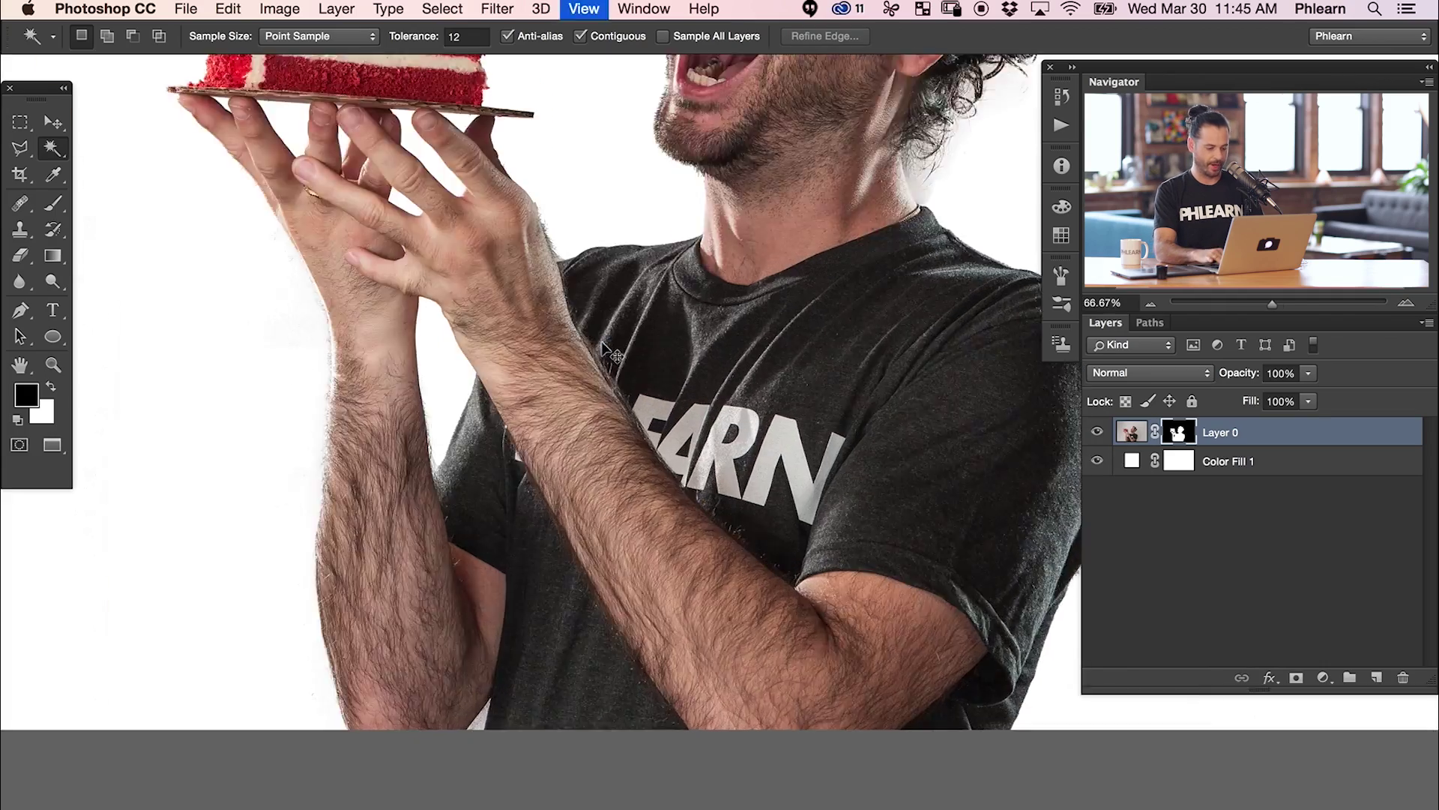
pyautogui.press('super+plus')
pyautogui.press('super+plus')
pyautogui.press('super+plus')
pyautogui.moveTo(600, 602); pyautogui.dragTo(892, 173)
pyautogui.moveTo(372, 588); pyautogui.dragTo(746, 364)
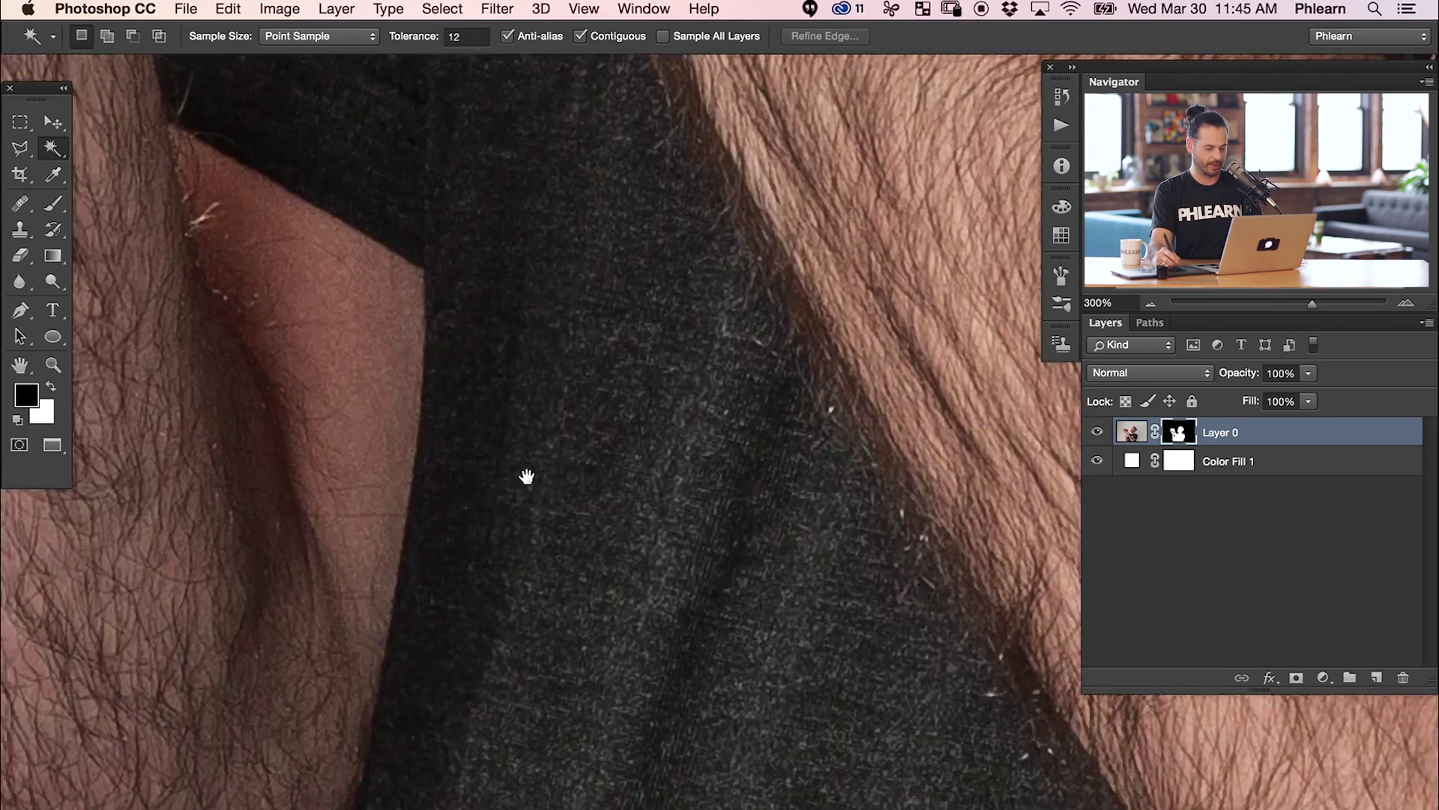
pyautogui.moveTo(457, 556); pyautogui.dragTo(721, 223)
pyautogui.press('b')
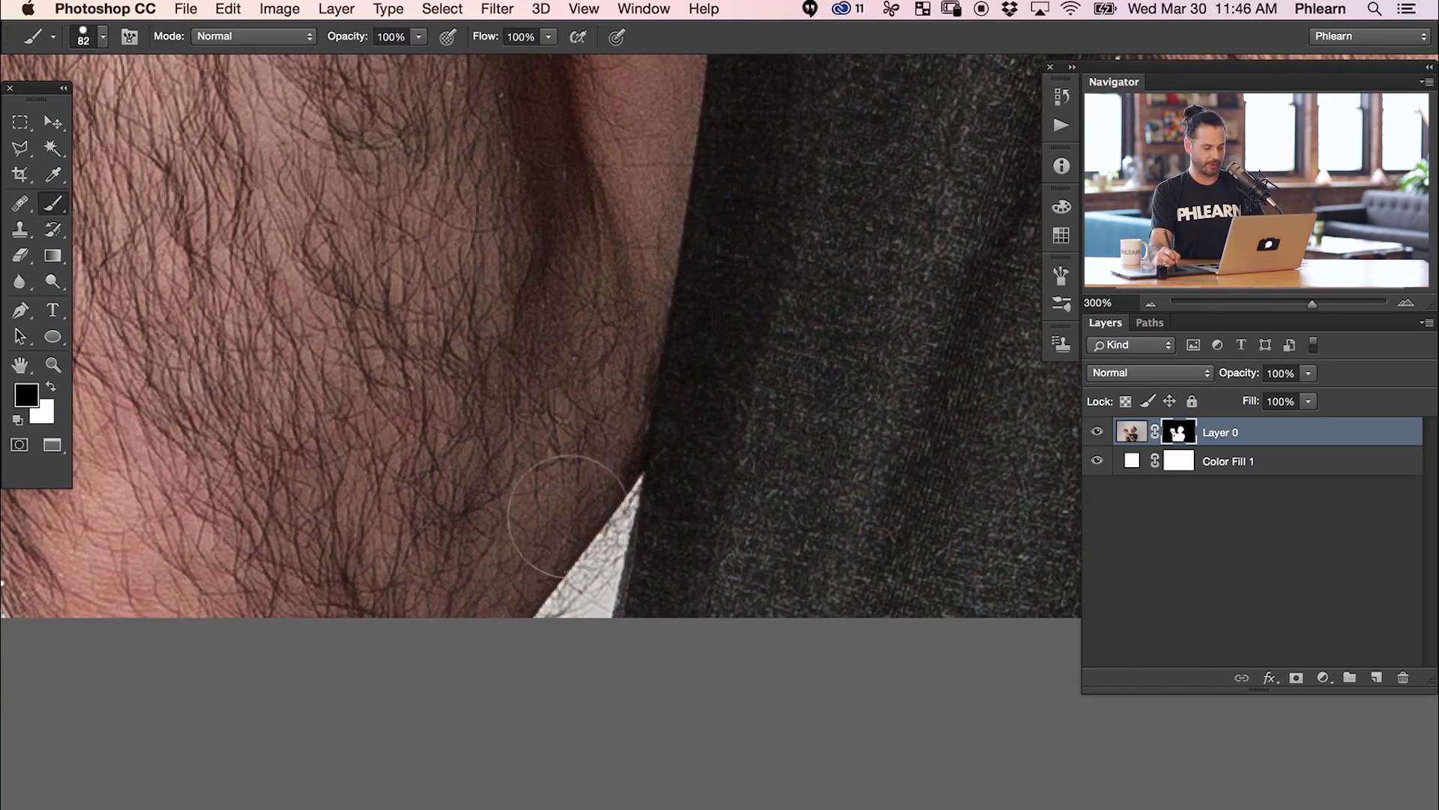
pyautogui.moveTo(604, 533); pyautogui.dragTo(526, 532)
pyautogui.moveTo(556, 609)
pyautogui.mouseDown()
pyautogui.moveTo(598, 570)
pyautogui.moveTo(638, 482)
pyautogui.moveTo(600, 592)
pyautogui.moveTo(615, 555)
pyautogui.moveTo(580, 581)
pyautogui.moveTo(601, 527)
pyautogui.moveTo(598, 551)
pyautogui.moveTo(554, 594)
pyautogui.mouseUp()
pyautogui.press('x')
pyautogui.press('d')
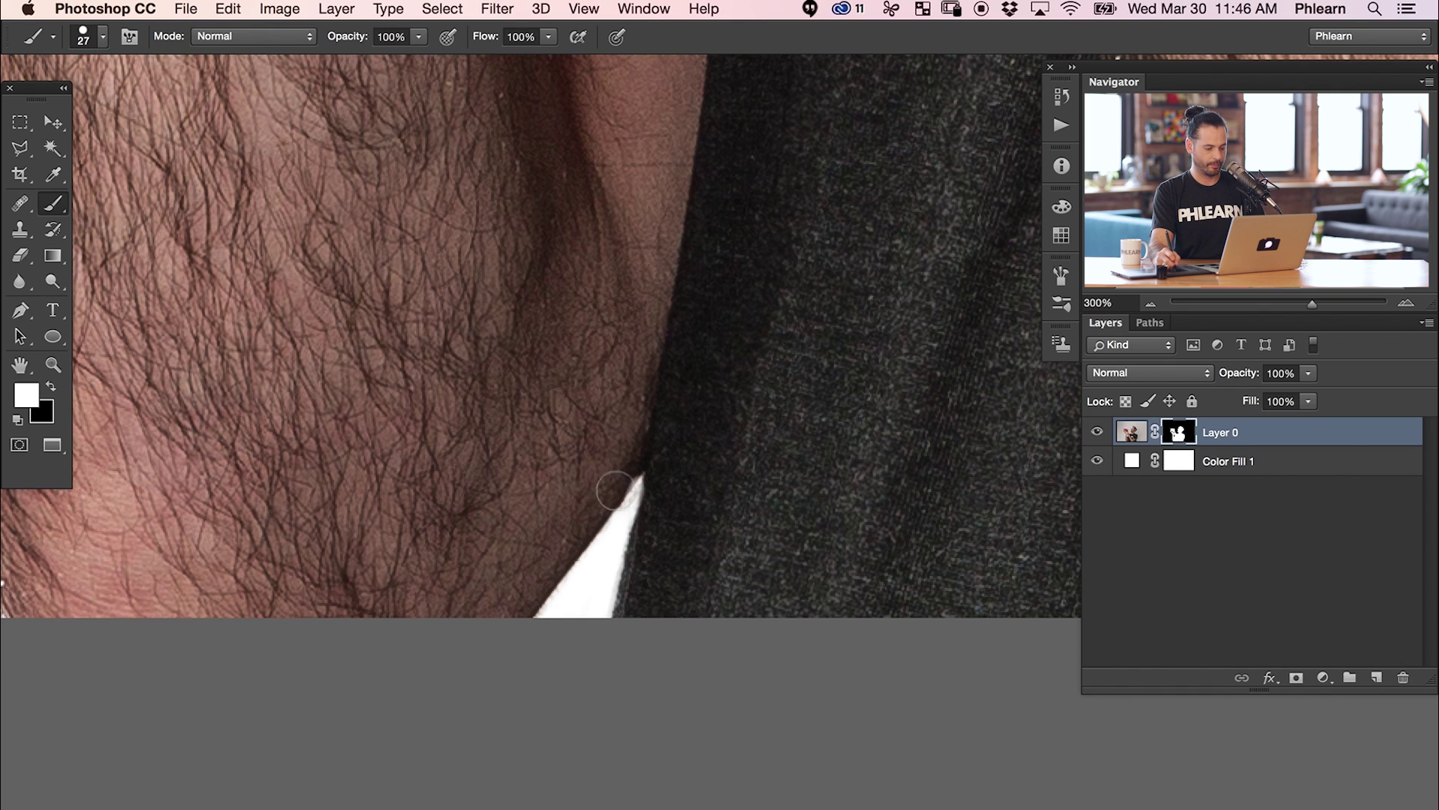
# Step: Move the masked cutout of the man and cake down and to the right on the canvas
pyautogui.press('super+minus')
pyautogui.press('super+minus')
pyautogui.press('super+minus')
pyautogui.press('super+minus')
pyautogui.moveTo(564, 548); pyautogui.dragTo(429, 509)
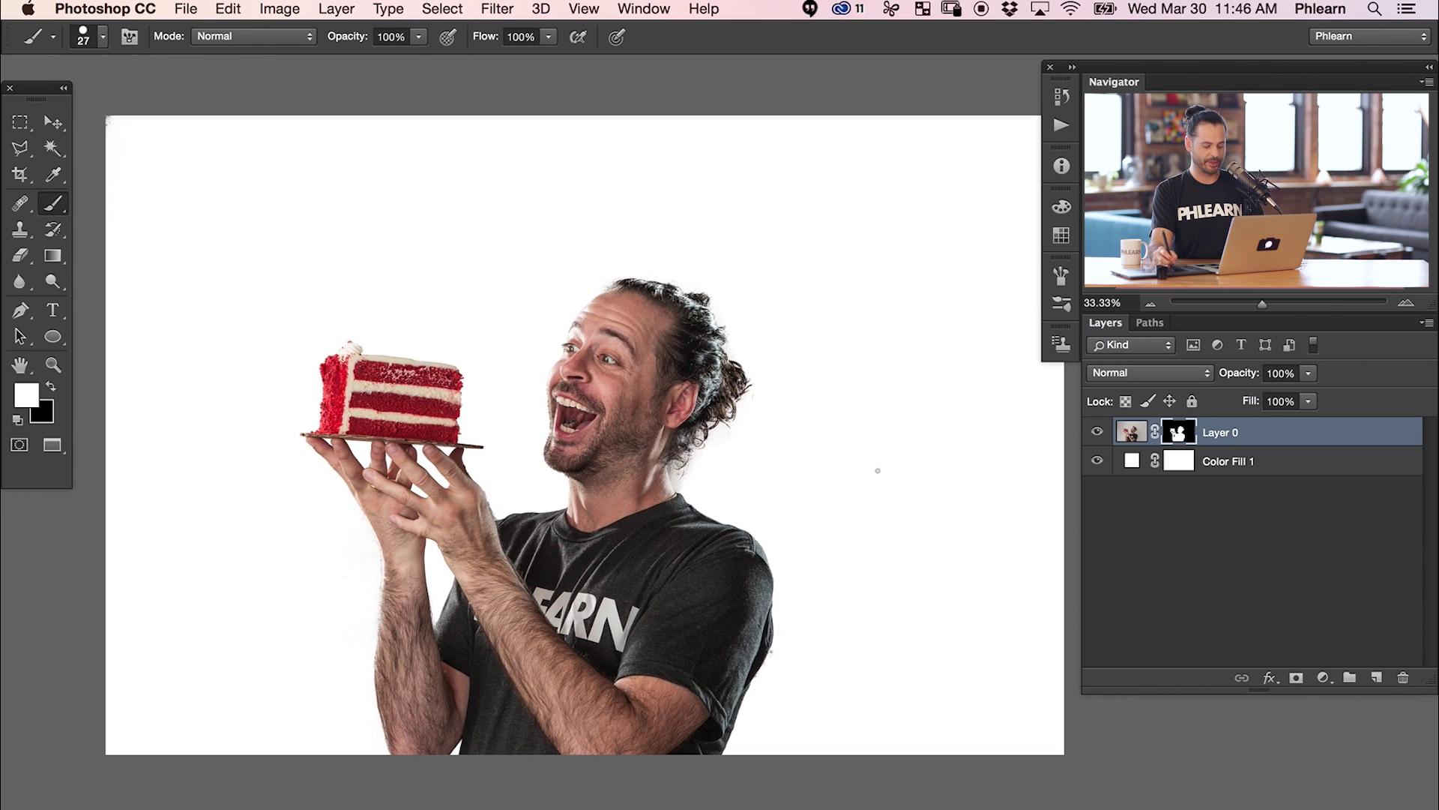
pyautogui.press('v')
pyautogui.moveTo(590, 527)
pyautogui.mouseDown()
pyautogui.moveTo(680, 498)
pyautogui.moveTo(525, 532)
pyautogui.moveTo(636, 596)
pyautogui.moveTo(670, 568)
pyautogui.mouseUp()
# Step: Paint leftover backdrop traces out of the mask's upper-left area with a size 366 black brush and reposition the cutout up and left
pyautogui.press('b')
pyautogui.press(']')
pyautogui.press(']')
pyautogui.press(']')
pyautogui.press(']')
pyautogui.press(']')
pyautogui.press(']')
pyautogui.press(']')
pyautogui.press(']')
pyautogui.press('x')
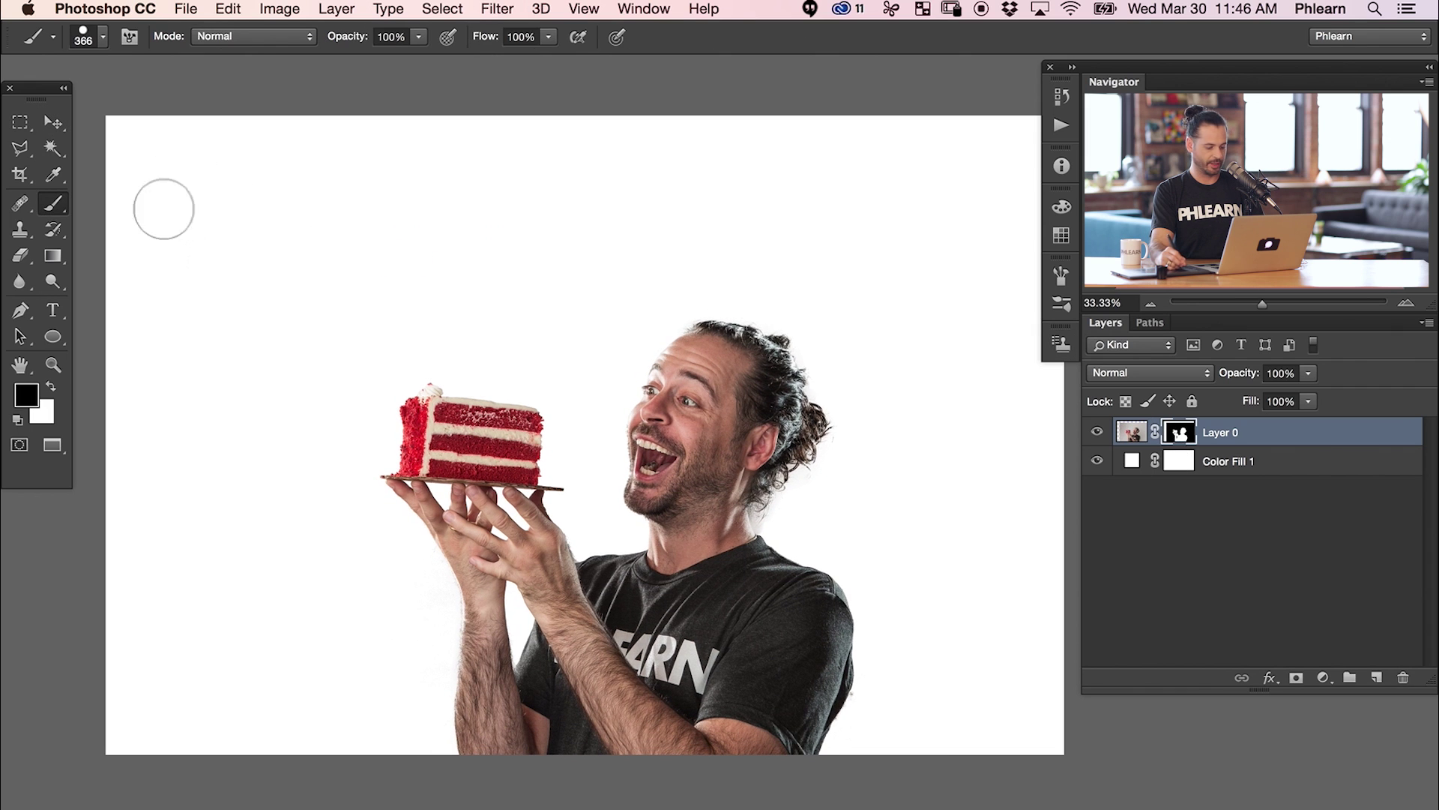
pyautogui.press('v')
pyautogui.moveTo(610, 511)
pyautogui.mouseDown()
pyautogui.moveTo(582, 409)
pyautogui.moveTo(613, 488)
pyautogui.moveTo(583, 498)
pyautogui.mouseUp()
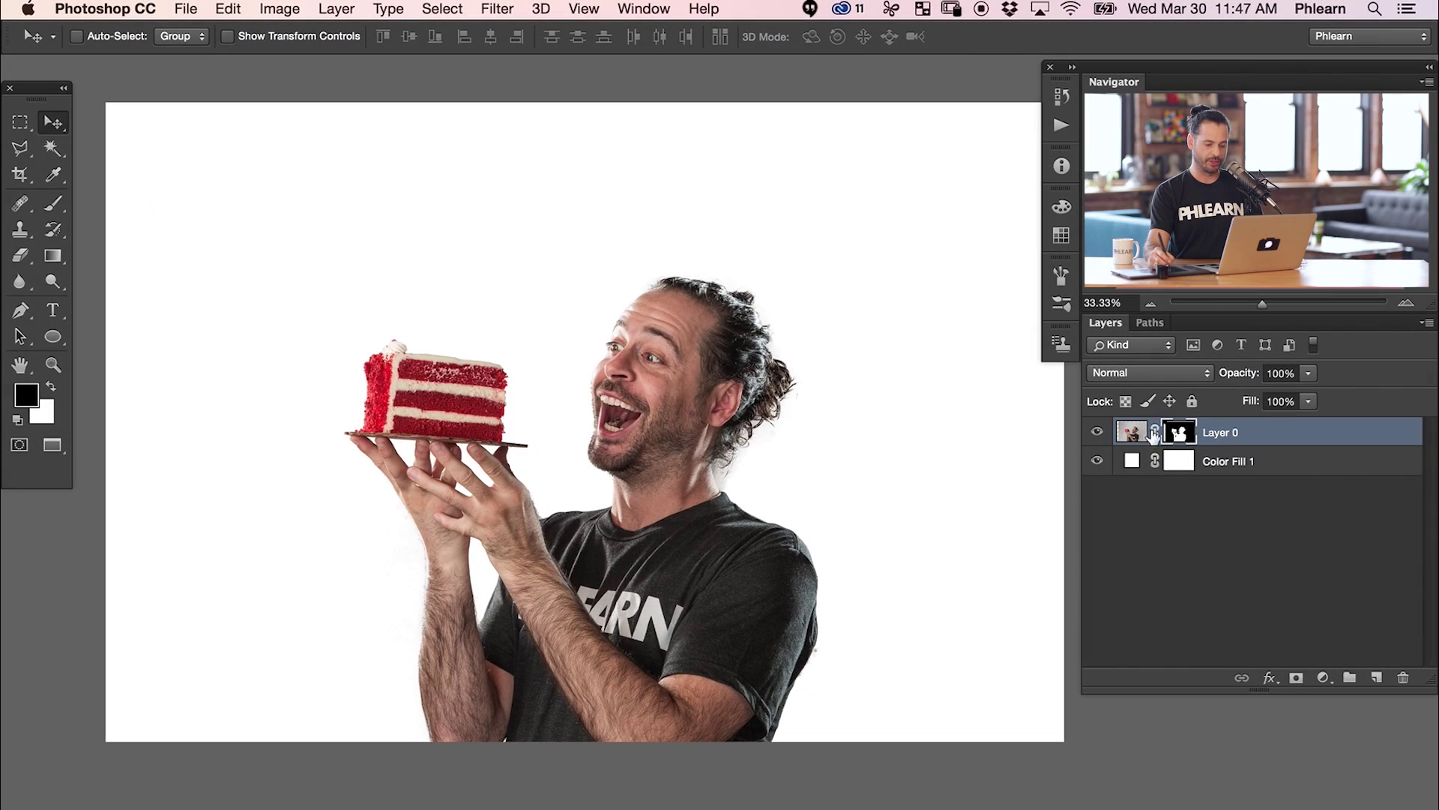
# Step: On a duplicate of Layer 0 with the original hidden, apply the layer mask and shift the cutout slightly up and right
pyautogui.press('super+j')
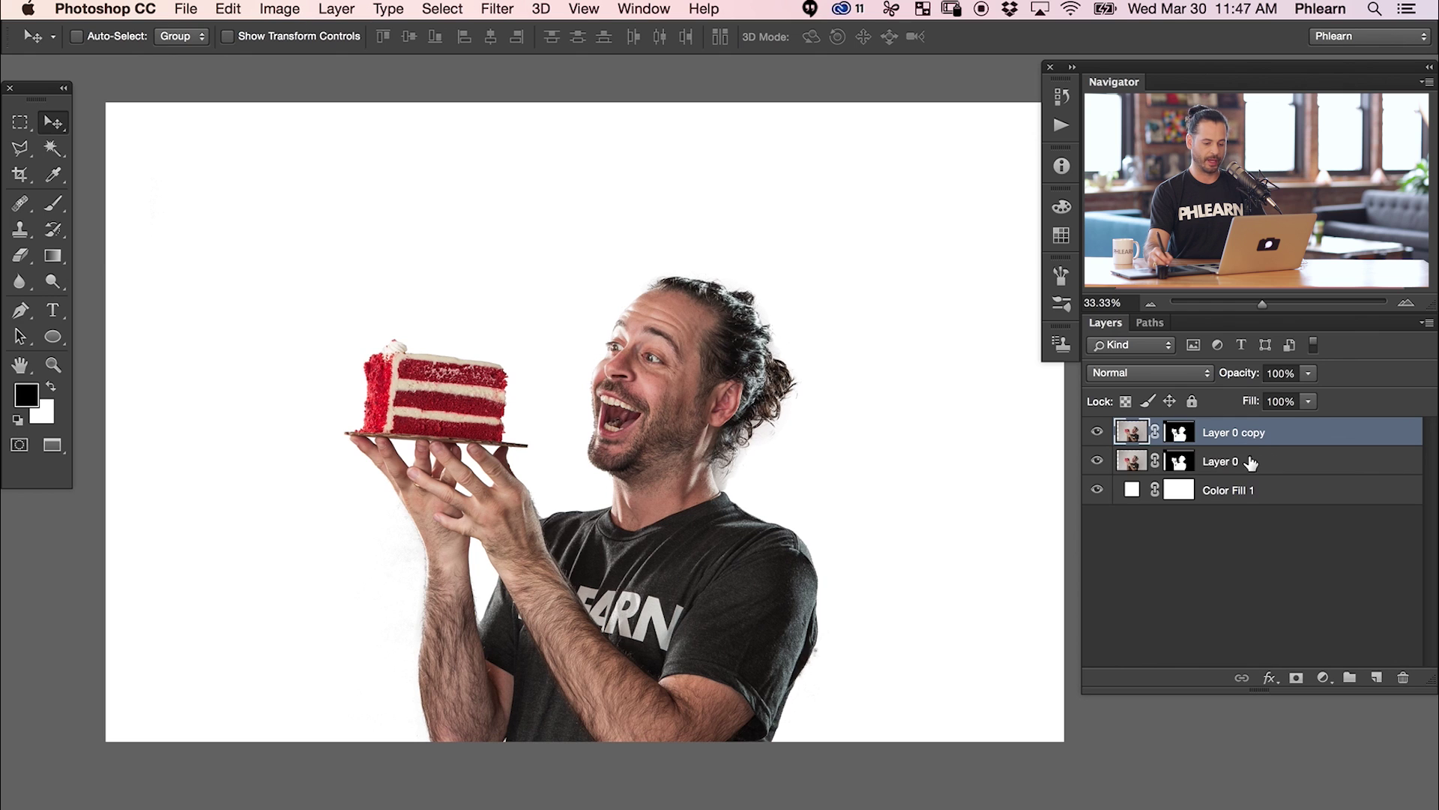
pyautogui.click(1097, 461)
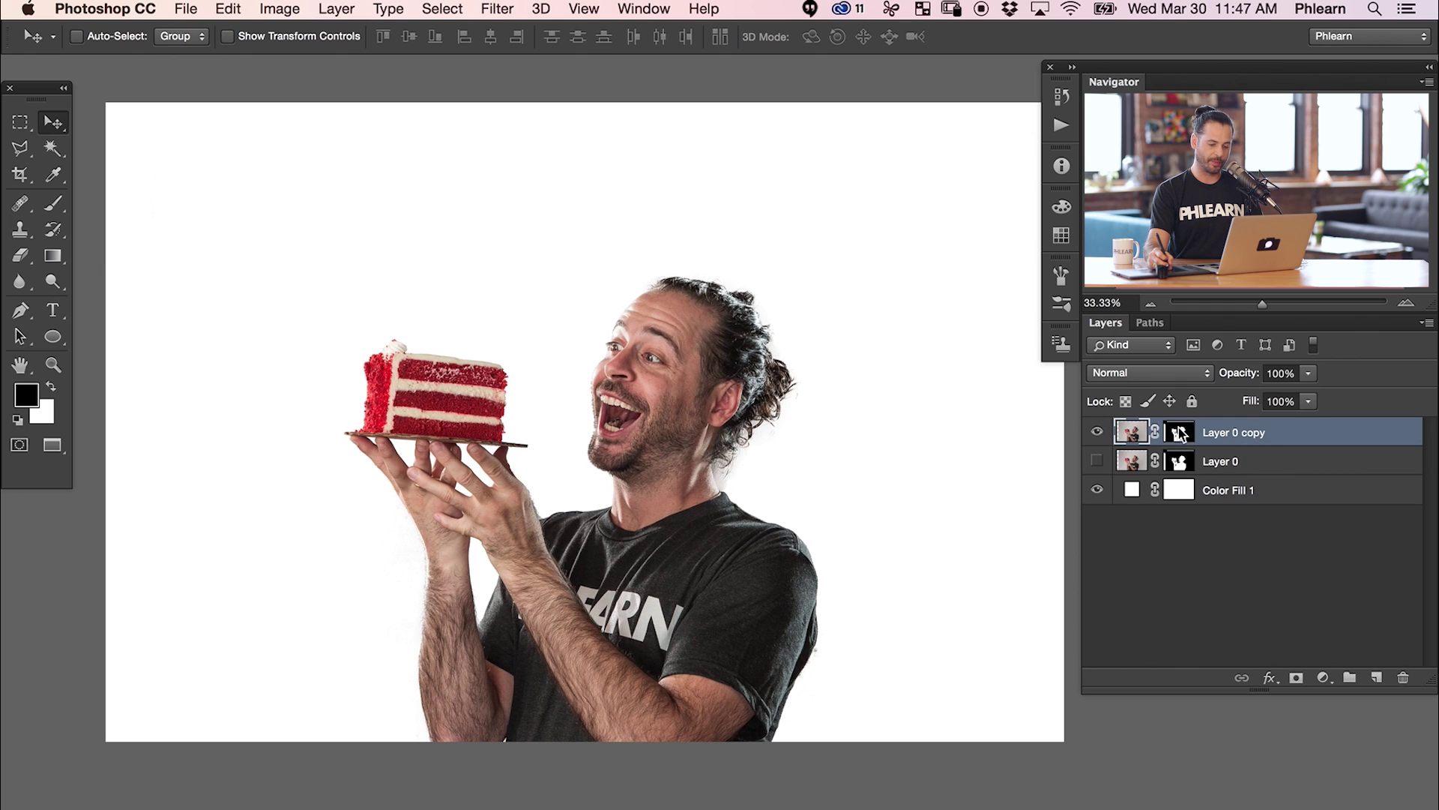
pyautogui.rightClick(1181, 433)
pyautogui.click(1229, 489)
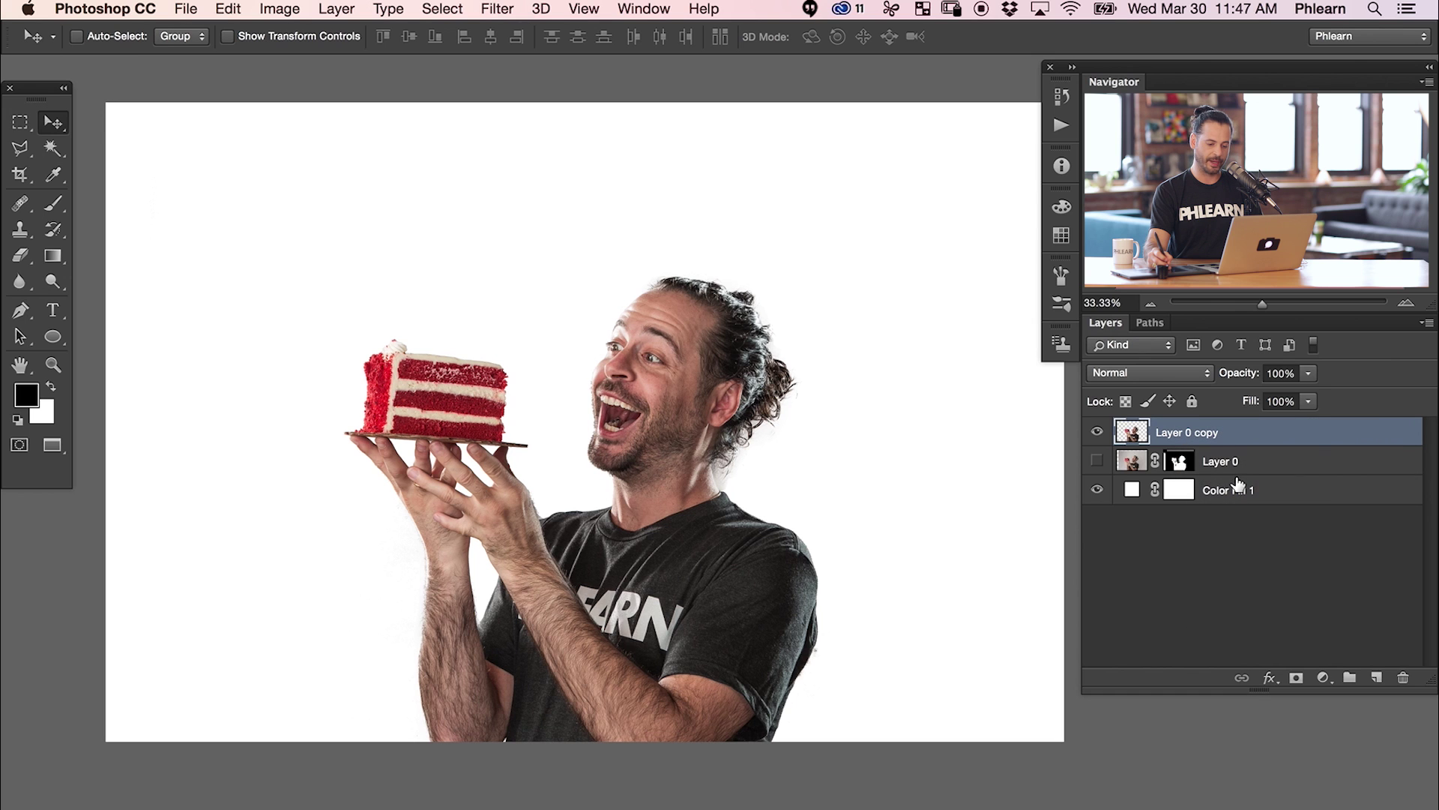
pyautogui.moveTo(688, 509); pyautogui.dragTo(708, 465)
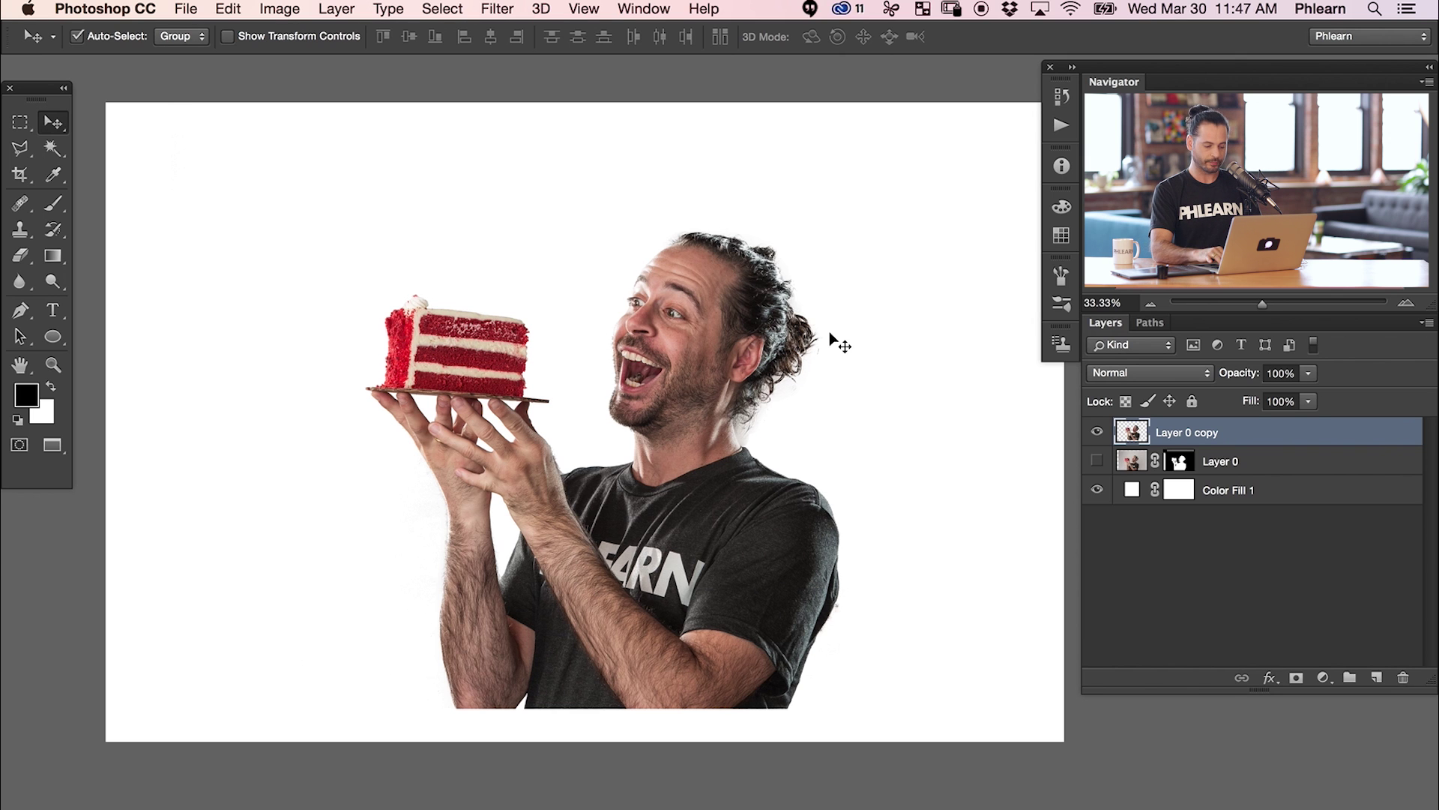
# Step: Select the cake slice with its cardboard base using the Polygonal Lasso, following the base's lower edge above the fingers
pyautogui.press('super+equal')
pyautogui.press('super+equal')
pyautogui.press('super+equal')
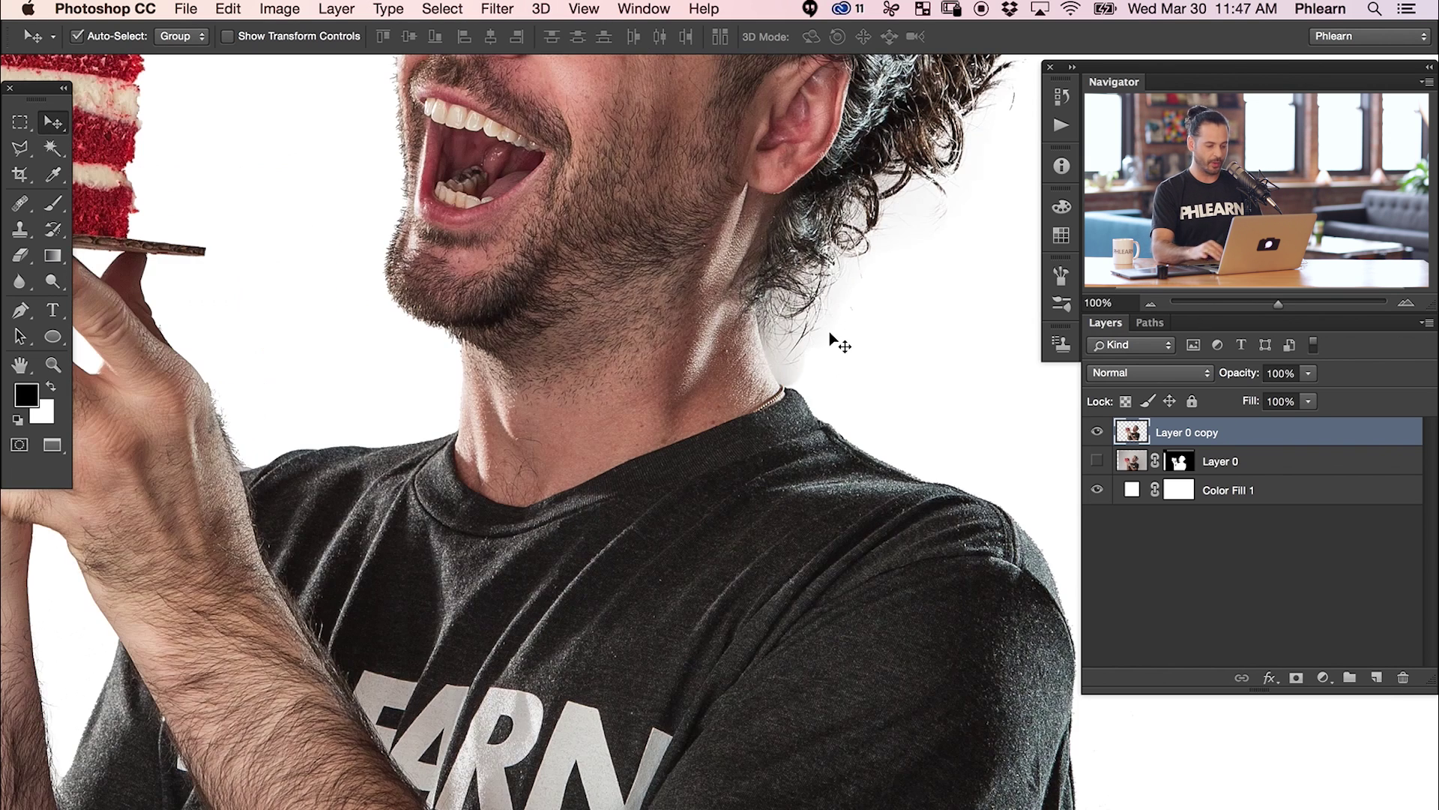
pyautogui.moveTo(161, 193); pyautogui.dragTo(749, 610)
pyautogui.press('l')
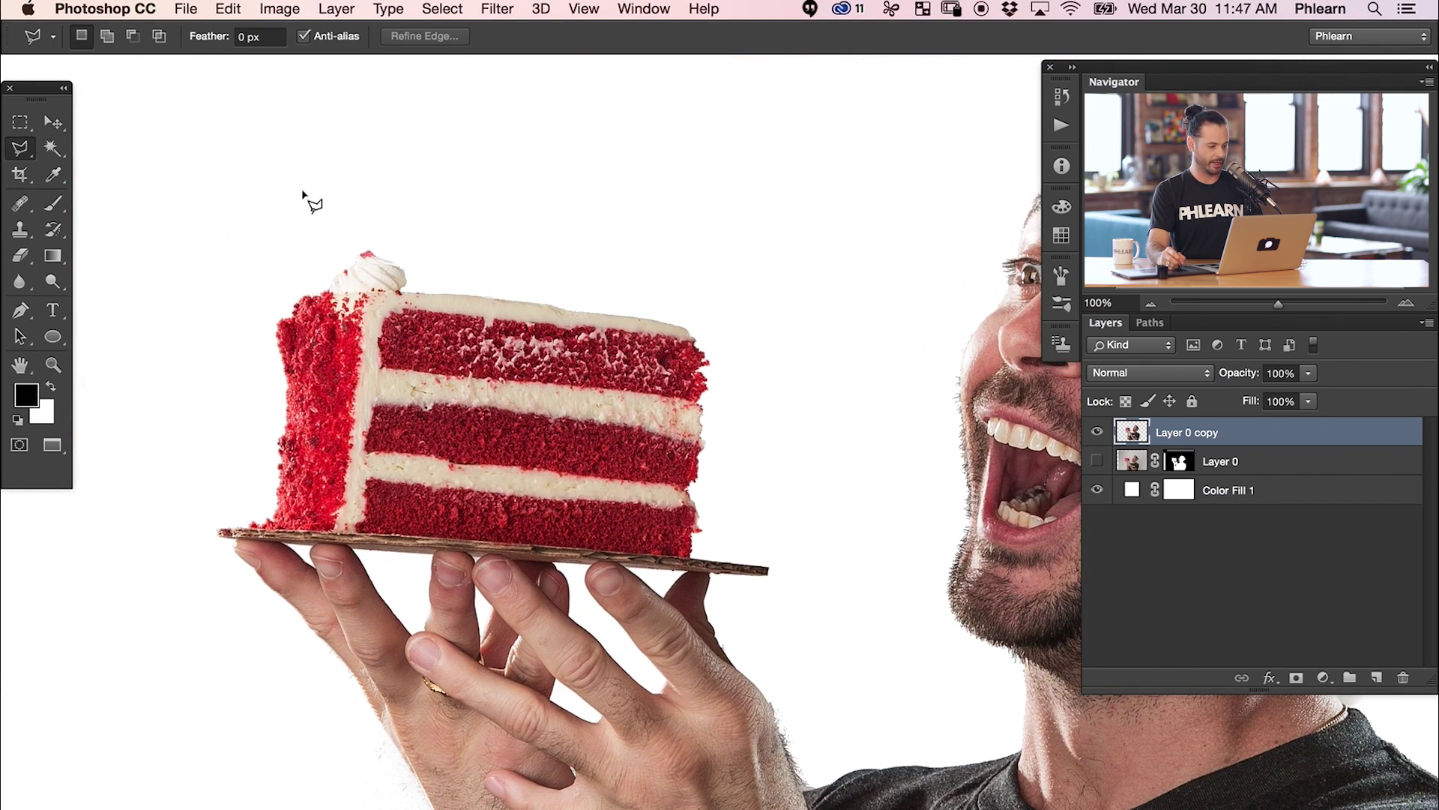
pyautogui.click(20, 152)
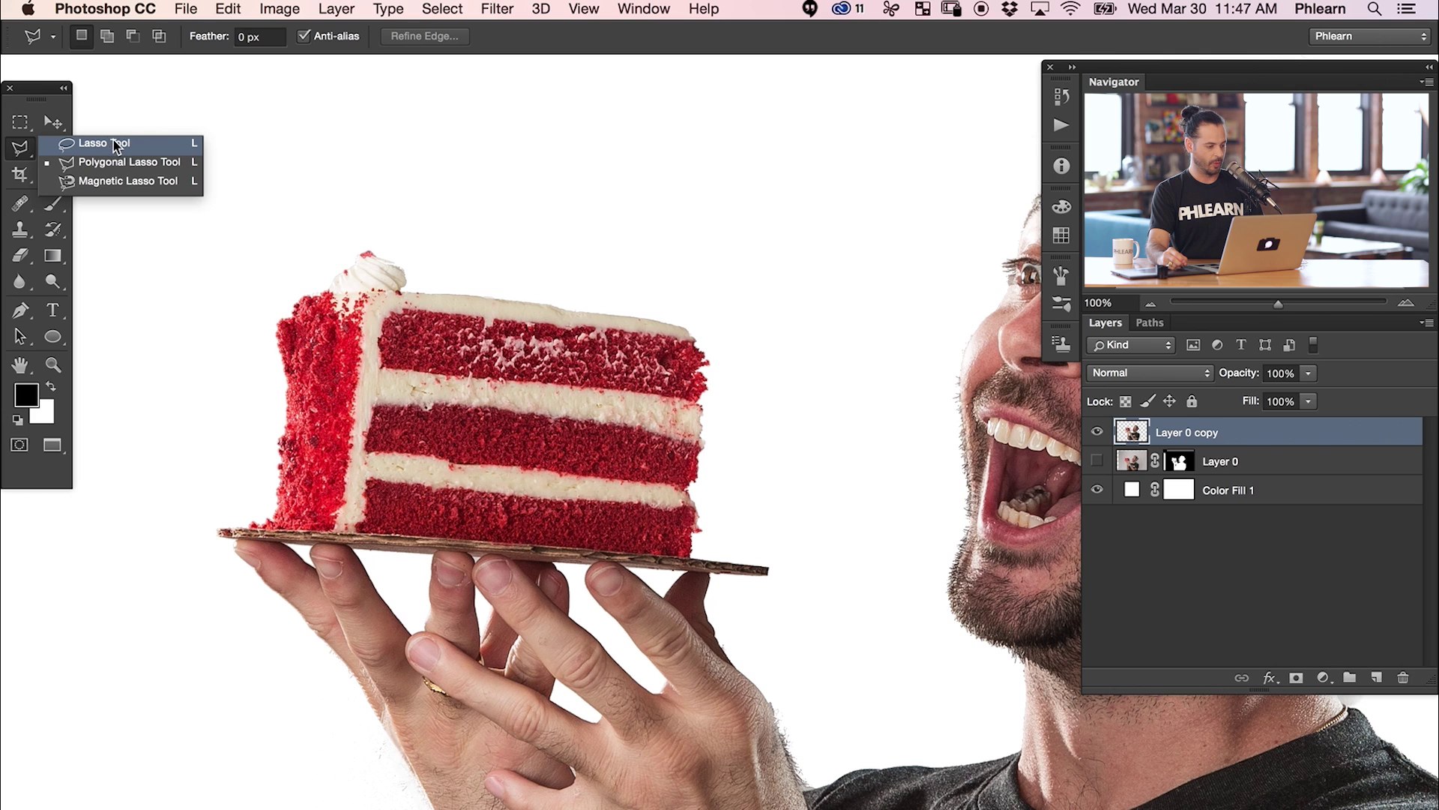
pyautogui.click(120, 161)
pyautogui.click(246, 215)
pyautogui.click(174, 541)
pyautogui.click(219, 536)
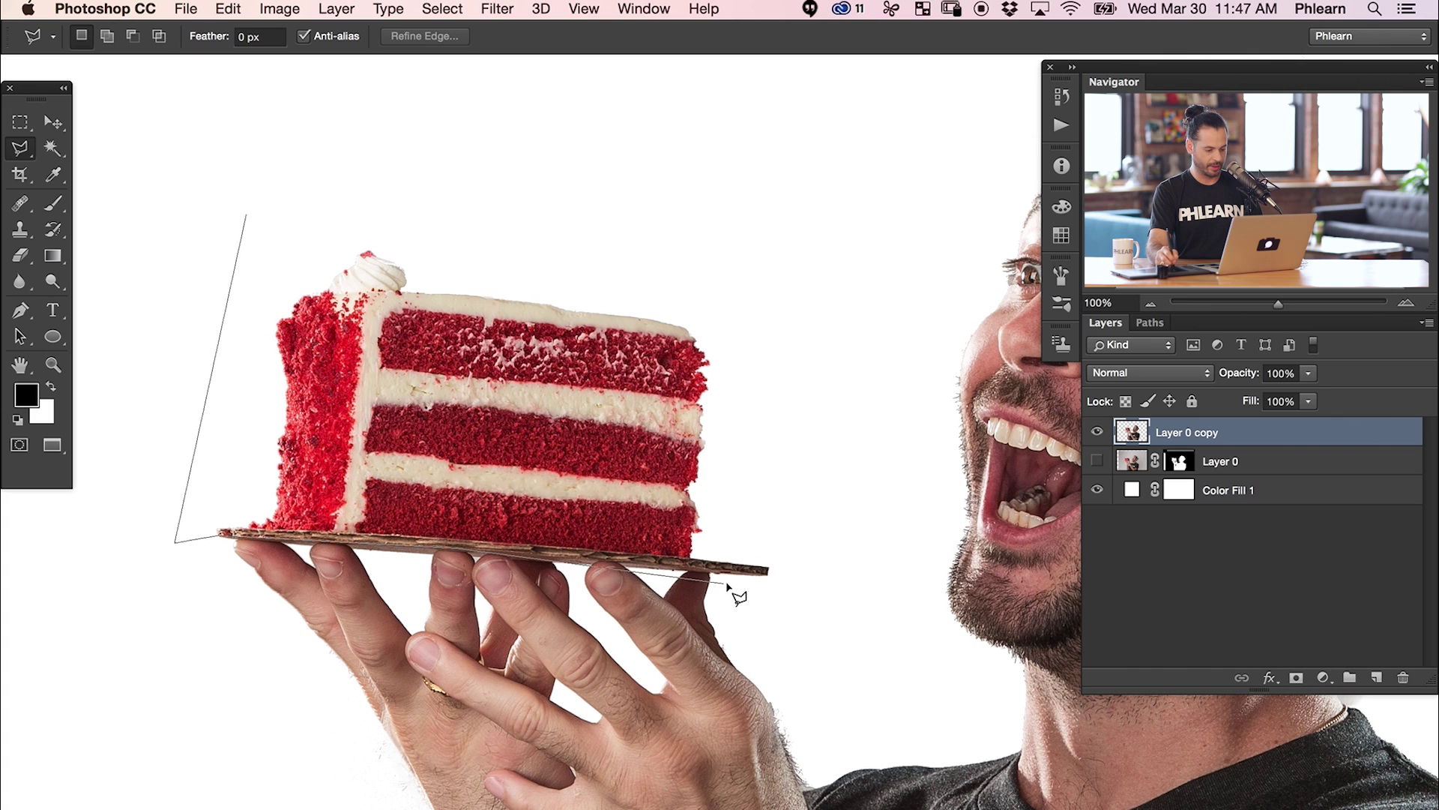
pyautogui.click(783, 574)
pyautogui.click(814, 299)
pyautogui.click(455, 185)
pyautogui.doubleClick(339, 193)
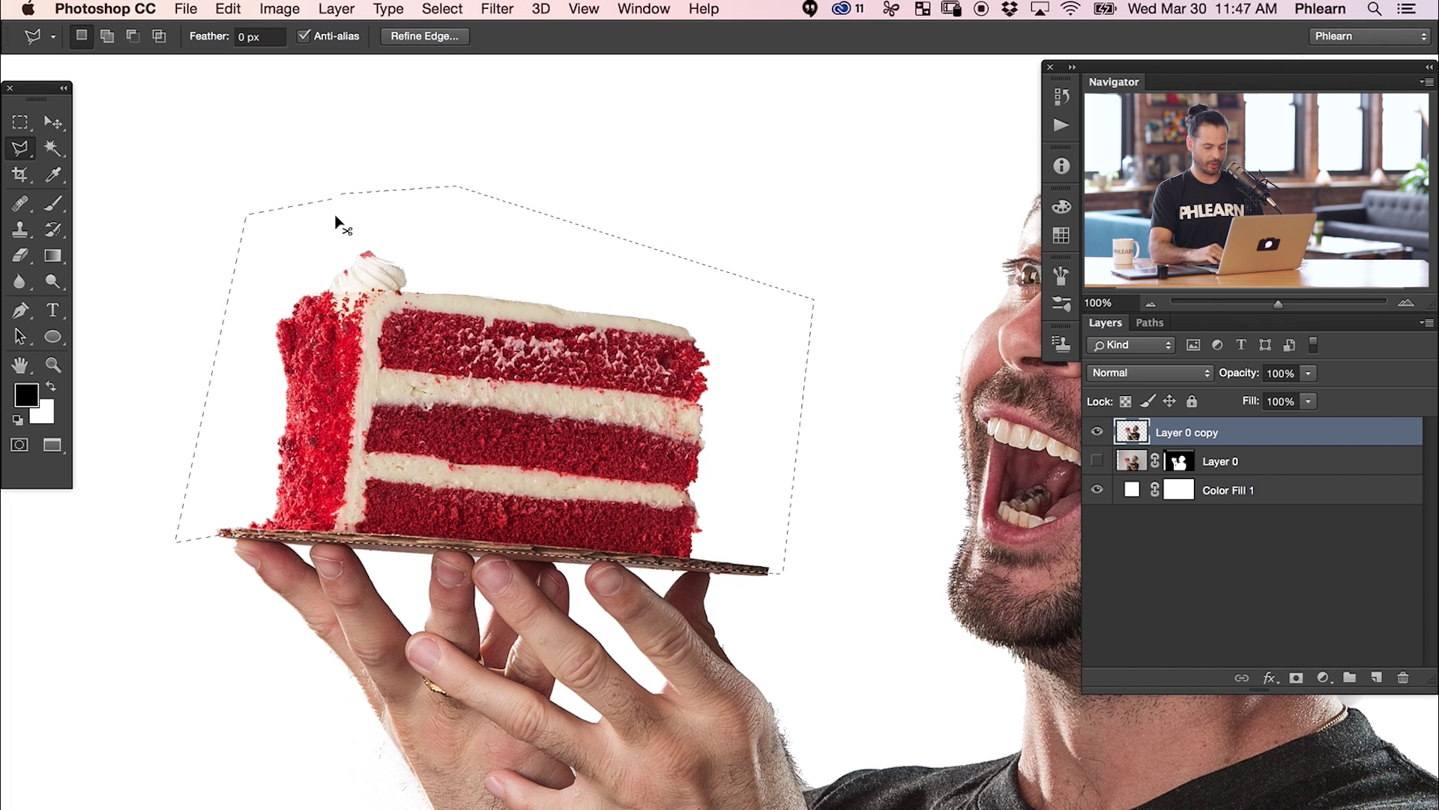
# Step: Copy the selected cake slice onto a new layer and move the copy upward above the original slice
pyautogui.press('super+shift+j')
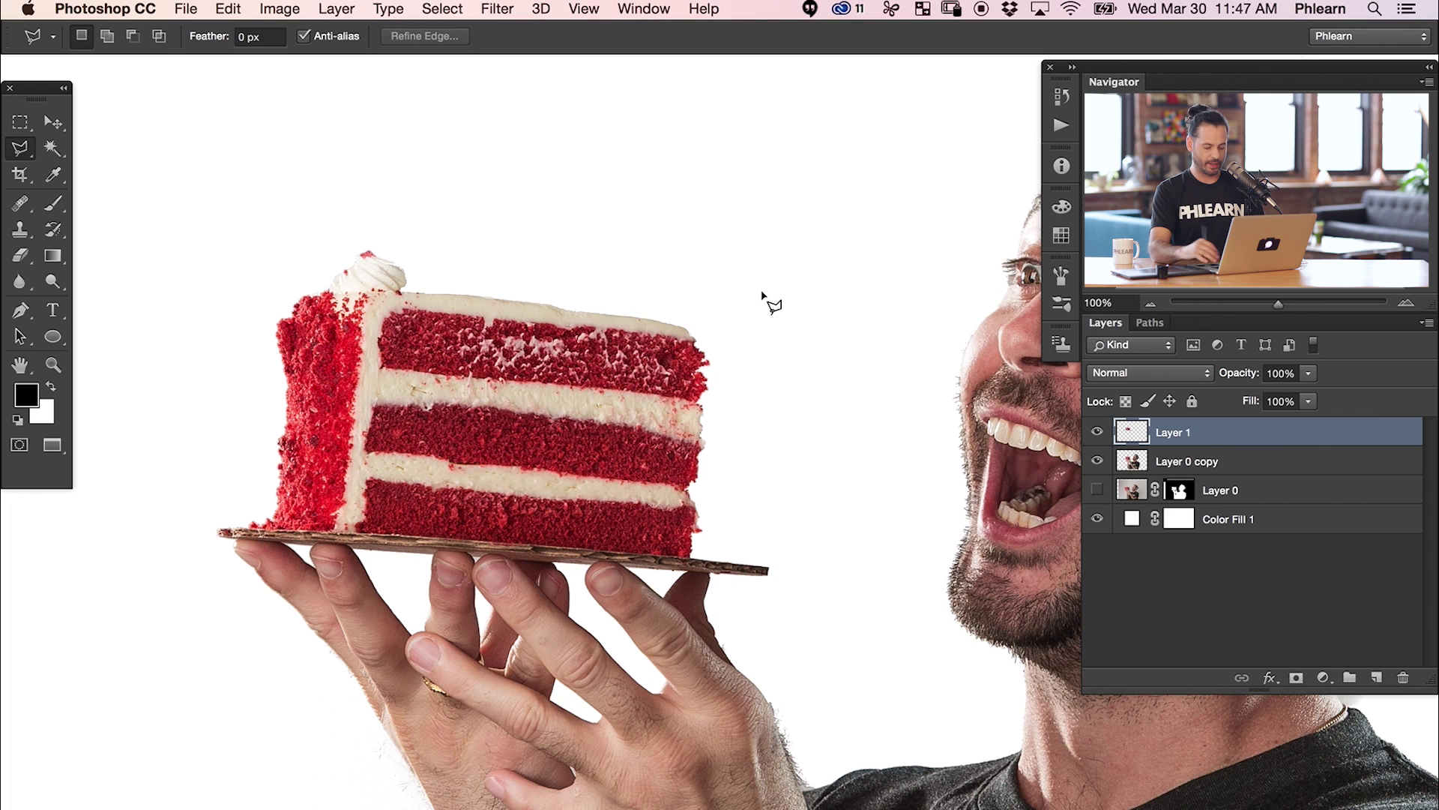
pyautogui.press('super+minus')
pyautogui.press('super+minus')
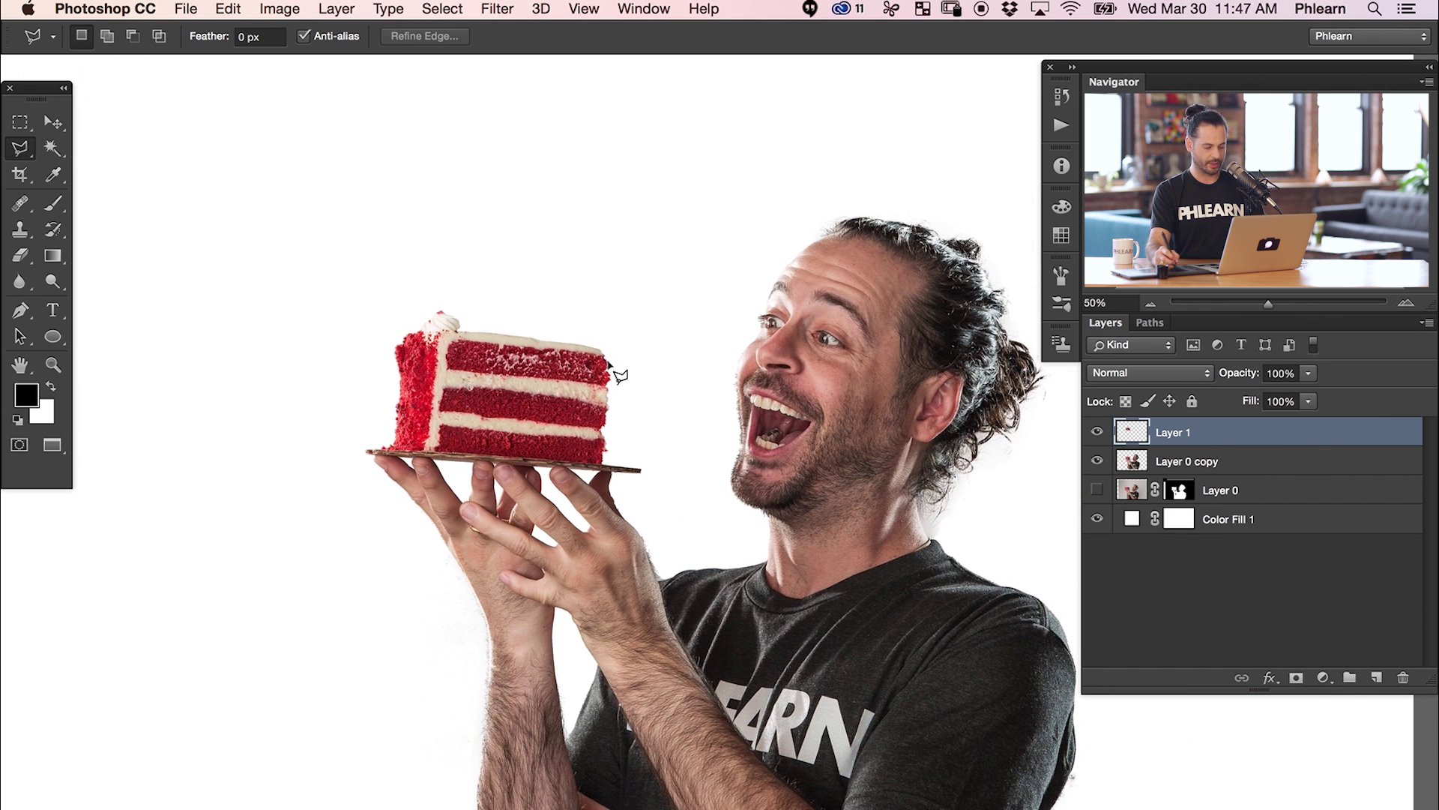
pyautogui.press('v')
pyautogui.moveTo(472, 417)
pyautogui.mouseDown()
pyautogui.moveTo(479, 284)
pyautogui.moveTo(260, 362)
pyautogui.moveTo(231, 412)
pyautogui.moveTo(235, 431)
pyautogui.moveTo(431, 371)
pyautogui.moveTo(501, 414)
pyautogui.moveTo(495, 391)
pyautogui.moveTo(493, 408)
pyautogui.moveTo(470, 402)
pyautogui.mouseUp()
# Step: Align the cake copy's cream stripes with the slice beneath while at 65% opacity, and restore the layer's opacity to 100%
pyautogui.press('super+equal')
pyautogui.press('super+equal')
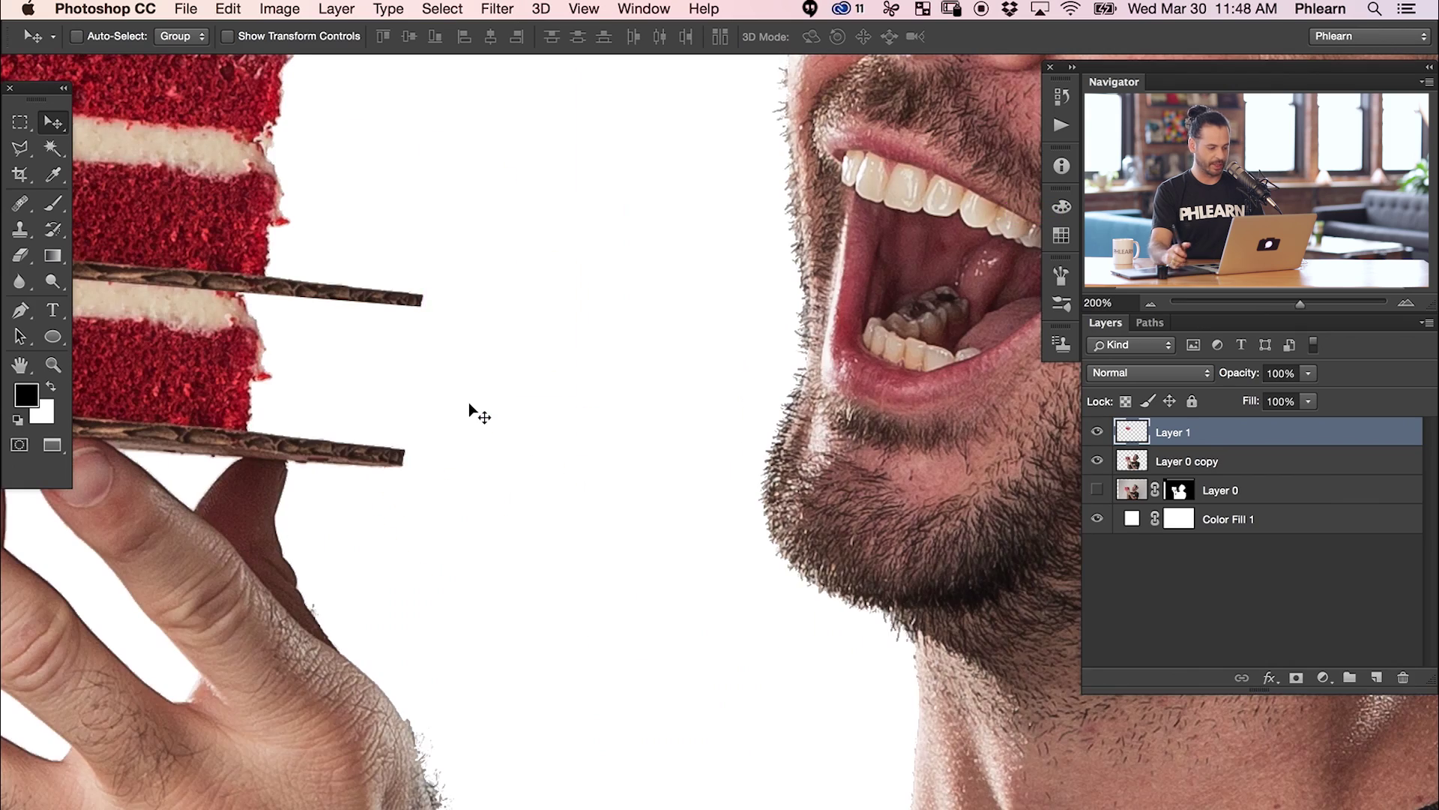
pyautogui.press('space')
pyautogui.moveTo(319, 343); pyautogui.dragTo(992, 659)
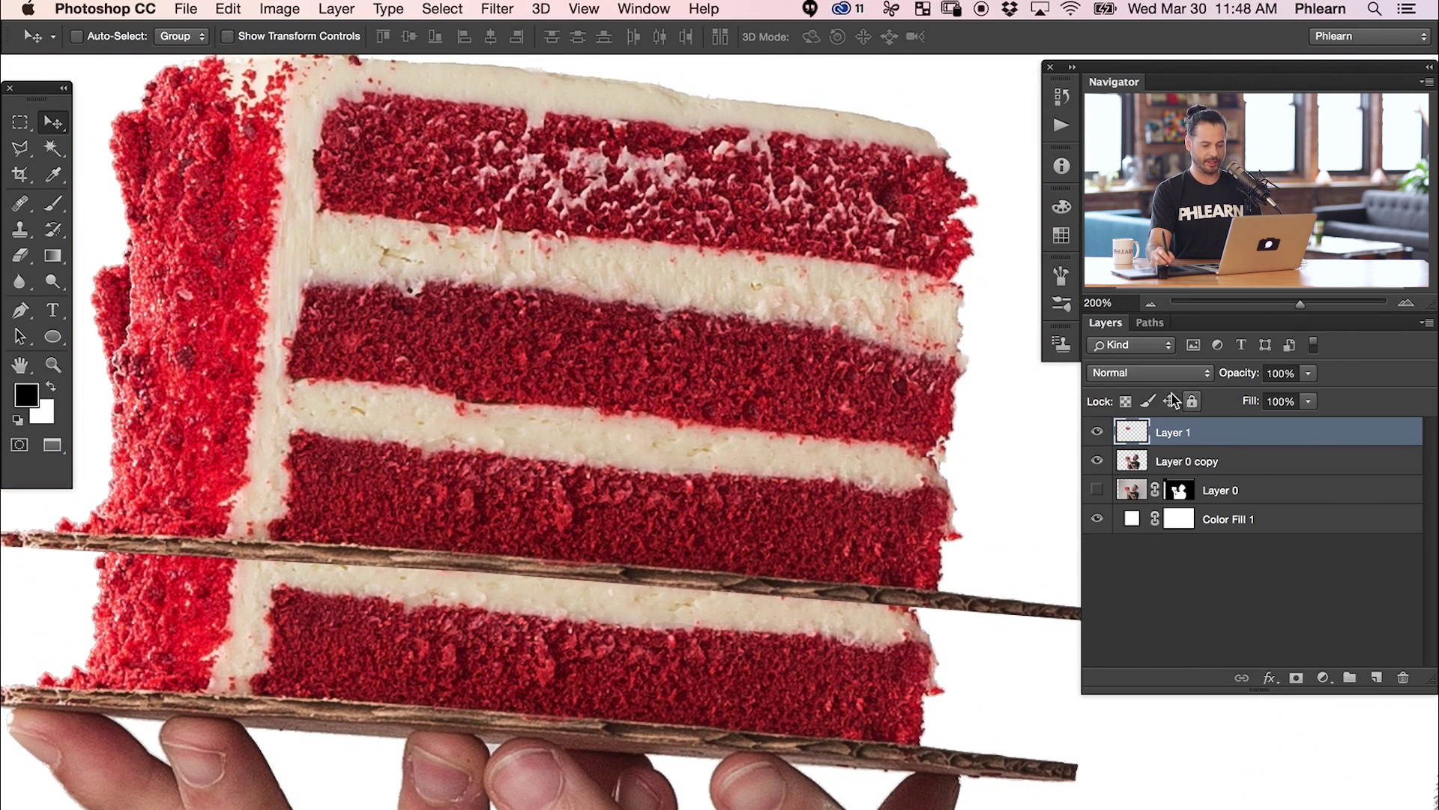
pyautogui.moveTo(1240, 379); pyautogui.dragTo(1213, 378)
pyautogui.moveTo(846, 548); pyautogui.dragTo(853, 366)
pyautogui.moveTo(829, 429); pyautogui.dragTo(820, 592)
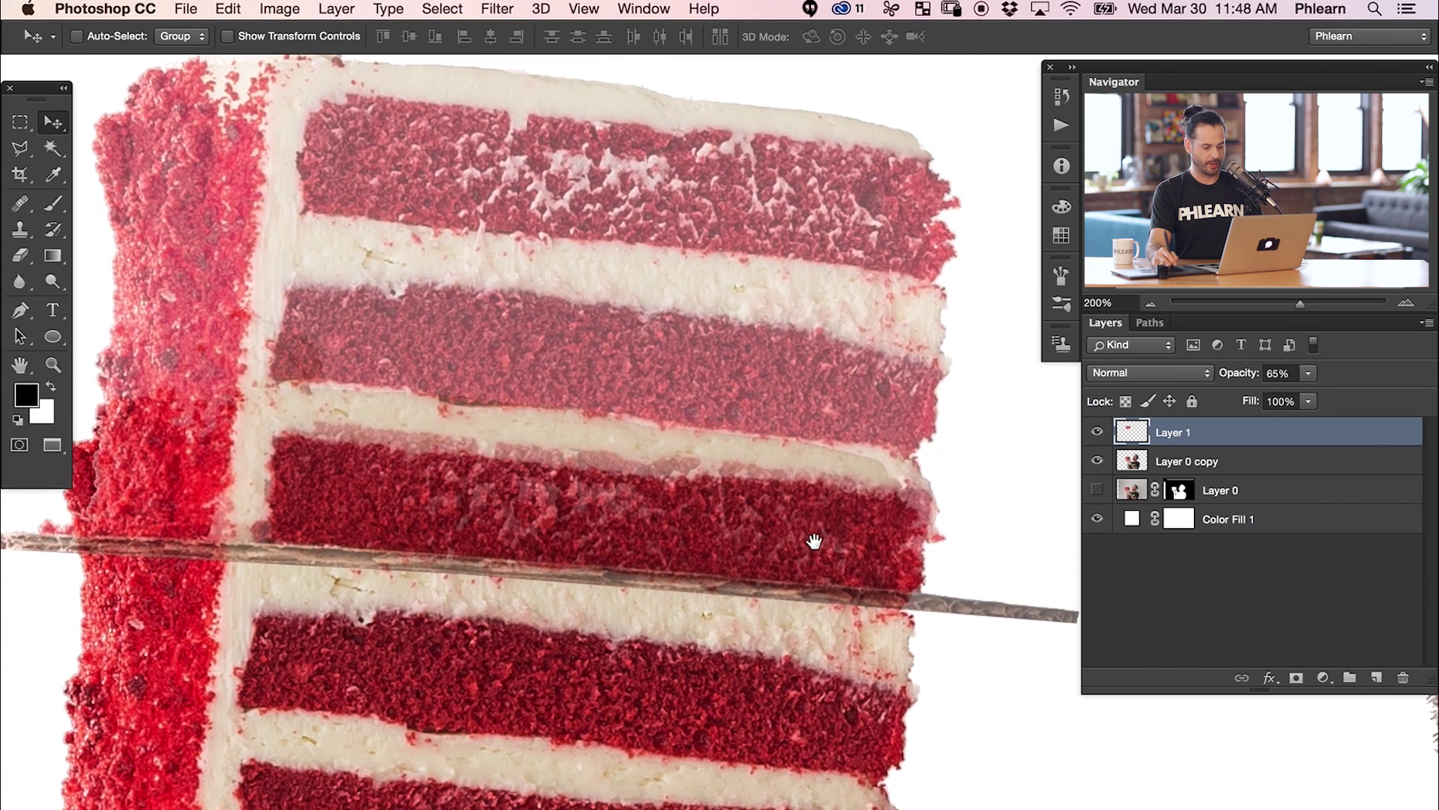
pyautogui.moveTo(707, 452); pyautogui.dragTo(704, 450)
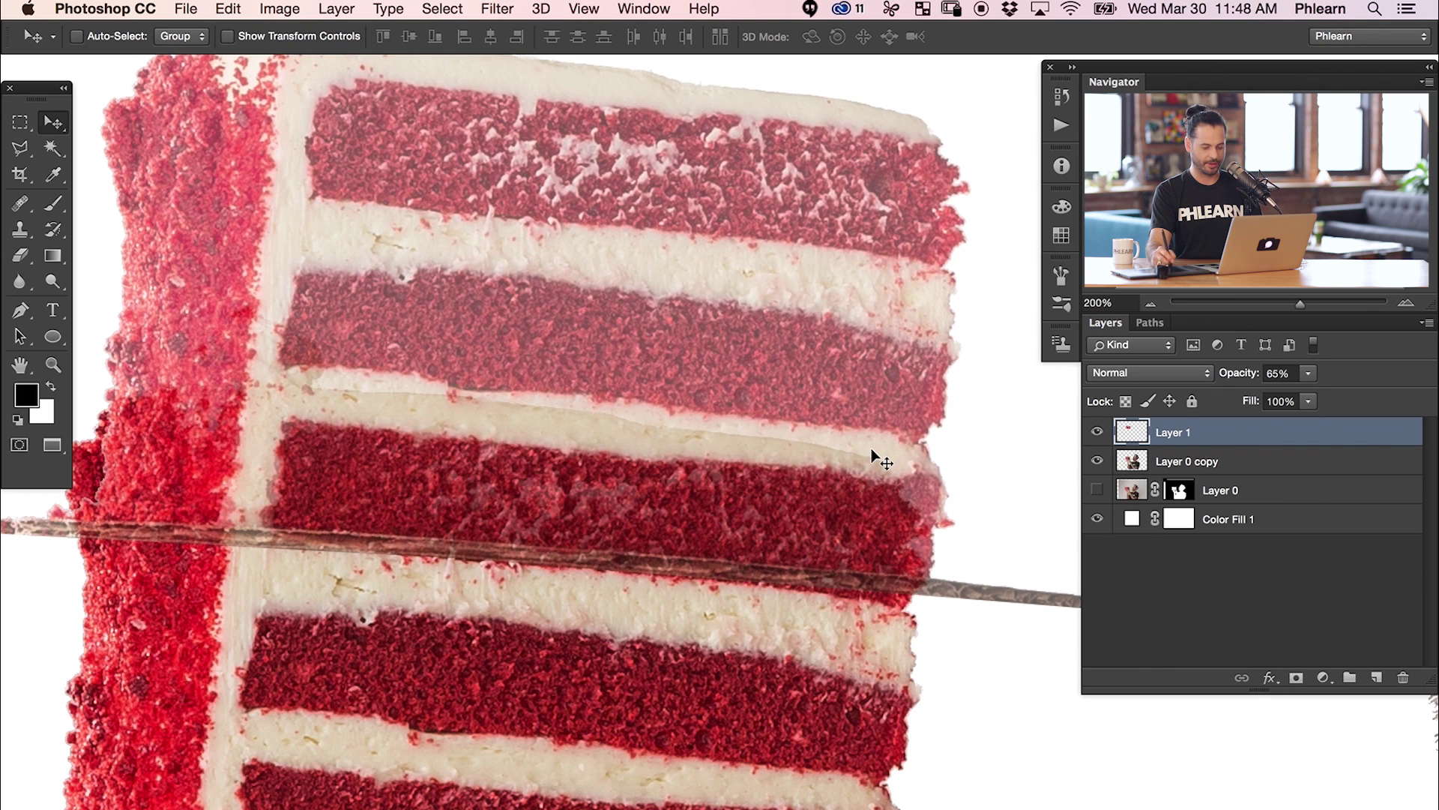
pyautogui.press('0')
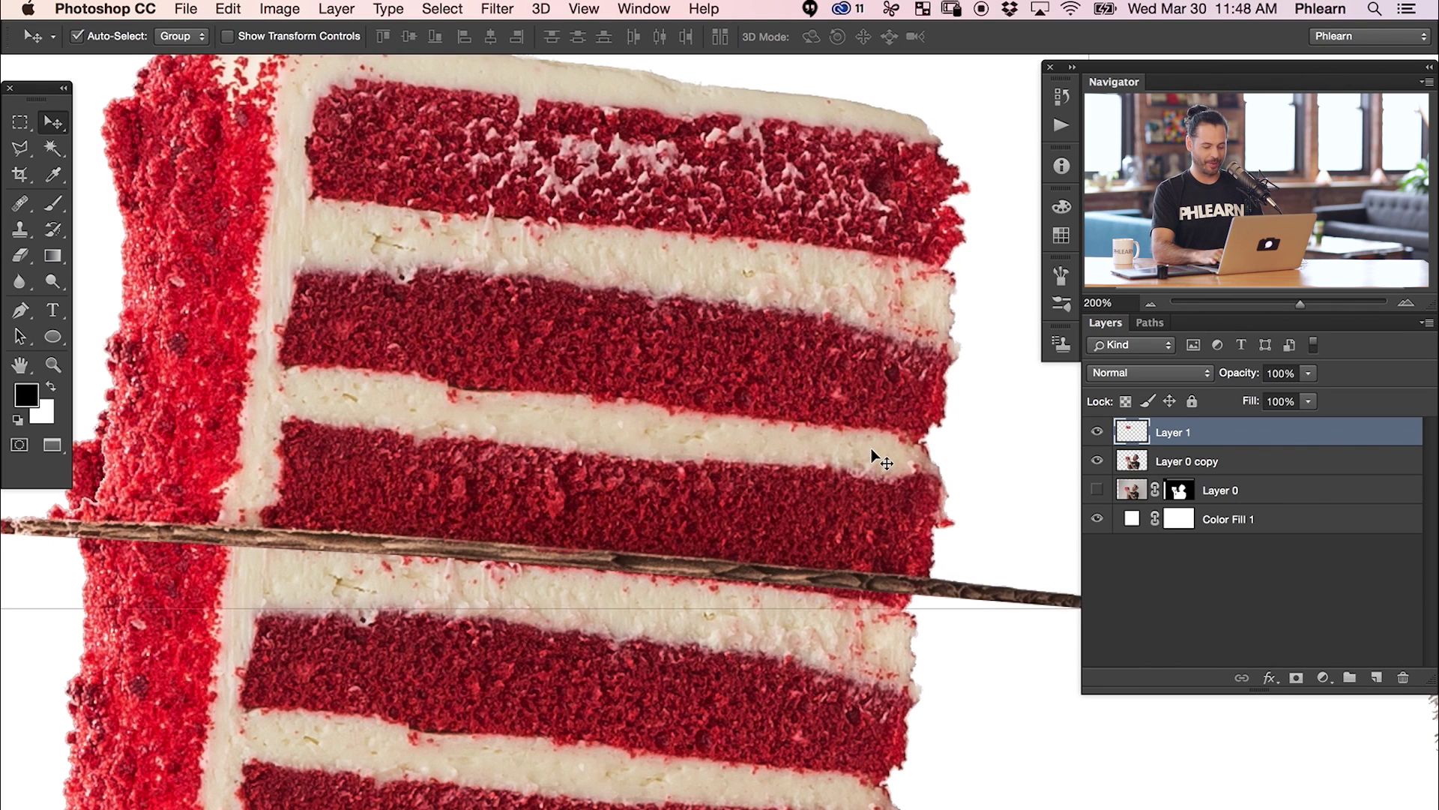
# Step: Add a layer mask to Layer 1 and paint out the copied cardboard base with a size 125 black brush
pyautogui.press('super+minus')
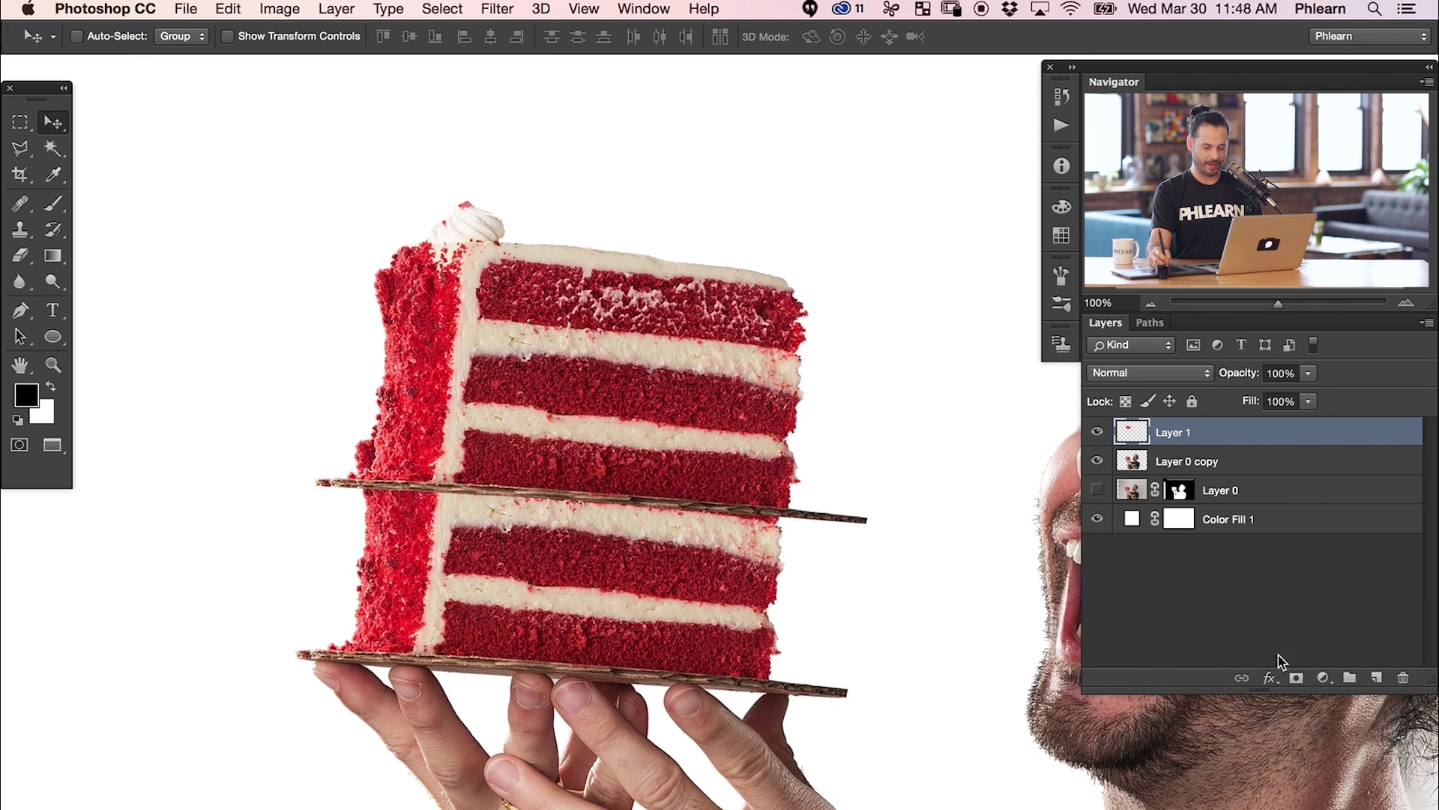
pyautogui.click(1296, 678)
pyautogui.press('b')
pyautogui.moveTo(846, 499)
pyautogui.keyDown('ctrl'); pyautogui.keyDown('alt'); pyautogui.mouseDown()
pyautogui.moveTo(835, 655)
pyautogui.moveTo(855, 501)
pyautogui.moveTo(756, 478)
pyautogui.moveTo(836, 530)
pyautogui.moveTo(452, 485)
pyautogui.moveTo(322, 492)
pyautogui.mouseUp(); pyautogui.keyUp('alt'); pyautogui.keyUp('ctrl')
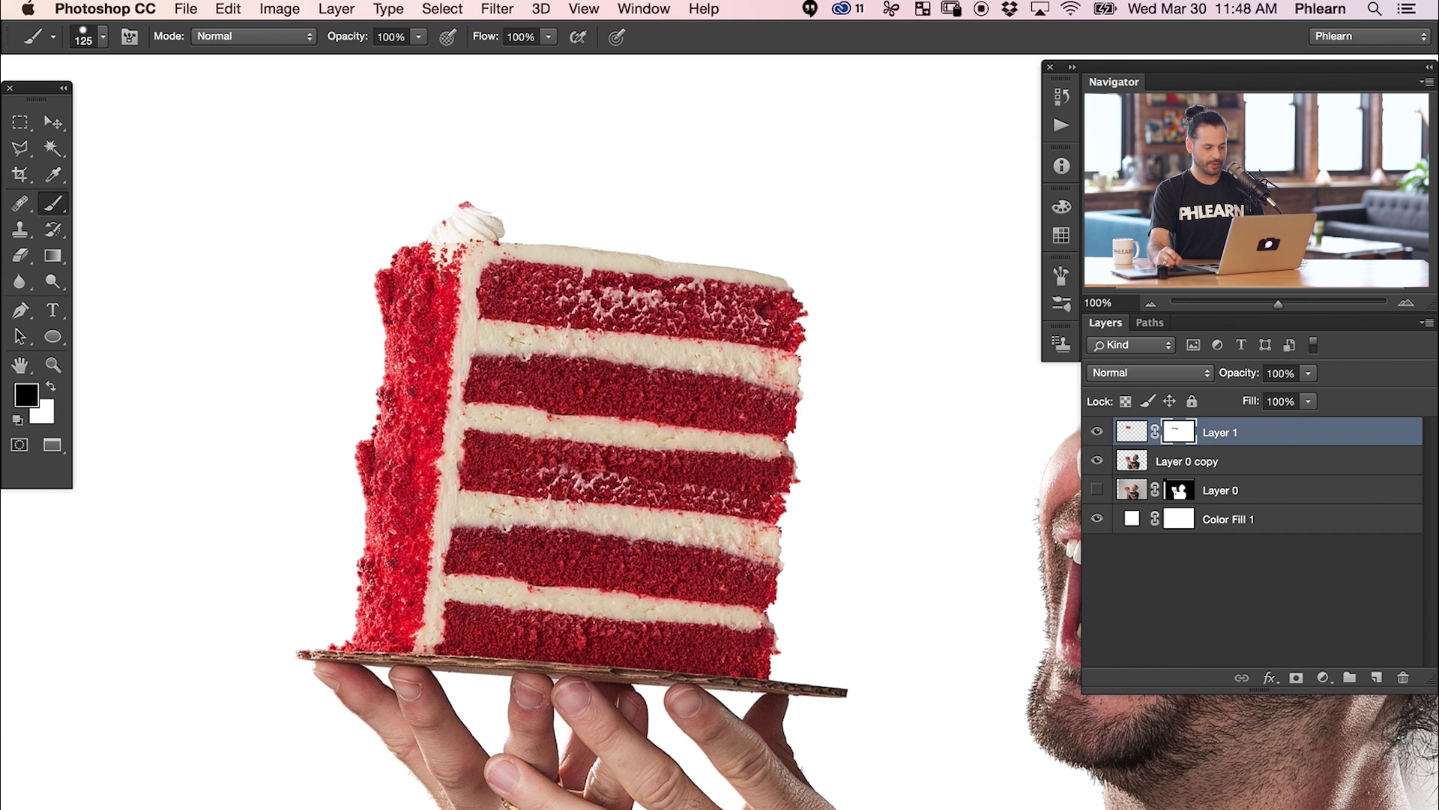
# Step: Clean up the right edge of the cake where the two slices join by painting black on Layer 1's mask with a size 45 brush
pyautogui.press('super+plus')
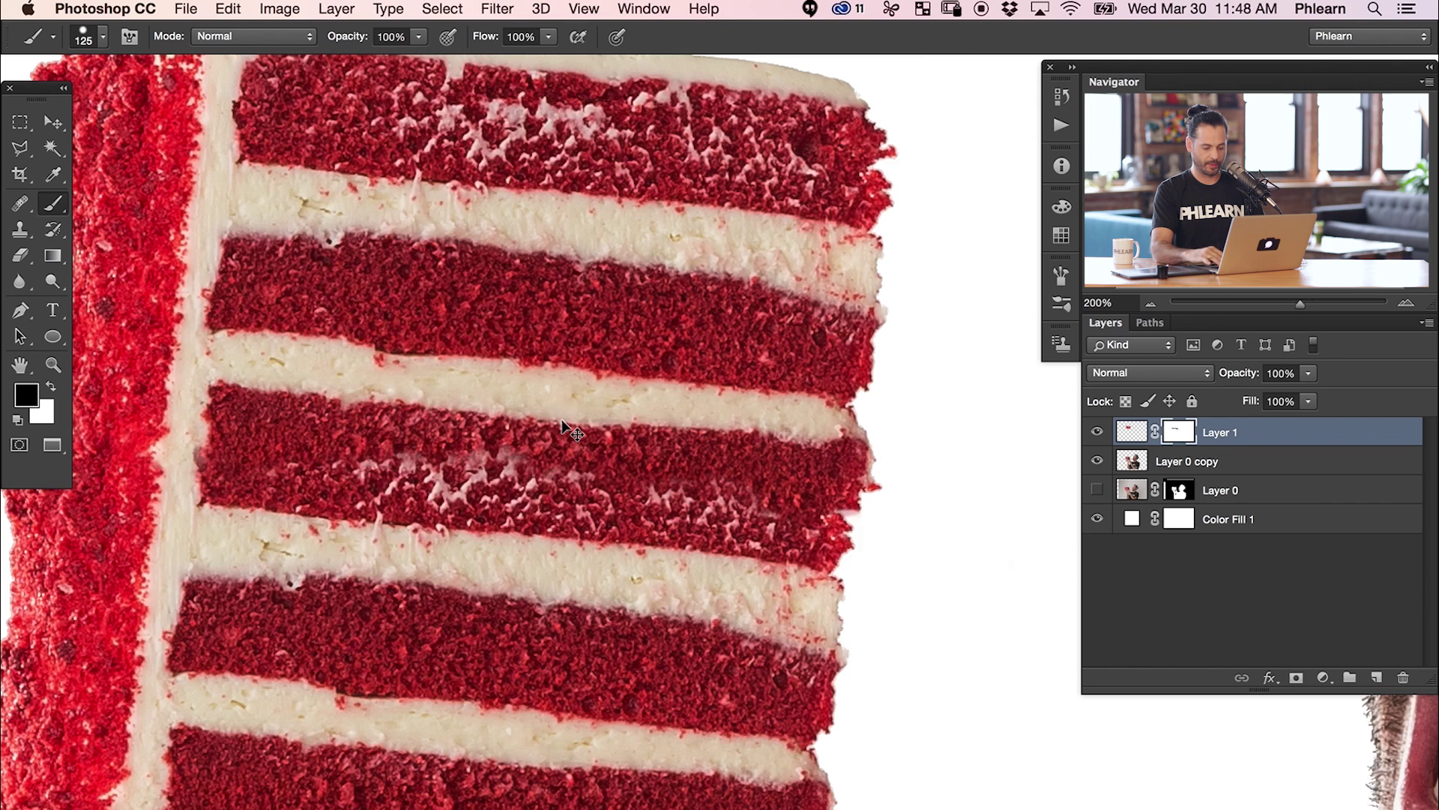
pyautogui.press('super+plus')
pyautogui.moveTo(809, 447); pyautogui.dragTo(712, 351)
pyautogui.moveTo(902, 539)
pyautogui.mouseDown()
pyautogui.moveTo(843, 698)
pyautogui.moveTo(843, 743)
pyautogui.mouseUp()
pyautogui.moveTo(866, 530)
pyautogui.mouseDown()
pyautogui.moveTo(824, 515)
pyautogui.moveTo(810, 517)
pyautogui.moveTo(814, 534)
pyautogui.mouseUp()
pyautogui.moveTo(855, 515); pyautogui.dragTo(864, 456)
pyautogui.press('super+minus')
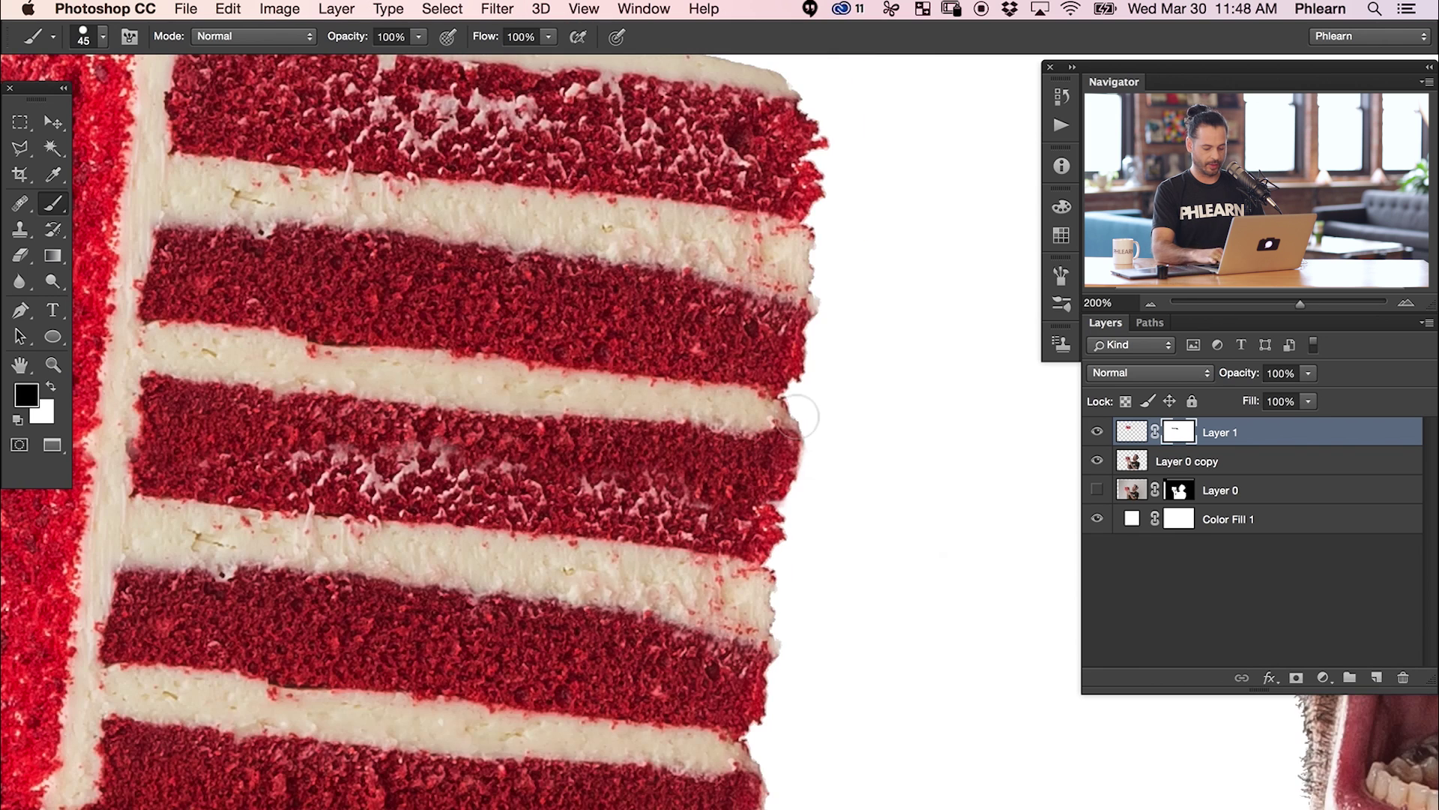
# Step: Add a new layer and use a size 55 Clone Stamp to cover the repeated frosting smears on the cake's middle red layer
pyautogui.moveTo(572, 565); pyautogui.dragTo(726, 631)
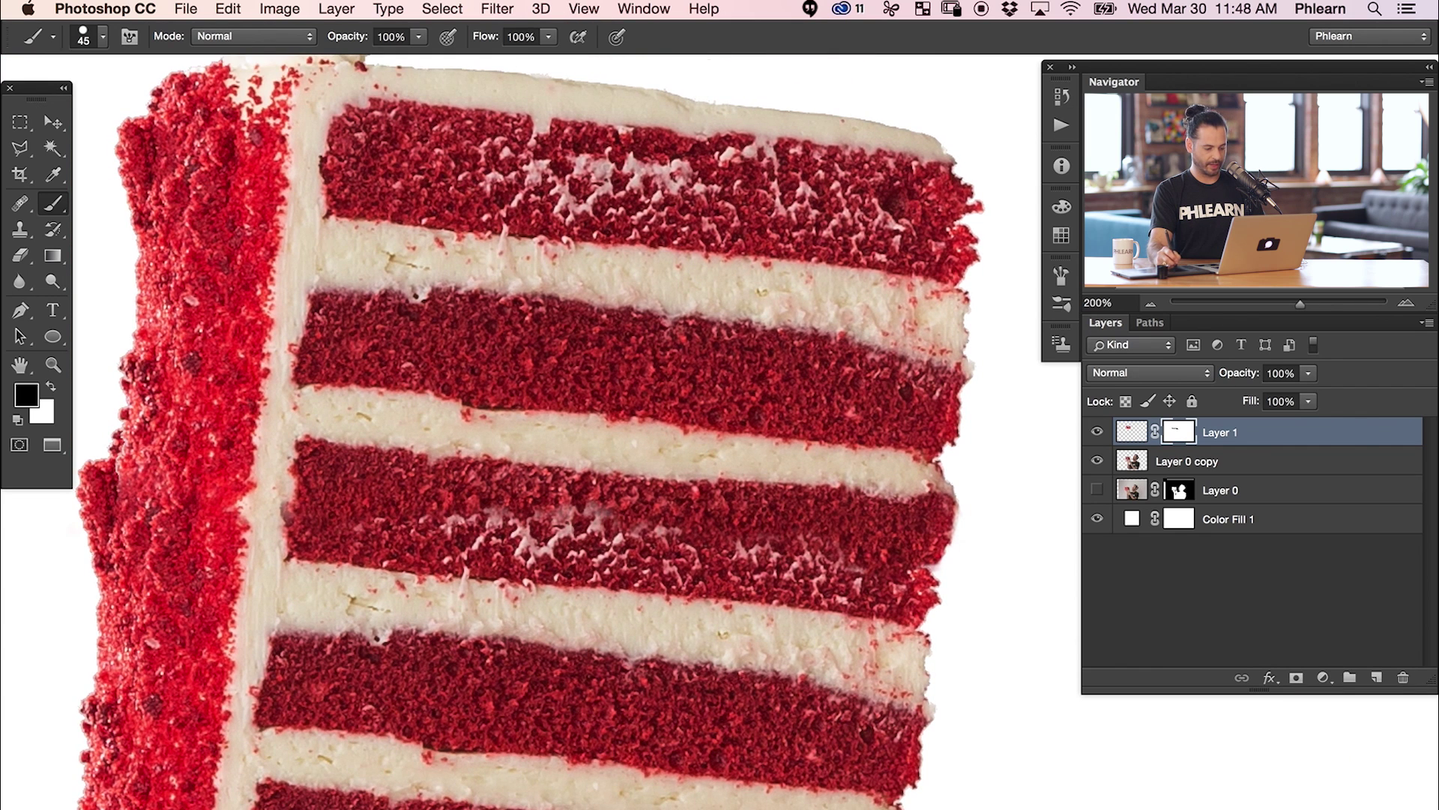
pyautogui.press('super+shift+alt+n')
pyautogui.press('s')
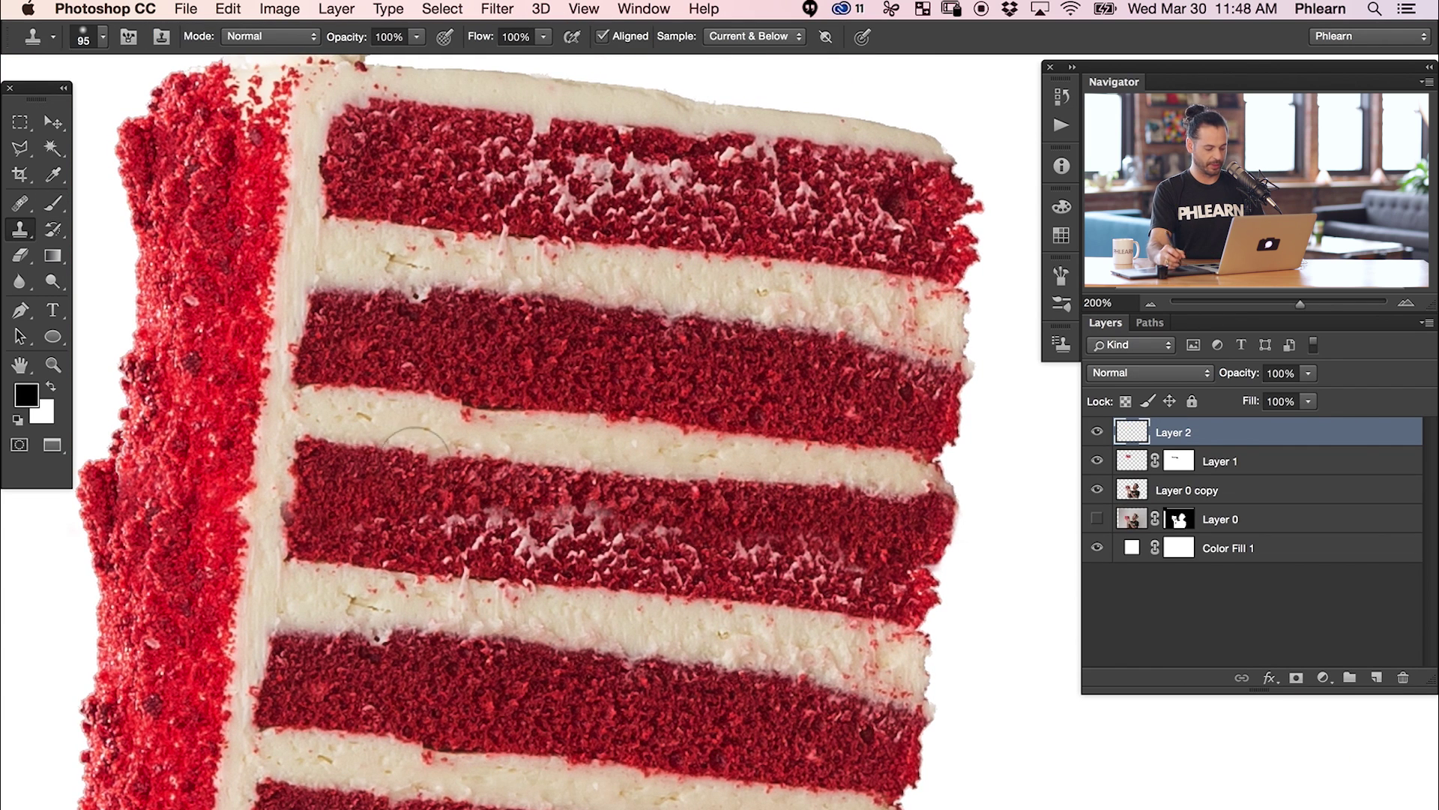
pyautogui.moveTo(576, 619); pyautogui.dragTo(518, 624)
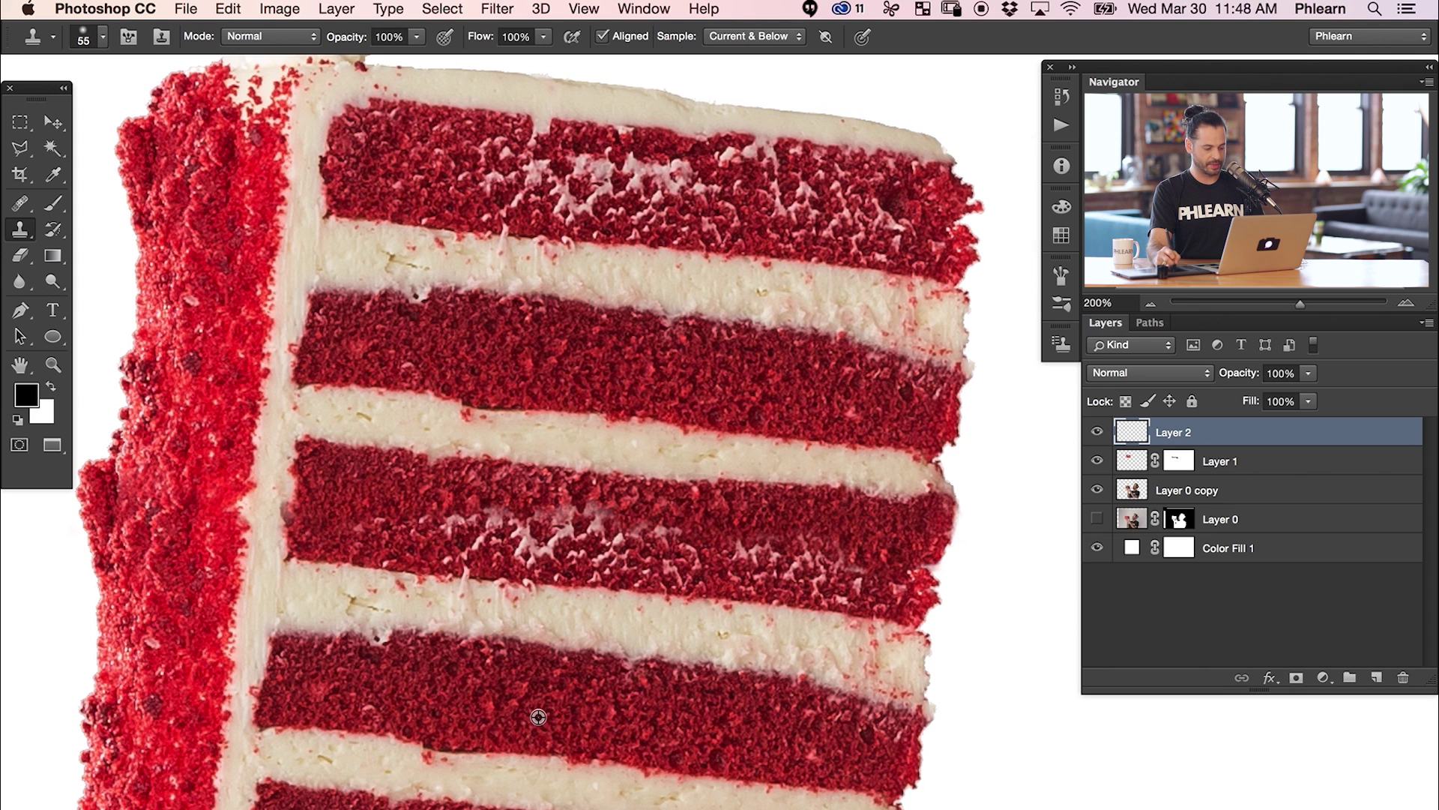
pyautogui.moveTo(577, 554)
pyautogui.mouseDown()
pyautogui.moveTo(572, 515)
pyautogui.moveTo(587, 513)
pyautogui.moveTo(537, 543)
pyautogui.moveTo(574, 553)
pyautogui.moveTo(436, 519)
pyautogui.moveTo(487, 521)
pyautogui.mouseUp()
pyautogui.moveTo(407, 539); pyautogui.dragTo(378, 525)
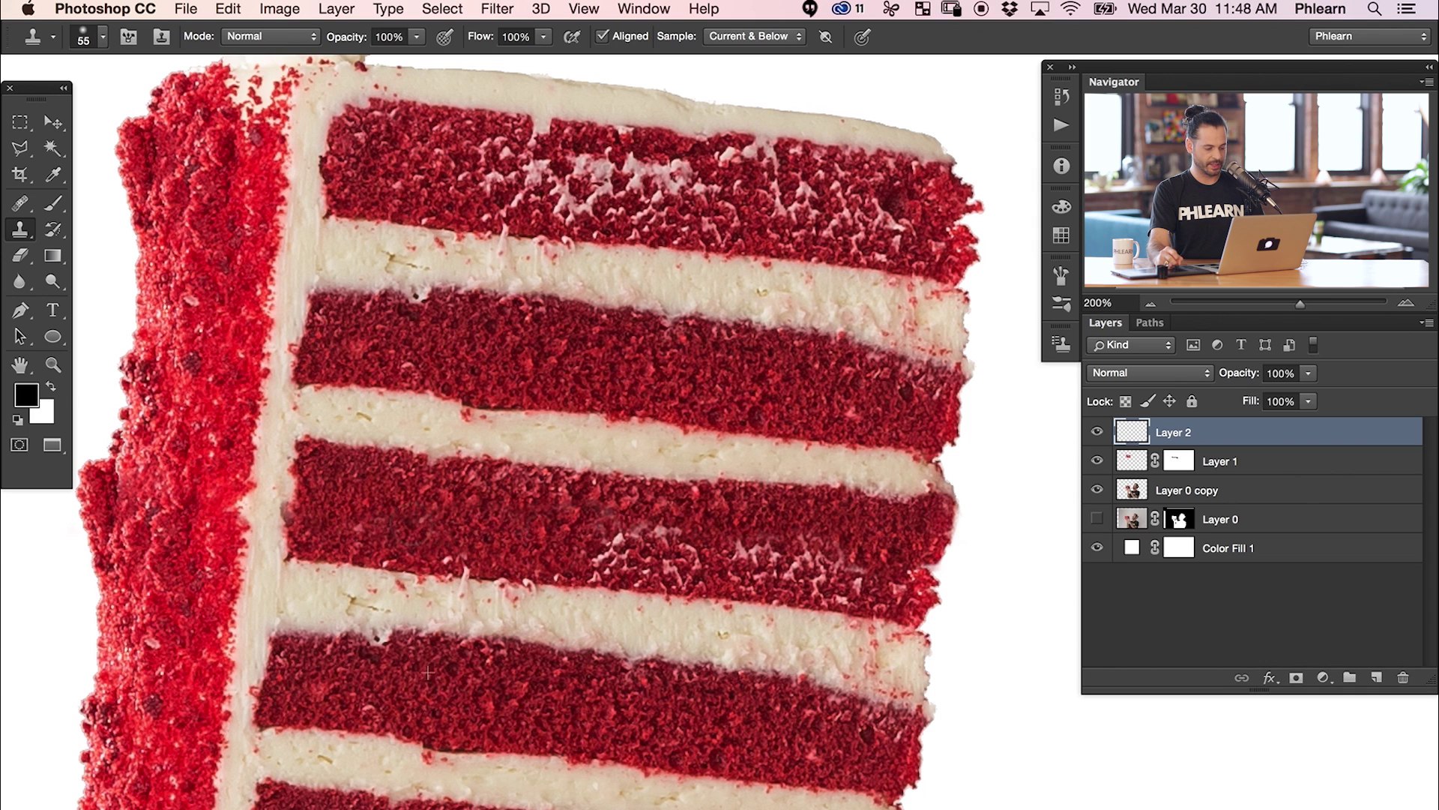
pyautogui.moveTo(622, 561)
pyautogui.mouseDown()
pyautogui.moveTo(659, 554)
pyautogui.moveTo(655, 529)
pyautogui.moveTo(638, 556)
pyautogui.moveTo(665, 565)
pyautogui.moveTo(674, 537)
pyautogui.moveTo(646, 575)
pyautogui.moveTo(765, 553)
pyautogui.moveTo(803, 577)
pyautogui.moveTo(847, 572)
pyautogui.moveTo(823, 582)
pyautogui.moveTo(836, 582)
pyautogui.moveTo(801, 550)
pyautogui.moveTo(809, 540)
pyautogui.moveTo(692, 522)
pyautogui.mouseUp()
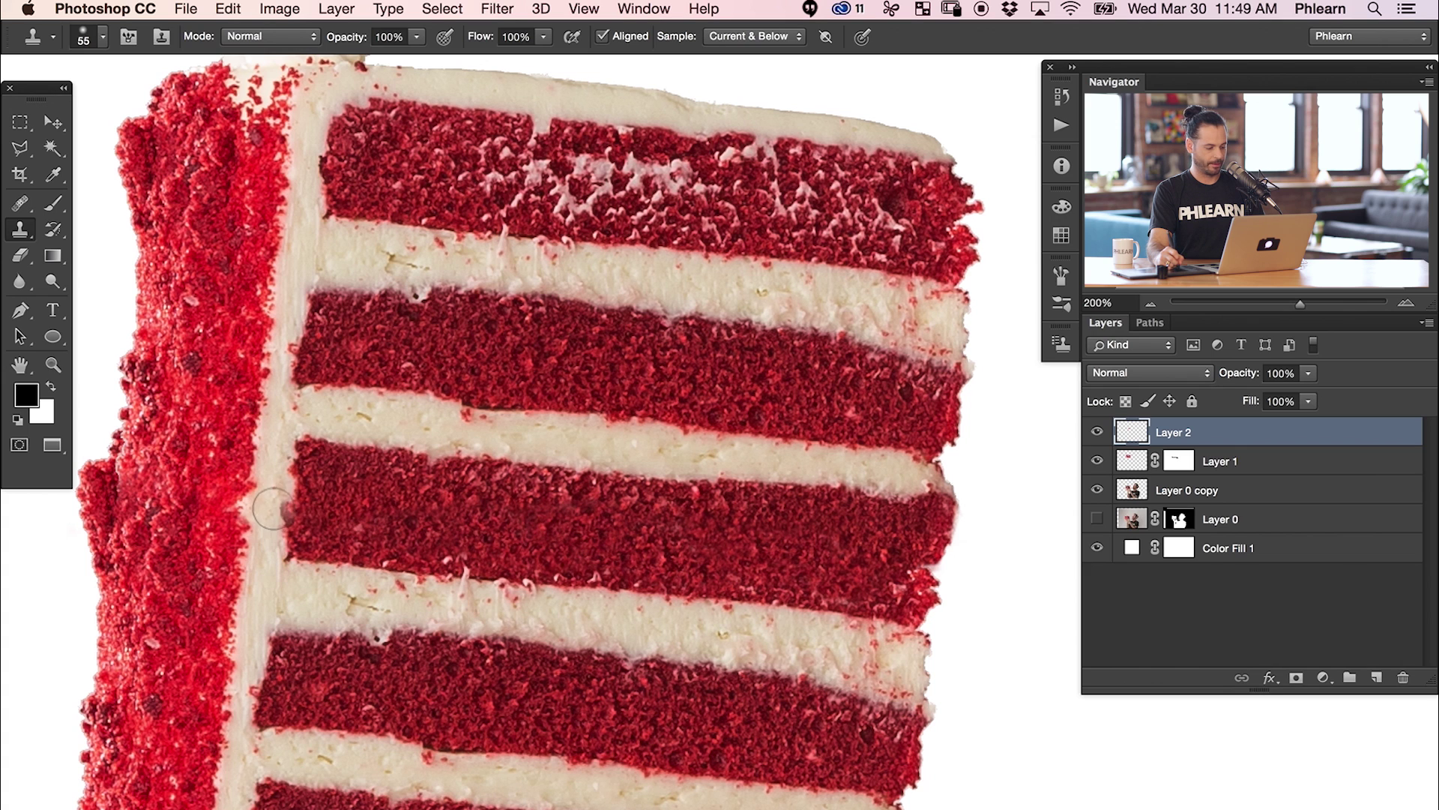
pyautogui.moveTo(278, 505)
pyautogui.mouseDown()
pyautogui.moveTo(281, 560)
pyautogui.moveTo(269, 556)
pyautogui.mouseUp()
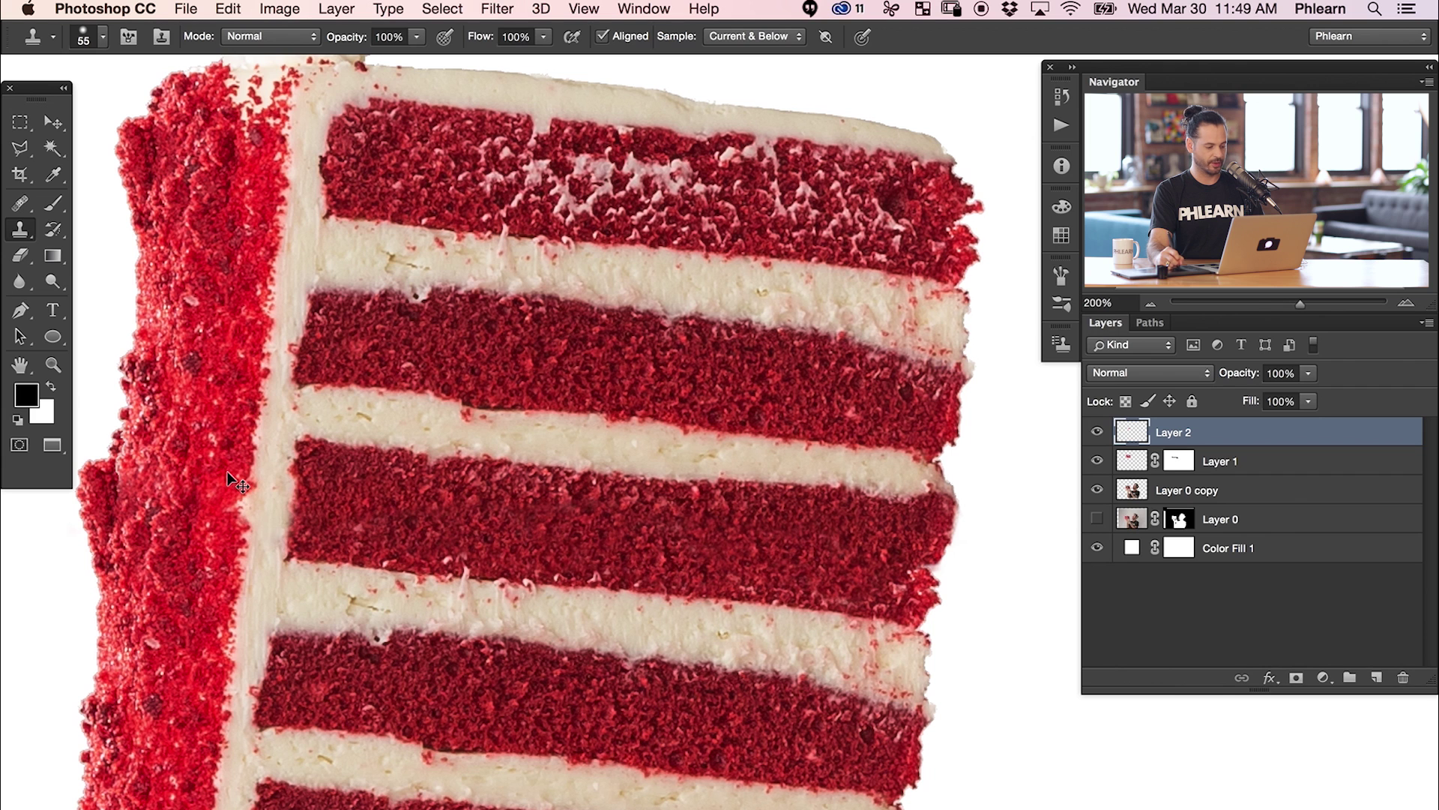
# Step: Hide and show Layer 2, Layer 1 and Layer 0 copy to compare the cake before and after the stacking and retouching
pyautogui.press('super+minus')
pyautogui.press('super+minus')
pyautogui.hscroll(5, 603, 473)
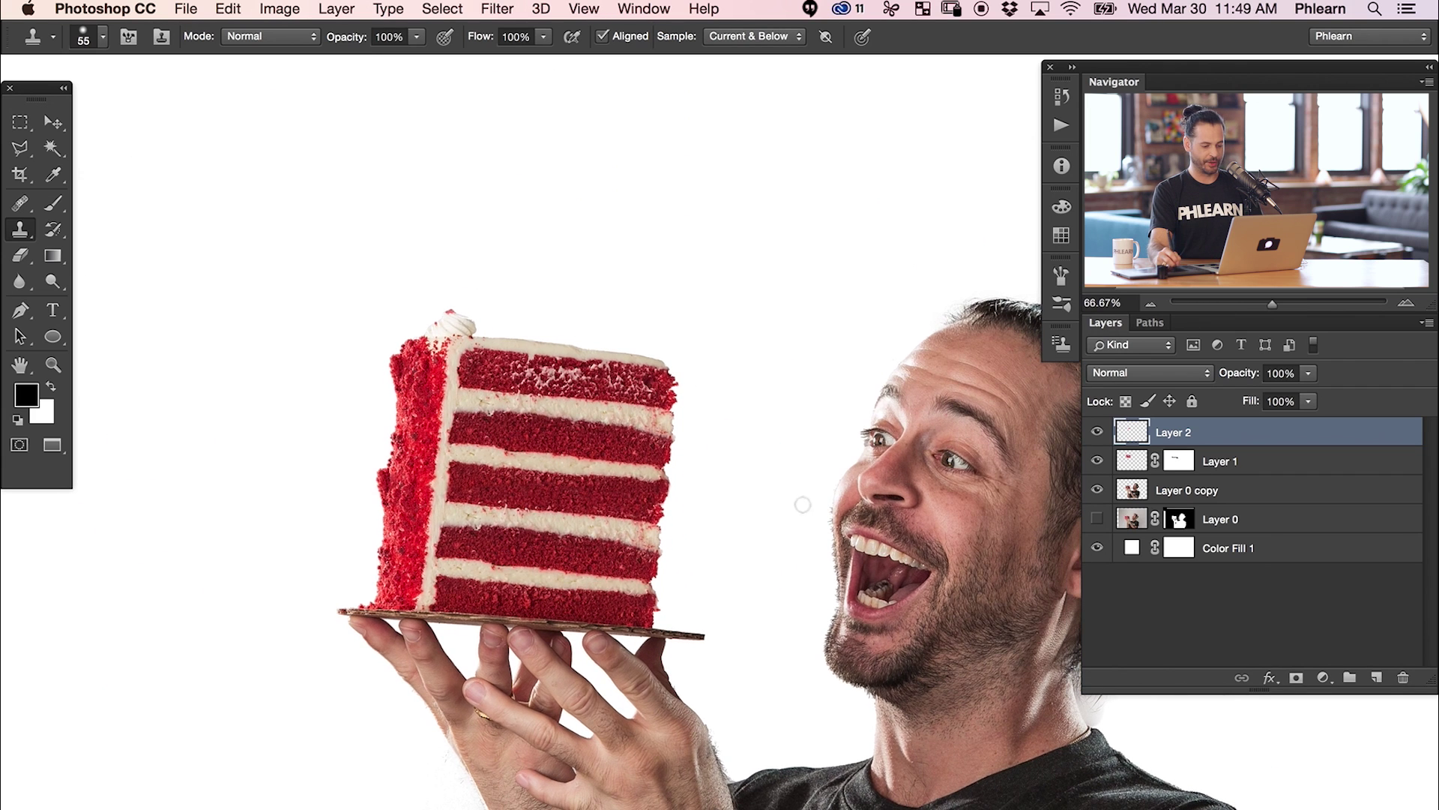
pyautogui.click(1095, 436)
pyautogui.click(1096, 433)
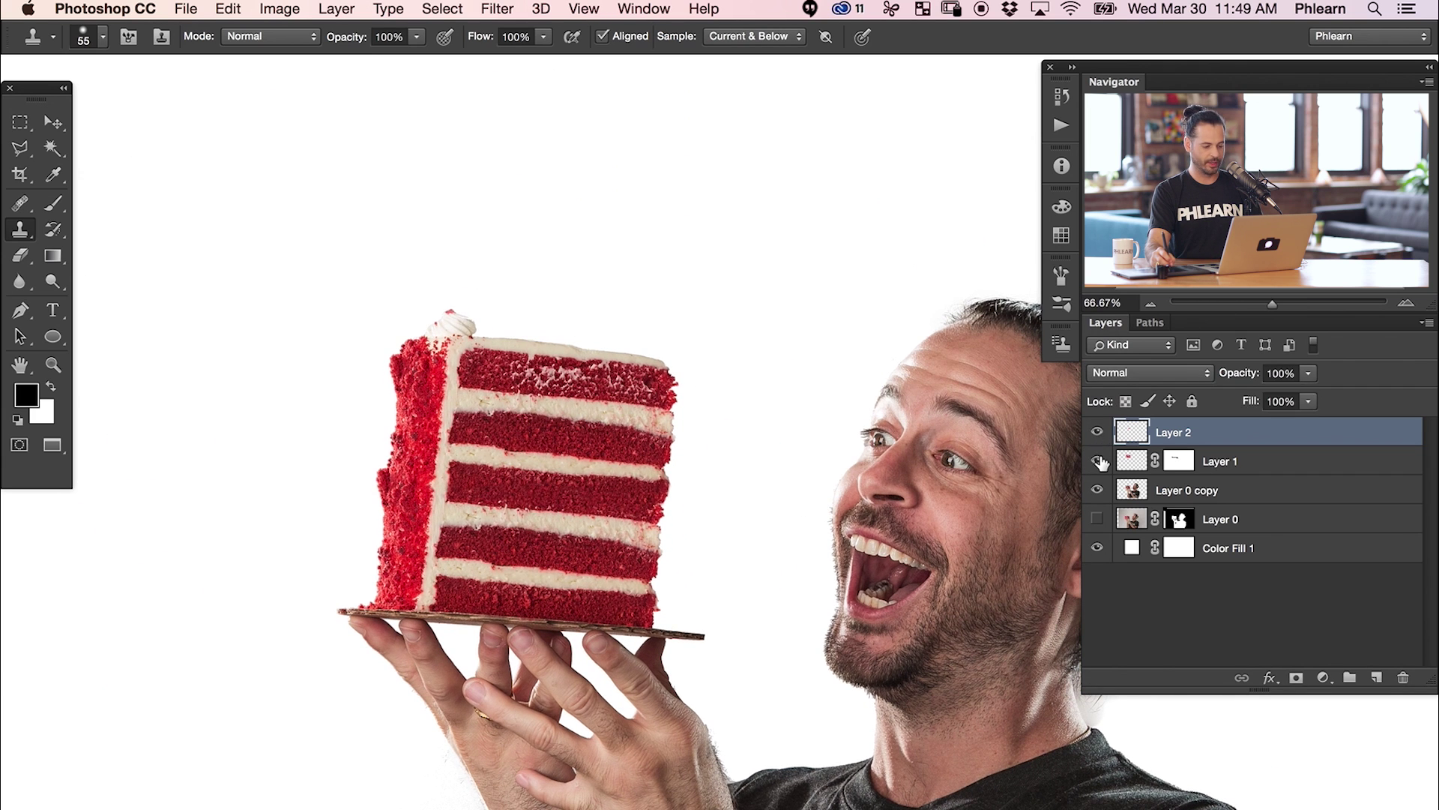
pyautogui.click(1098, 461)
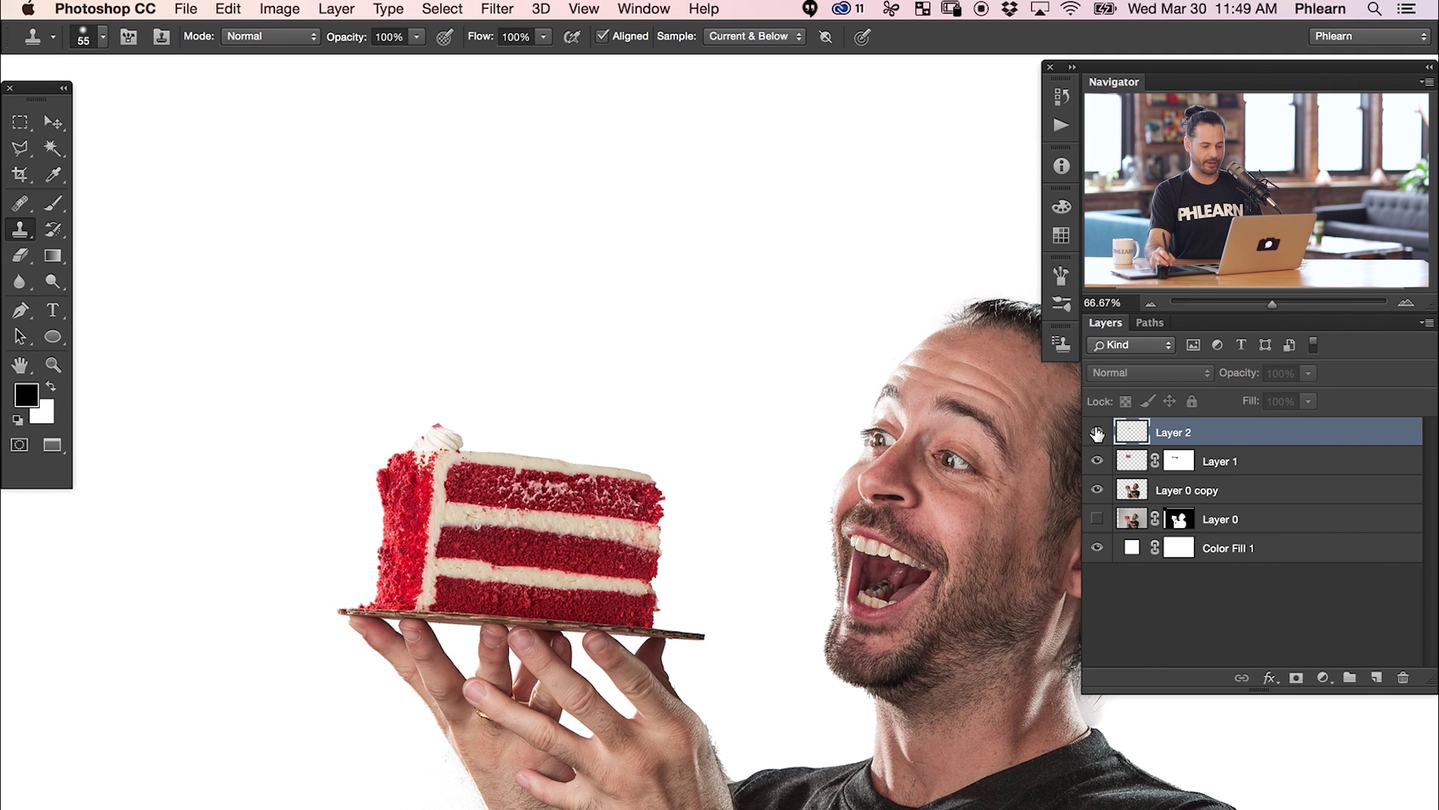
pyautogui.click(1097, 434)
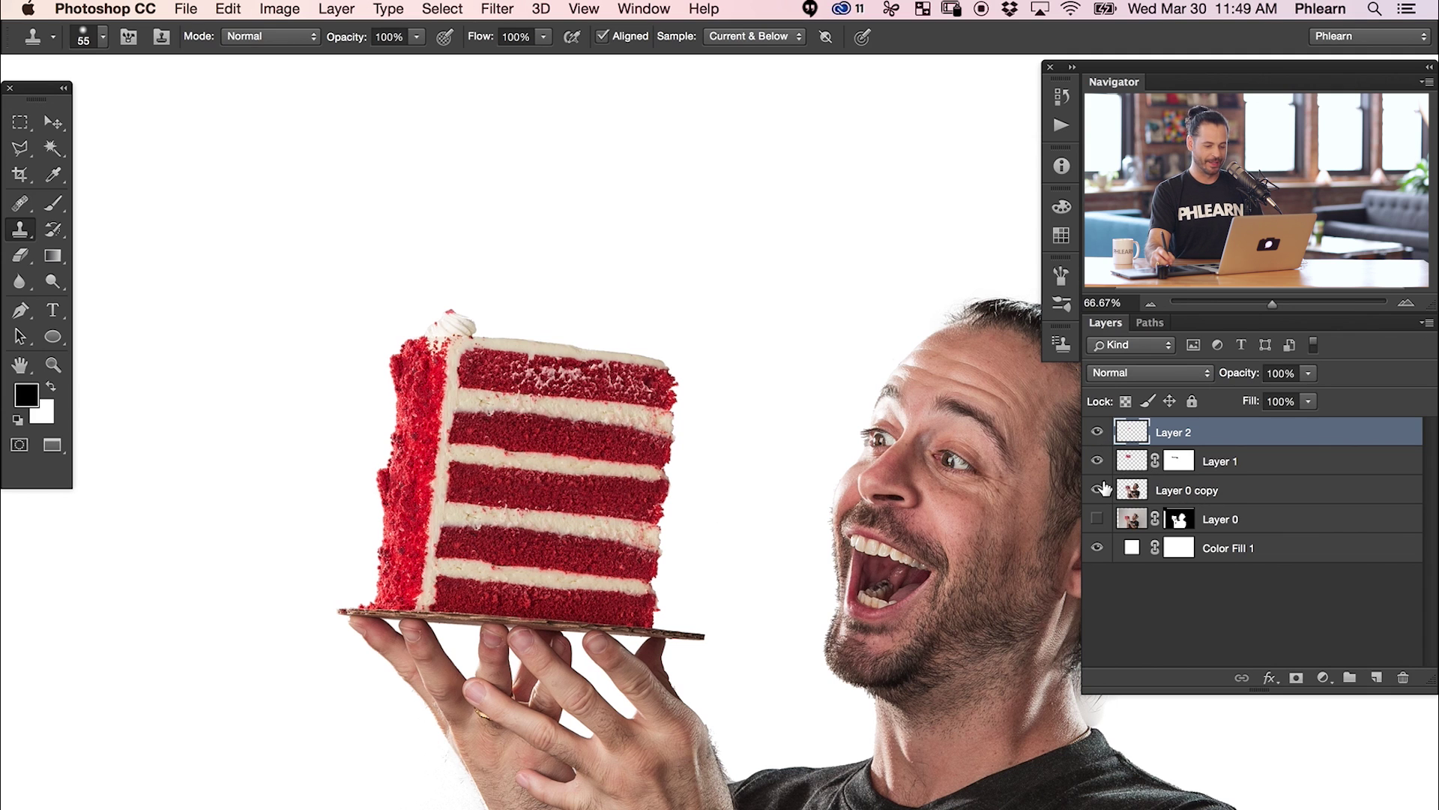
pyautogui.click(1098, 435)
pyautogui.click(1098, 459)
pyautogui.click(1098, 460)
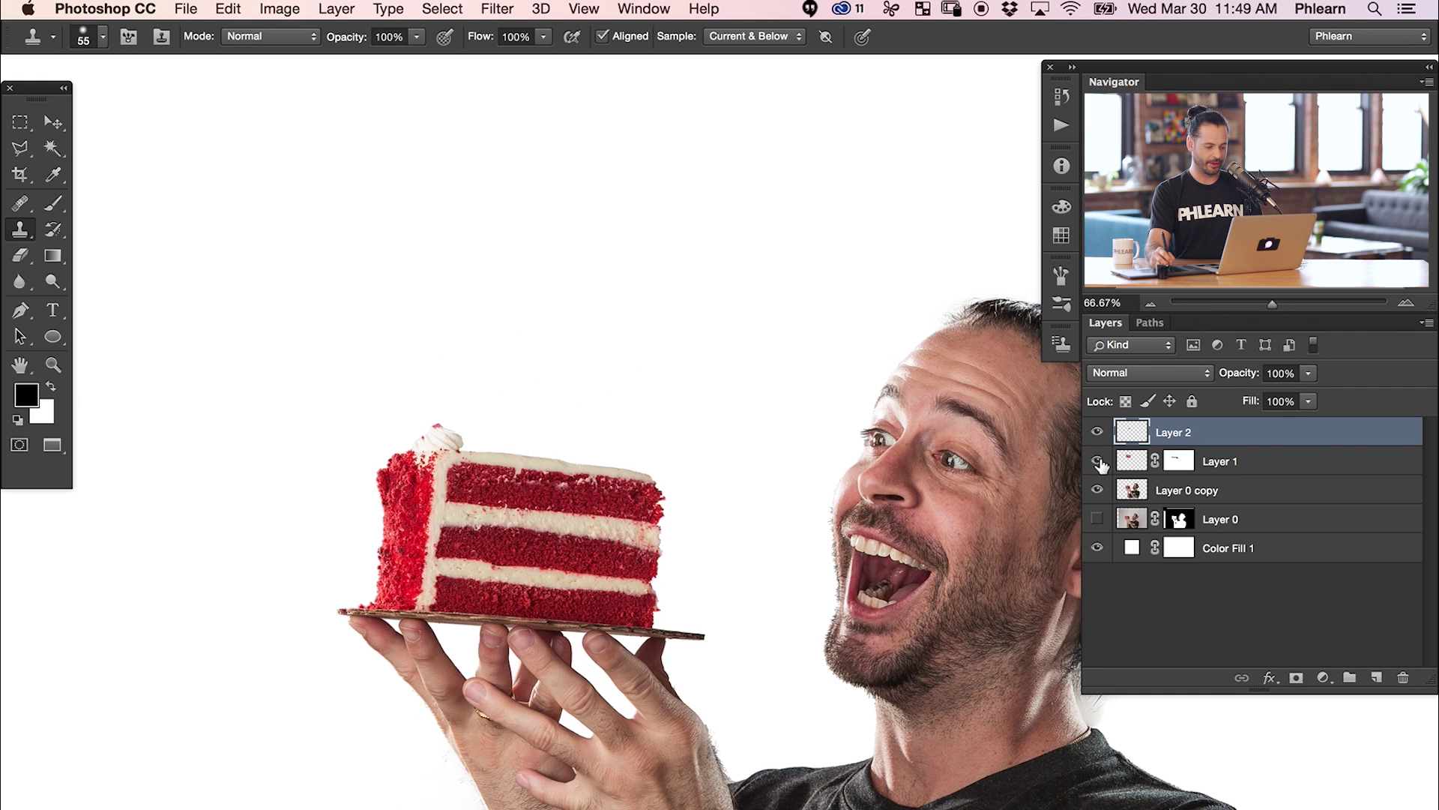
pyautogui.click(1098, 461)
pyautogui.click(1096, 490)
pyautogui.click(1096, 490)
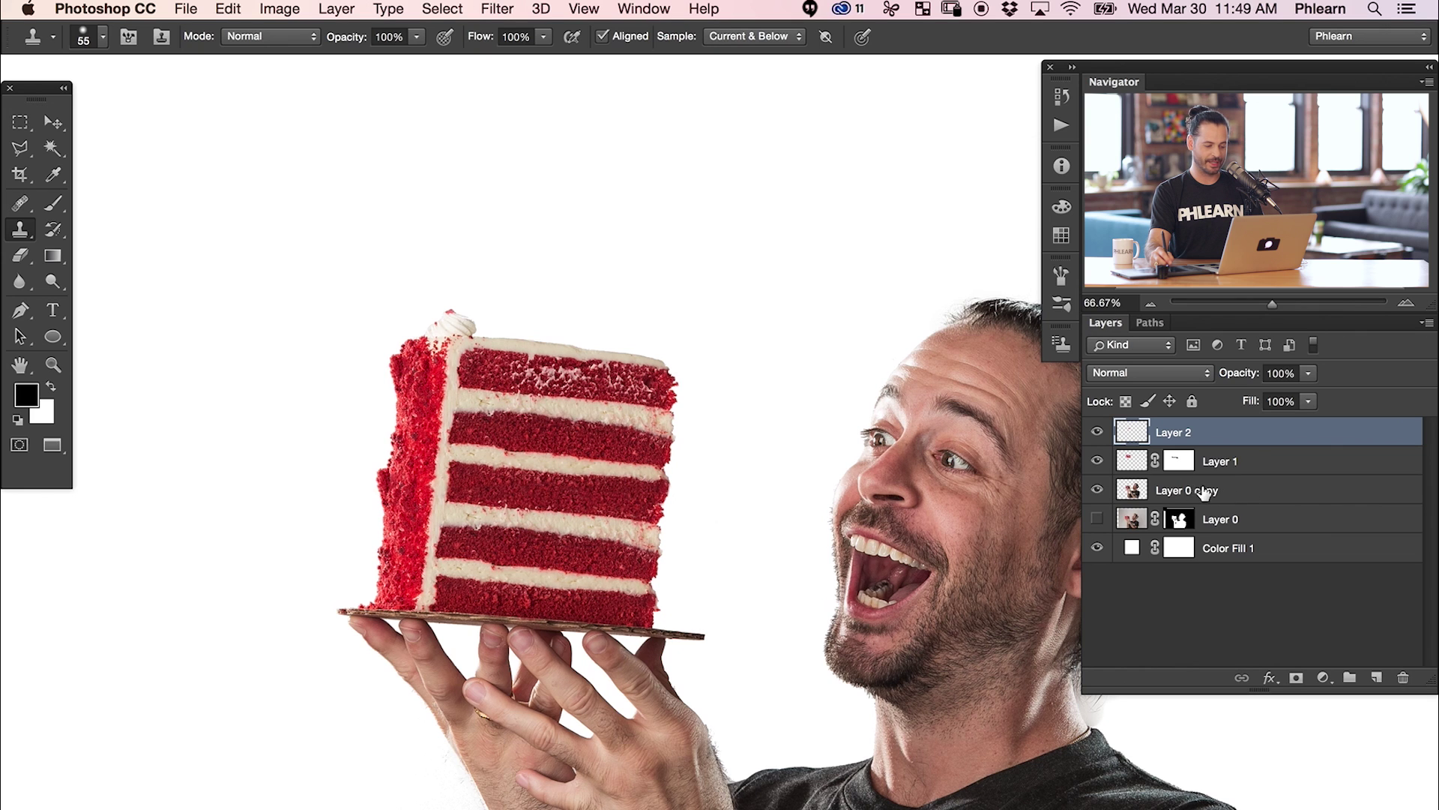
pyautogui.click(1097, 433)
pyautogui.click(1098, 433)
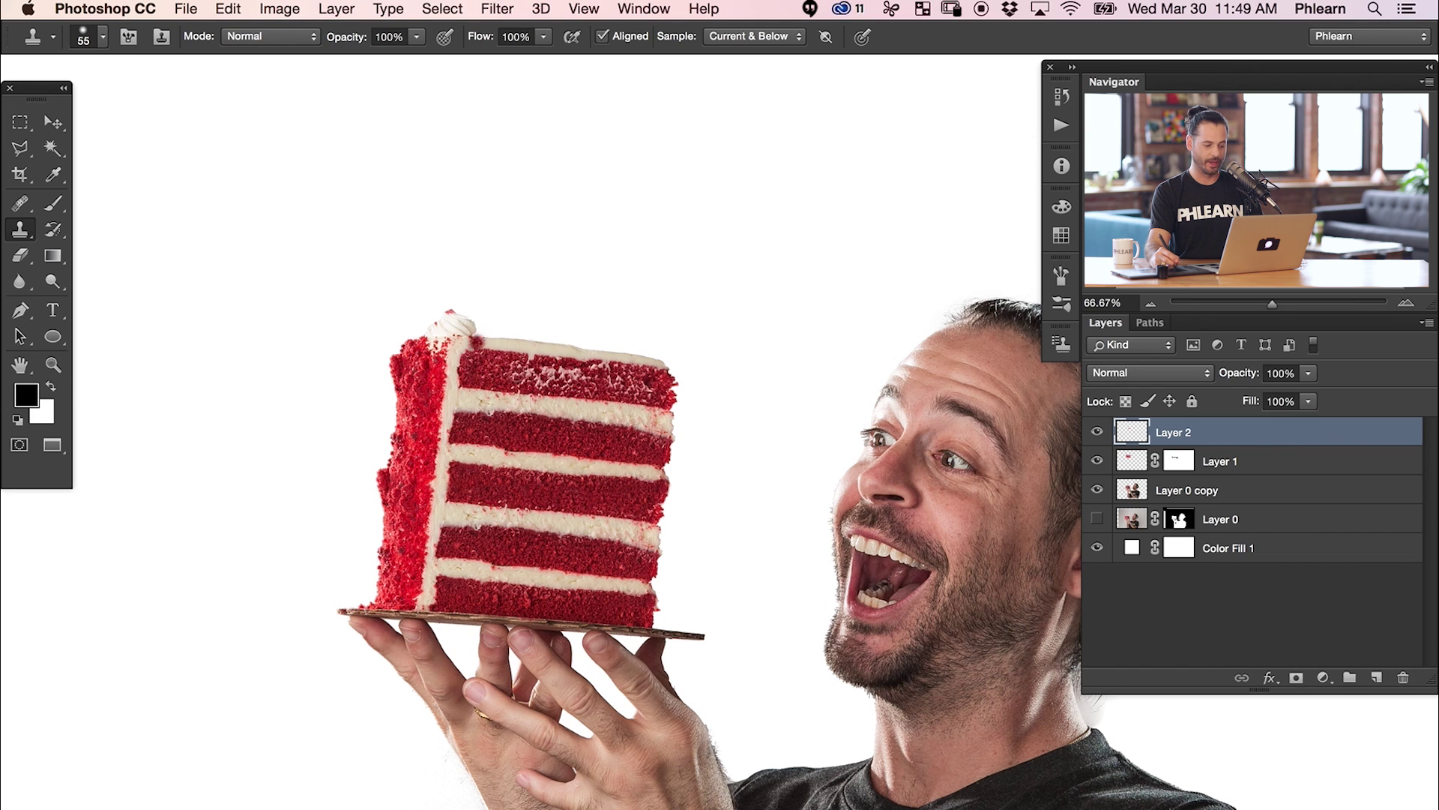
pyautogui.click(1097, 461)
pyautogui.click(1098, 434)
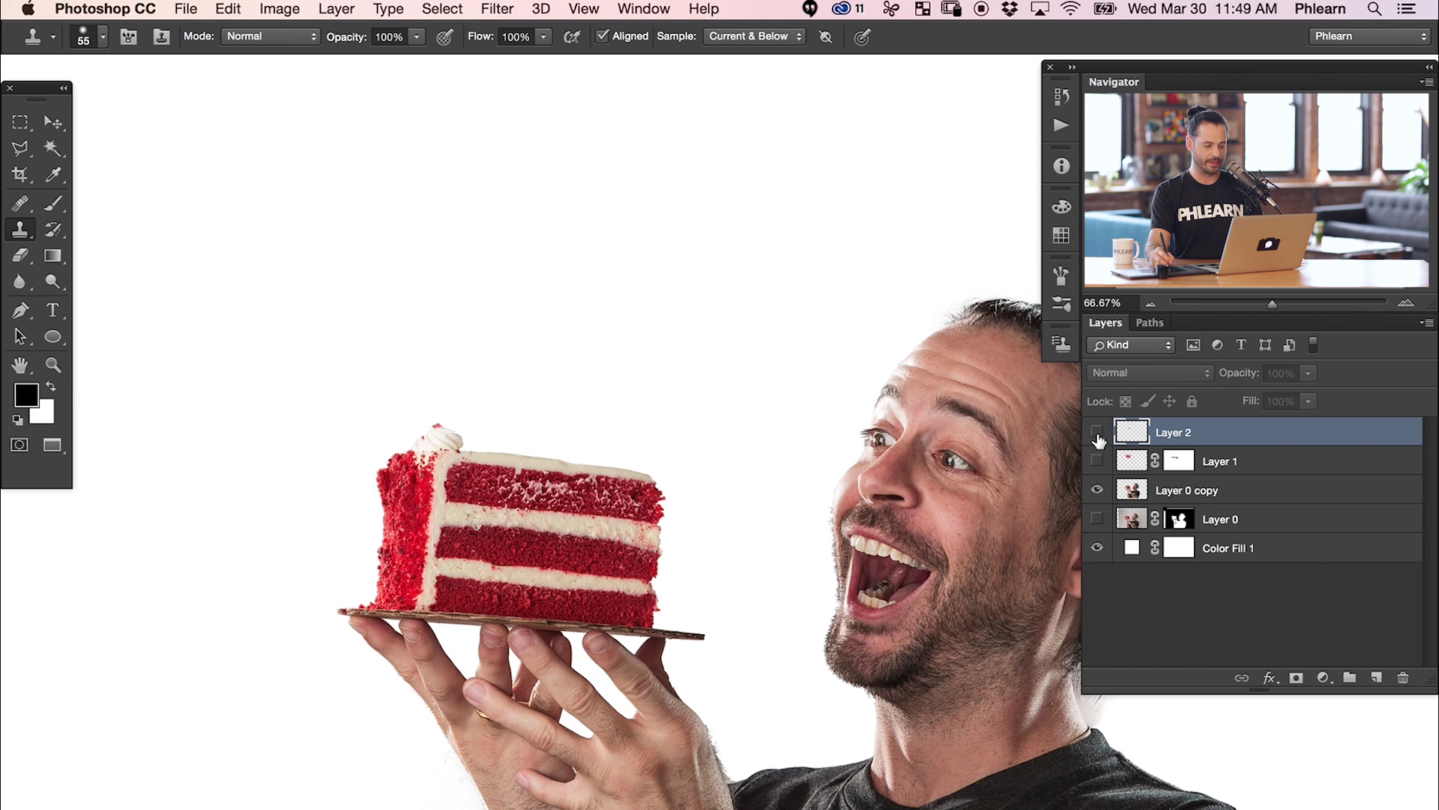
pyautogui.moveTo(1098, 440); pyautogui.dragTo(1097, 462)
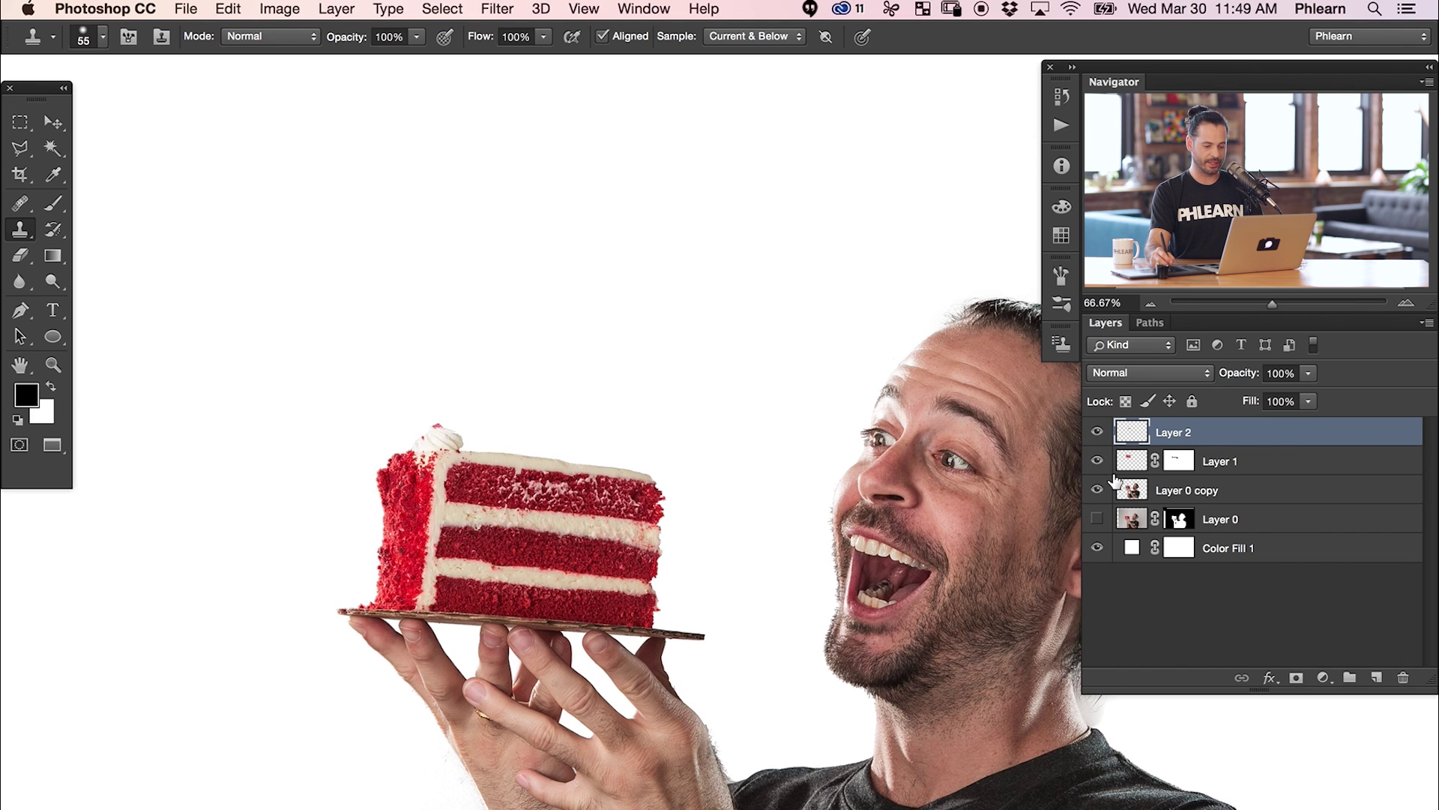
# Step: Merge Layer 2, Layer 1 and Layer 0 copy into a single layer
pyautogui.keyDown('shift'); pyautogui.click(1248, 493); pyautogui.keyUp('shift')
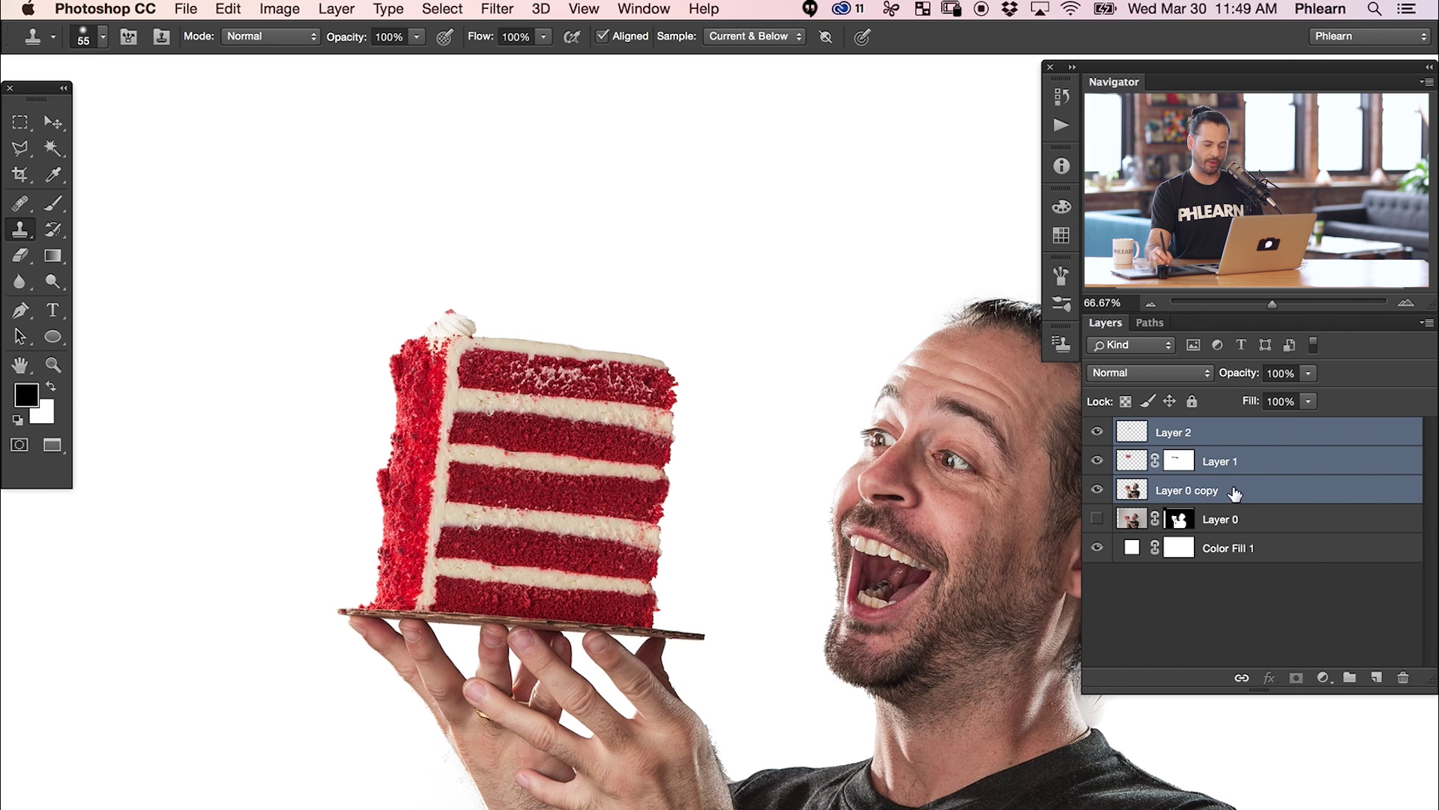
pyautogui.press('super+e')
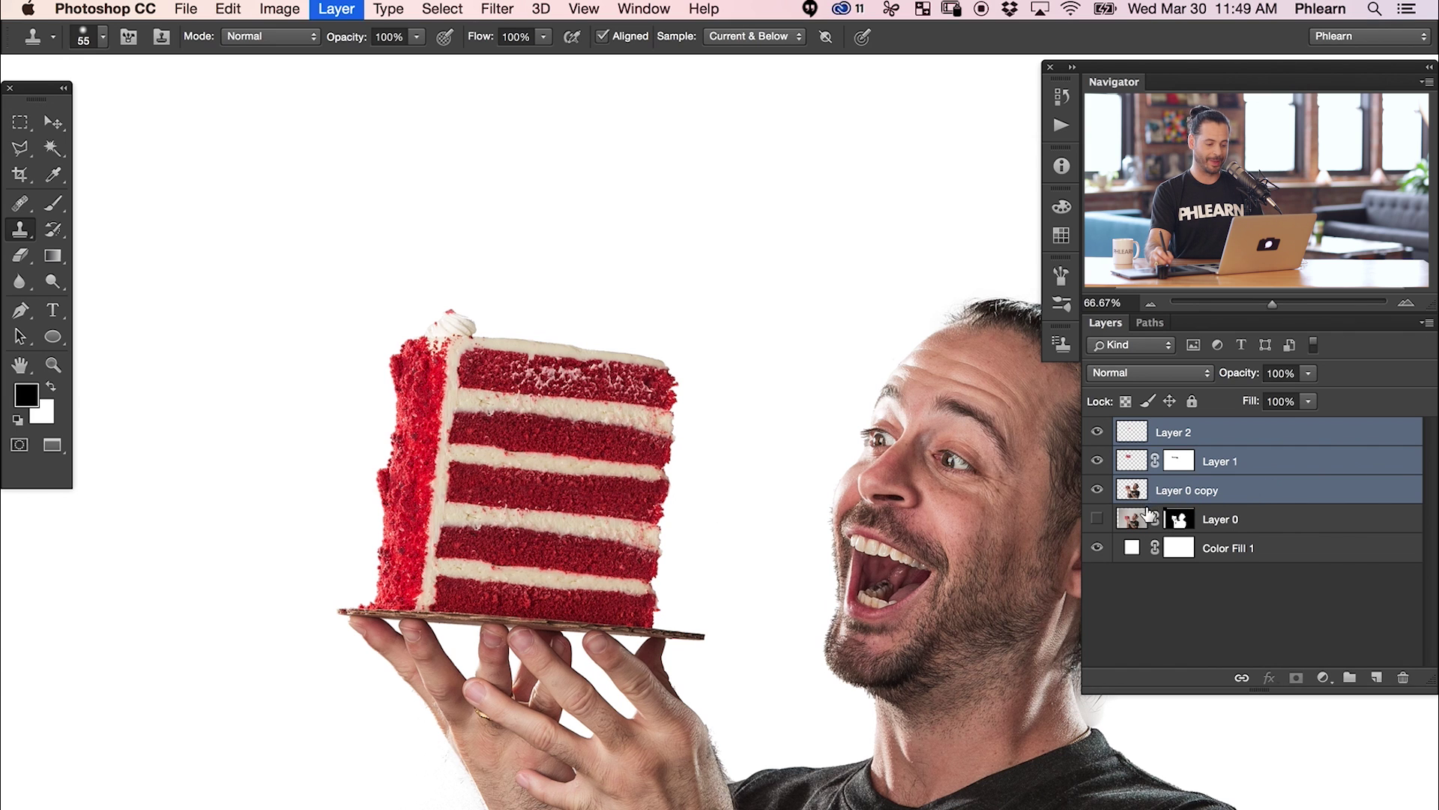
pyautogui.click(1096, 433)
pyautogui.click(1097, 434)
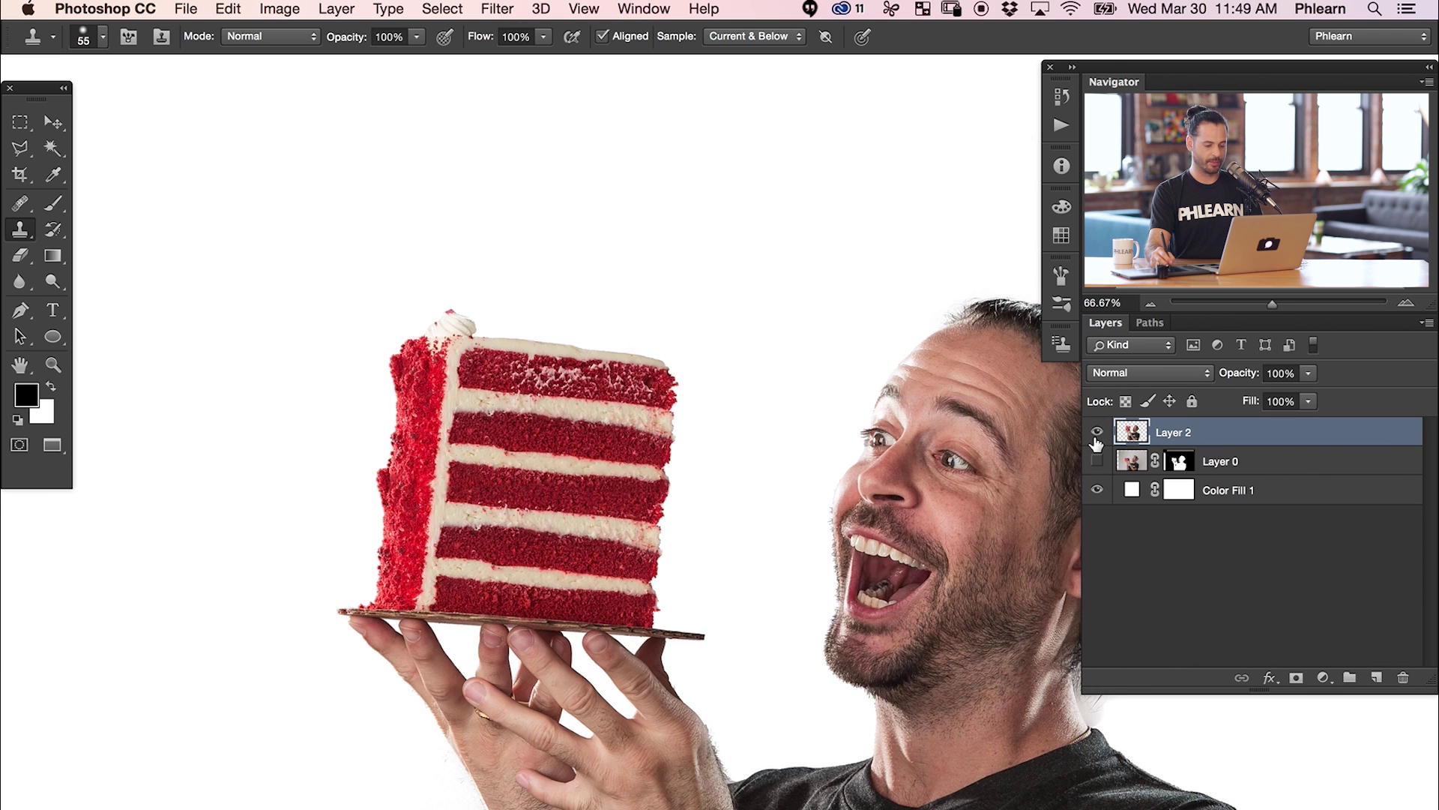
pyautogui.press('super+minus')
pyautogui.press('super+minus')
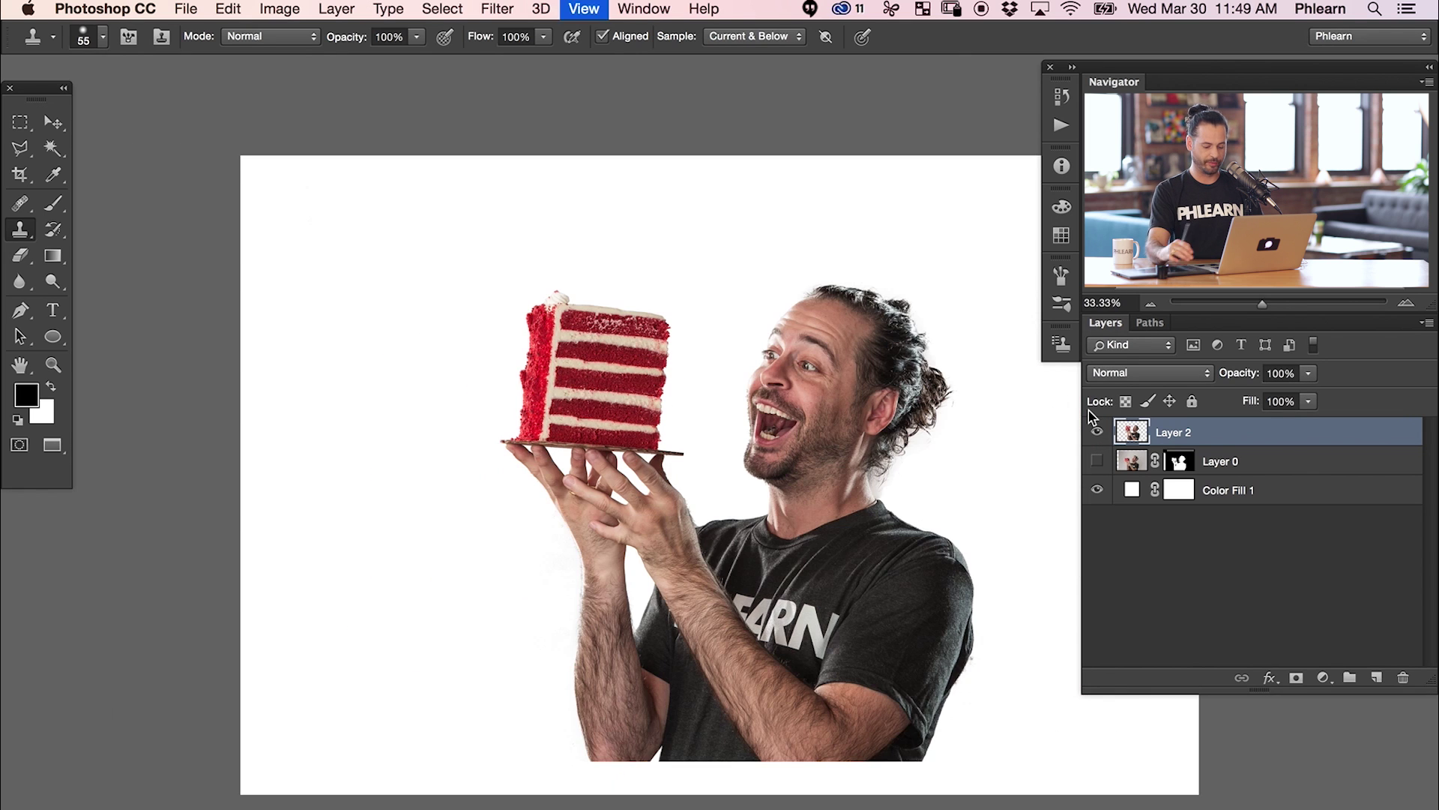
pyautogui.press('v')
pyautogui.moveTo(825, 541); pyautogui.dragTo(822, 573)
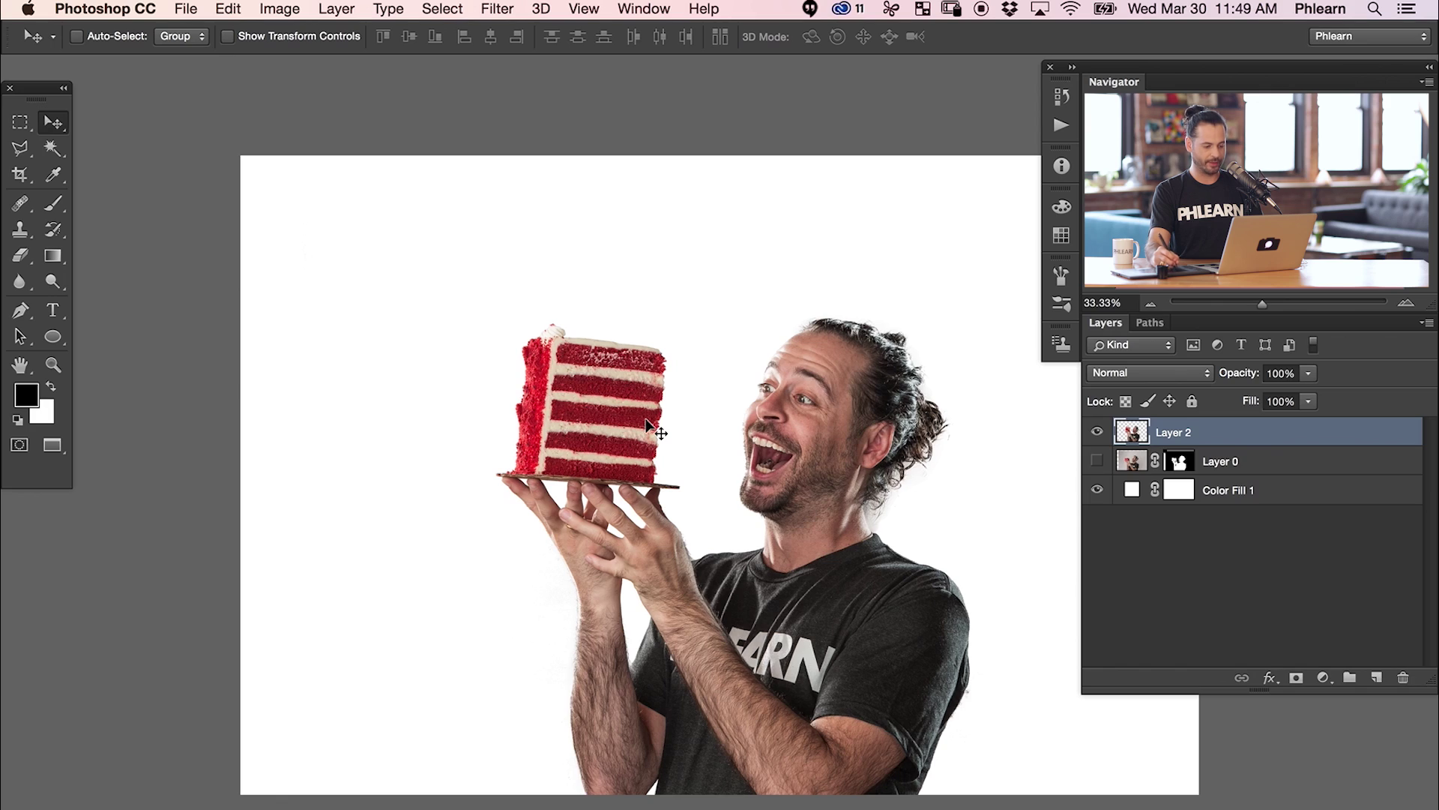
# Step: Select the whole cake with its cardboard base using the Polygonal Lasso and copy the selection onto a new layer
pyautogui.press('super+plus')
pyautogui.press('super+plus')
pyautogui.press('super+plus')
pyautogui.moveTo(469, 404); pyautogui.dragTo(678, 514)
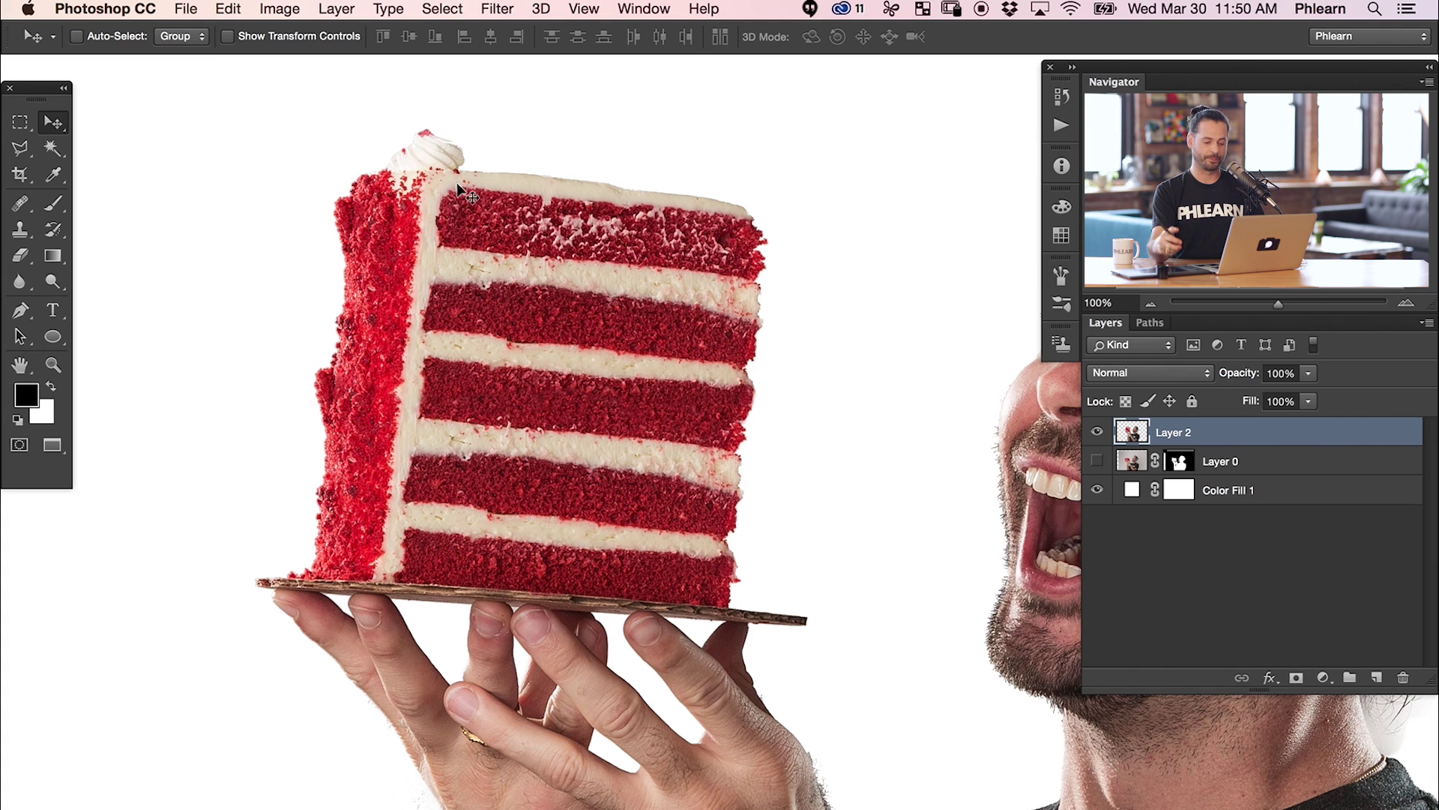
pyautogui.press('l')
pyautogui.click(292, 91)
pyautogui.click(206, 487)
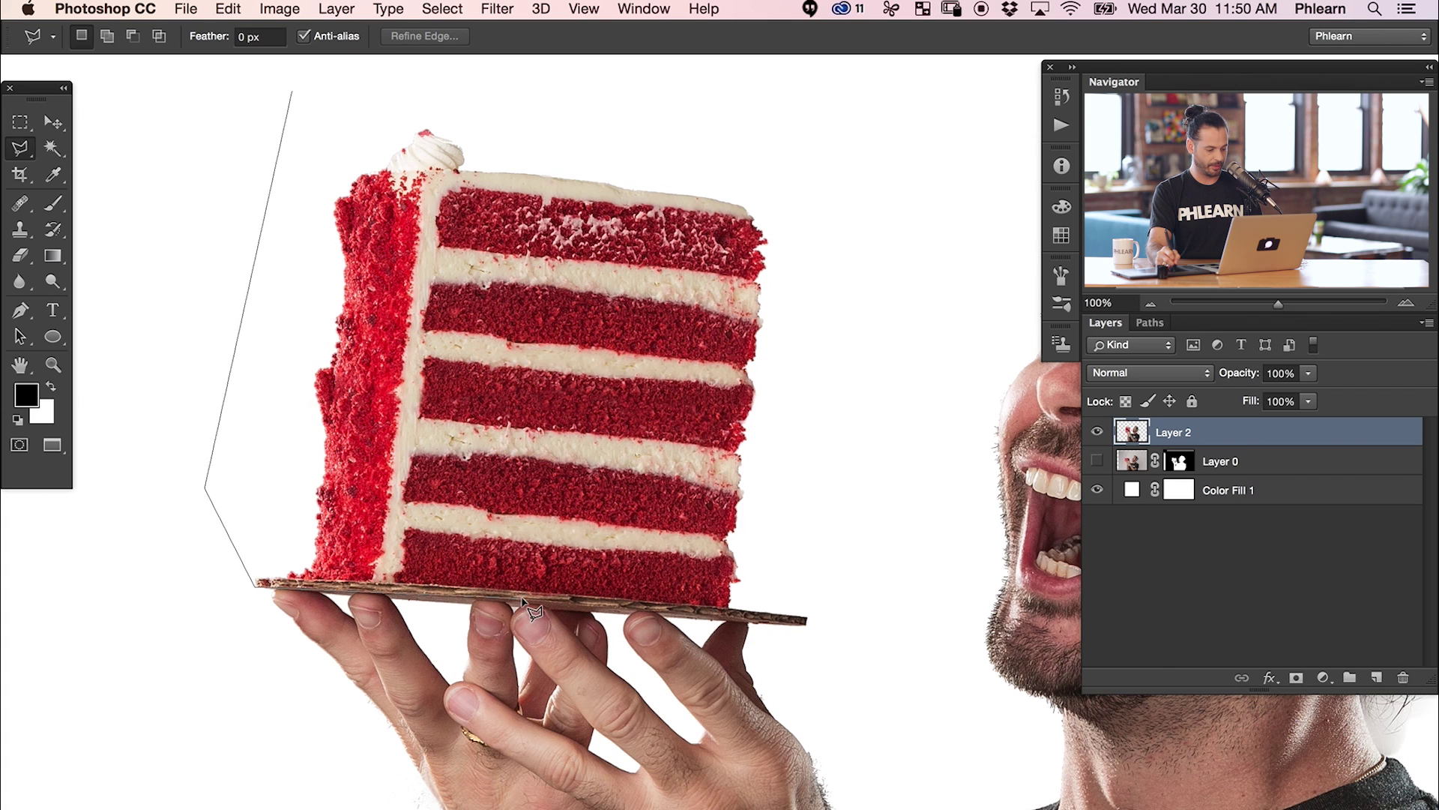
pyautogui.click(861, 632)
pyautogui.click(872, 207)
pyautogui.click(682, 126)
pyautogui.click(488, 78)
pyautogui.scroll(1, 488, 78)
pyautogui.doubleClick(449, 121)
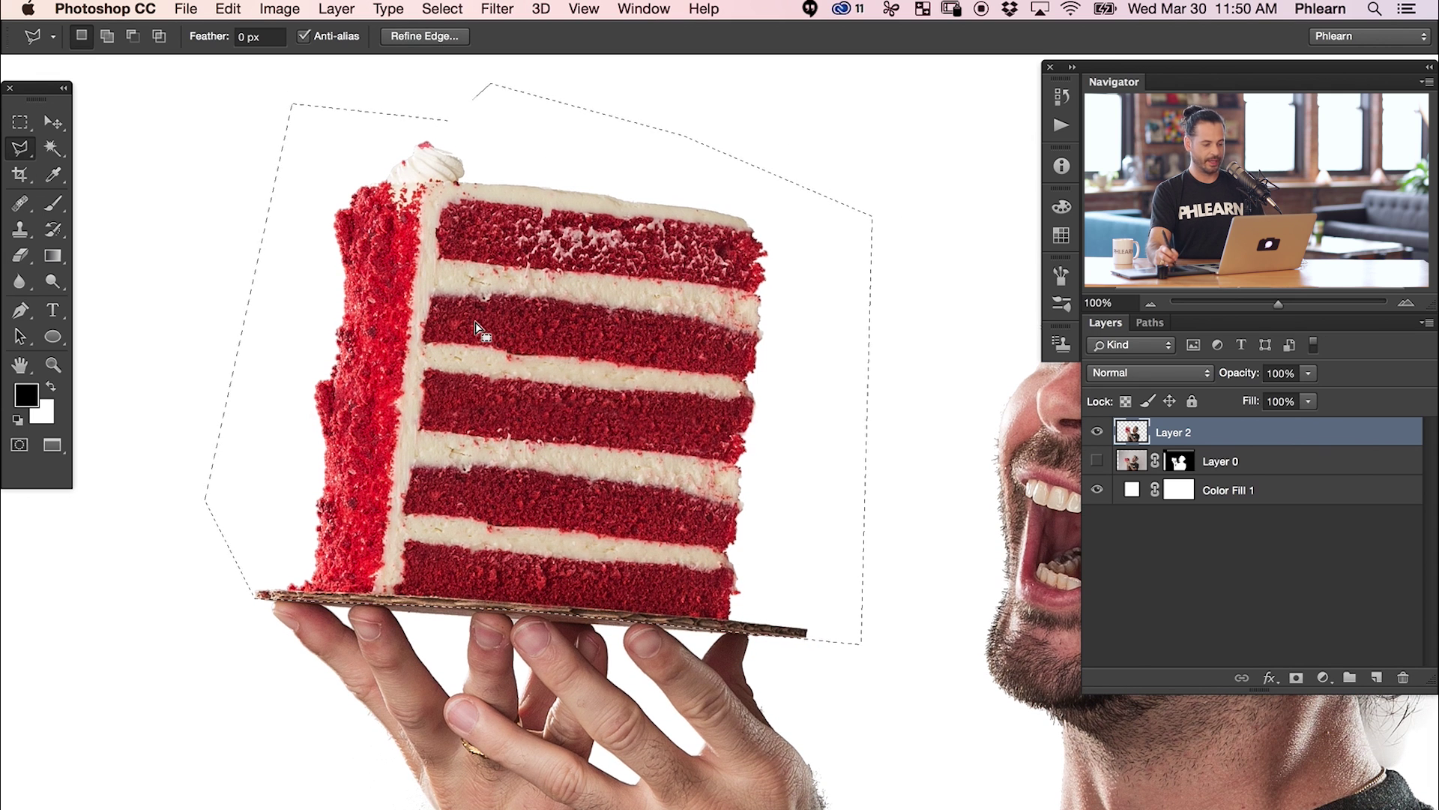
pyautogui.press('super+j')
# Step: Scale the cake copy on Layer 3 up to about 195% and move it back over the man's hands
pyautogui.press('super+minus')
pyautogui.press('super+minus')
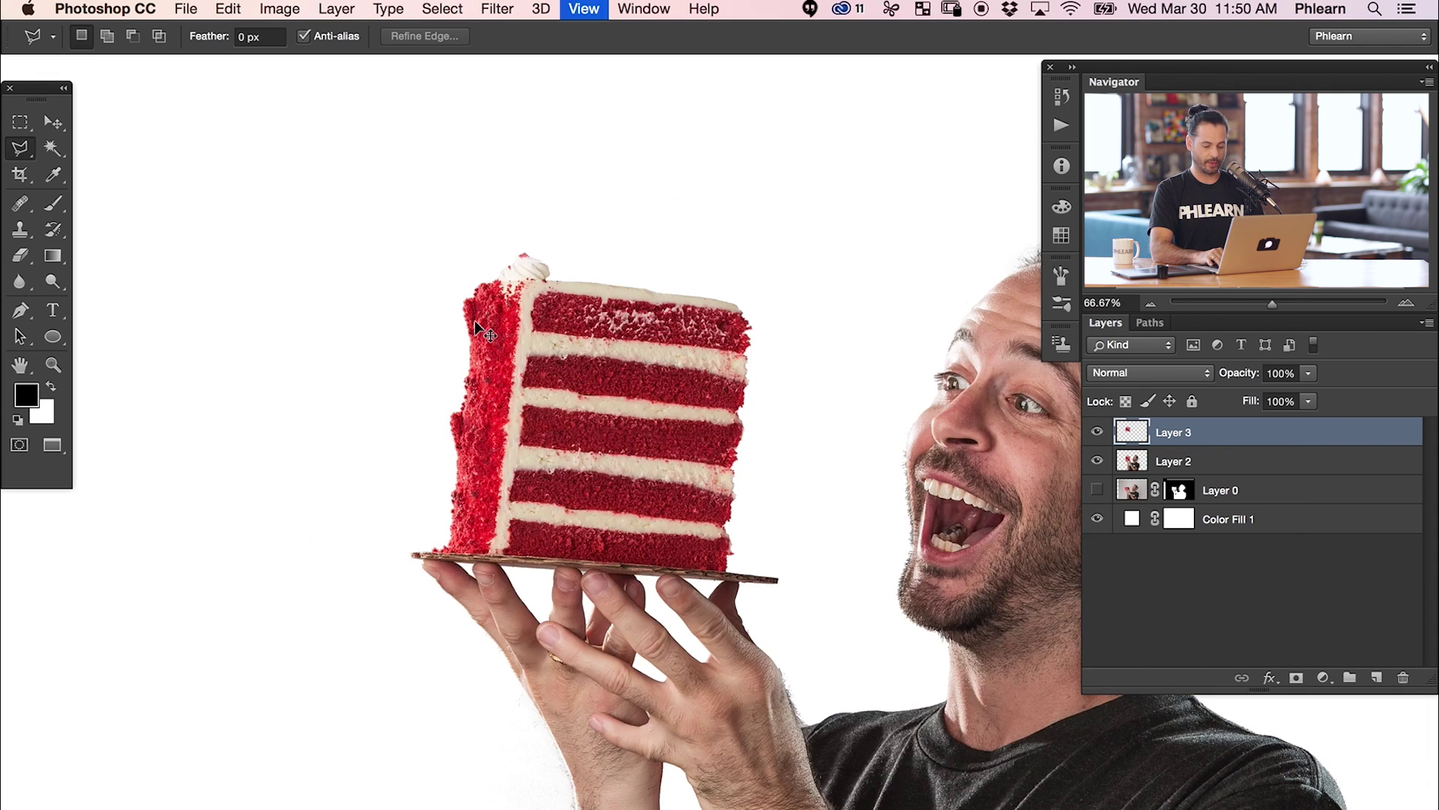
pyautogui.press('super+minus')
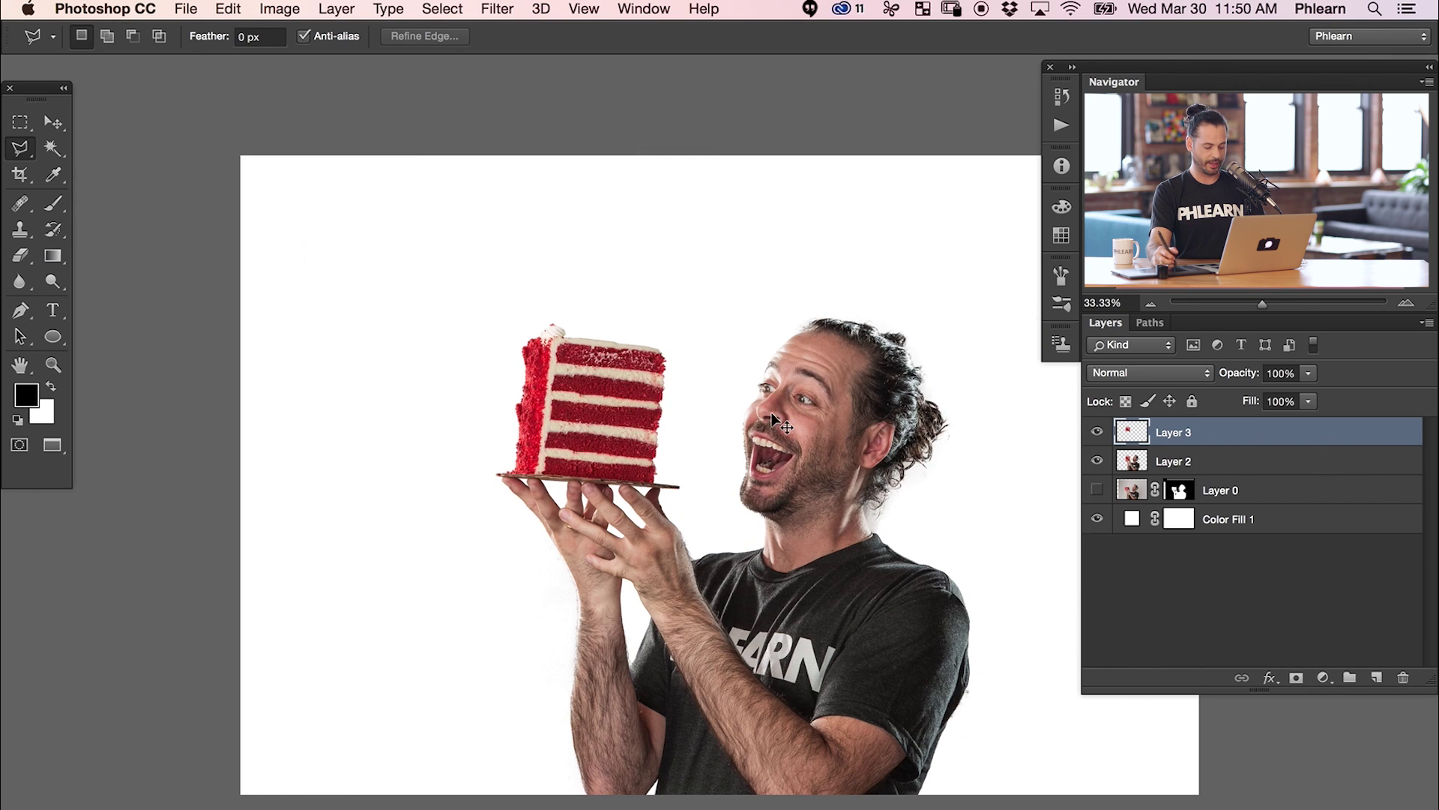
pyautogui.press('super+t')
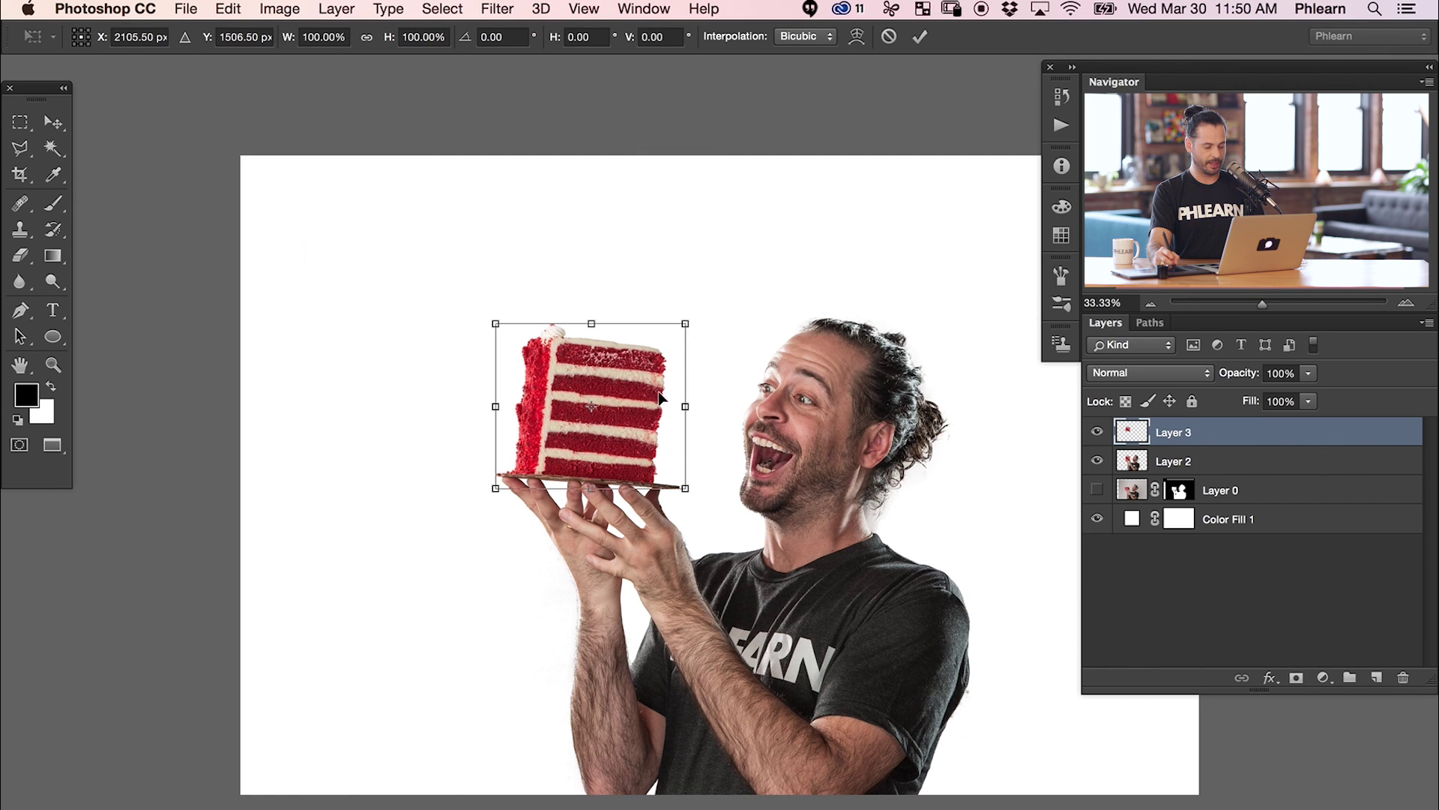
pyautogui.moveTo(687, 321); pyautogui.dragTo(903, 204)
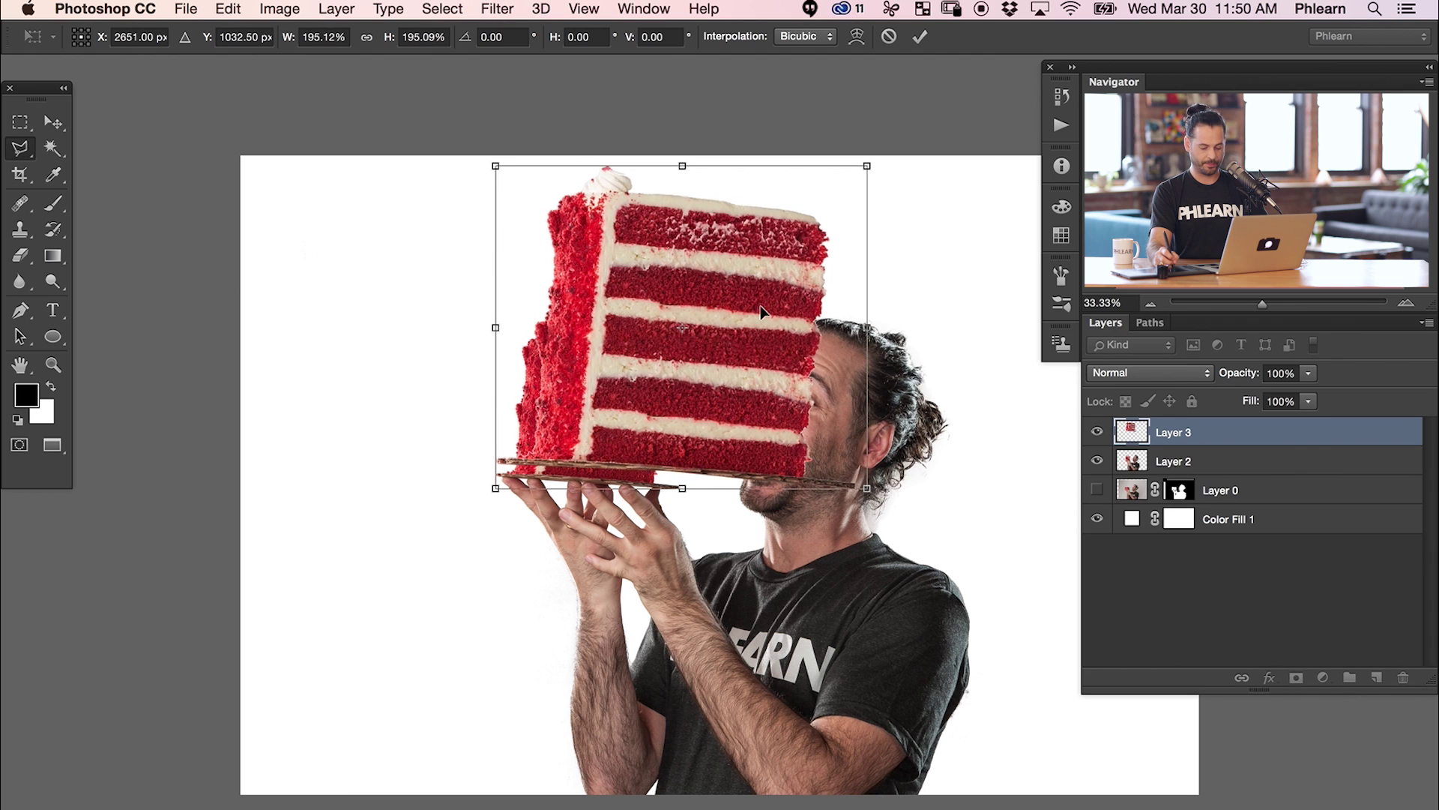
pyautogui.press('Return')
pyautogui.press('l')
pyautogui.press('v')
pyautogui.moveTo(733, 354); pyautogui.dragTo(638, 399)
# Step: Try to scale the enlarged cake down with Free Transform
pyautogui.hotkey('ctrl', 't')
pyautogui.moveTo(769, 180); pyautogui.dragTo(686, 263)
pyautogui.press('Return')
pyautogui.press('super+z')
# Step: Reduce the enlarged cake slightly with Free Transform and position its base on the man's fingertips, covering the original cake
pyautogui.moveTo(649, 402); pyautogui.dragTo(639, 403)
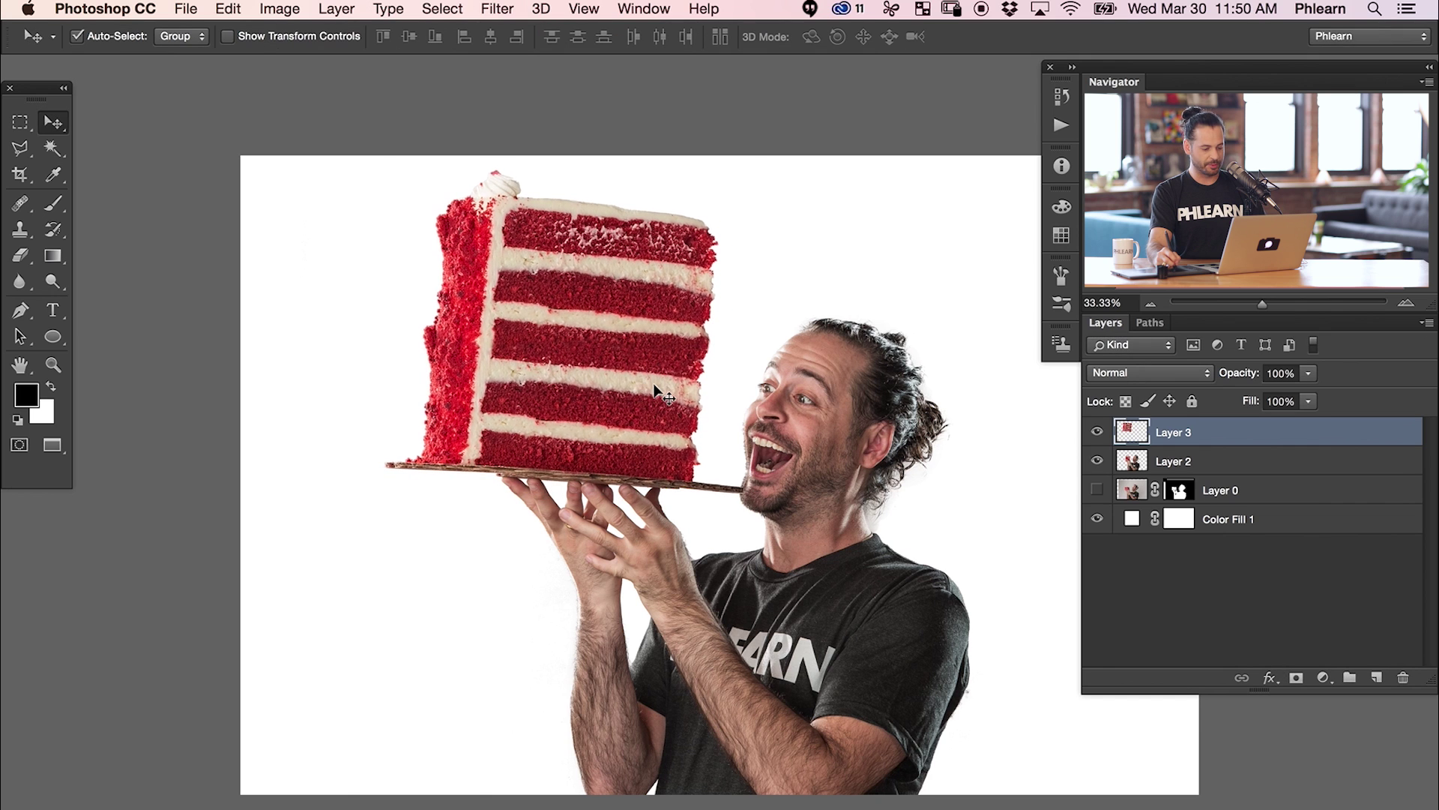
pyautogui.hotkey('ctrl', 't')
pyautogui.moveTo(750, 176); pyautogui.dragTo(716, 201)
pyautogui.press('Return')
pyautogui.moveTo(587, 402); pyautogui.dragTo(610, 405)
pyautogui.click(1097, 433)
pyautogui.click(1097, 432)
pyautogui.click(1097, 433)
pyautogui.click(1097, 434)
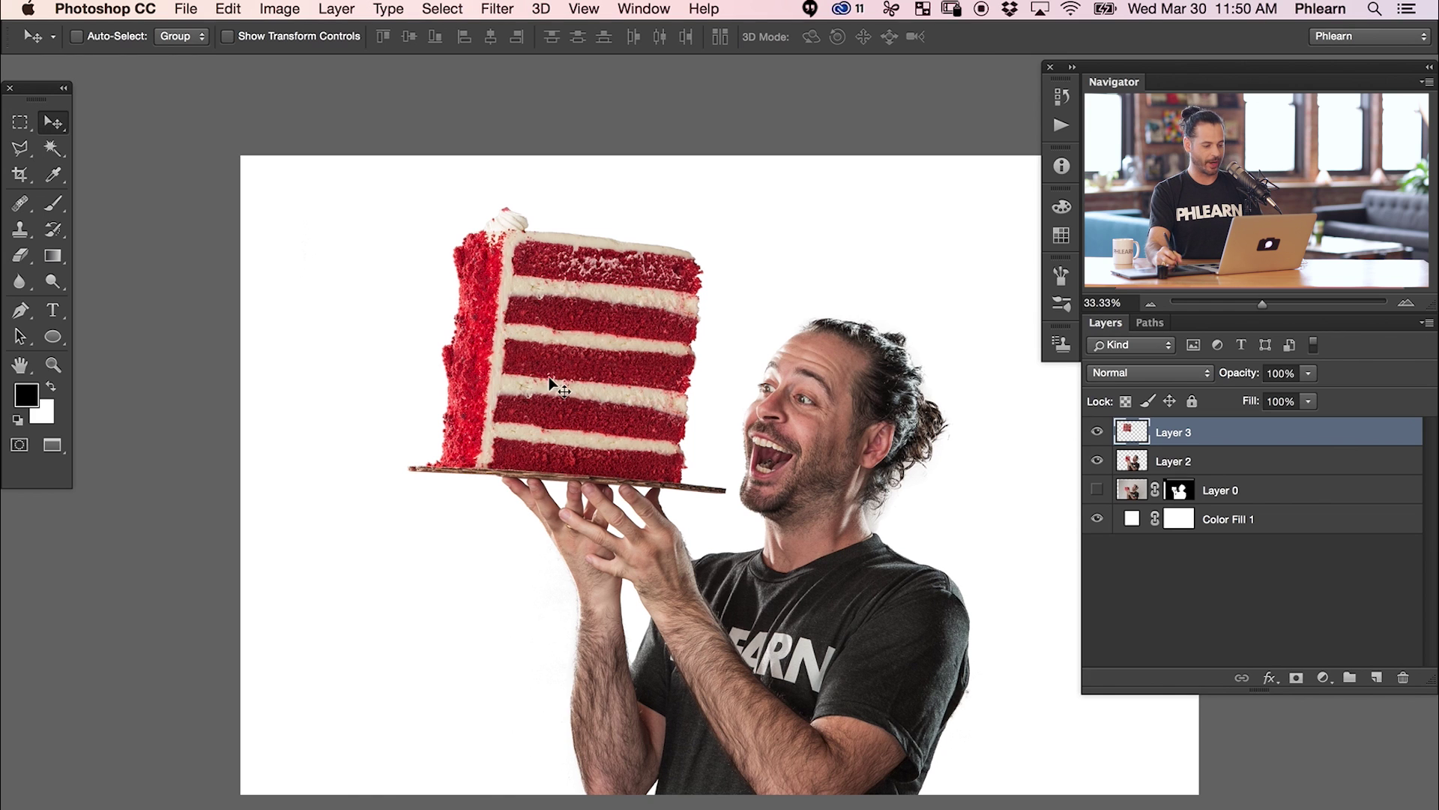
# Step: Extend the canvas upward with the Crop tool to add white space above the cake
pyautogui.moveTo(851, 489); pyautogui.dragTo(740, 506)
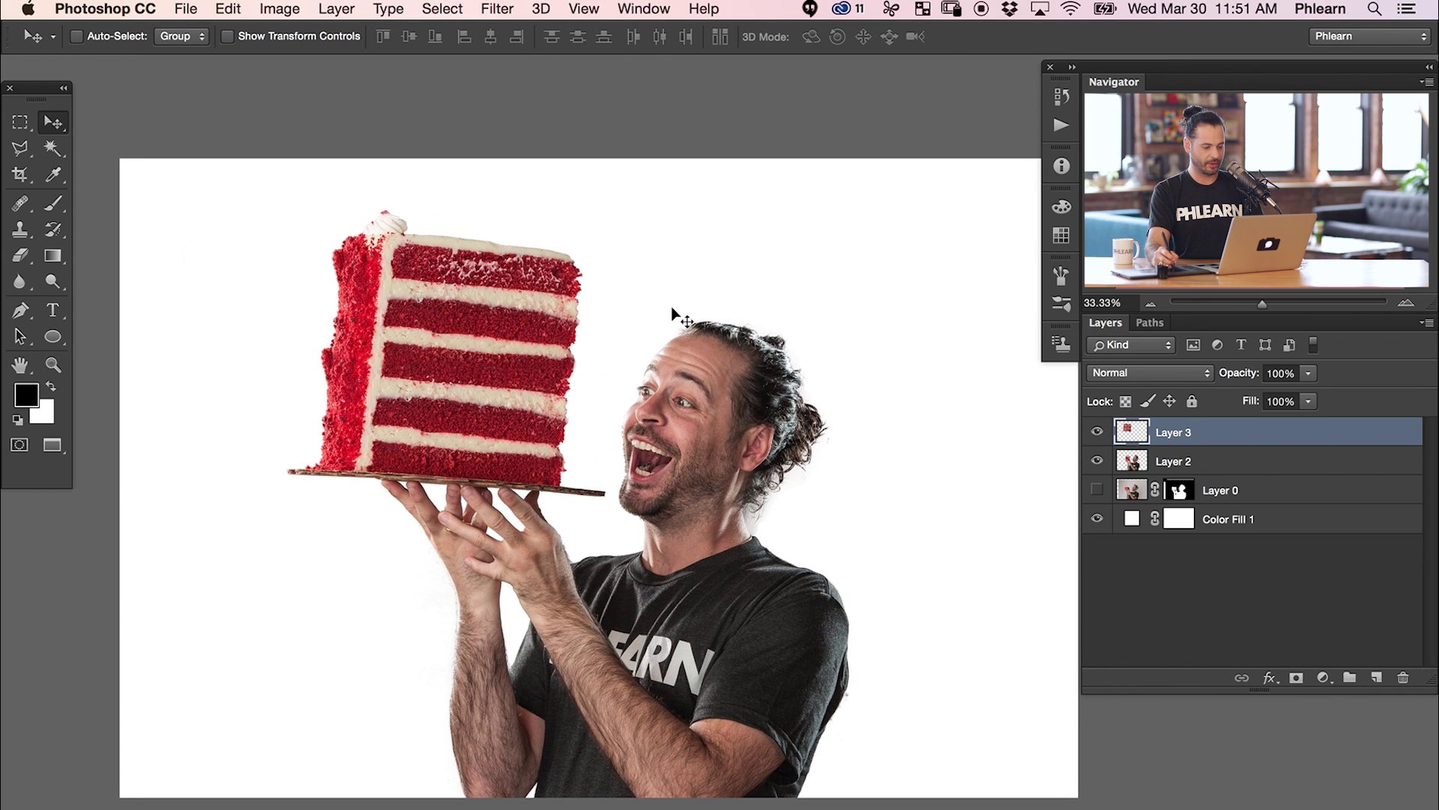
pyautogui.press('c')
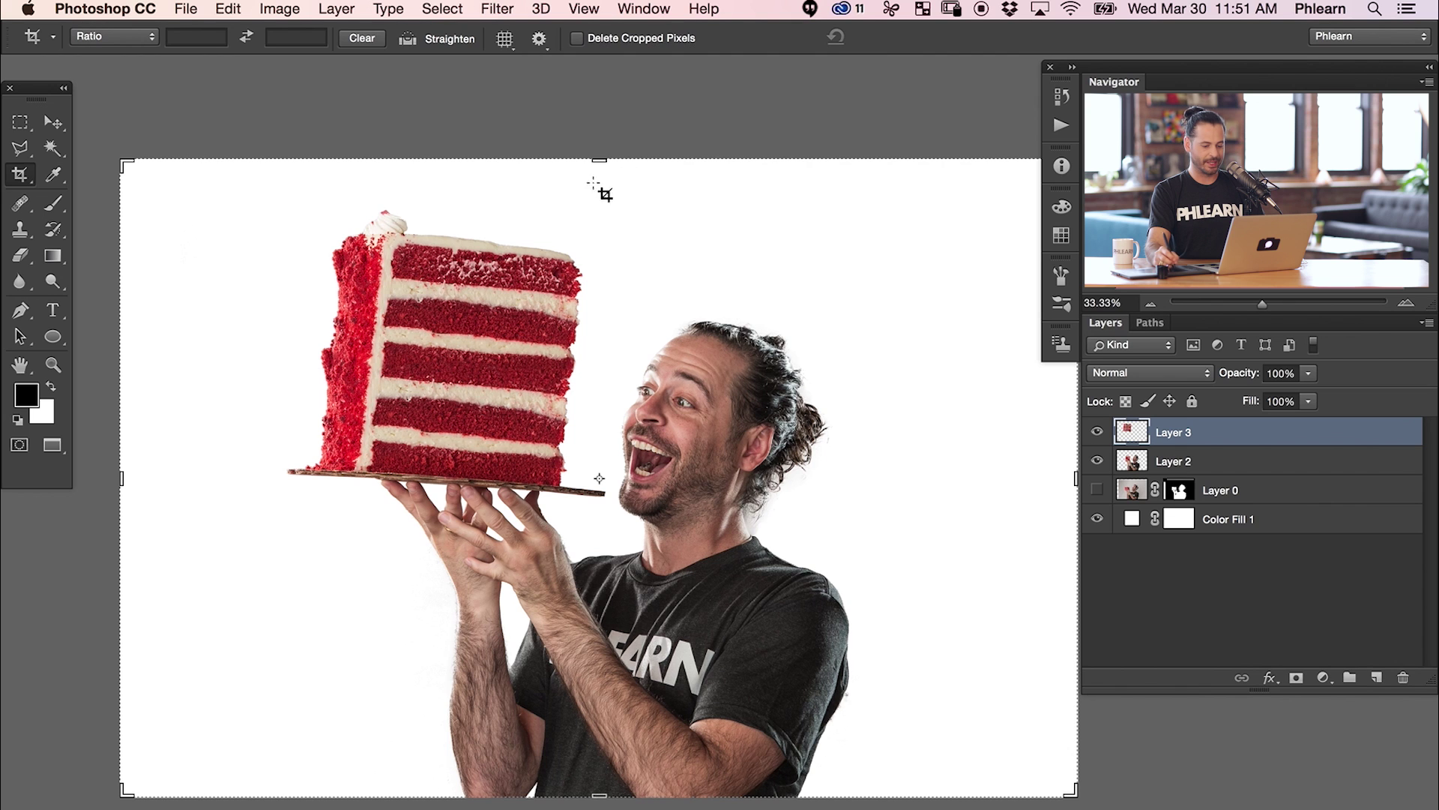
pyautogui.moveTo(596, 161); pyautogui.dragTo(606, 113)
pyautogui.press('Return')
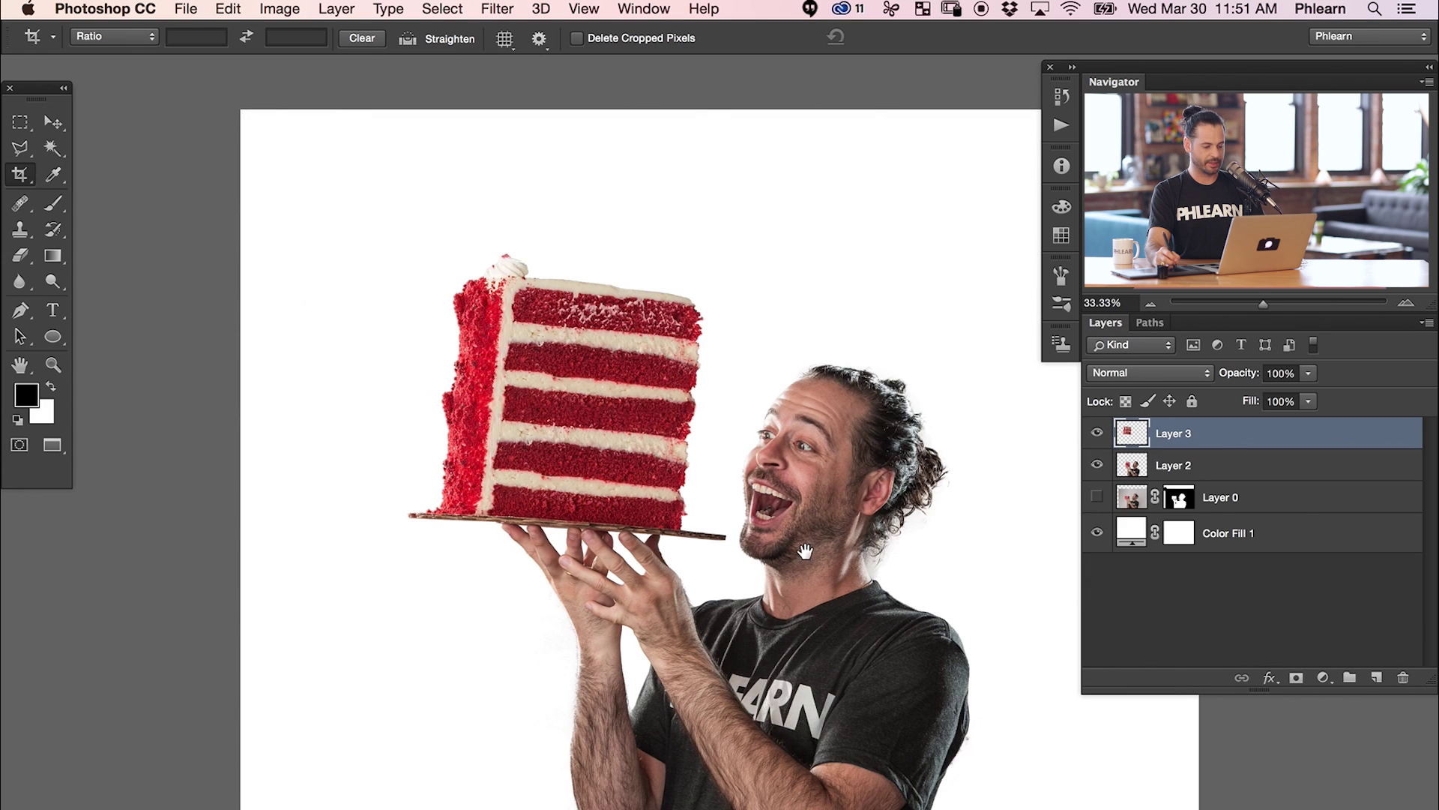
# Step: Hide and show Layer 3 and Layer 2 to compare the enlarged cake with the layer beneath it
pyautogui.moveTo(805, 551); pyautogui.dragTo(694, 520)
pyautogui.click(1106, 438)
pyautogui.click(1106, 438)
pyautogui.click(1105, 439)
pyautogui.click(1105, 439)
pyautogui.click(1097, 466)
pyautogui.click(1097, 466)
pyautogui.click(1098, 465)
pyautogui.click(1097, 466)
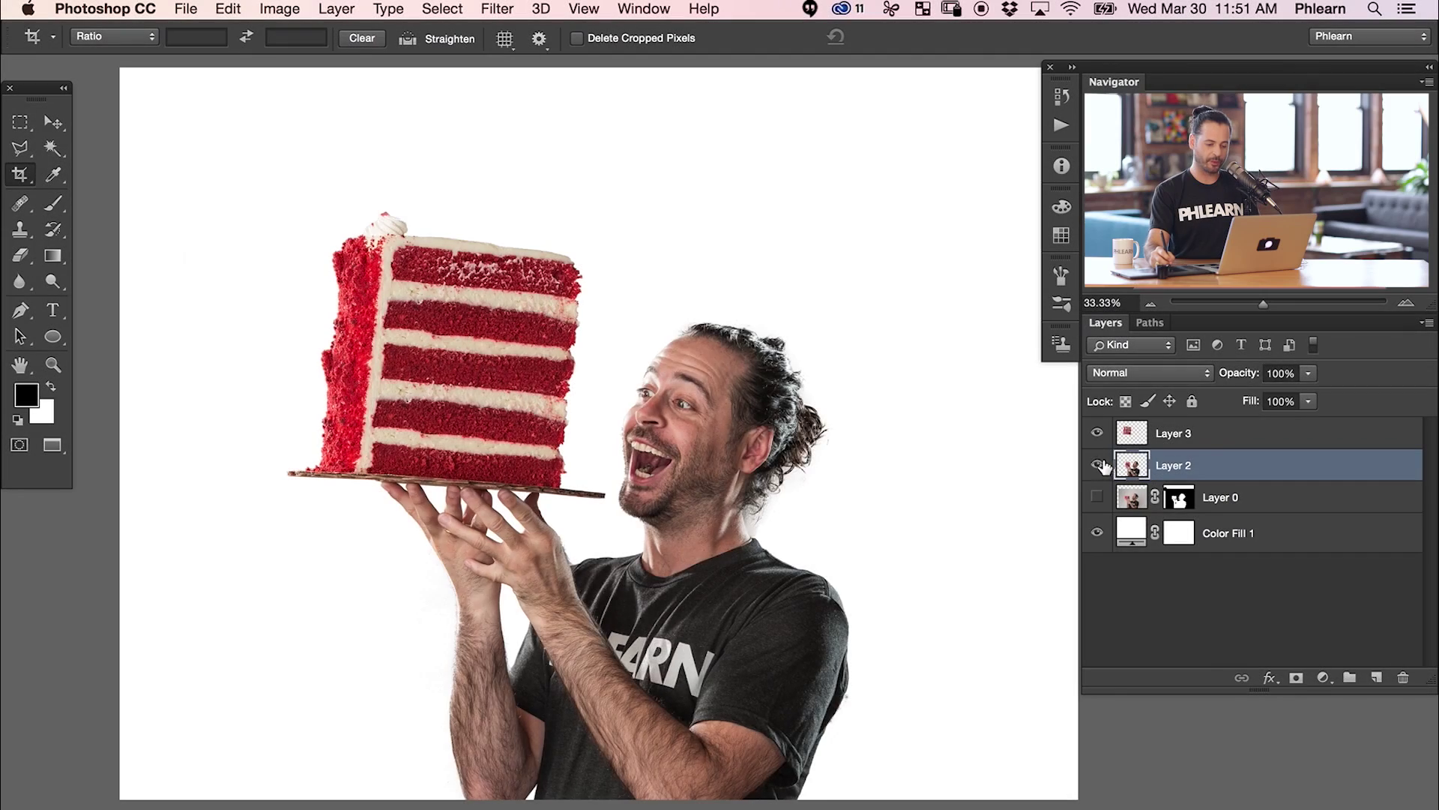
# Step: Select the man's head, neck and shirt collar on Layer 2 with a loose Polygonal Lasso outline
pyautogui.click(1098, 465)
pyautogui.click(1099, 465)
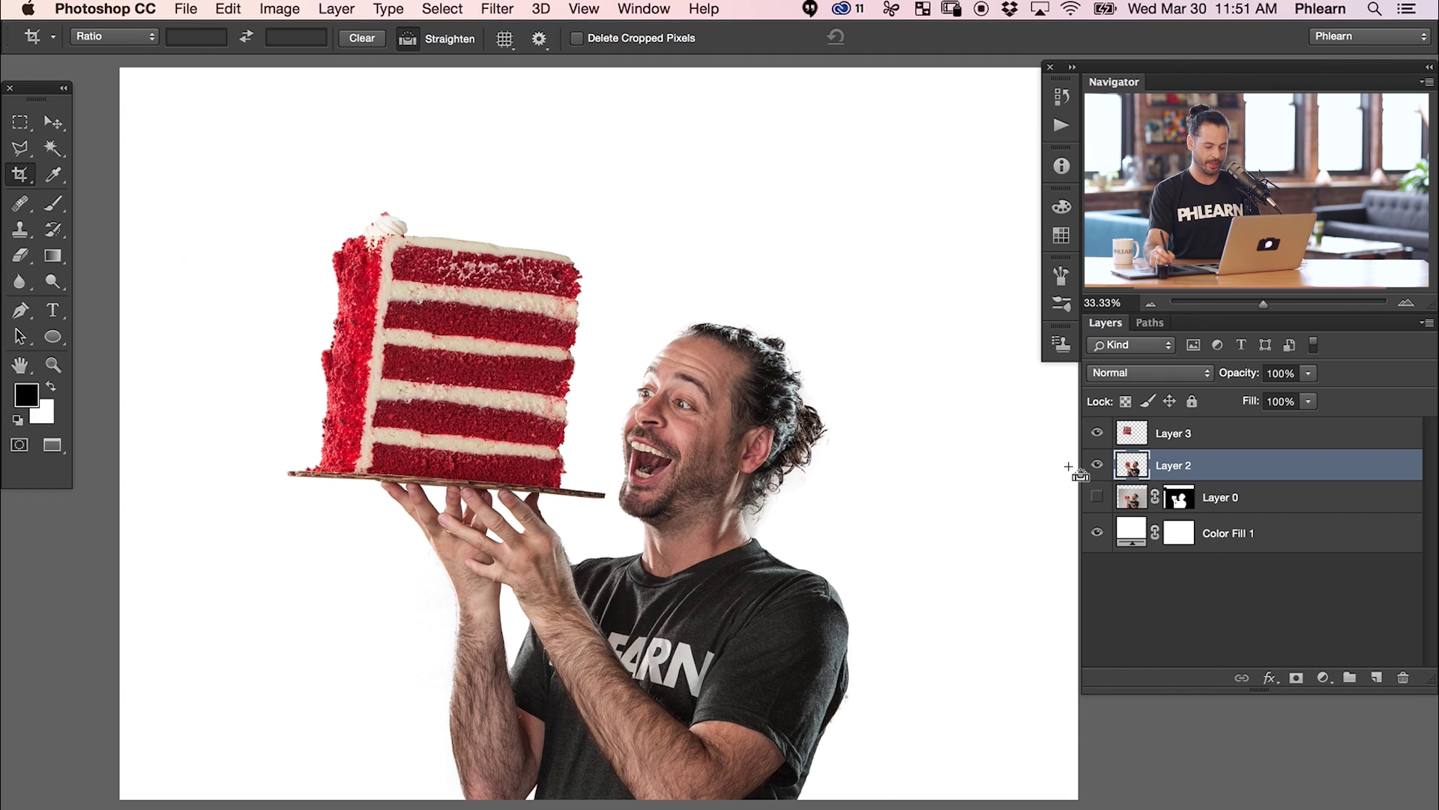
pyautogui.press('super+equal')
pyautogui.press('super+equal')
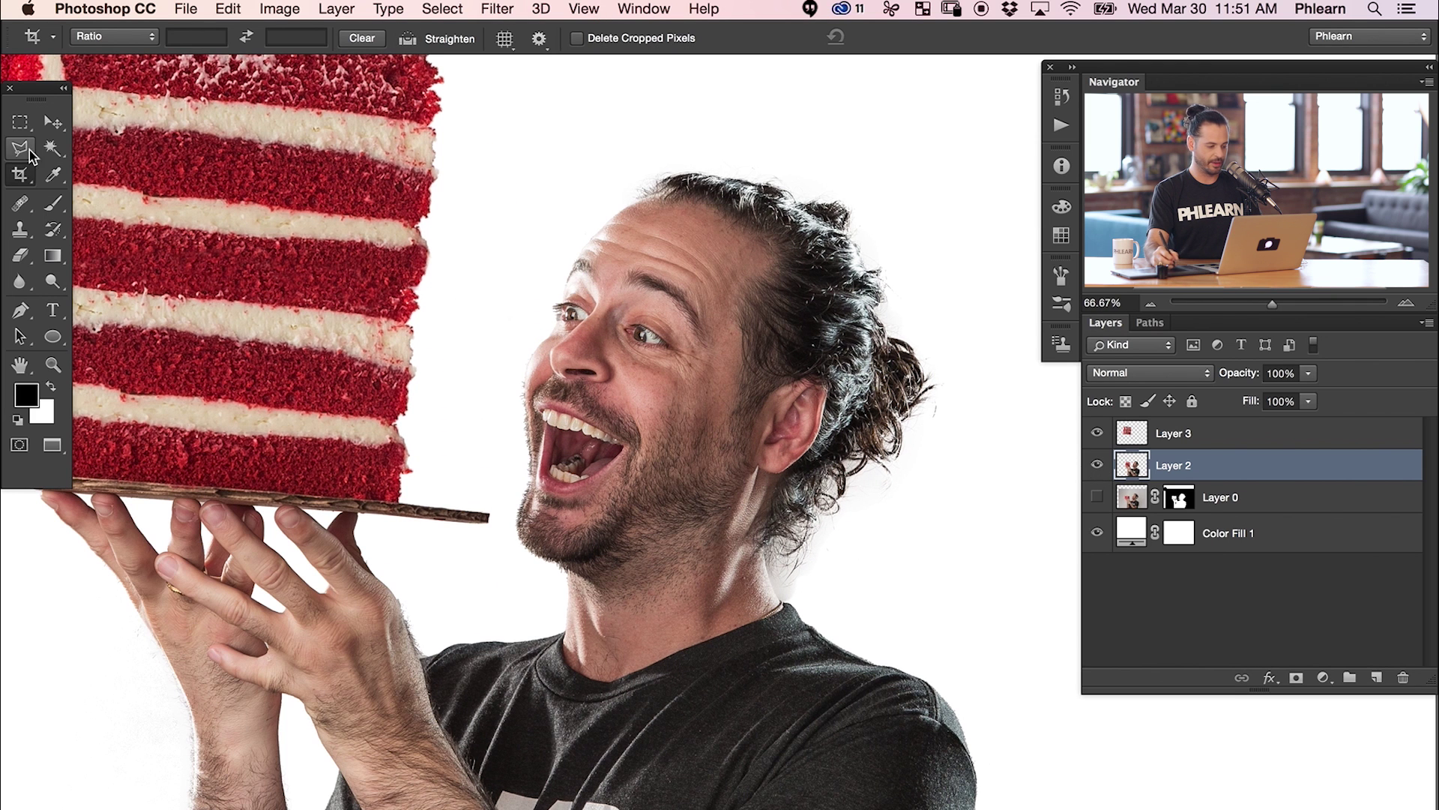
pyautogui.click(23, 150)
pyautogui.click(496, 212)
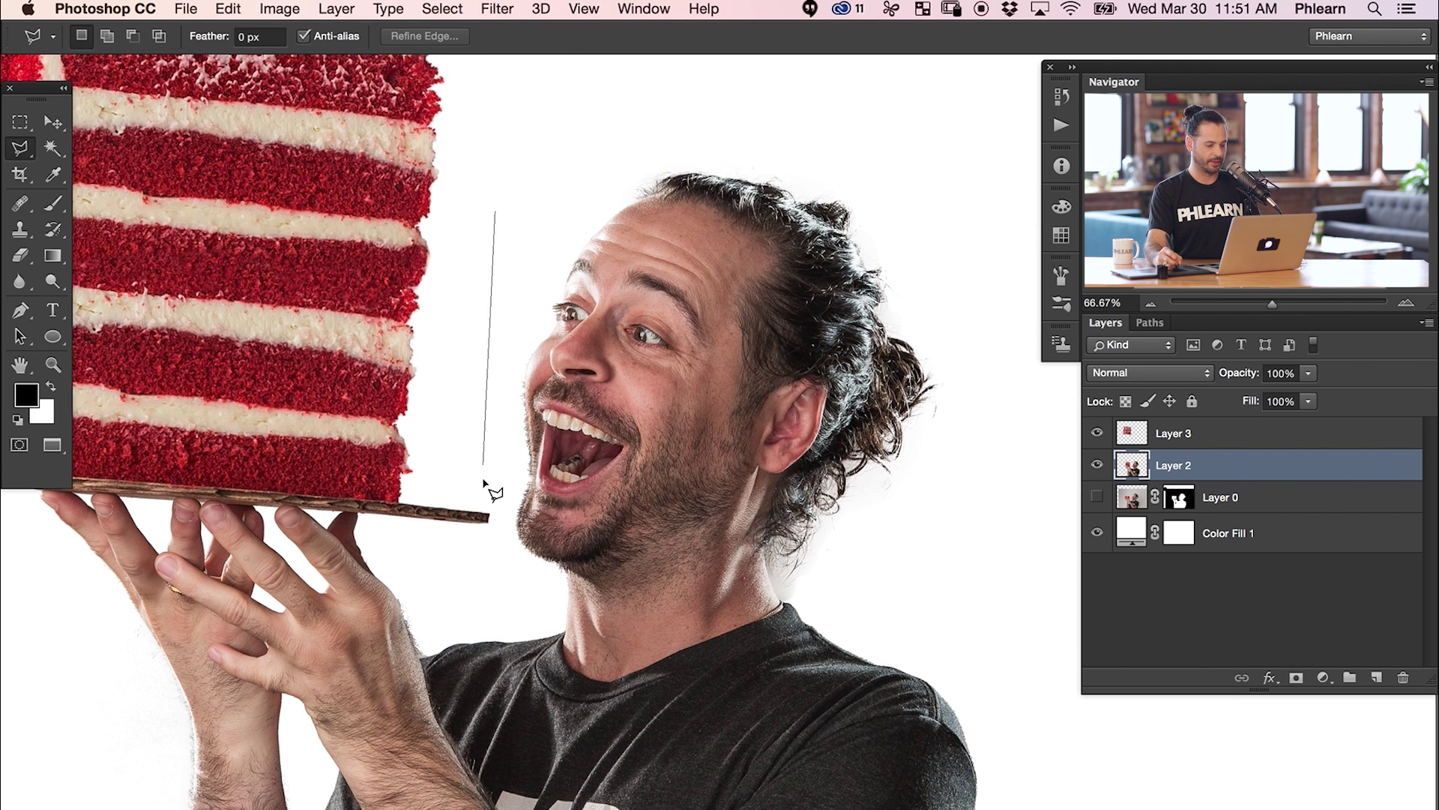
pyautogui.click(529, 714)
pyautogui.click(627, 744)
pyautogui.click(947, 497)
pyautogui.click(983, 318)
pyautogui.click(887, 136)
pyautogui.click(636, 116)
pyautogui.doubleClick(545, 188)
# Step: Copy the selected head to a new layer and move the copy up over the original head
pyautogui.press('super+minus')
pyautogui.press('super+minus')
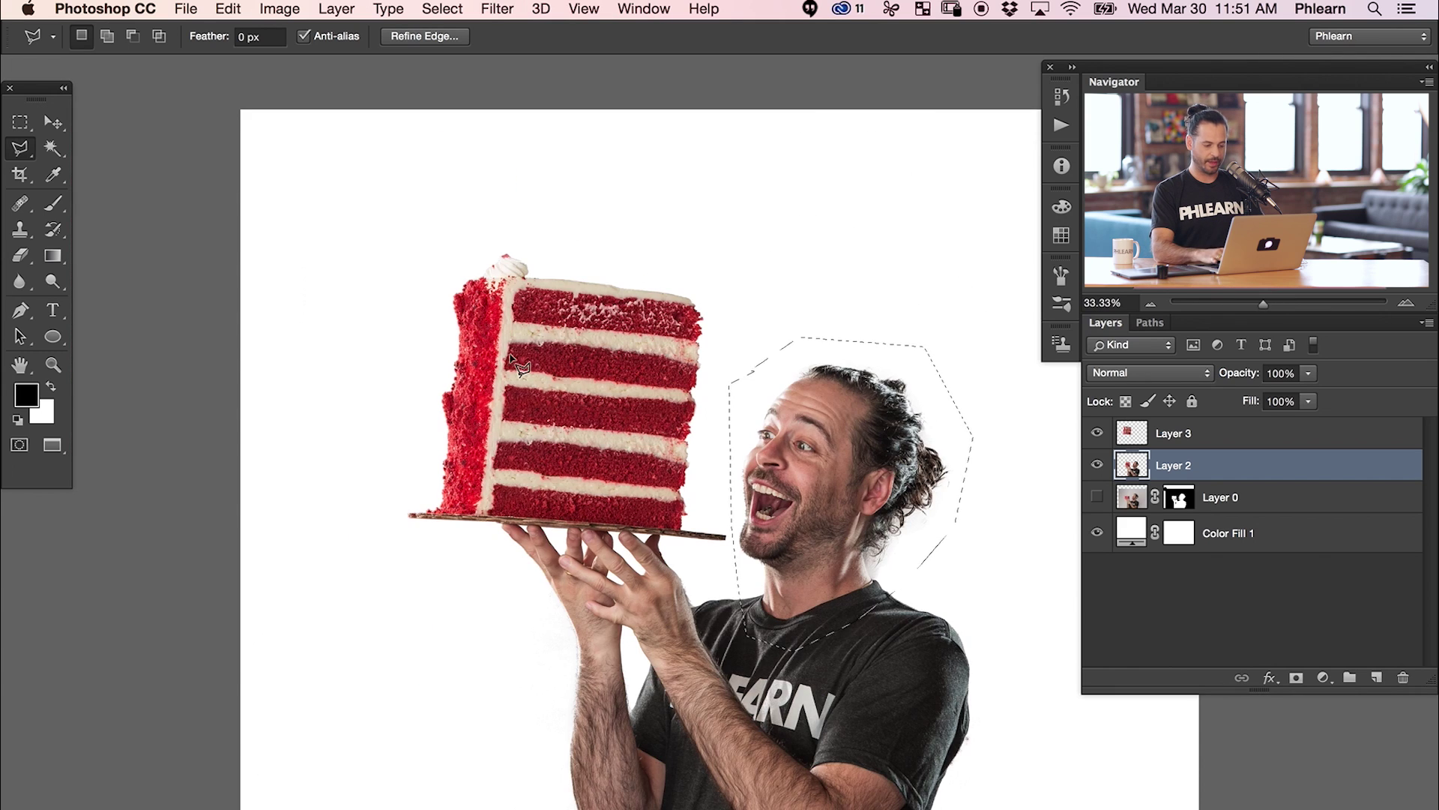
pyautogui.hscroll(5, 512, 359)
pyautogui.scroll(-1, 511, 358)
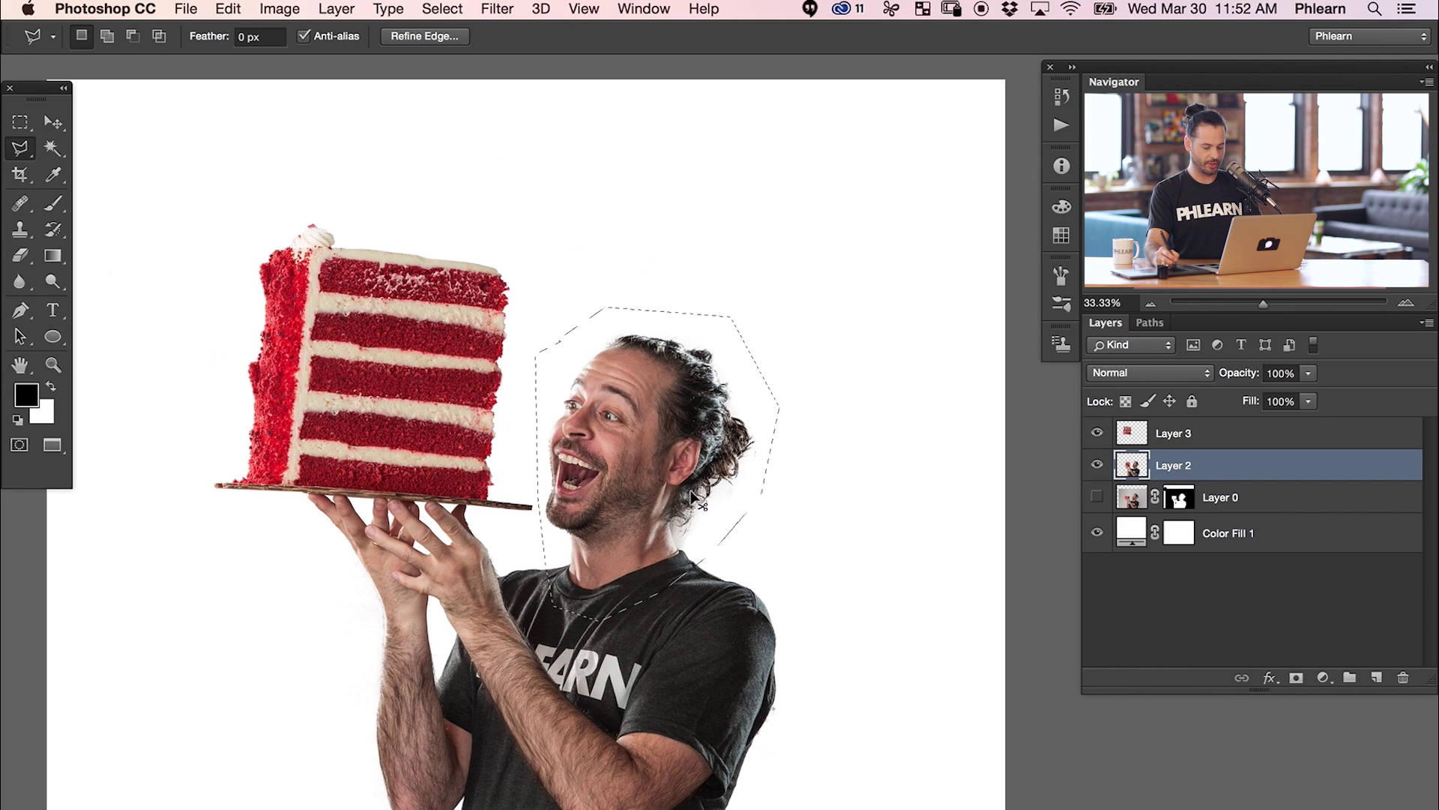
pyautogui.press('super+j')
pyautogui.press('v')
pyautogui.moveTo(660, 521); pyautogui.dragTo(688, 392)
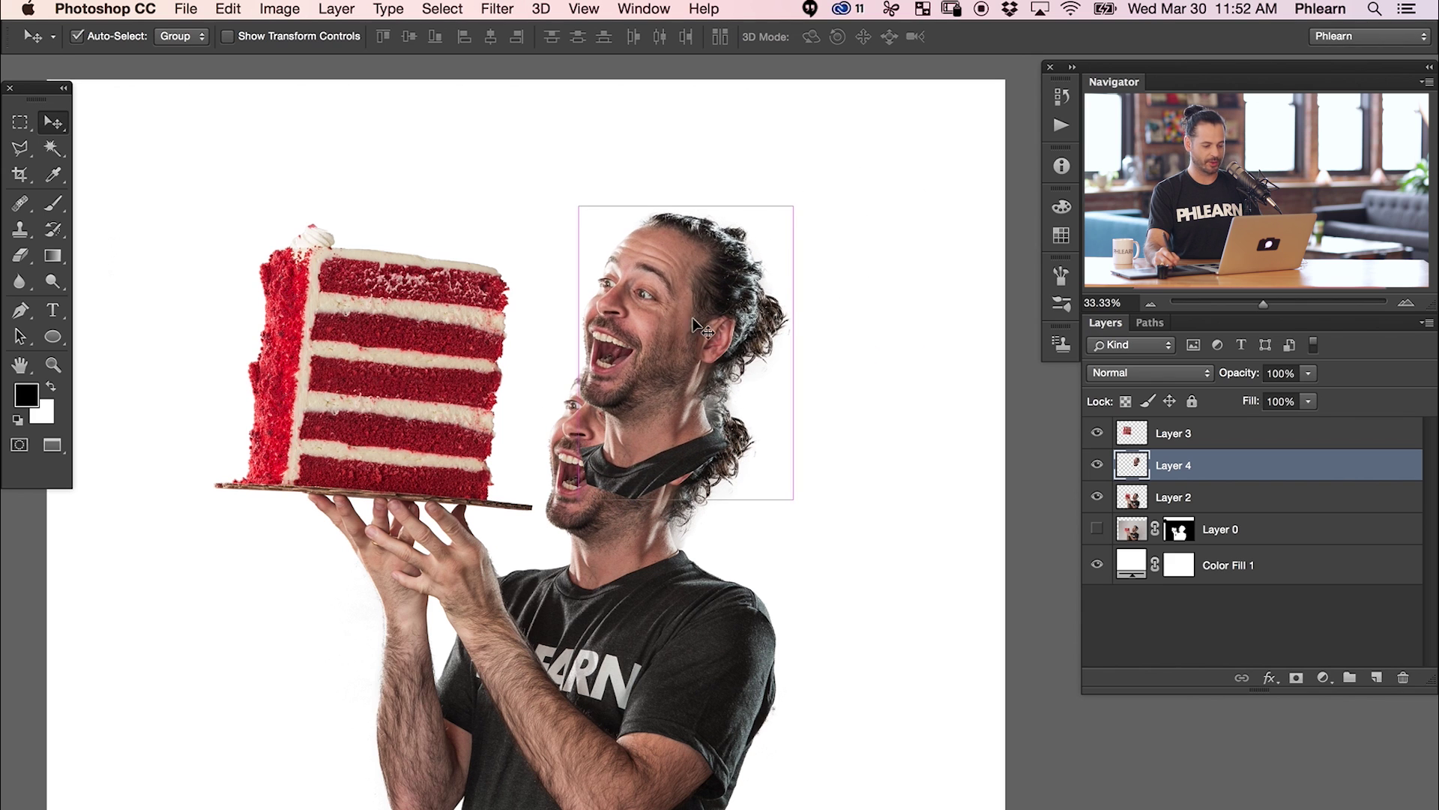
# Step: Enlarge the copied head to about 138% and rotate it about 9.5° with Free Transform, fitting its neck onto the shirt collar
pyautogui.press('super+t')
pyautogui.moveTo(793, 498); pyautogui.dragTo(896, 672)
pyautogui.moveTo(742, 569); pyautogui.dragTo(721, 594)
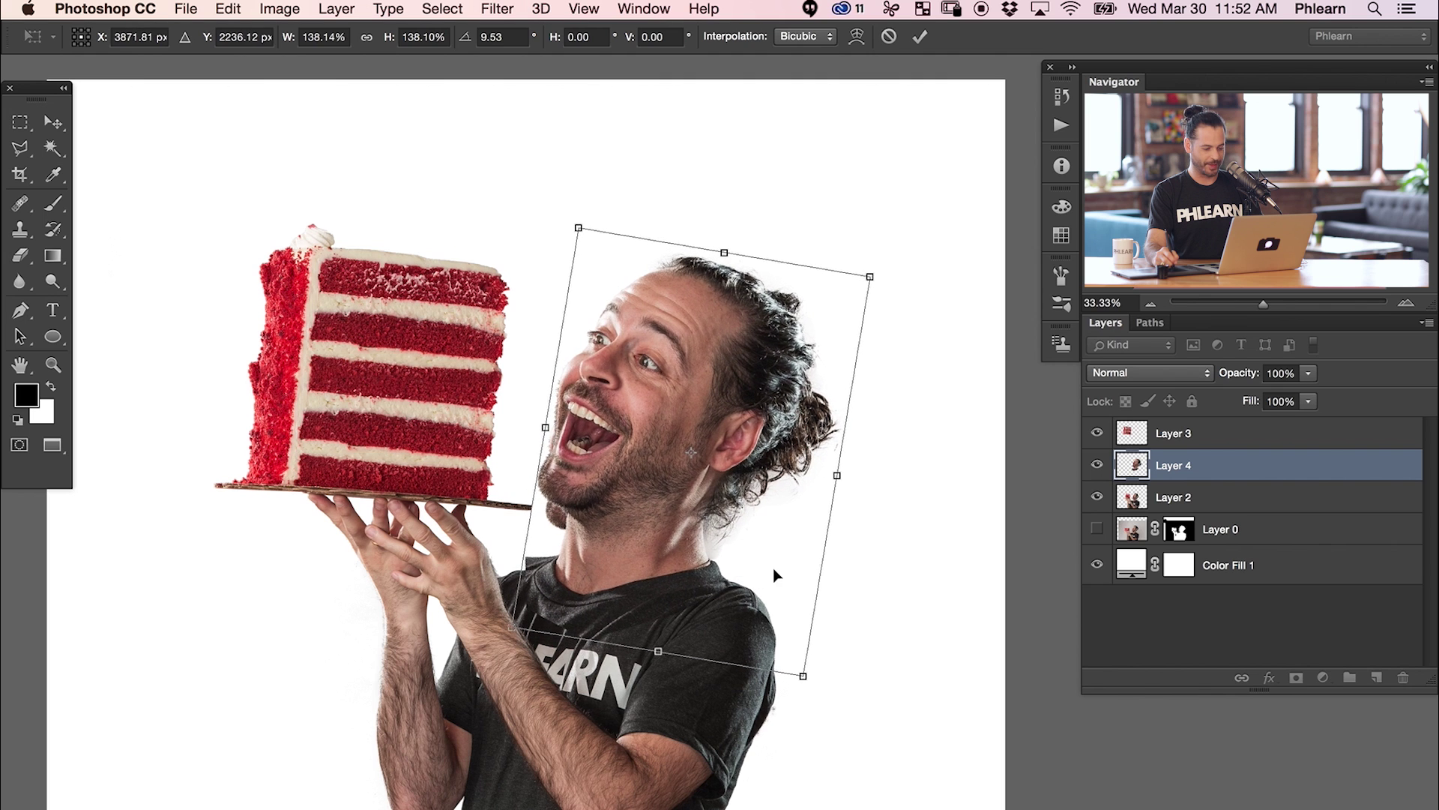
pyautogui.press('Return')
# Step: Hide and show Layer 4 repeatedly to compare the enlarged head with the original one
pyautogui.press('super+equal')
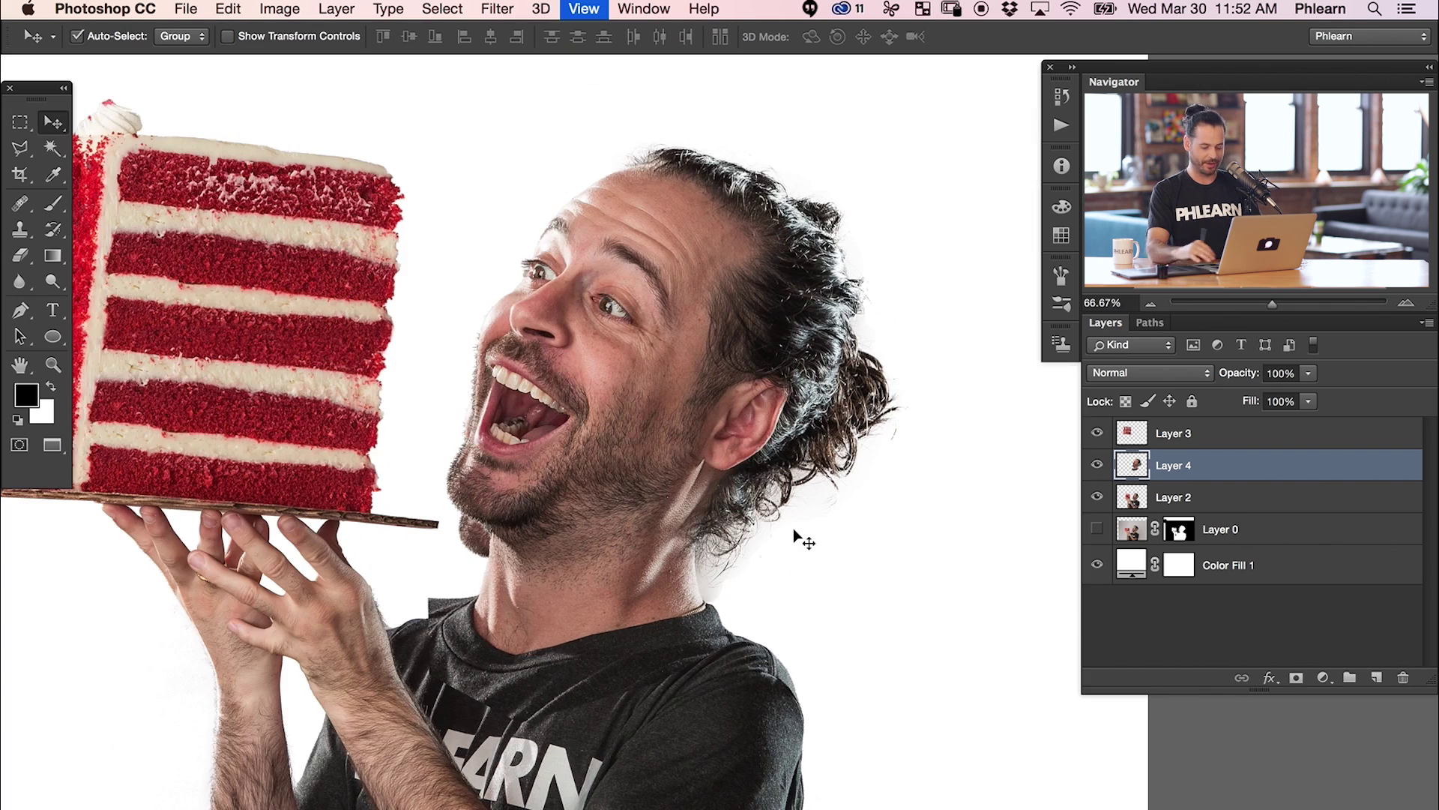
pyautogui.moveTo(630, 646); pyautogui.dragTo(703, 613)
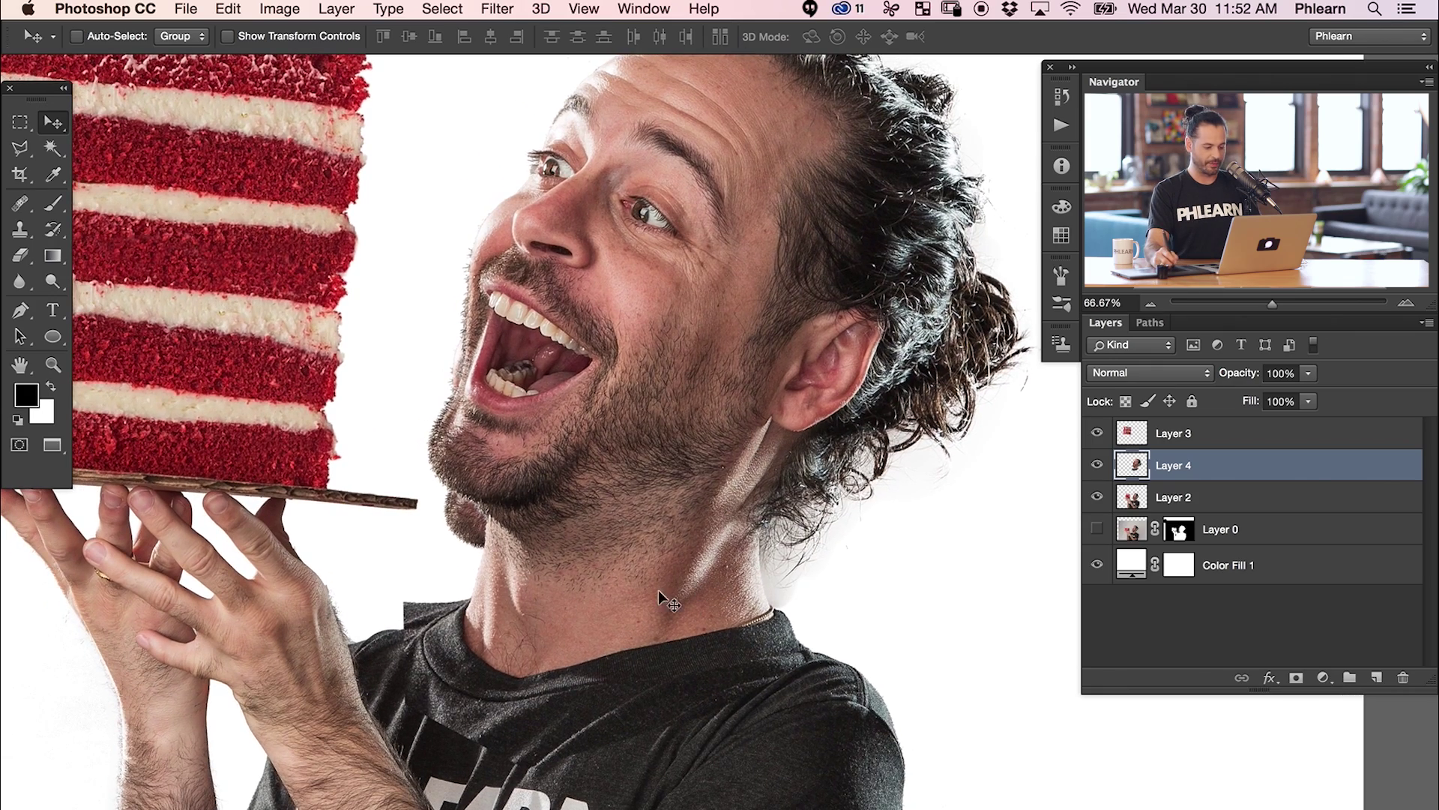
pyautogui.click(1096, 466)
pyautogui.click(1097, 466)
pyautogui.click(1097, 466)
pyautogui.click(1097, 466)
pyautogui.click(1097, 466)
pyautogui.click(1097, 466)
pyautogui.click(1096, 467)
pyautogui.click(1096, 467)
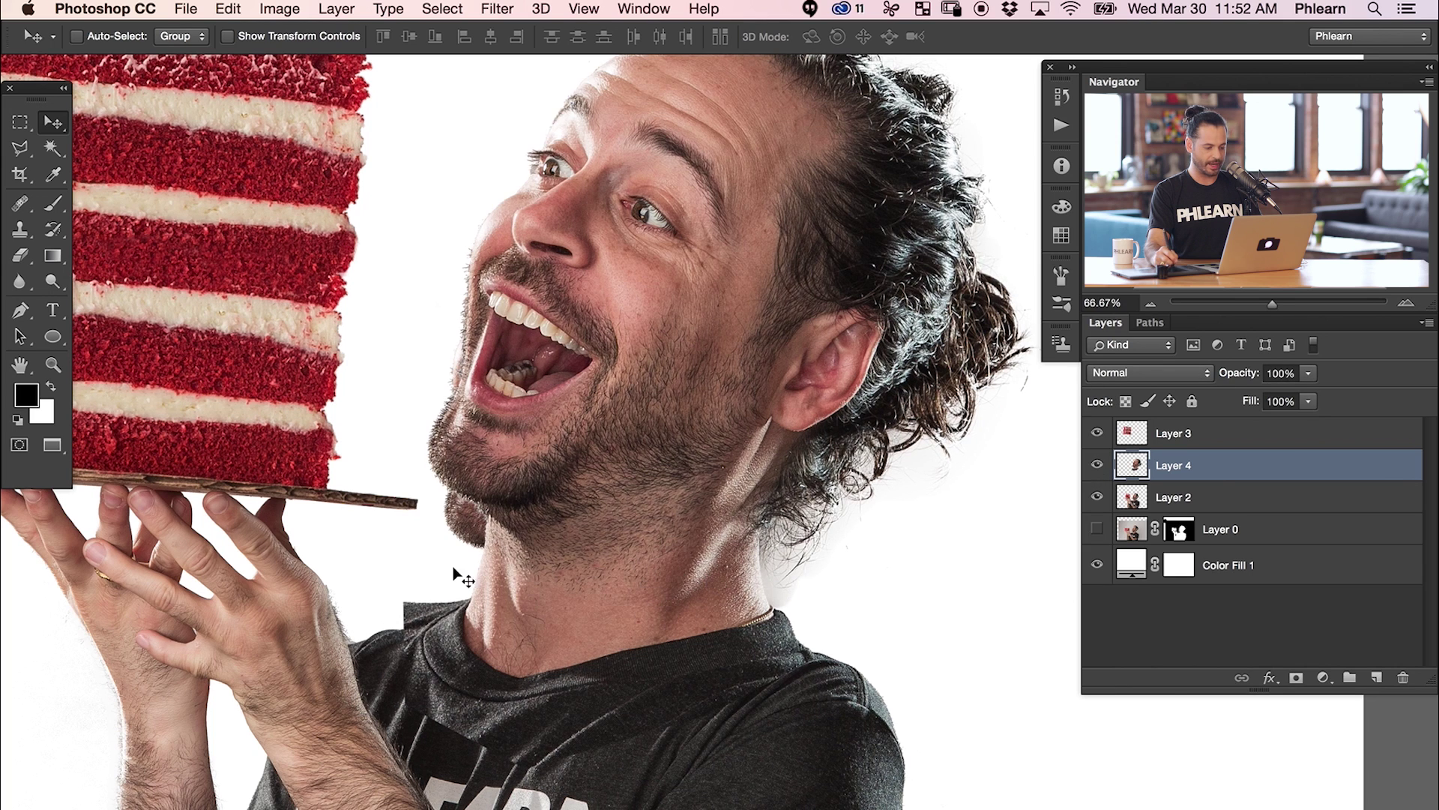
pyautogui.click(1097, 466)
pyautogui.click(1097, 466)
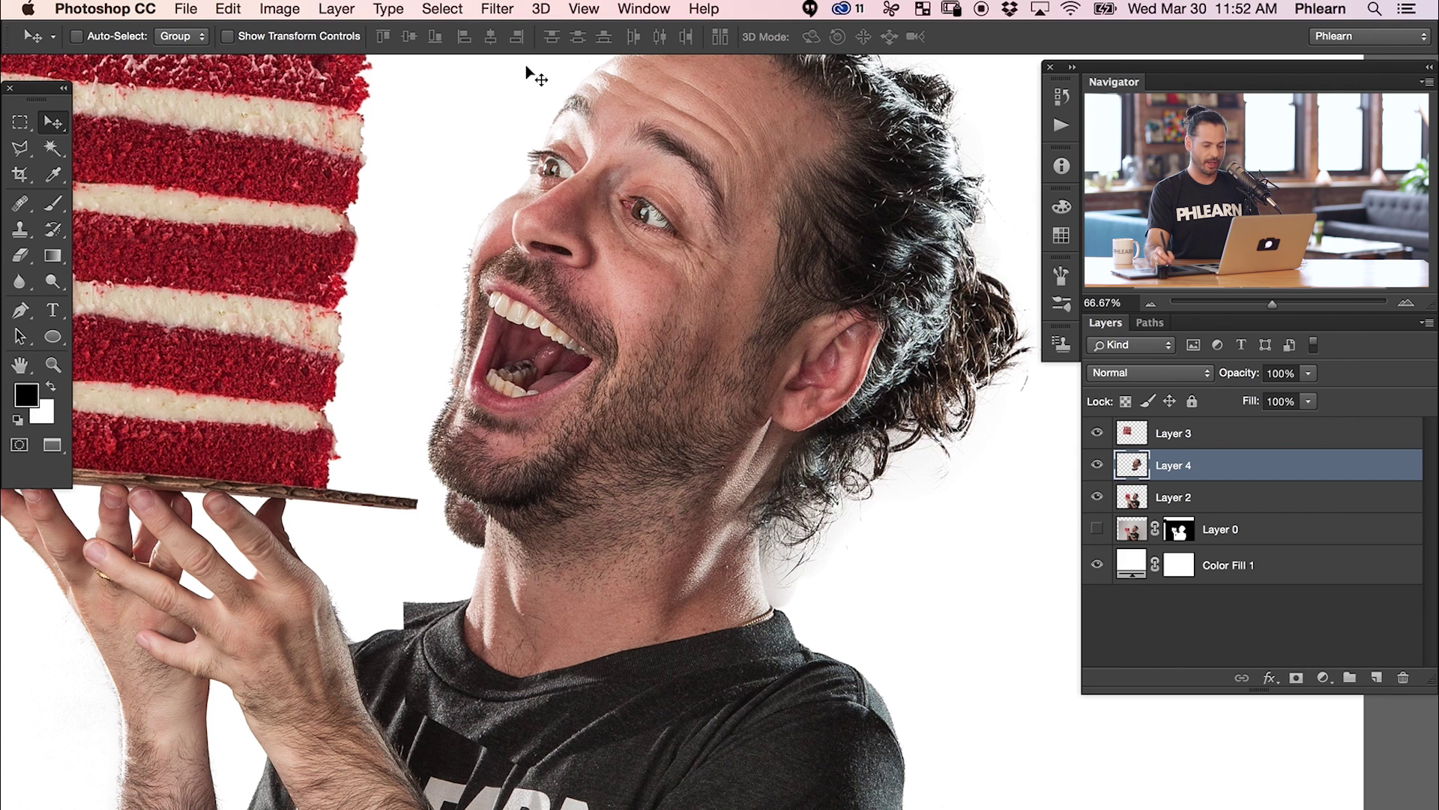
# Step: Open Layer 4 in the Liquify filter and show all layers as a backdrop at 50 opacity
pyautogui.click(489, 11)
pyautogui.moveTo(537, 249)
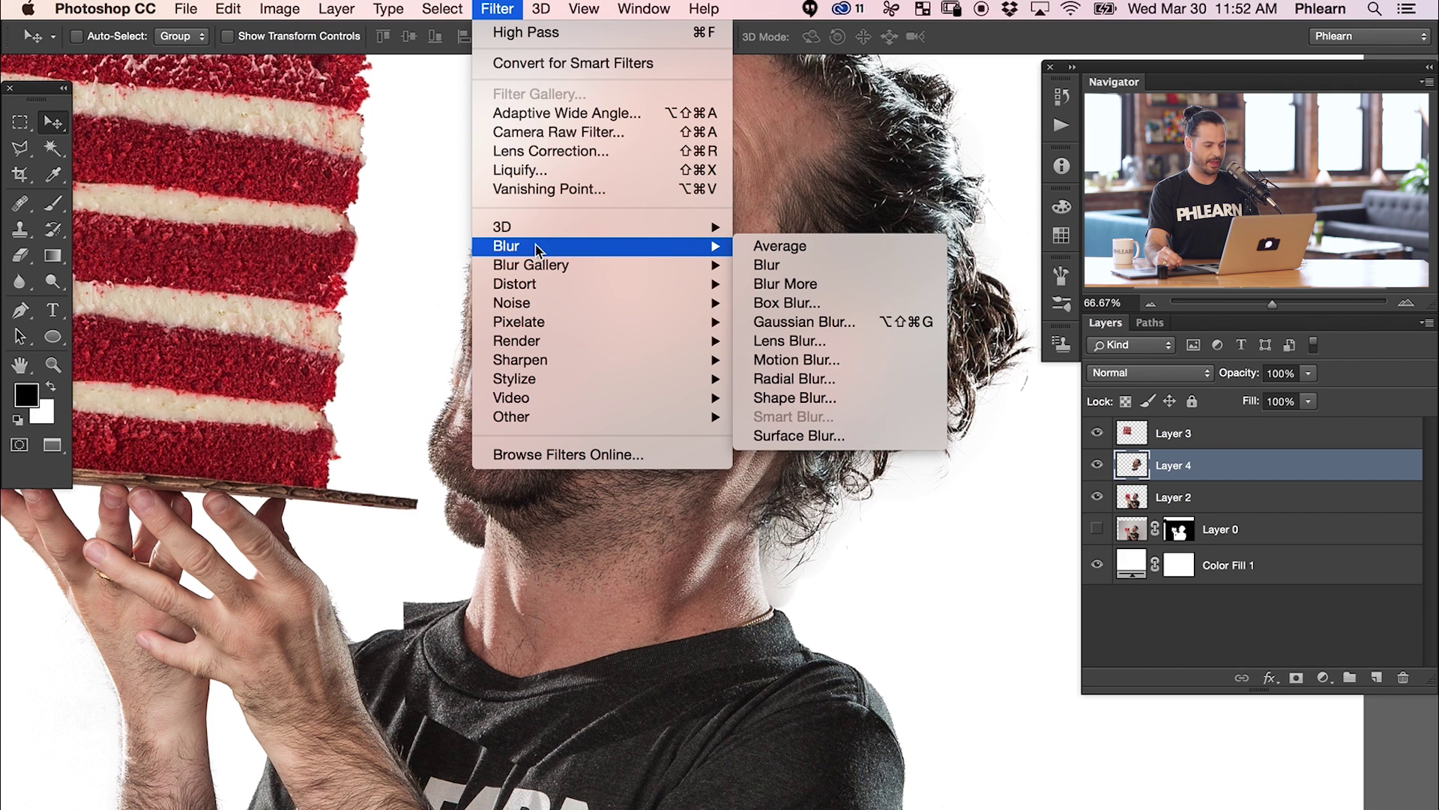
pyautogui.click(552, 169)
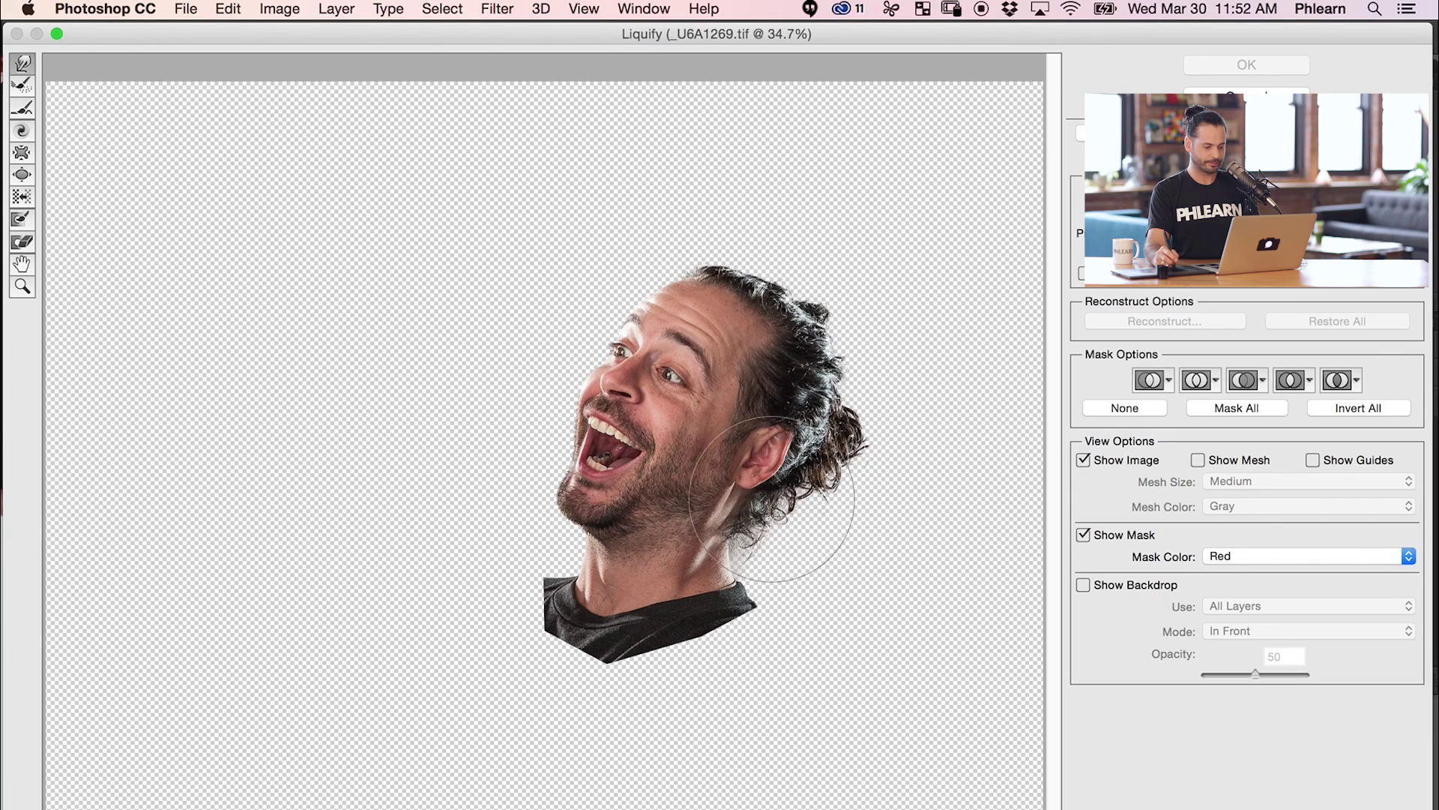
pyautogui.moveTo(482, 546); pyautogui.dragTo(277, 434)
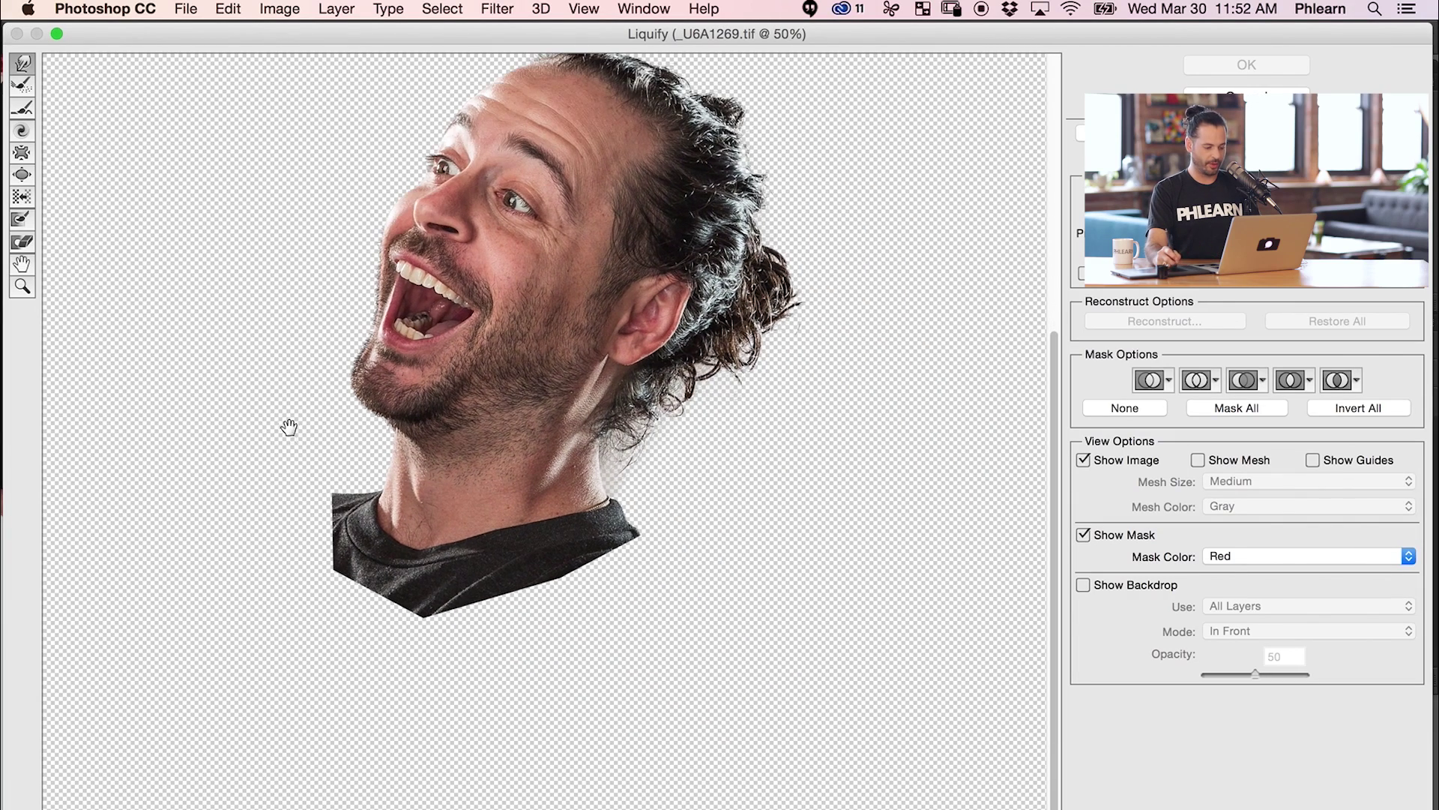
pyautogui.click(1084, 584)
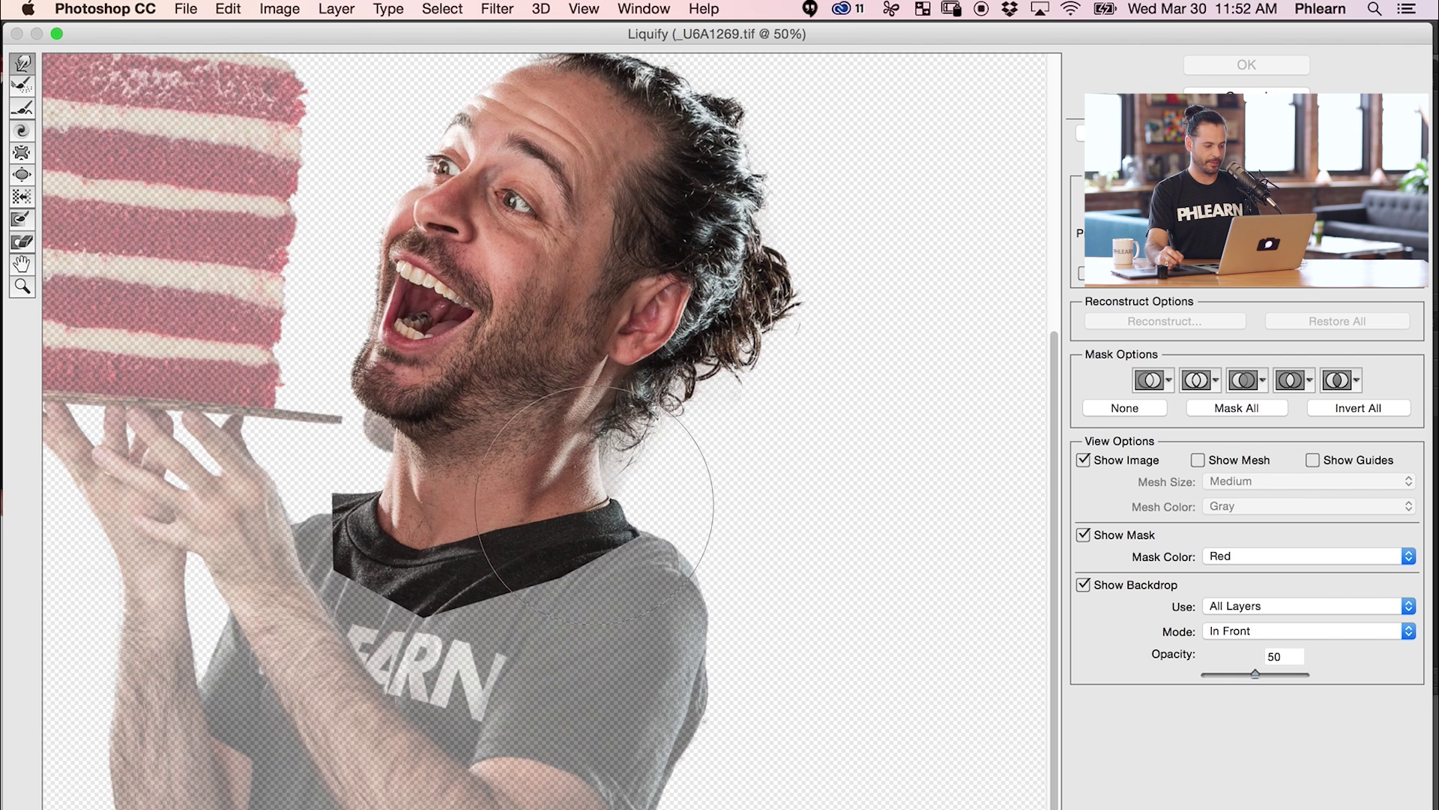
# Step: Push both sides of the enlarged neck and collar inward to match the body in the backdrop, and apply Liquify
pyautogui.moveTo(633, 521)
pyautogui.mouseDown()
pyautogui.moveTo(517, 534)
pyautogui.moveTo(677, 539)
pyautogui.moveTo(500, 547)
pyautogui.moveTo(685, 553)
pyautogui.moveTo(560, 560)
pyautogui.moveTo(647, 547)
pyautogui.moveTo(576, 550)
pyautogui.moveTo(623, 522)
pyautogui.moveTo(570, 514)
pyautogui.mouseUp()
pyautogui.moveTo(327, 525); pyautogui.dragTo(356, 536)
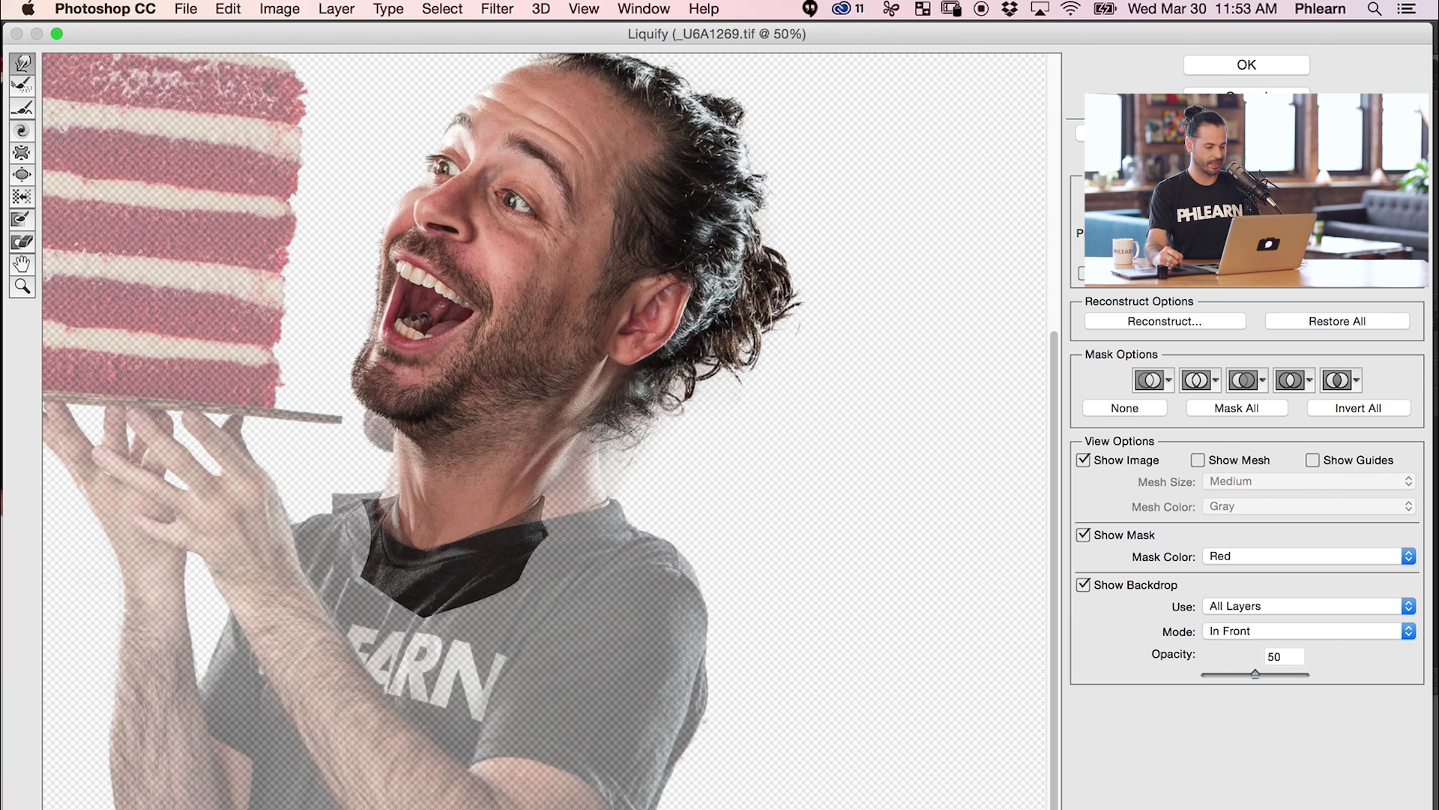
pyautogui.click(1215, 66)
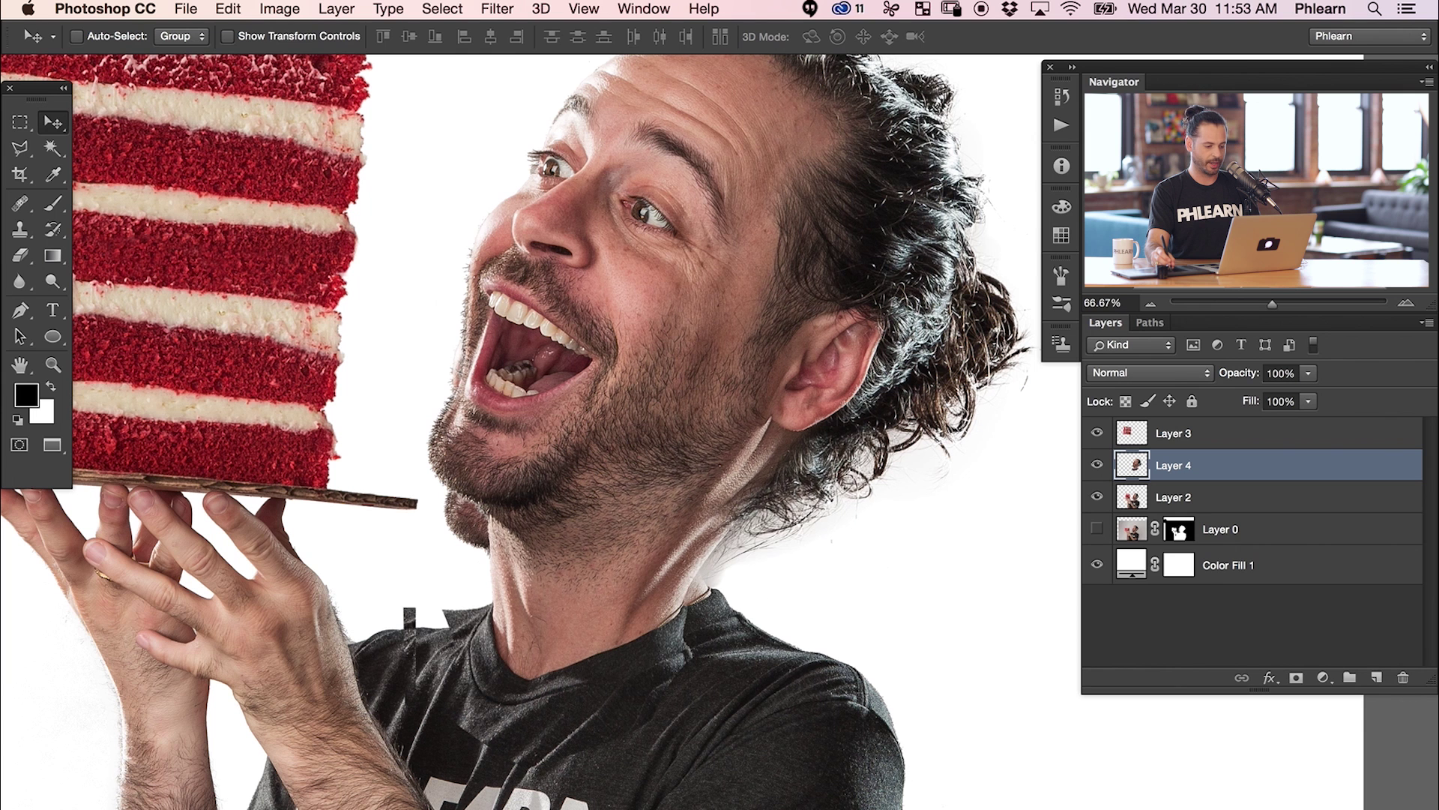
# Step: Hide Layer 4, mask out the original head on Layer 2 with the Brush tool, and show Layer 4 again
pyautogui.click(1098, 467)
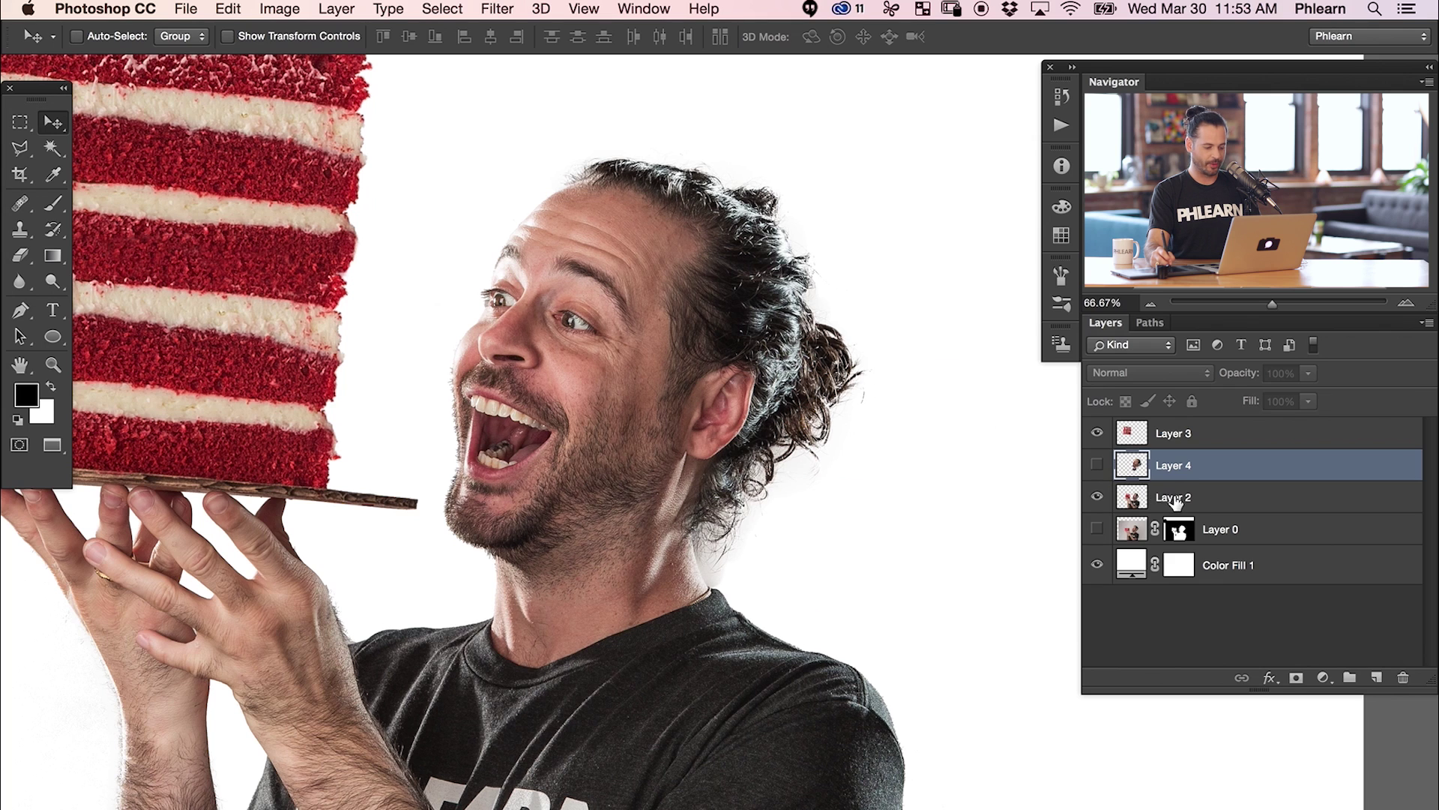
pyautogui.click(1175, 501)
pyautogui.click(1295, 679)
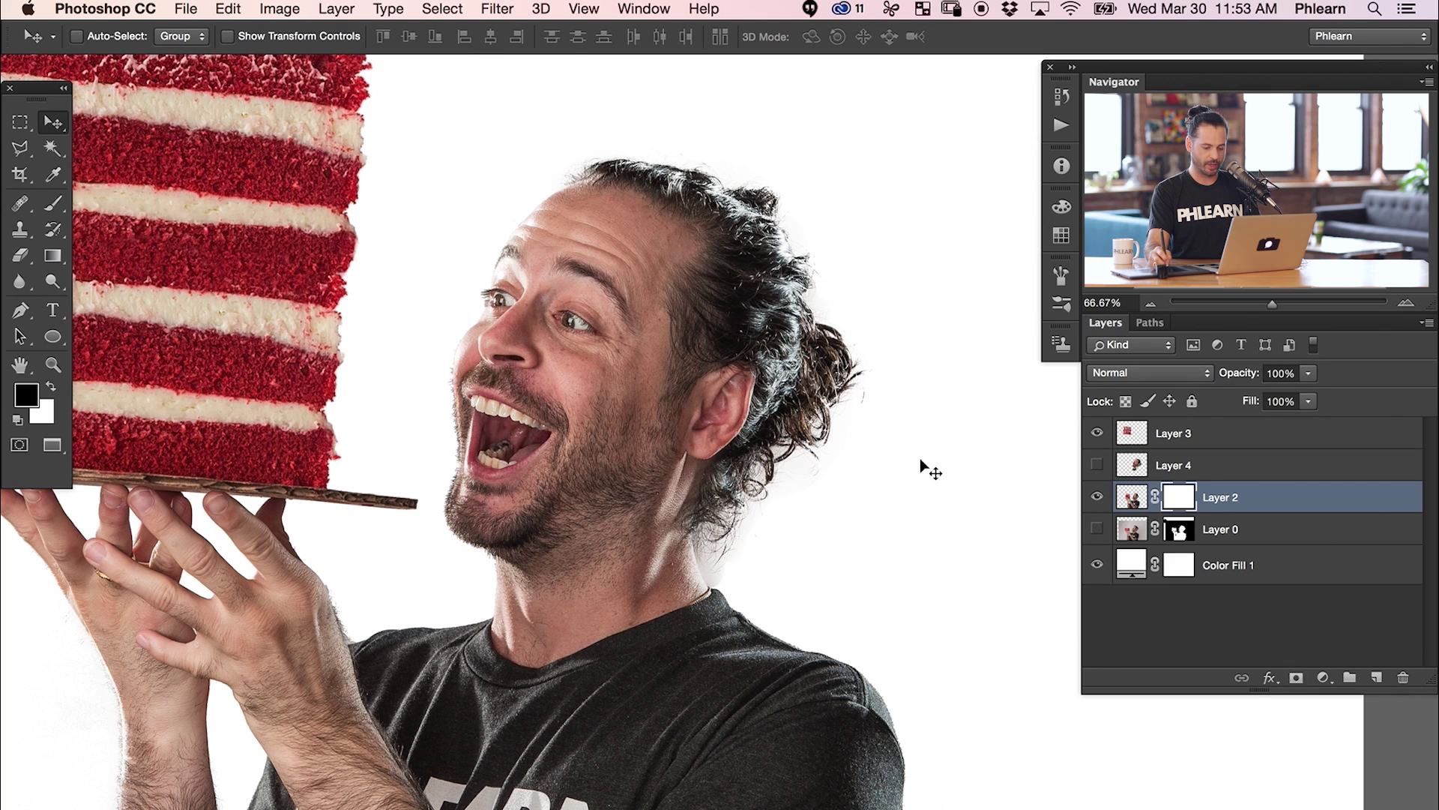
pyautogui.press('b')
pyautogui.keyDown('ctrl'); pyautogui.keyDown('alt'); pyautogui.moveTo(531, 381); pyautogui.dragTo(574, 381); pyautogui.keyUp('alt'); pyautogui.keyUp('ctrl')
pyautogui.press('x')
pyautogui.moveTo(542, 291)
pyautogui.keyDown('ctrl'); pyautogui.keyDown('alt'); pyautogui.mouseDown()
pyautogui.moveTo(566, 292)
pyautogui.moveTo(707, 167)
pyautogui.moveTo(835, 392)
pyautogui.moveTo(738, 471)
pyautogui.moveTo(664, 570)
pyautogui.moveTo(681, 566)
pyautogui.moveTo(611, 587)
pyautogui.moveTo(516, 587)
pyautogui.moveTo(479, 533)
pyautogui.moveTo(476, 438)
pyautogui.moveTo(508, 289)
pyautogui.moveTo(544, 460)
pyautogui.moveTo(610, 498)
pyautogui.moveTo(743, 364)
pyautogui.mouseUp(); pyautogui.keyUp('alt'); pyautogui.keyUp('ctrl')
pyautogui.press('x')
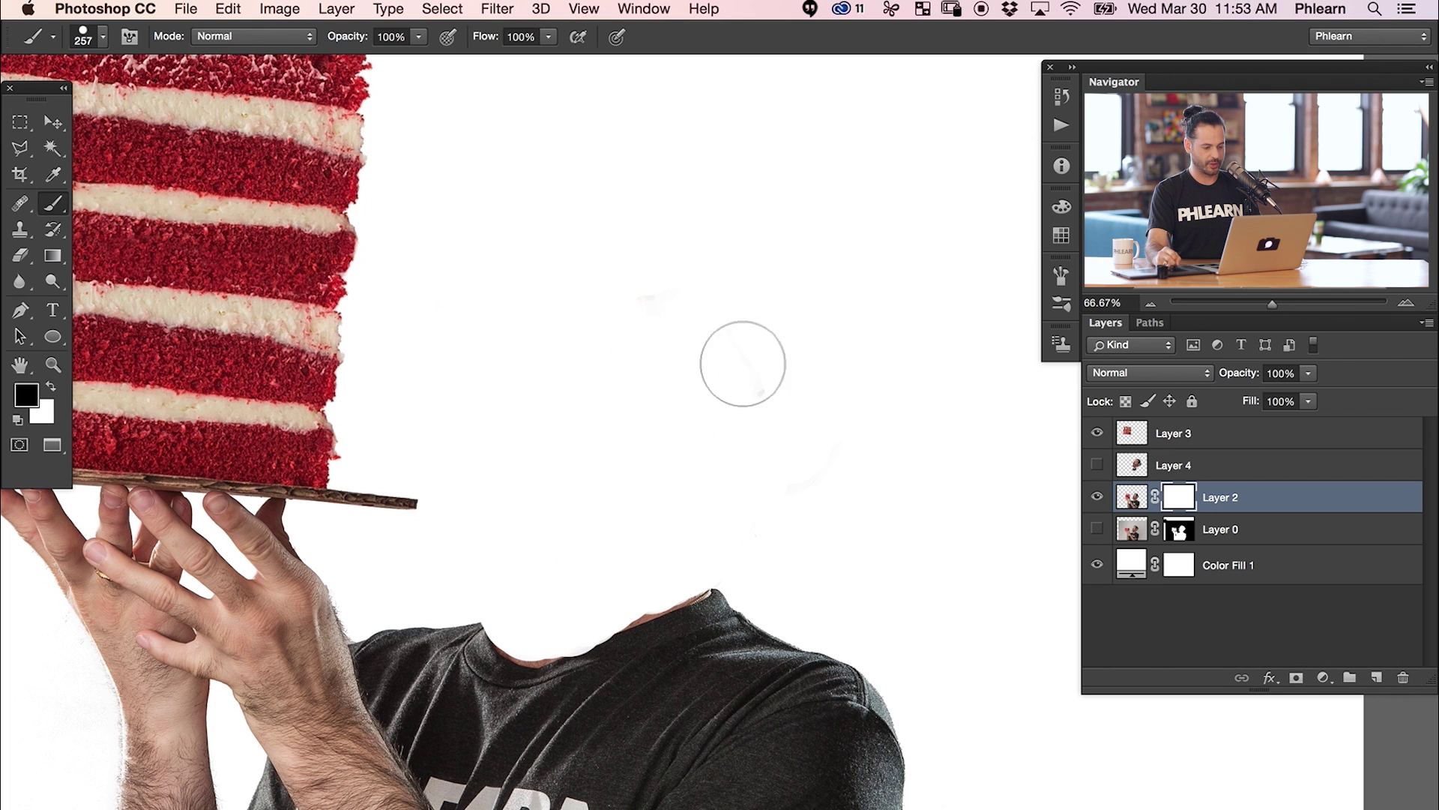
pyautogui.click(1098, 468)
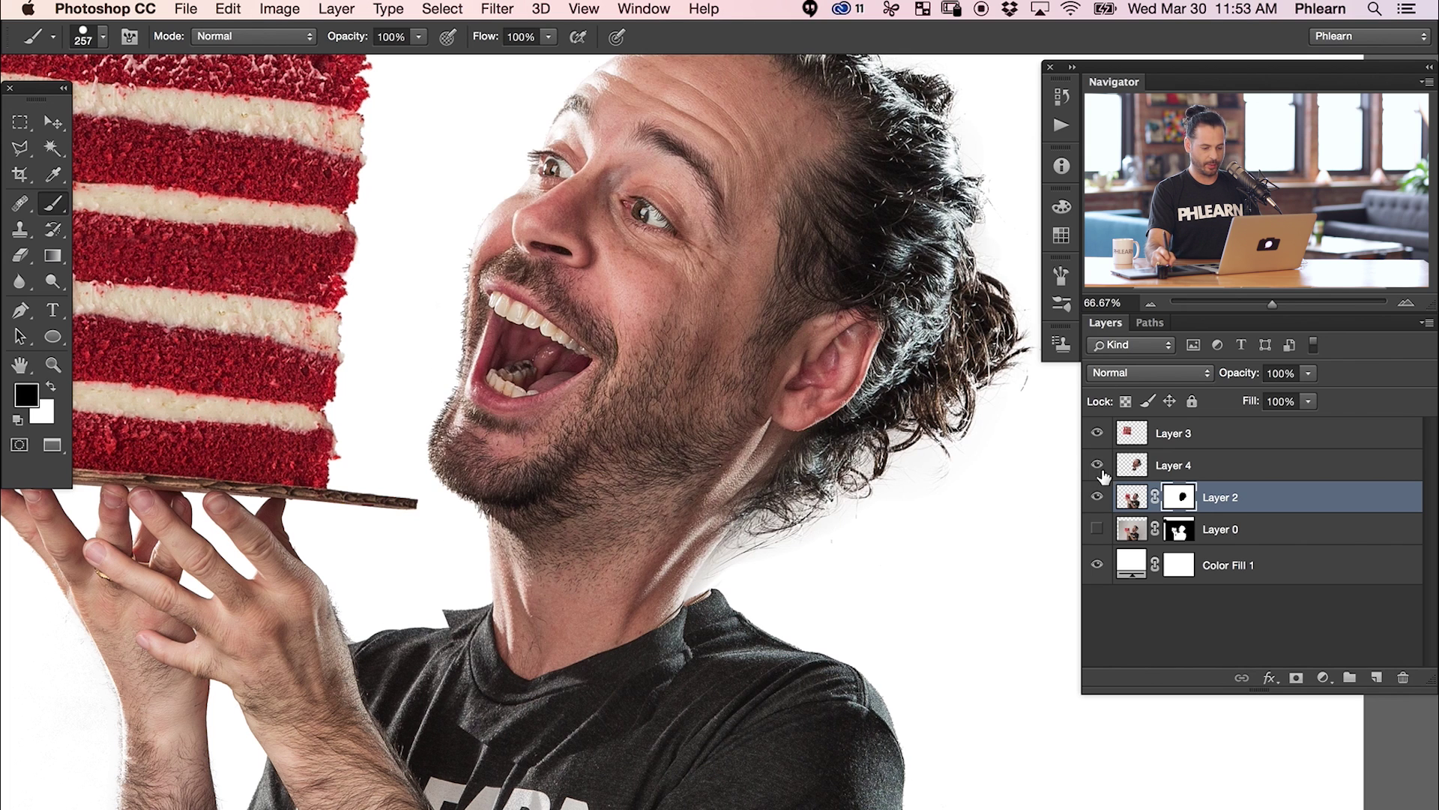
# Step: Move the enlarged head on Layer 4 slightly up and to the right to align its neck with the shirt
pyautogui.click(1176, 464)
pyautogui.press('v')
pyautogui.moveTo(742, 590); pyautogui.dragTo(750, 577)
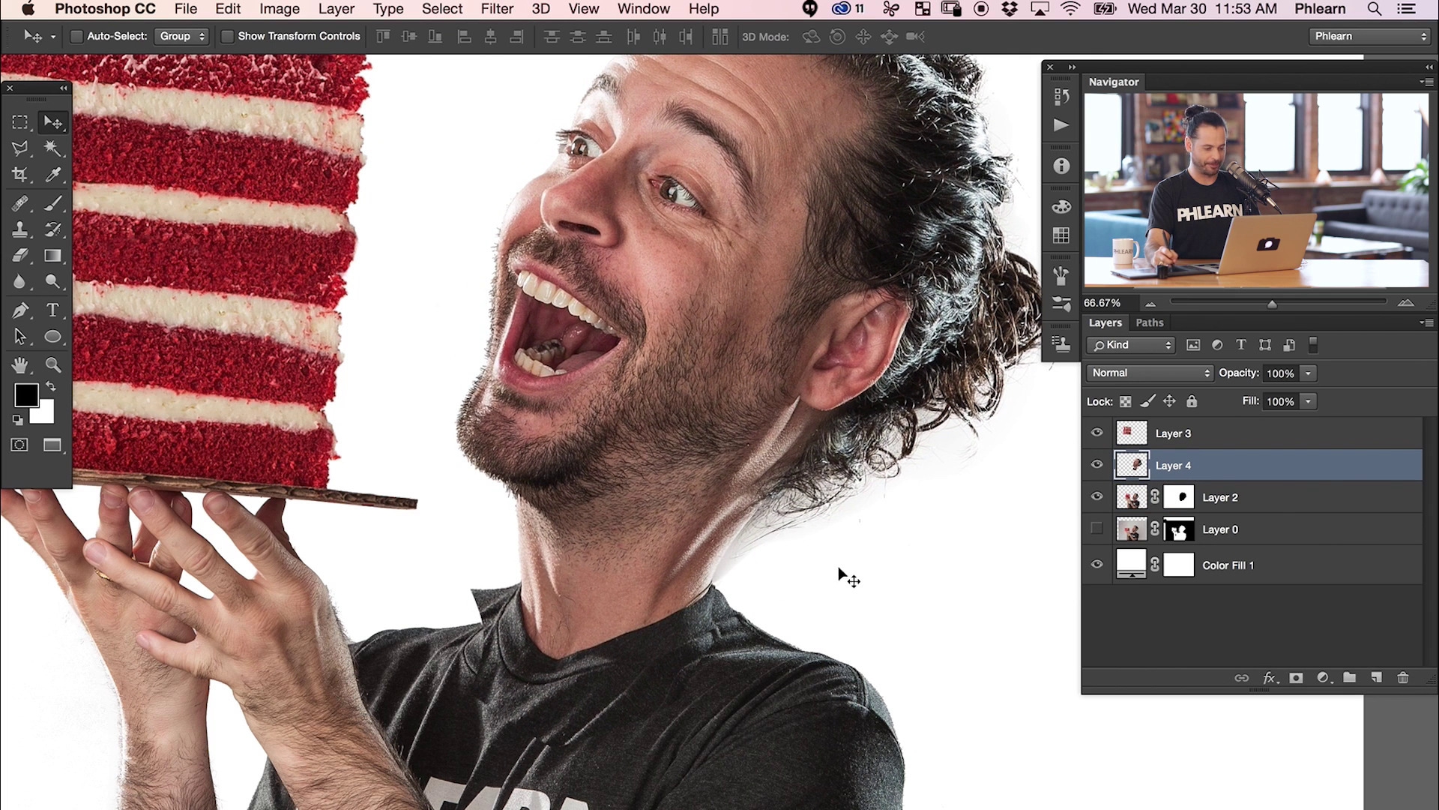
# Step: Add a layer mask to Layer 4 and paint out the copied shirt fabric below the collar with the 257 px brush
pyautogui.hotkey('ctrl', '+')
pyautogui.scroll(-3, 578, 610)
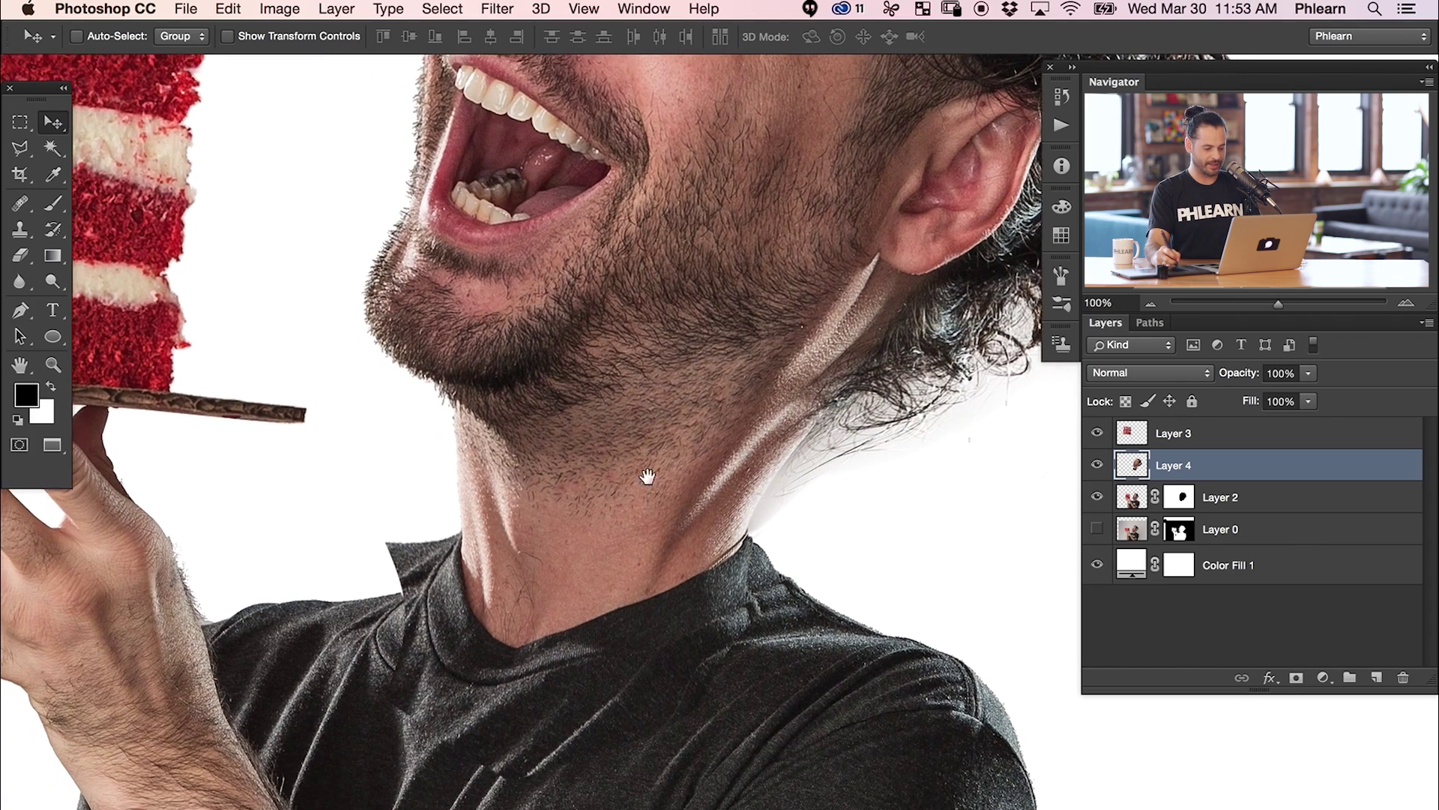
pyautogui.click(1097, 468)
pyautogui.click(1096, 469)
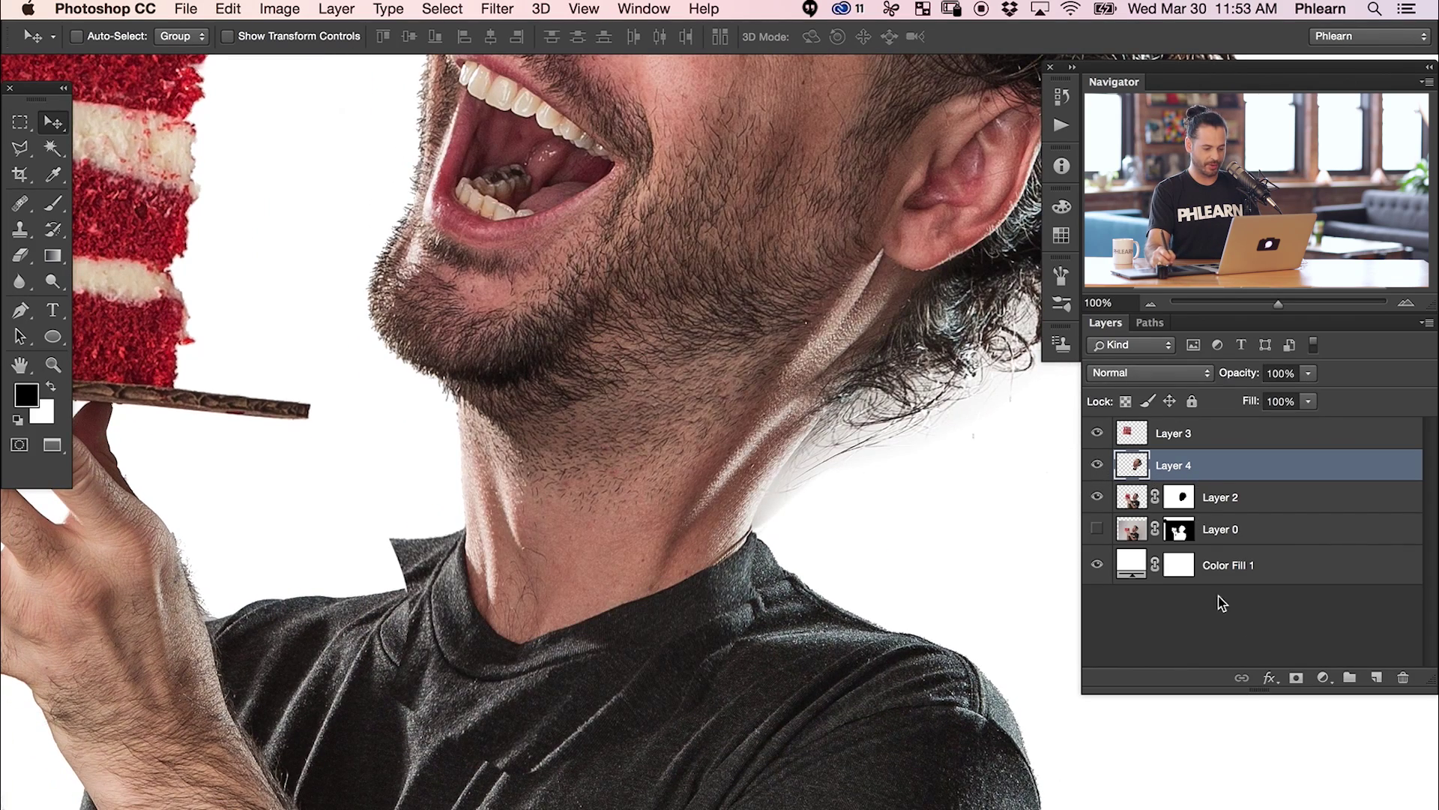
pyautogui.click(1295, 678)
pyautogui.press('b')
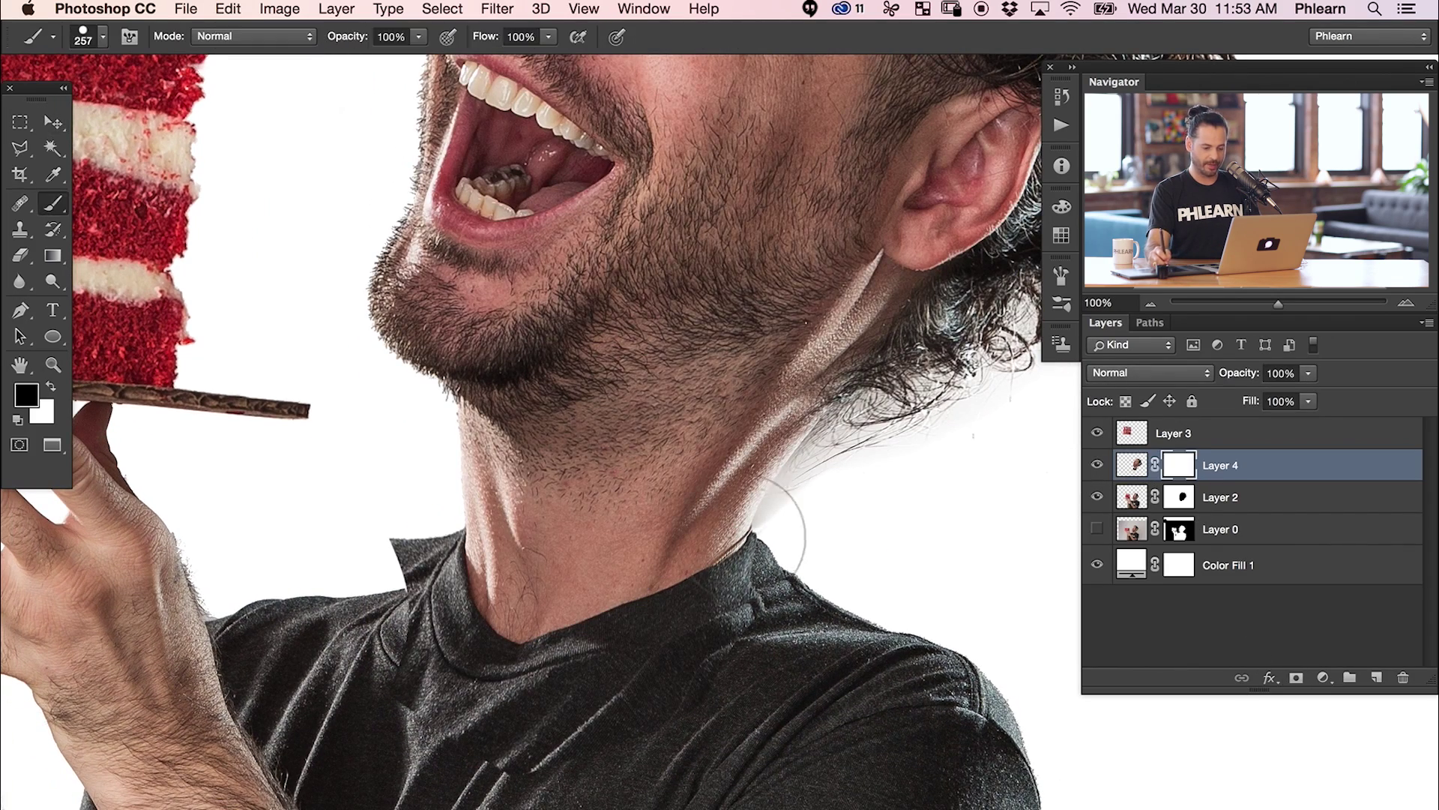
pyautogui.moveTo(609, 715); pyautogui.dragTo(612, 537)
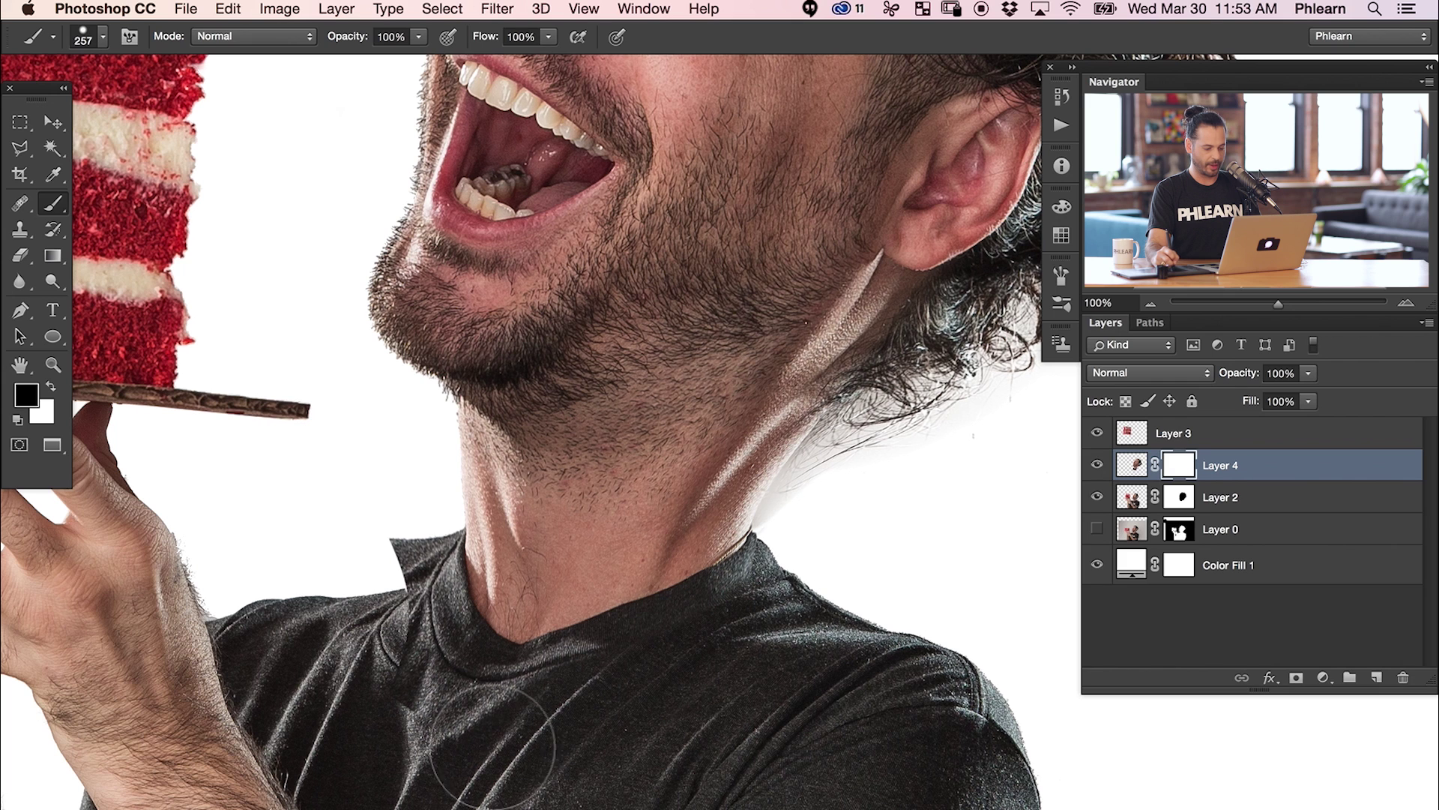
pyautogui.moveTo(401, 638)
pyautogui.mouseDown()
pyautogui.moveTo(417, 581)
pyautogui.moveTo(414, 630)
pyautogui.moveTo(456, 629)
pyautogui.moveTo(464, 606)
pyautogui.moveTo(442, 607)
pyautogui.moveTo(460, 618)
pyautogui.moveTo(422, 664)
pyautogui.moveTo(419, 622)
pyautogui.moveTo(384, 643)
pyautogui.mouseUp()
pyautogui.press('x')
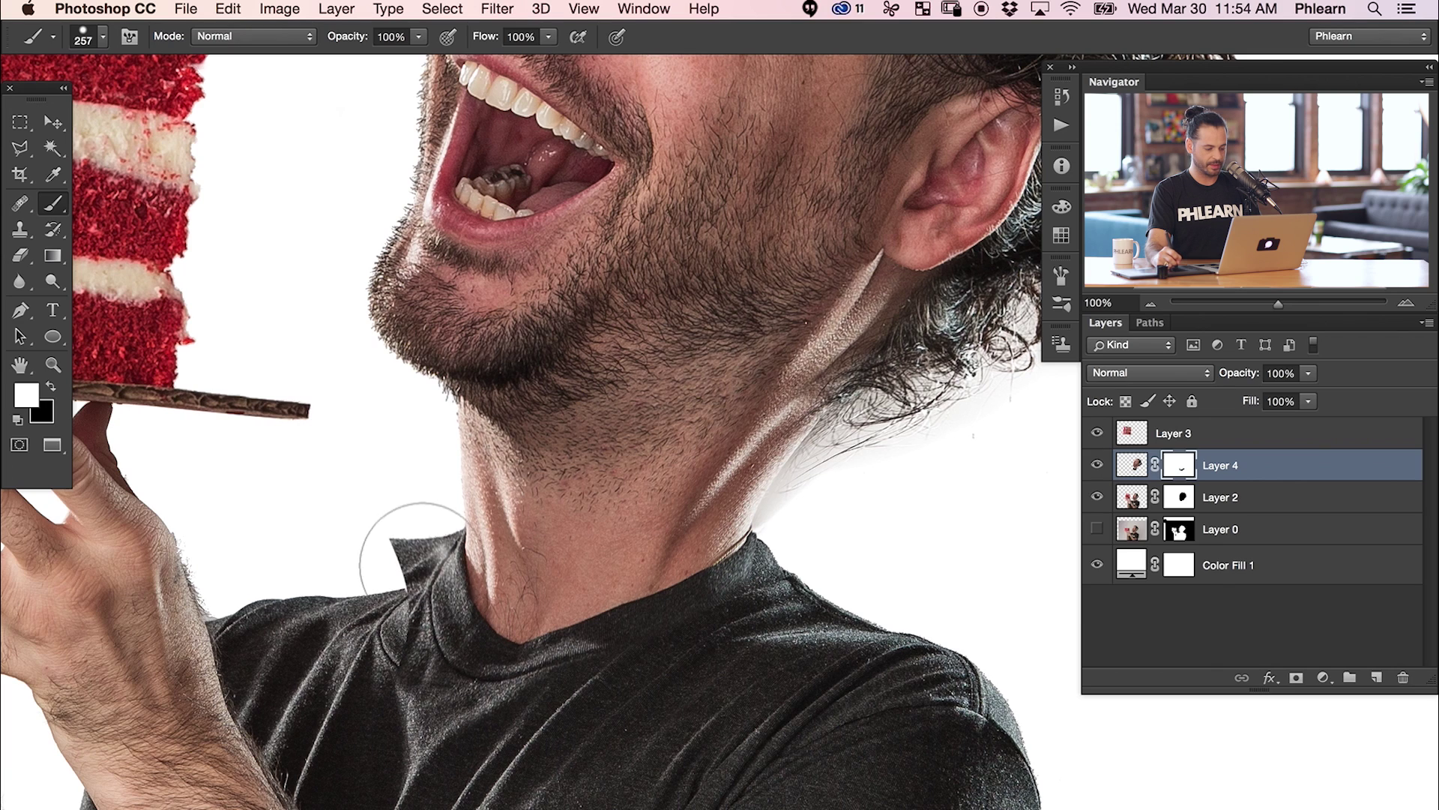
# Step: Mask away the leftover shirt corner beside the neck on Layer 4 with a 42 px brush, following the collar and shoulder edge
pyautogui.press('x')
pyautogui.press('super+equal')
pyautogui.press('super+equal')
pyautogui.moveTo(556, 626); pyautogui.dragTo(757, 353)
pyautogui.moveTo(359, 630); pyautogui.dragTo(822, 588)
pyautogui.moveTo(509, 380)
pyautogui.mouseDown()
pyautogui.moveTo(501, 455)
pyautogui.moveTo(317, 385)
pyautogui.mouseUp()
pyautogui.moveTo(427, 378)
pyautogui.mouseDown()
pyautogui.moveTo(473, 366)
pyautogui.moveTo(474, 391)
pyautogui.moveTo(518, 401)
pyautogui.moveTo(476, 401)
pyautogui.mouseUp()
pyautogui.moveTo(563, 348); pyautogui.dragTo(546, 358)
pyautogui.moveTo(555, 374)
pyautogui.mouseDown()
pyautogui.moveTo(524, 369)
pyautogui.moveTo(575, 334)
pyautogui.moveTo(598, 338)
pyautogui.moveTo(584, 368)
pyautogui.moveTo(572, 344)
pyautogui.moveTo(553, 402)
pyautogui.moveTo(448, 484)
pyautogui.mouseUp()
pyautogui.moveTo(589, 503)
pyautogui.keyDown('ctrl'); pyautogui.keyDown('alt'); pyautogui.mouseDown()
pyautogui.moveTo(526, 495)
pyautogui.moveTo(599, 438)
pyautogui.mouseUp(); pyautogui.keyUp('alt'); pyautogui.keyUp('ctrl')
pyautogui.press('x')
pyautogui.press('x')
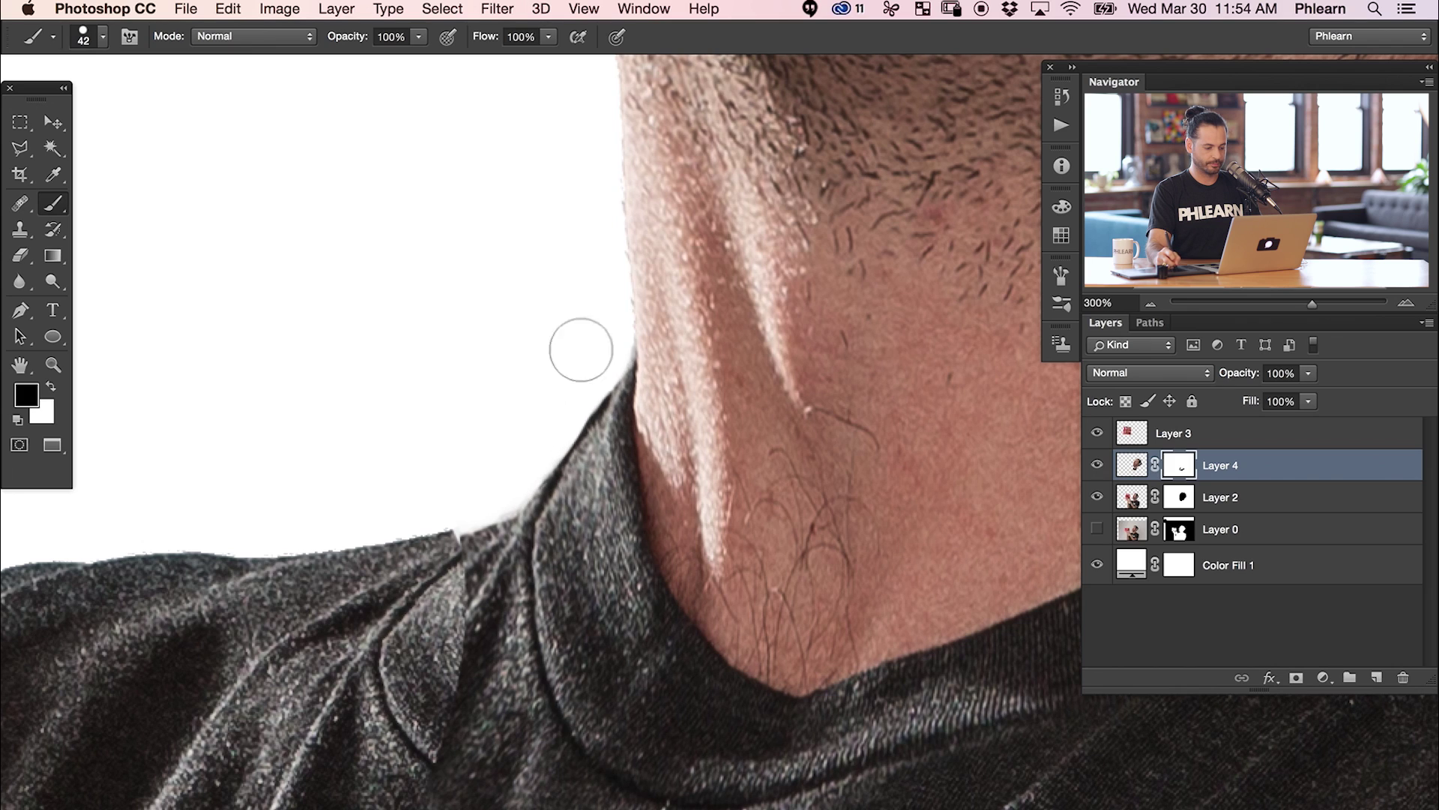
# Step: Reshape Layer 4's neck and collar edge in Liquify to meet the shoulder, then undo and redo the warp to compare
pyautogui.press('super+0')
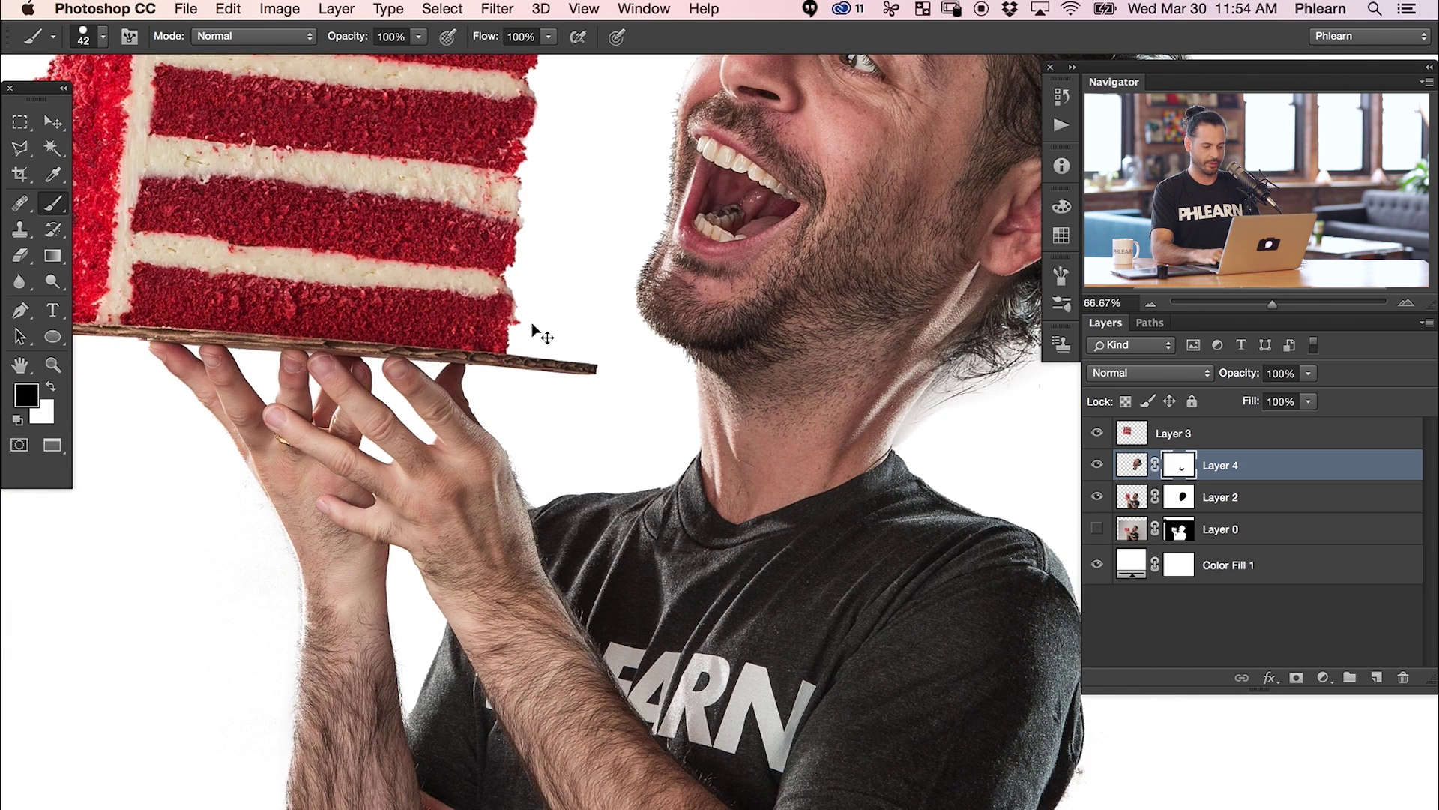
pyautogui.press('super+equal')
pyautogui.moveTo(805, 482); pyautogui.dragTo(656, 530)
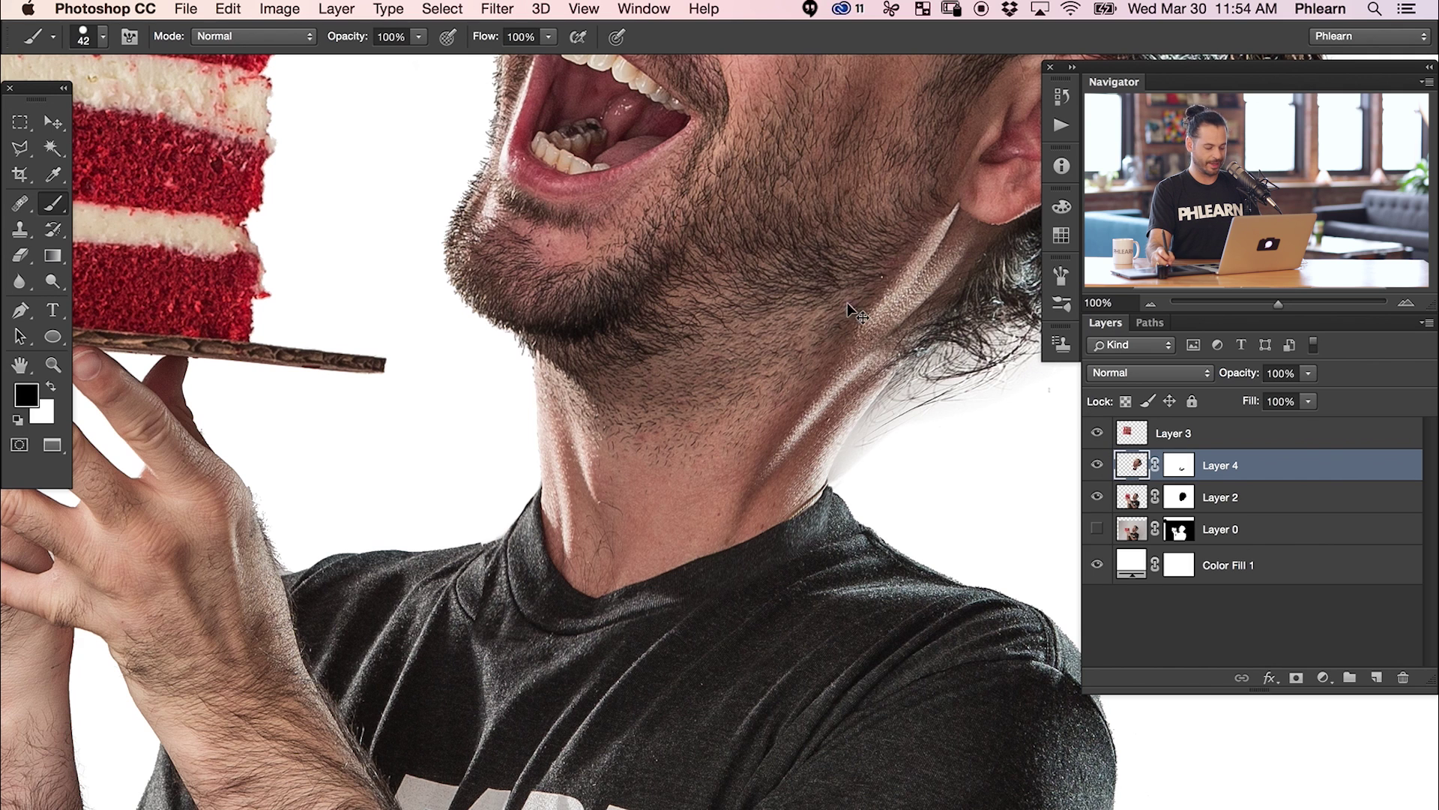
pyautogui.click(496, 9)
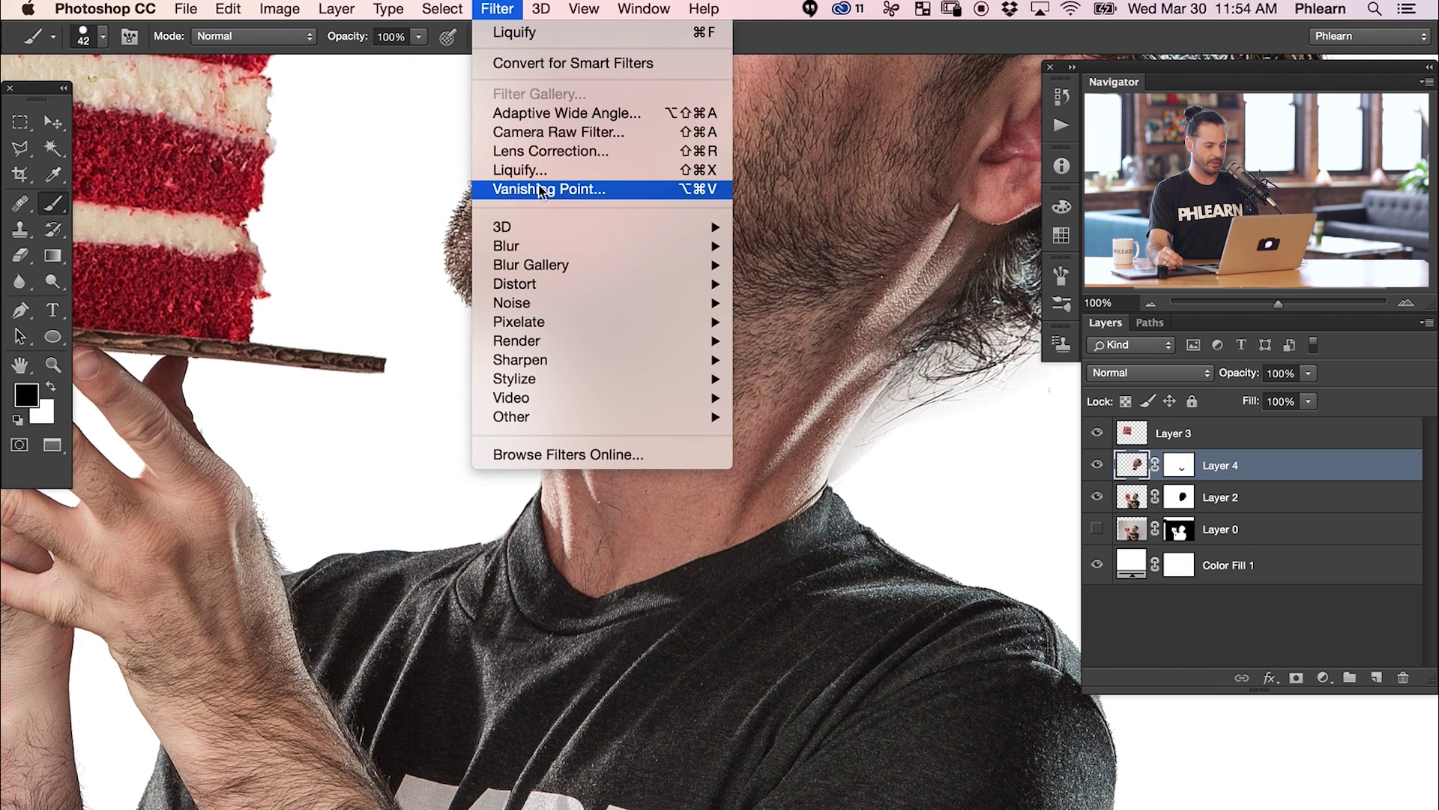
pyautogui.click(538, 172)
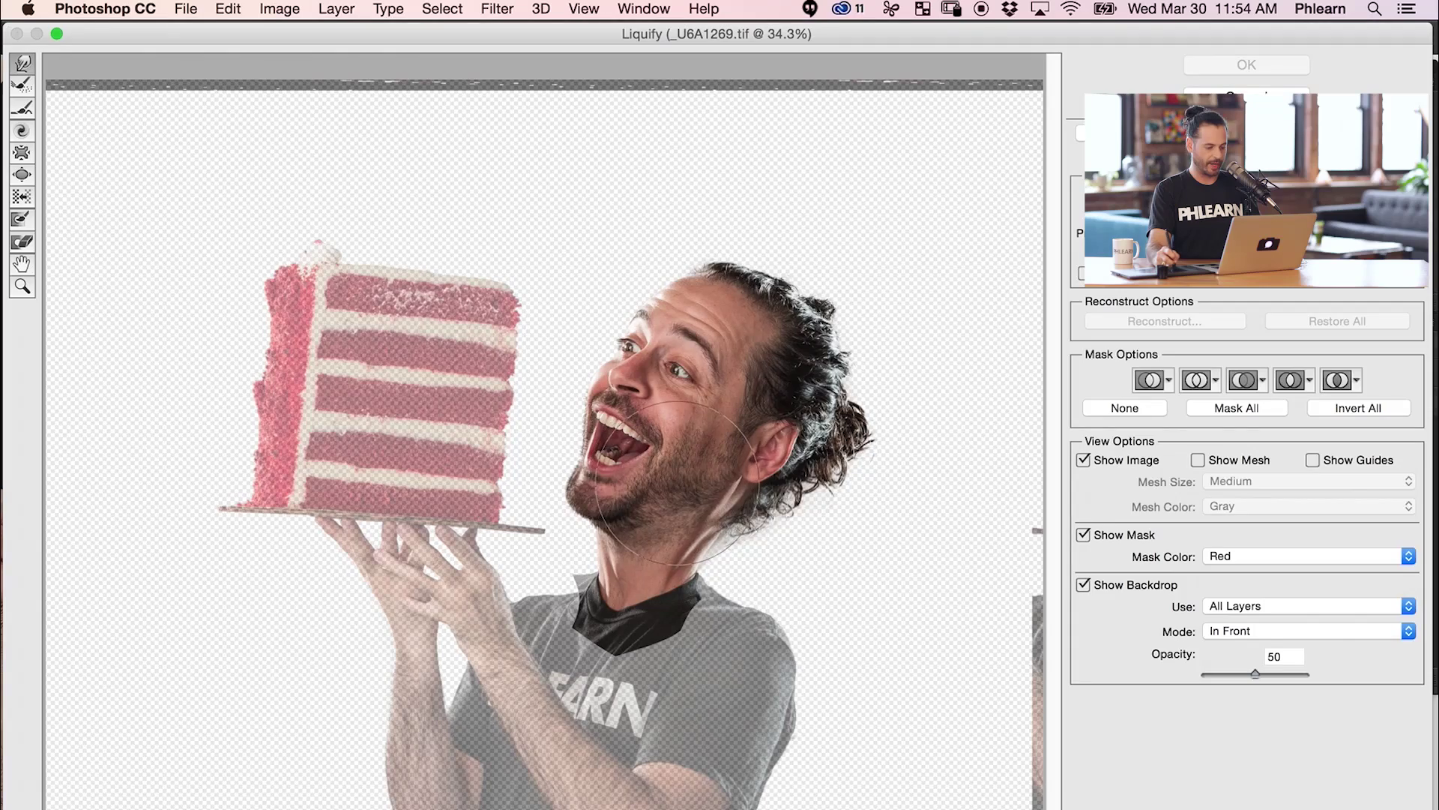
pyautogui.press('super+plus')
pyautogui.press('super+plus')
pyautogui.press('super+plus')
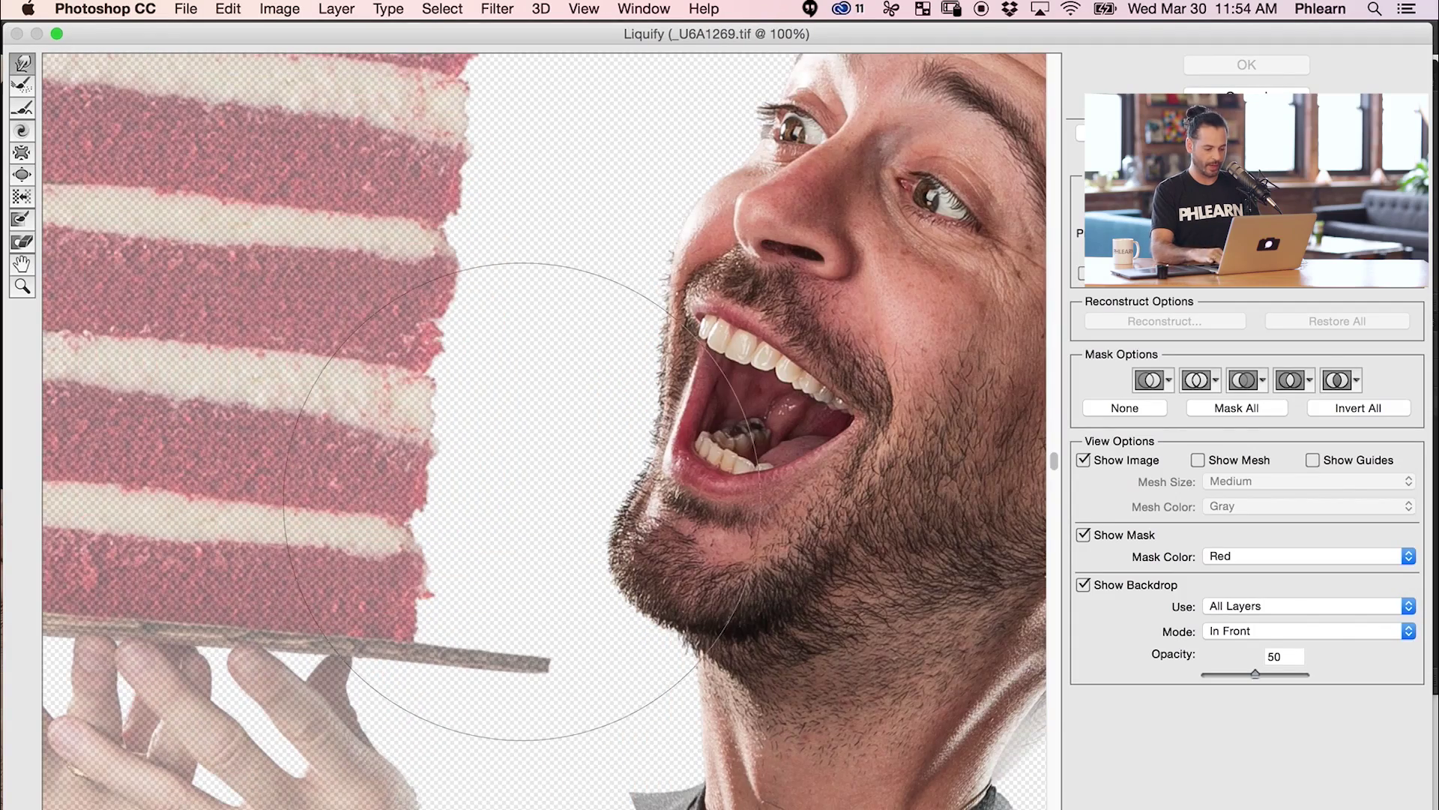
pyautogui.moveTo(662, 272); pyautogui.dragTo(637, 78)
pyautogui.moveTo(672, 509)
pyautogui.mouseDown()
pyautogui.moveTo(485, 475)
pyautogui.moveTo(330, 497)
pyautogui.mouseUp()
pyautogui.moveTo(659, 499)
pyautogui.mouseDown()
pyautogui.moveTo(563, 542)
pyautogui.moveTo(641, 519)
pyautogui.moveTo(551, 536)
pyautogui.moveTo(631, 506)
pyautogui.moveTo(580, 521)
pyautogui.moveTo(607, 463)
pyautogui.mouseUp()
pyautogui.moveTo(578, 411); pyautogui.dragTo(592, 440)
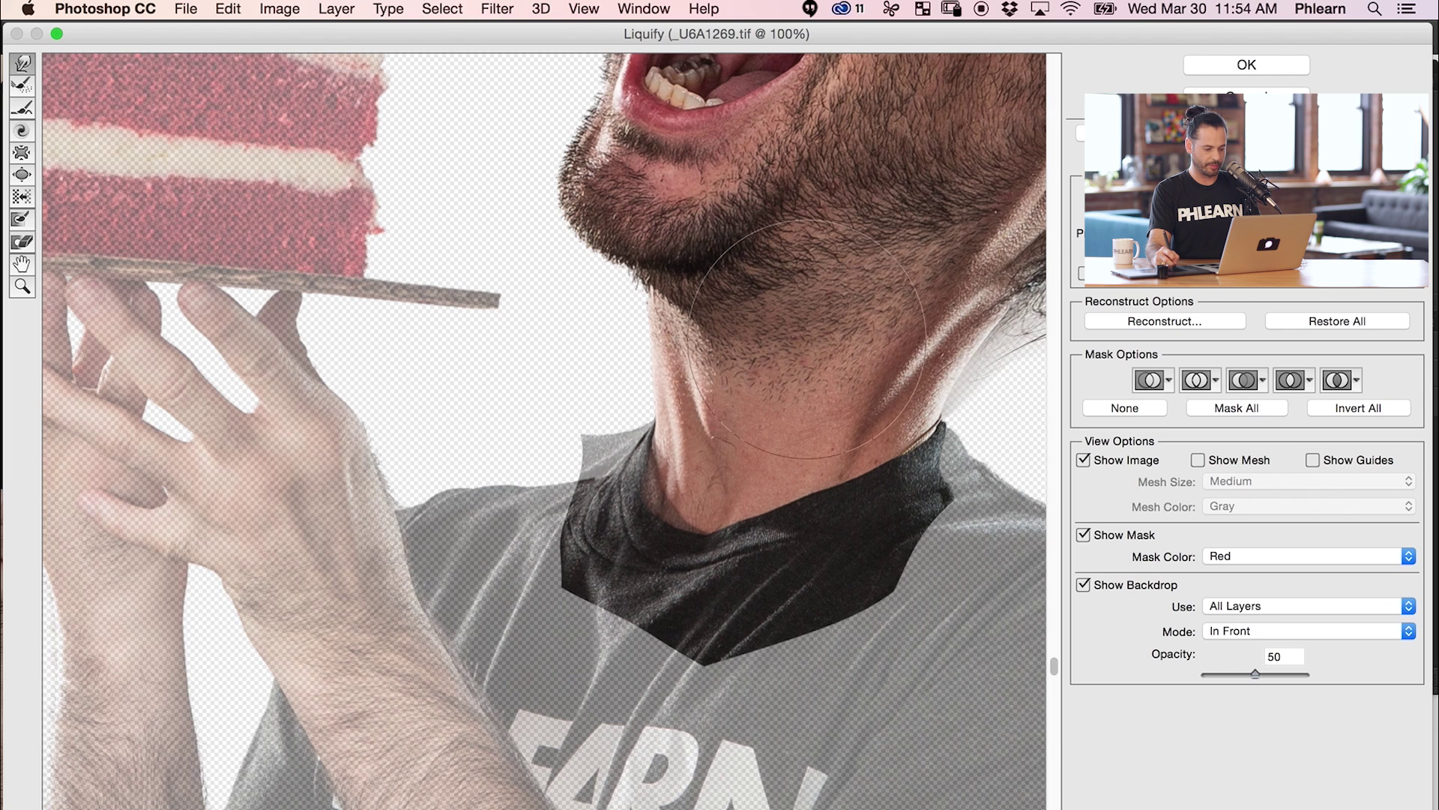
pyautogui.click(1254, 63)
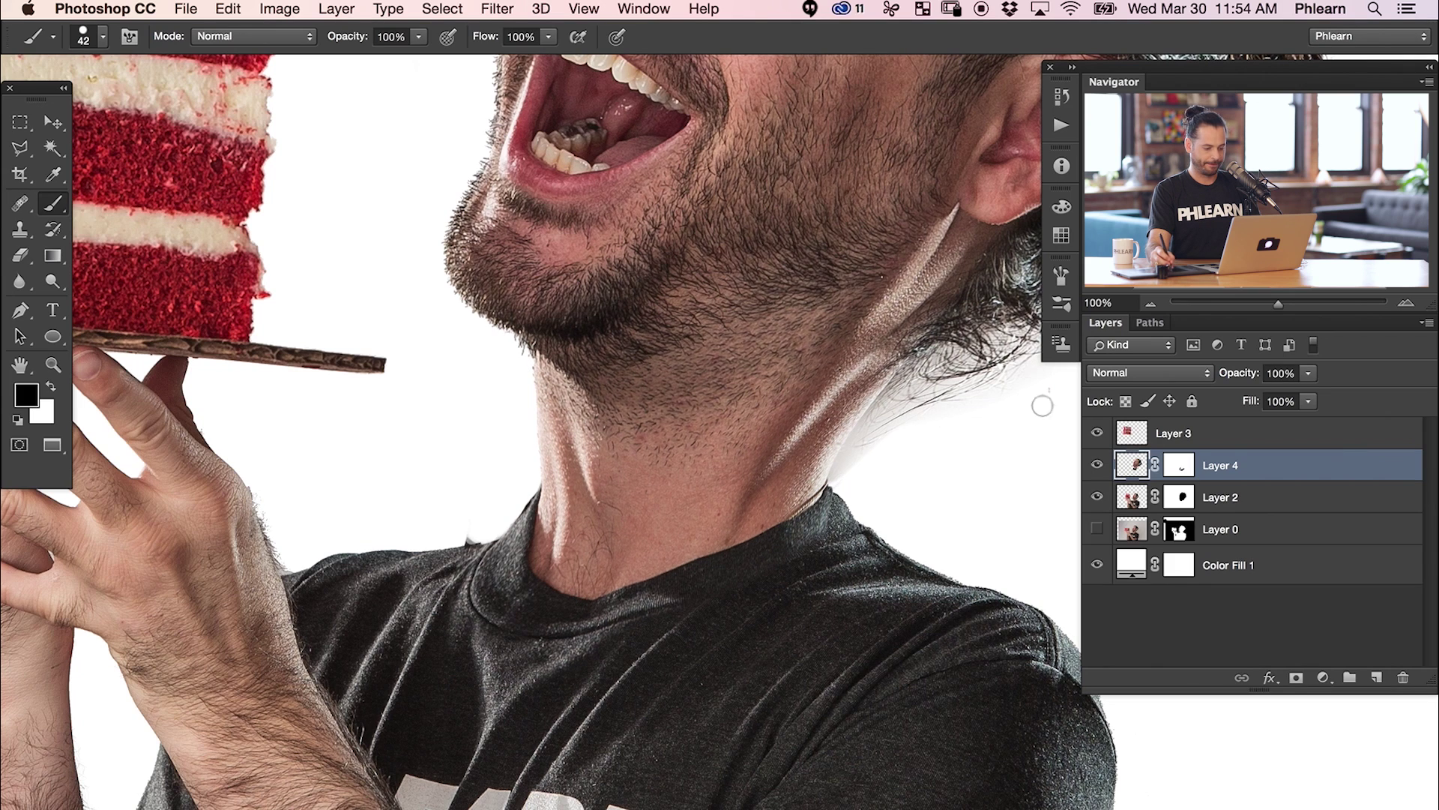
pyautogui.press('super+z')
pyautogui.press('super+z')
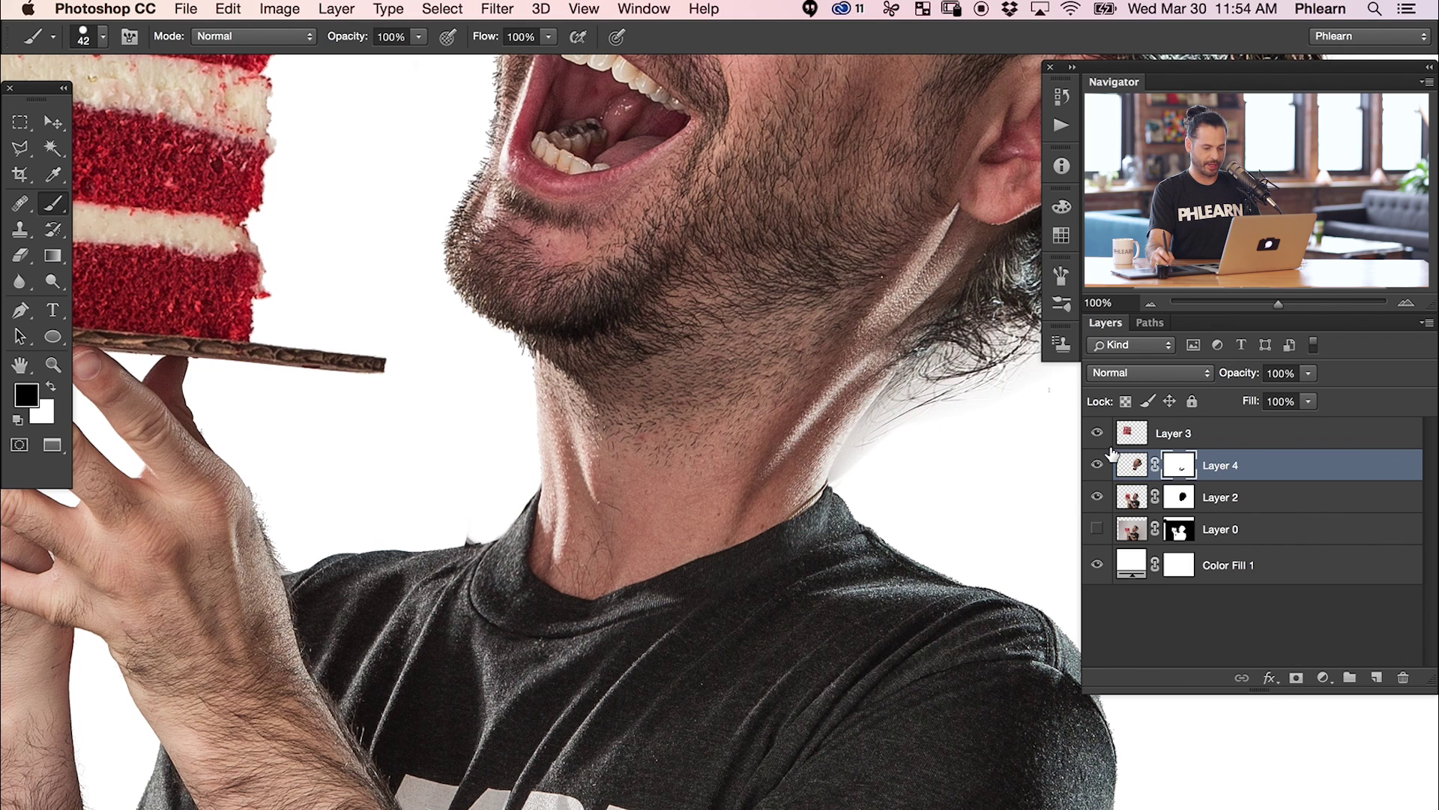
# Step: Inspect the collar and neck blend up close, and compare the whole image with Layer 4 hidden and shown
pyautogui.press('super+equal')
pyautogui.press('super+equal')
pyautogui.moveTo(352, 684); pyautogui.dragTo(848, 487)
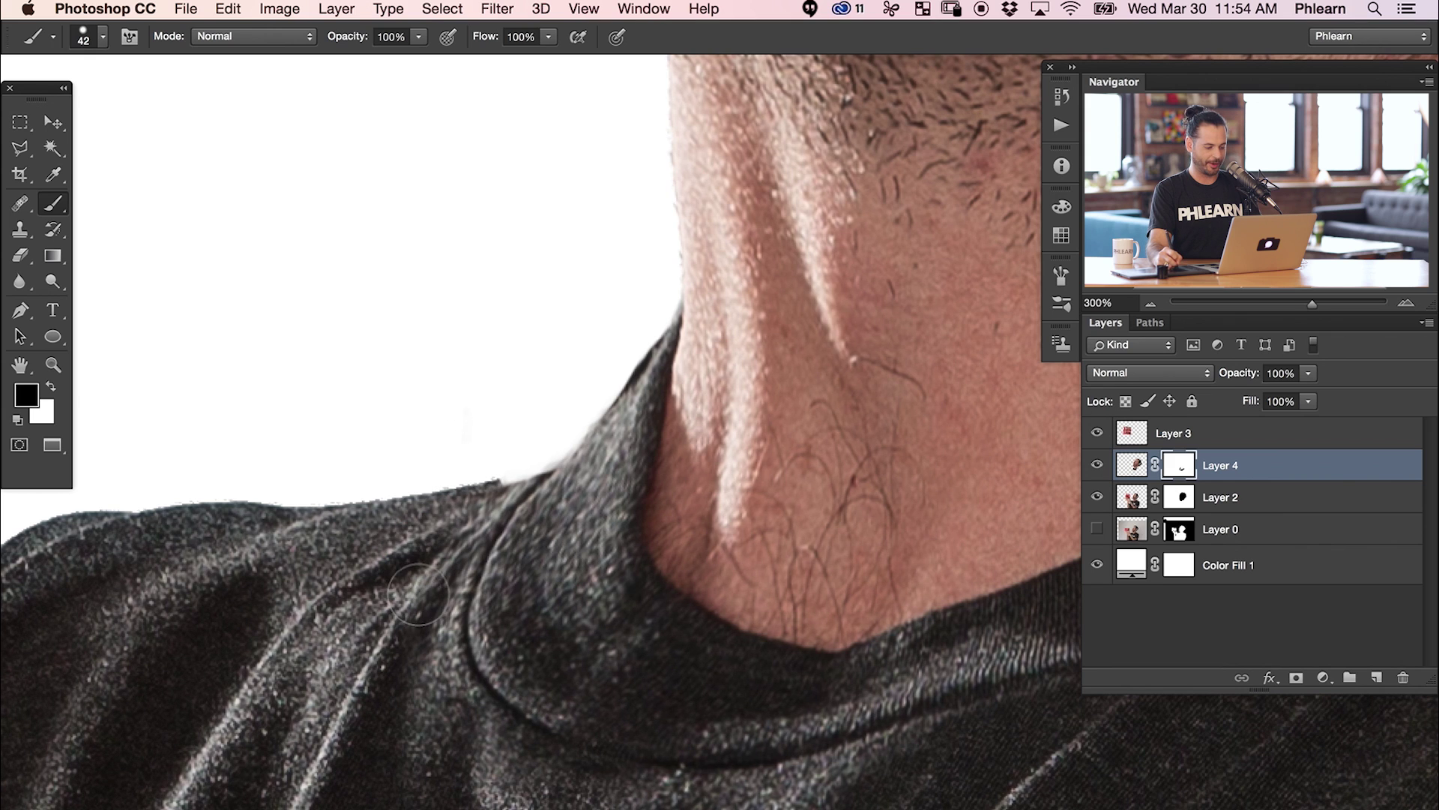
pyautogui.moveTo(397, 630); pyautogui.dragTo(424, 685)
pyautogui.press('x')
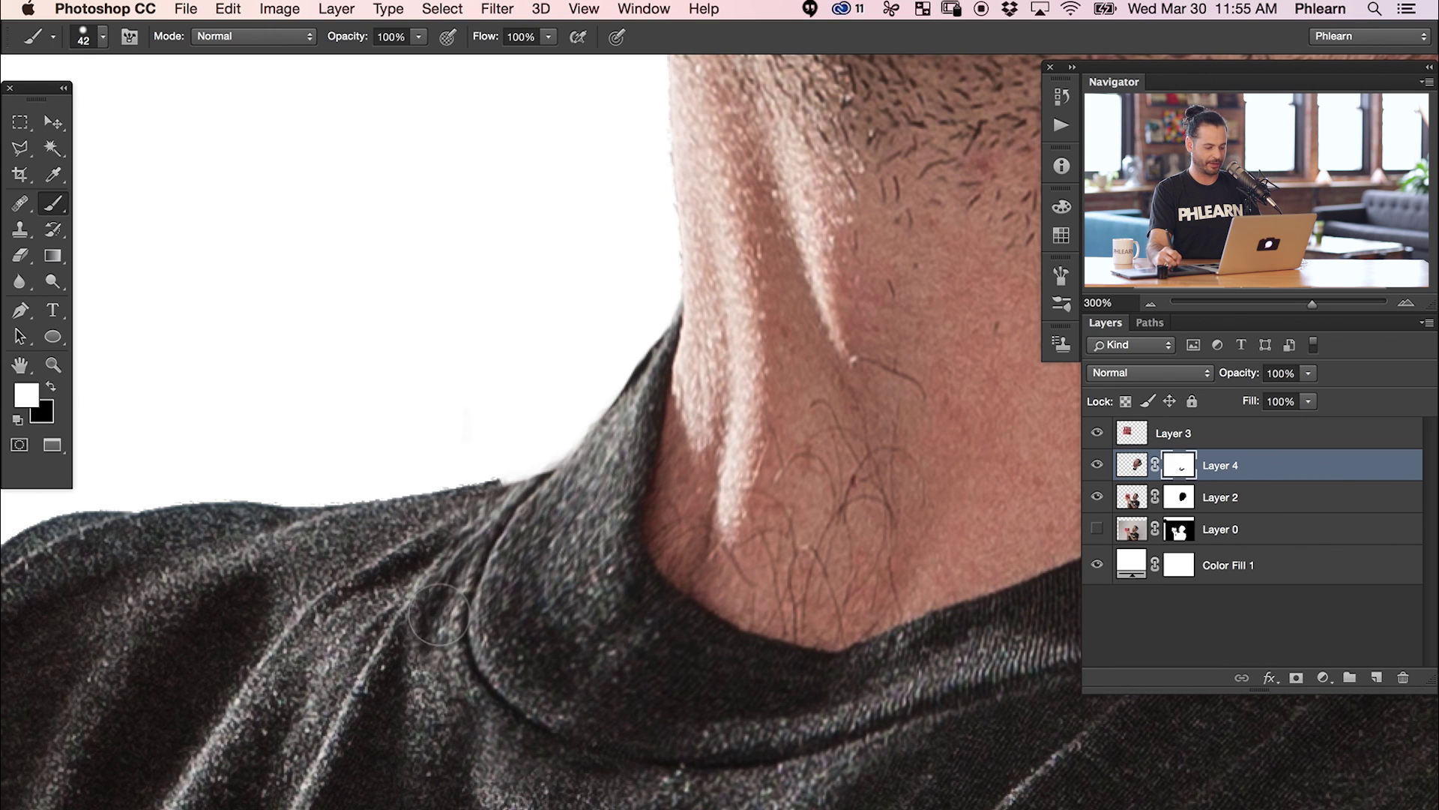
pyautogui.press('super+0')
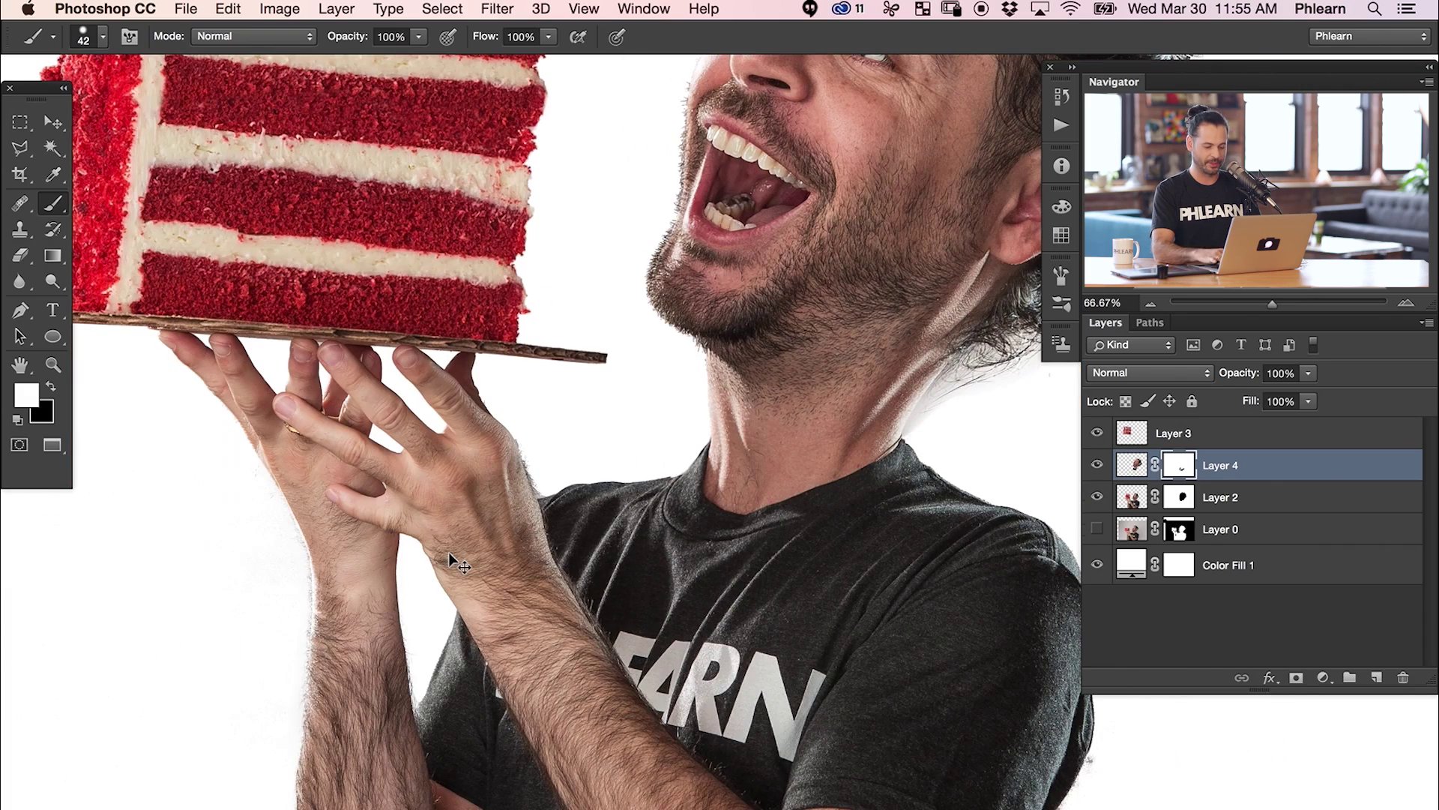
pyautogui.moveTo(814, 460); pyautogui.dragTo(754, 542)
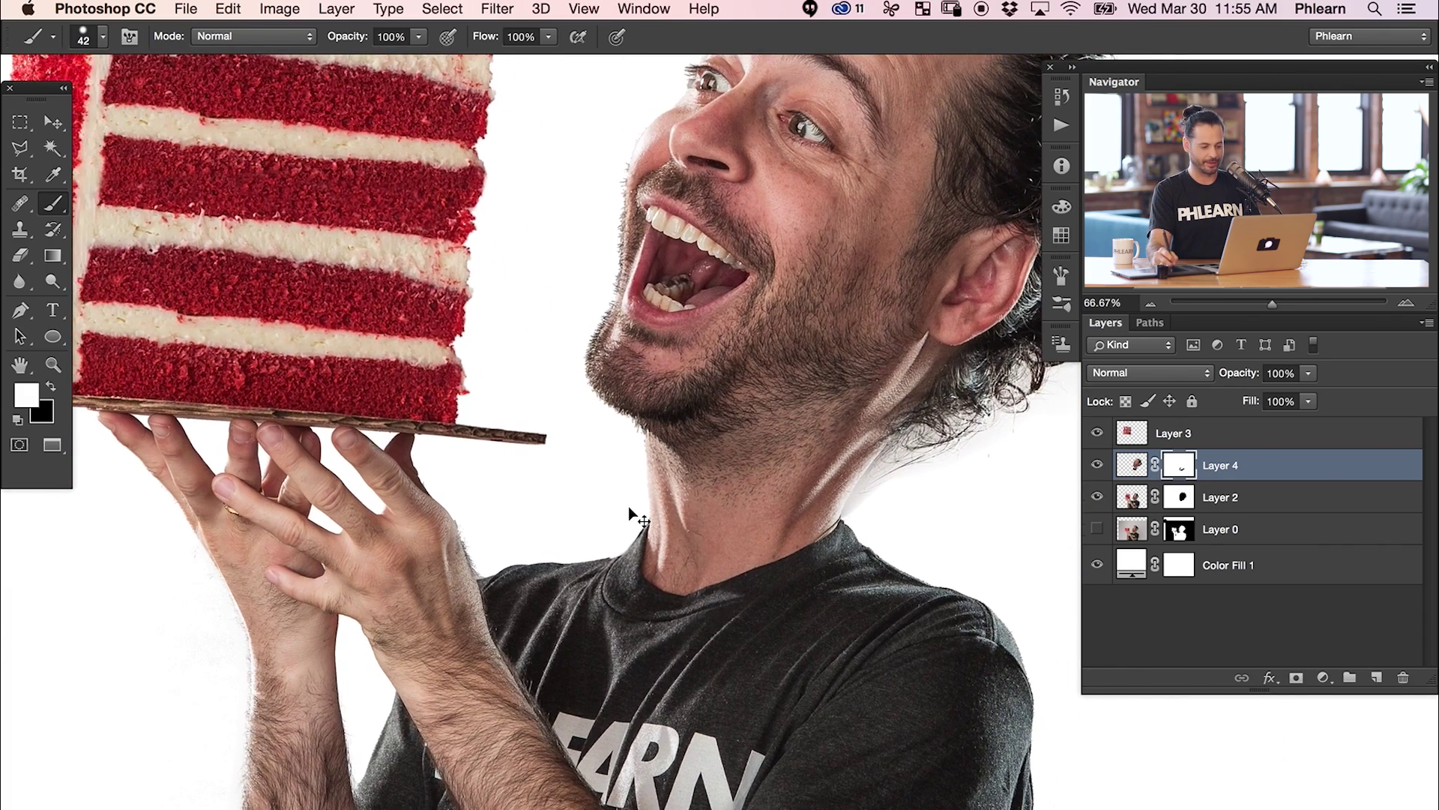
pyautogui.press('super+minus')
pyautogui.moveTo(677, 614); pyautogui.dragTo(405, 566)
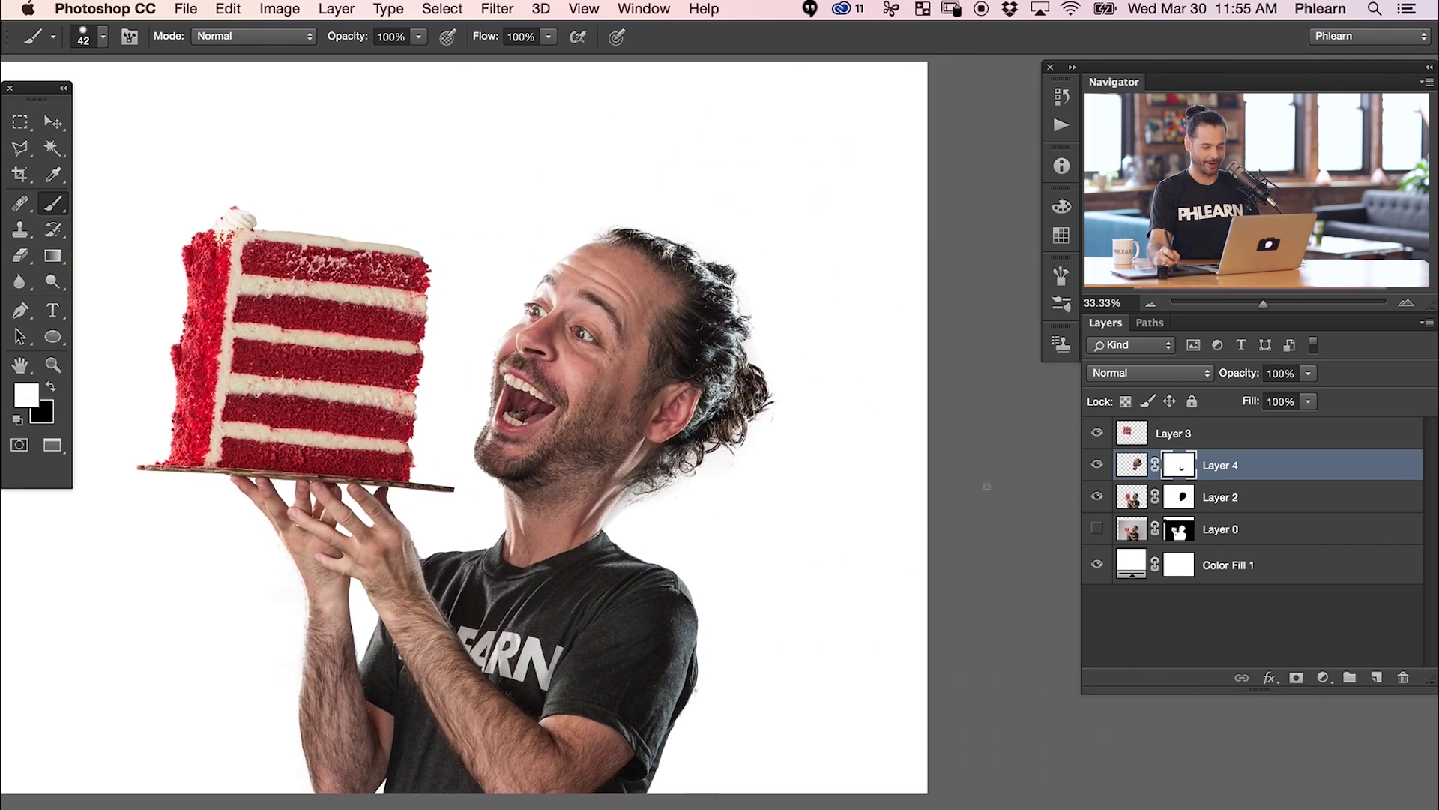
pyautogui.click(1098, 464)
pyautogui.click(1098, 464)
pyautogui.click(1098, 464)
pyautogui.click(1099, 465)
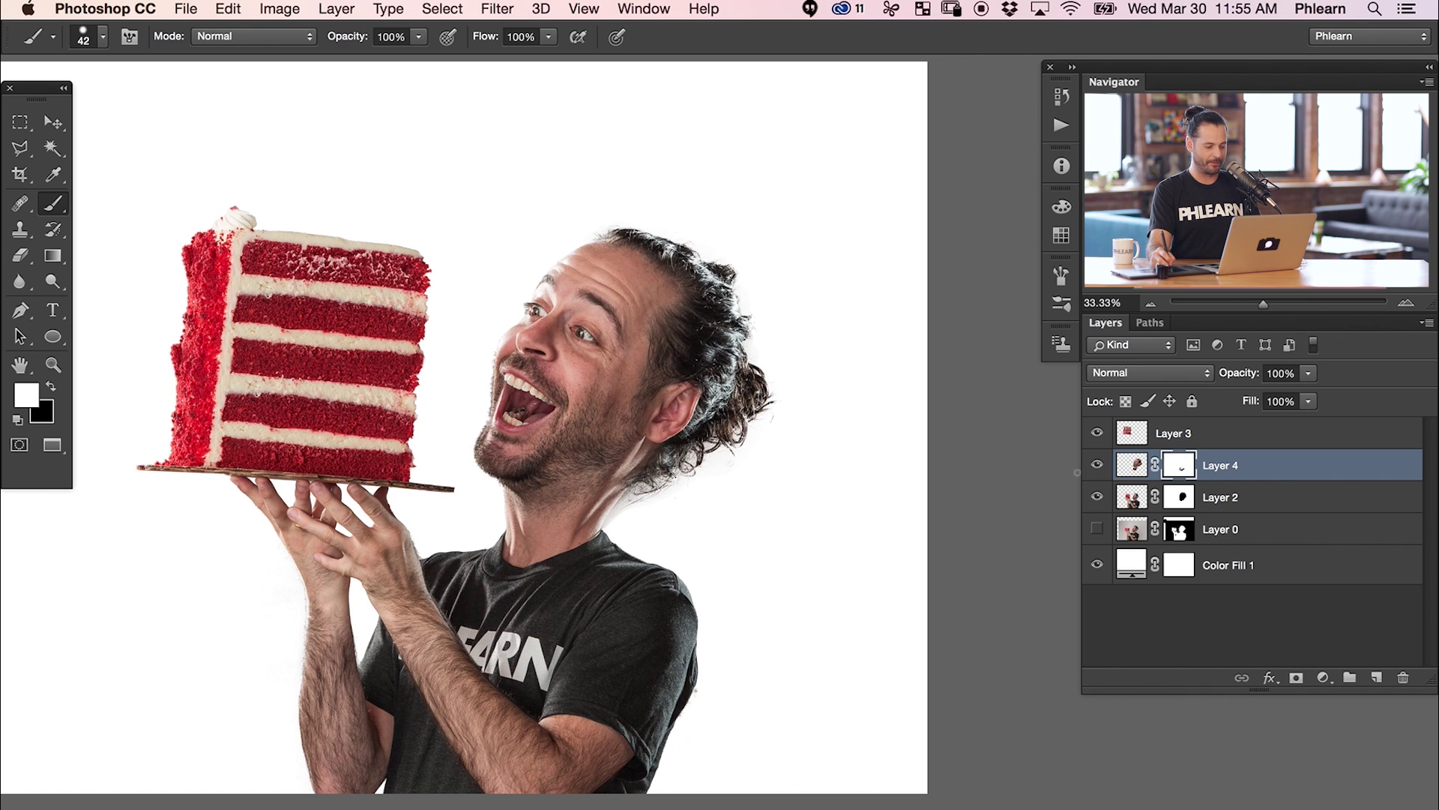
# Step: Mask away the grey halo beside the neck and below the hair on Layer 4, using 128 px and 69 px brushes
pyautogui.press('super+plus')
pyautogui.press('super+plus')
pyautogui.press('super+plus')
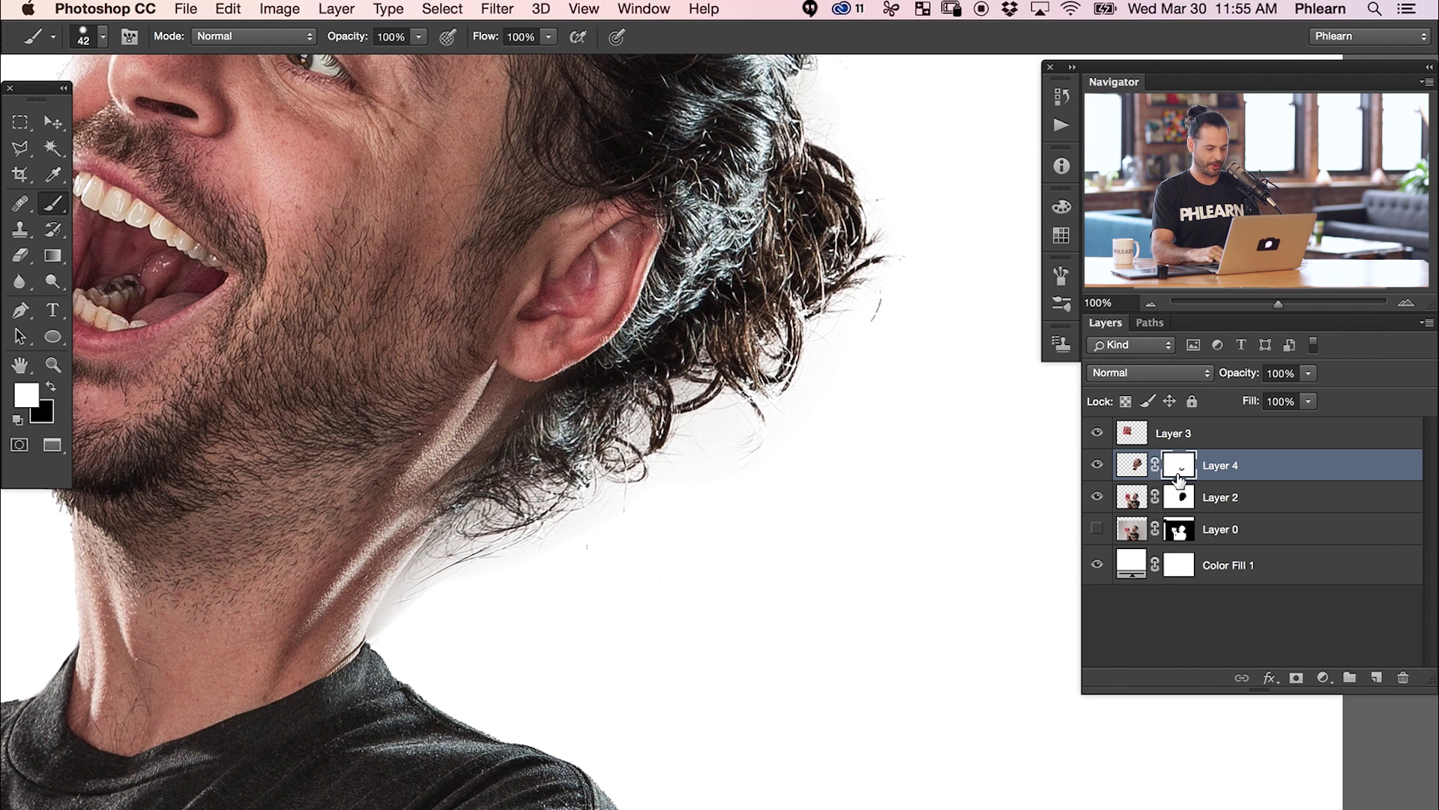
pyautogui.moveTo(454, 608); pyautogui.dragTo(487, 608)
pyautogui.press('x')
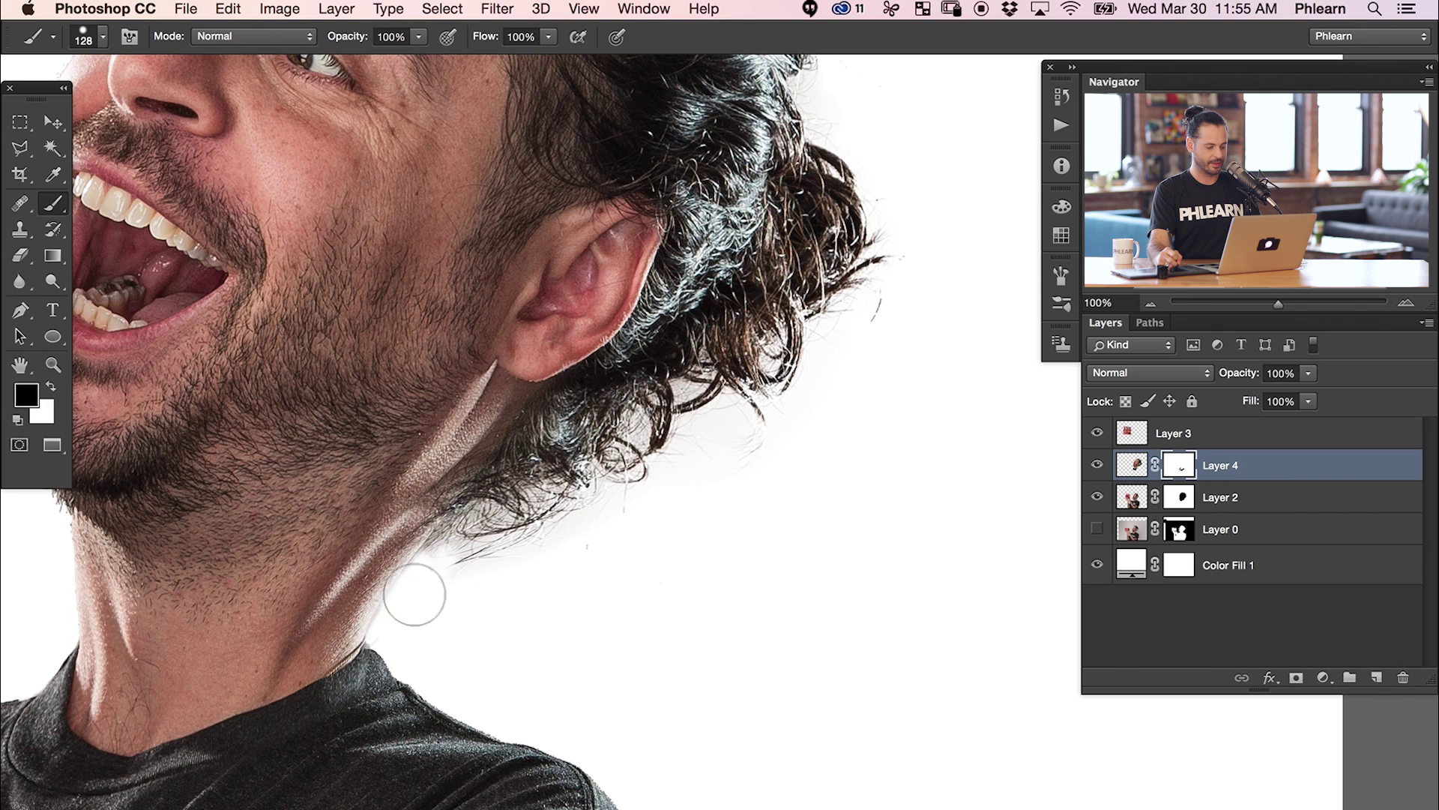
pyautogui.press('[')
pyautogui.press('[')
pyautogui.press('[')
pyautogui.press('[')
pyautogui.press('[')
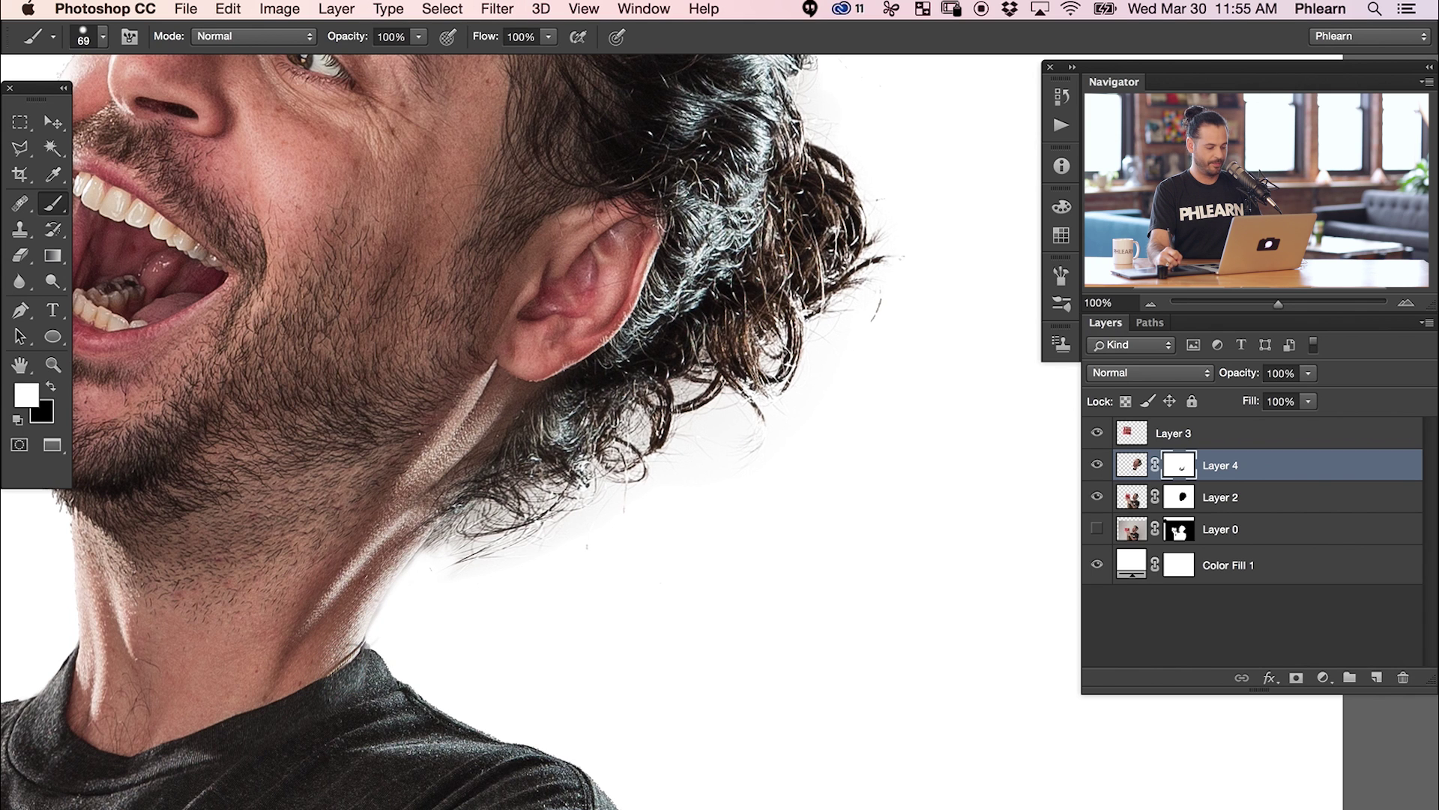
# Step: Compare the whole image with the cake on Layer 3 and the enlarged head on Layer 4 hidden and shown
pyautogui.press('super+minus')
pyautogui.press('super+minus')
pyautogui.press('super+minus')
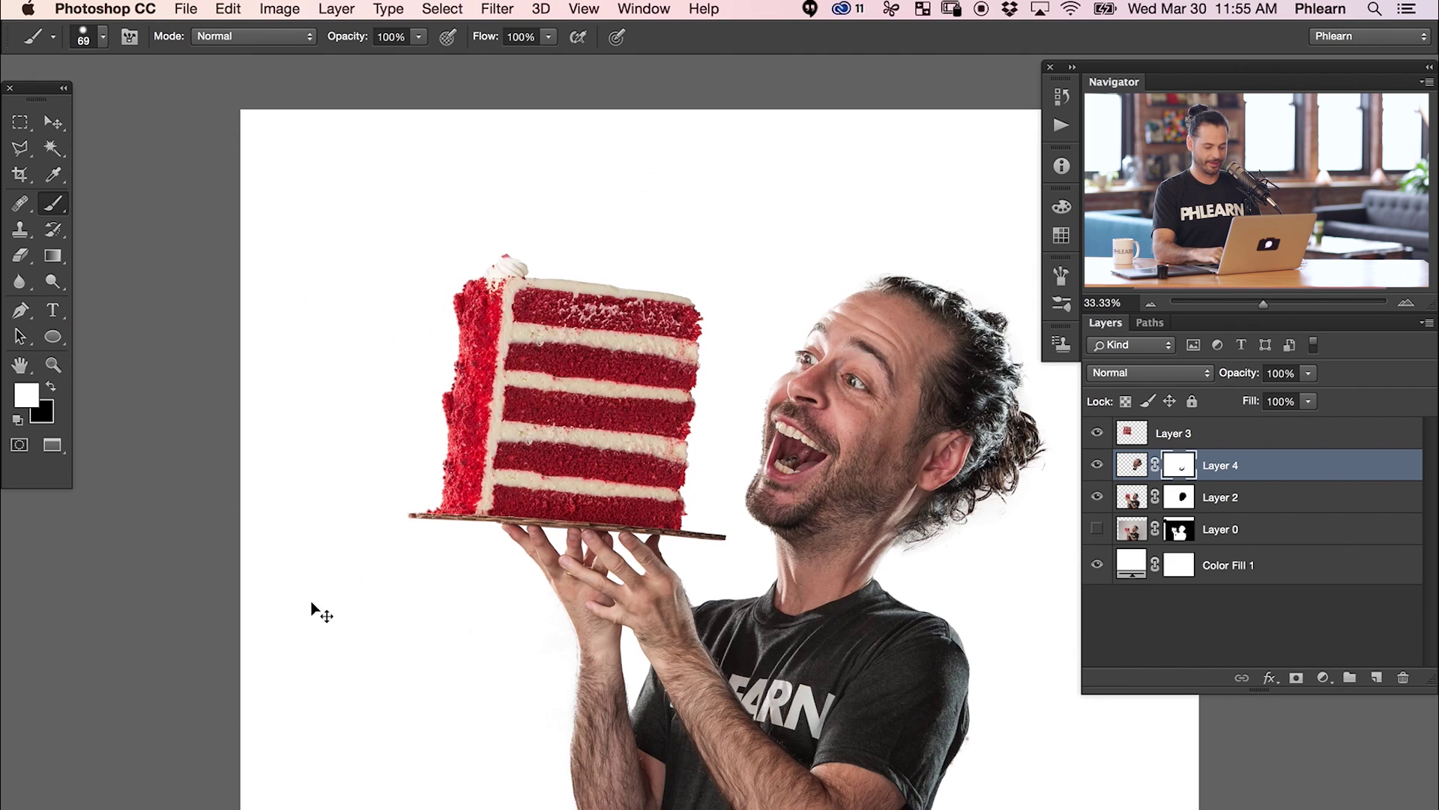
pyautogui.moveTo(574, 503); pyautogui.dragTo(433, 471)
pyautogui.click(1099, 433)
pyautogui.click(1099, 433)
pyautogui.click(1099, 433)
pyautogui.click(1099, 434)
pyautogui.click(1095, 466)
pyautogui.click(1094, 465)
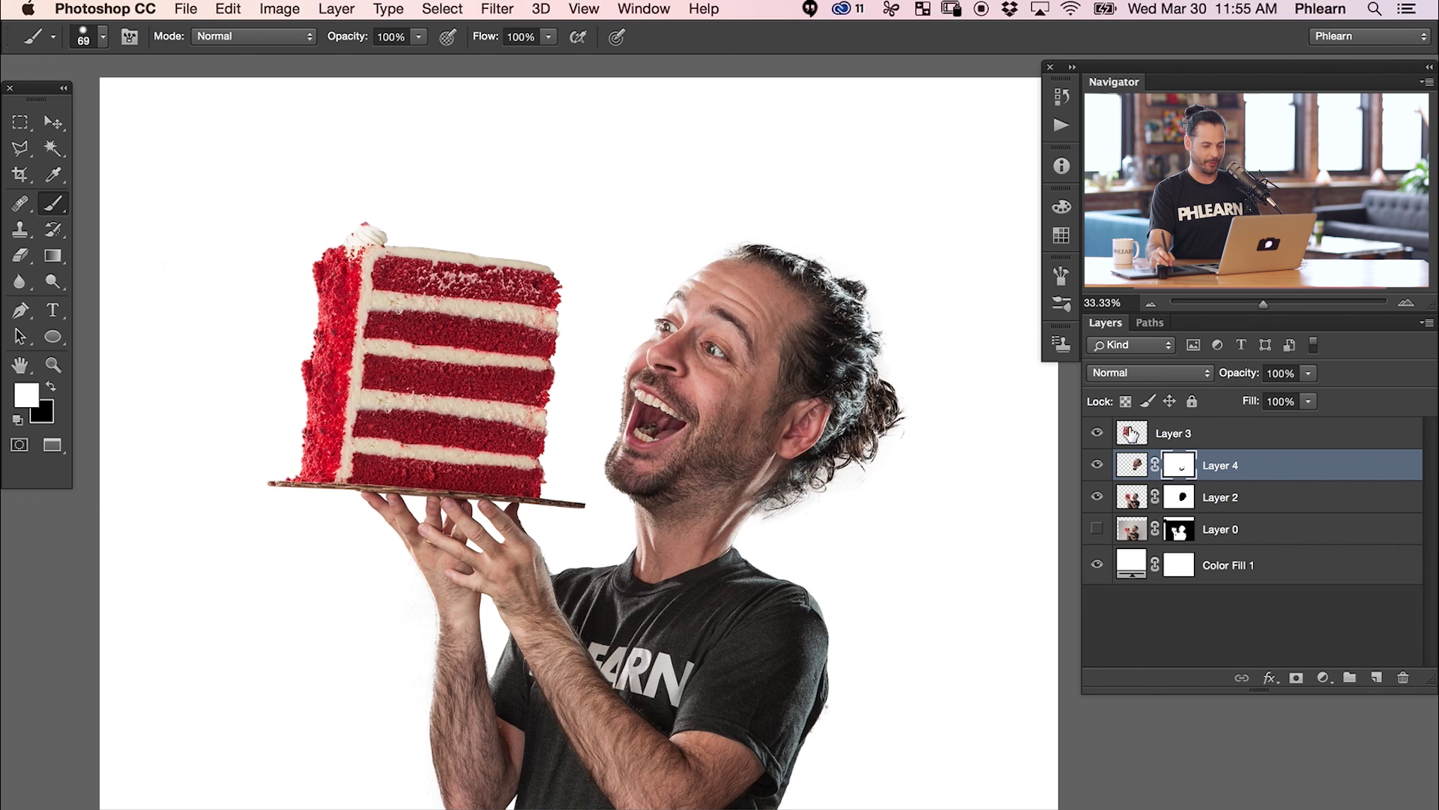
# Step: Enlarge the cake on Layer 3 further and move it up so its board rests on the fingertips
pyautogui.click(1177, 433)
pyautogui.hotkey('ctrl', 't')
pyautogui.moveTo(608, 214); pyautogui.dragTo(639, 185)
pyautogui.press('Return')
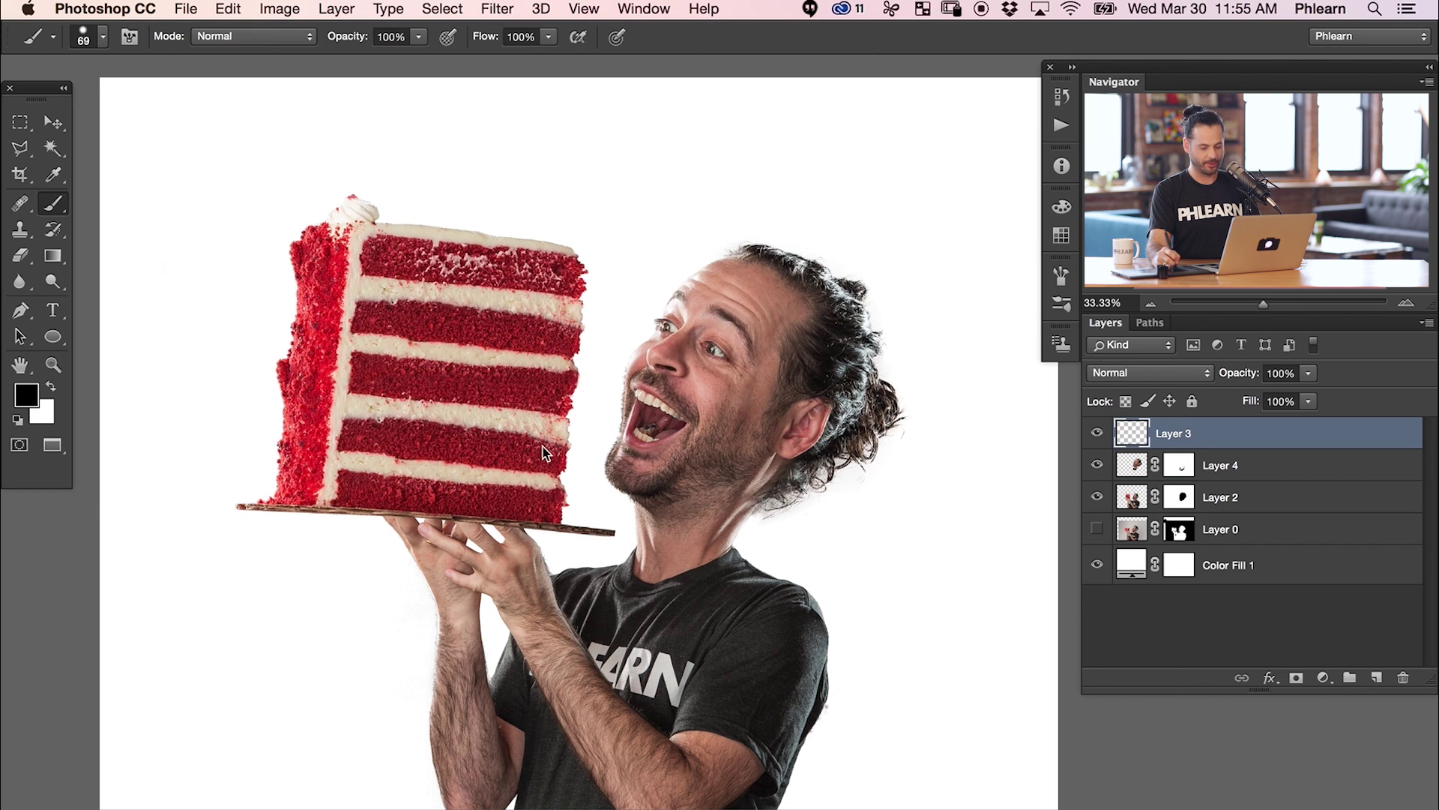
pyautogui.press('v')
pyautogui.moveTo(530, 493)
pyautogui.mouseDown()
pyautogui.moveTo(523, 452)
pyautogui.moveTo(523, 468)
pyautogui.mouseUp()
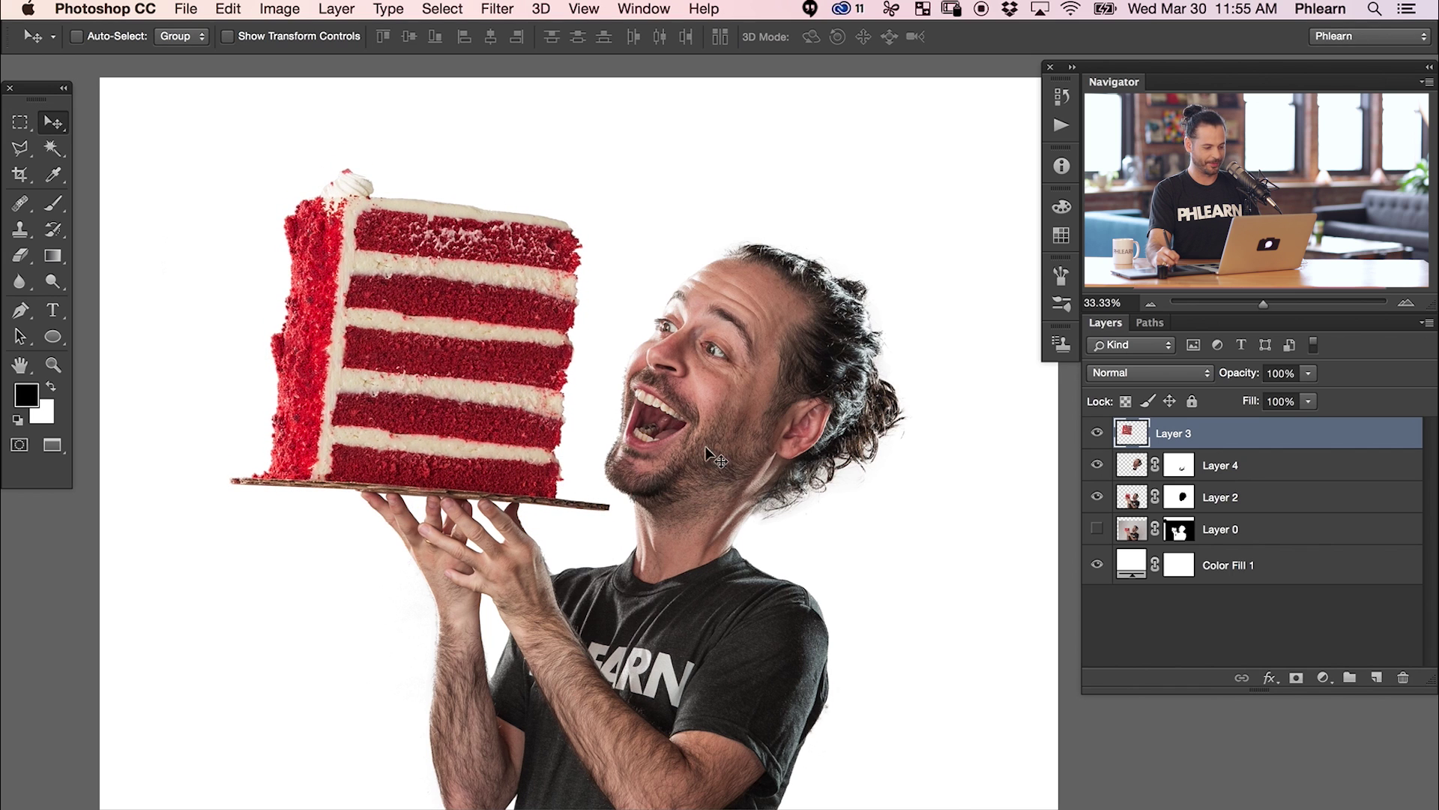
# Step: Bring the 25 candles from AdobeStock_67144942.jpeg into _U6A1269.tif as a new top layer and position them fully within the view
pyautogui.hotkey('shift', 'f')
pyautogui.moveTo(361, 122); pyautogui.dragTo(370, 107)
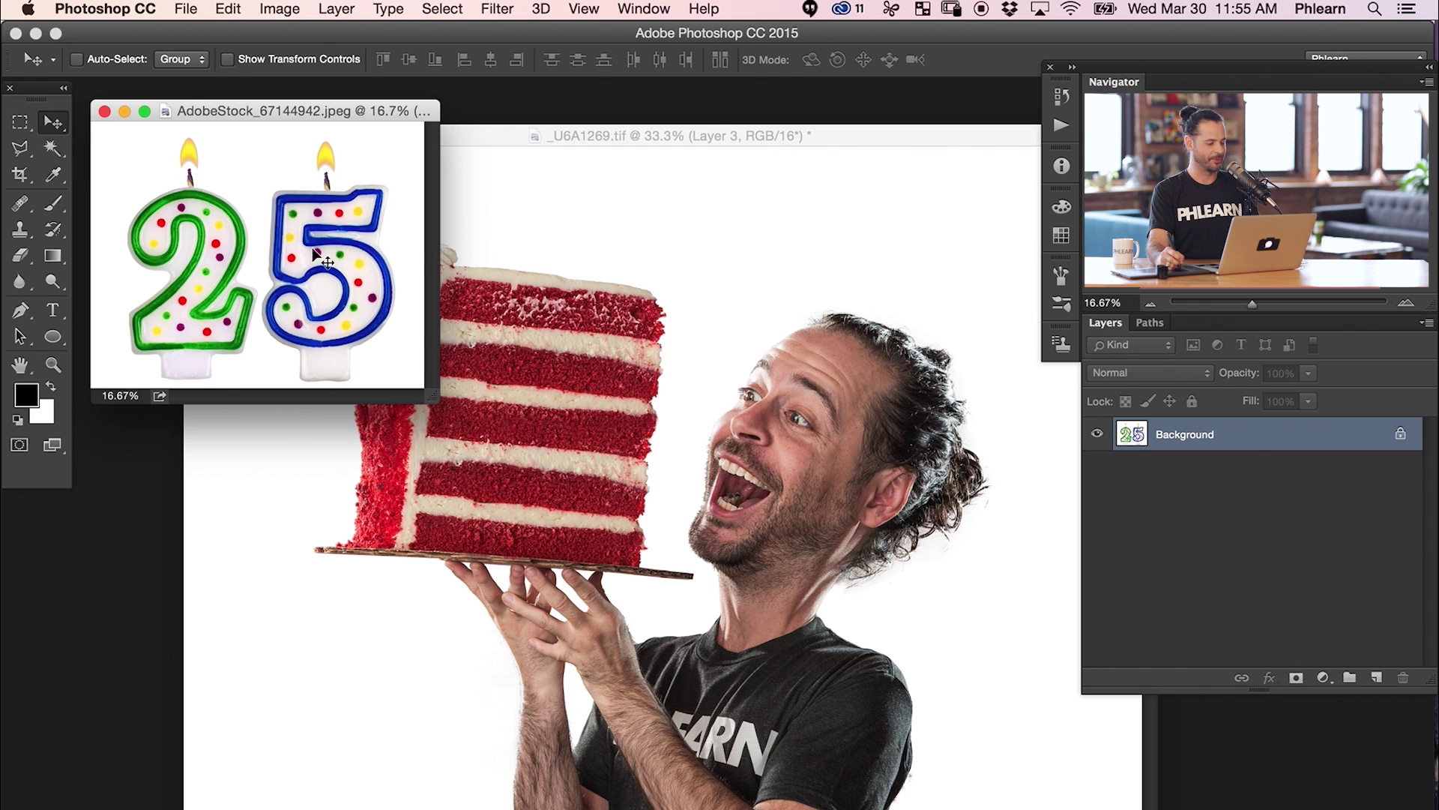
pyautogui.moveTo(573, 264); pyautogui.dragTo(817, 365)
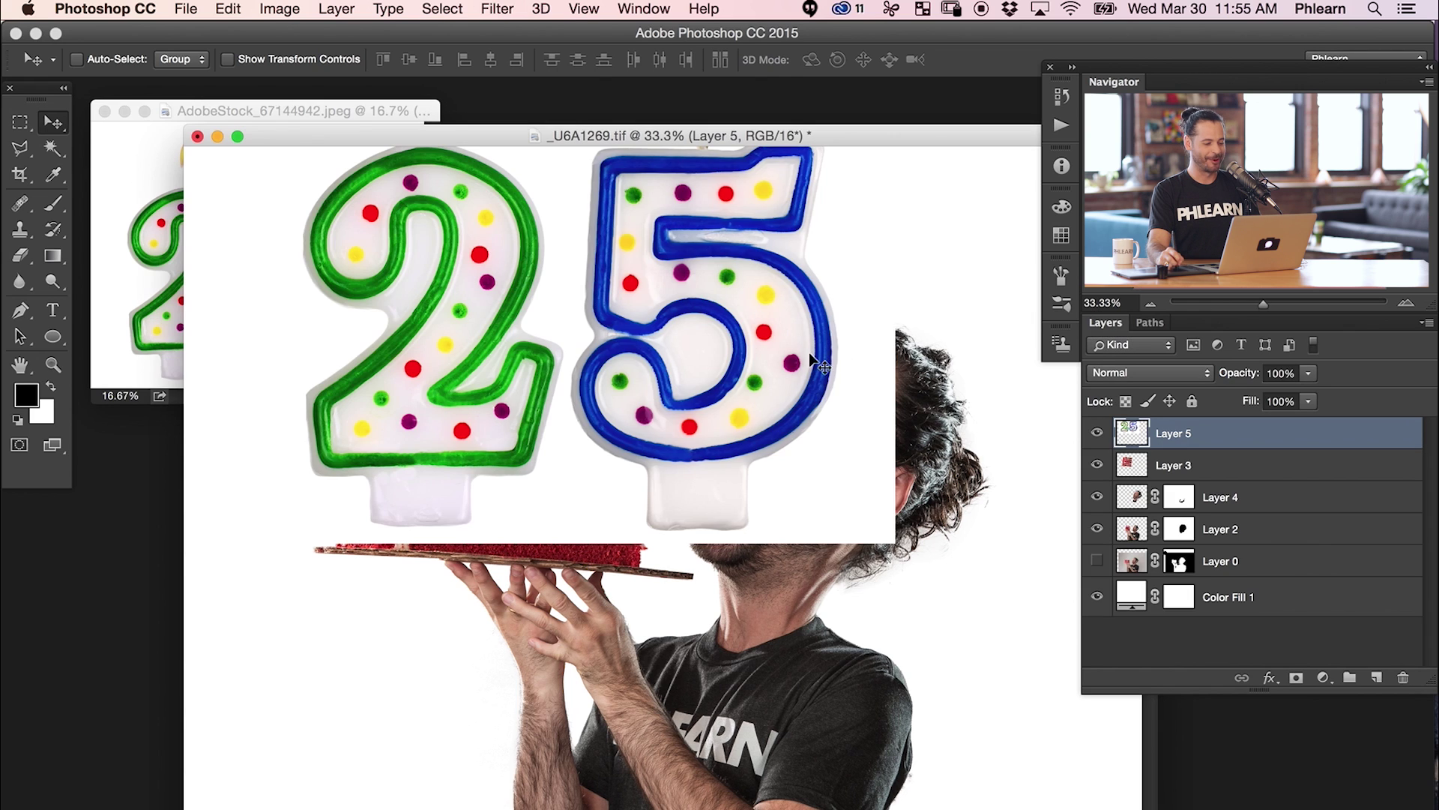
pyautogui.press('f')
pyautogui.moveTo(788, 372); pyautogui.dragTo(653, 448)
pyautogui.moveTo(659, 448); pyautogui.dragTo(652, 615)
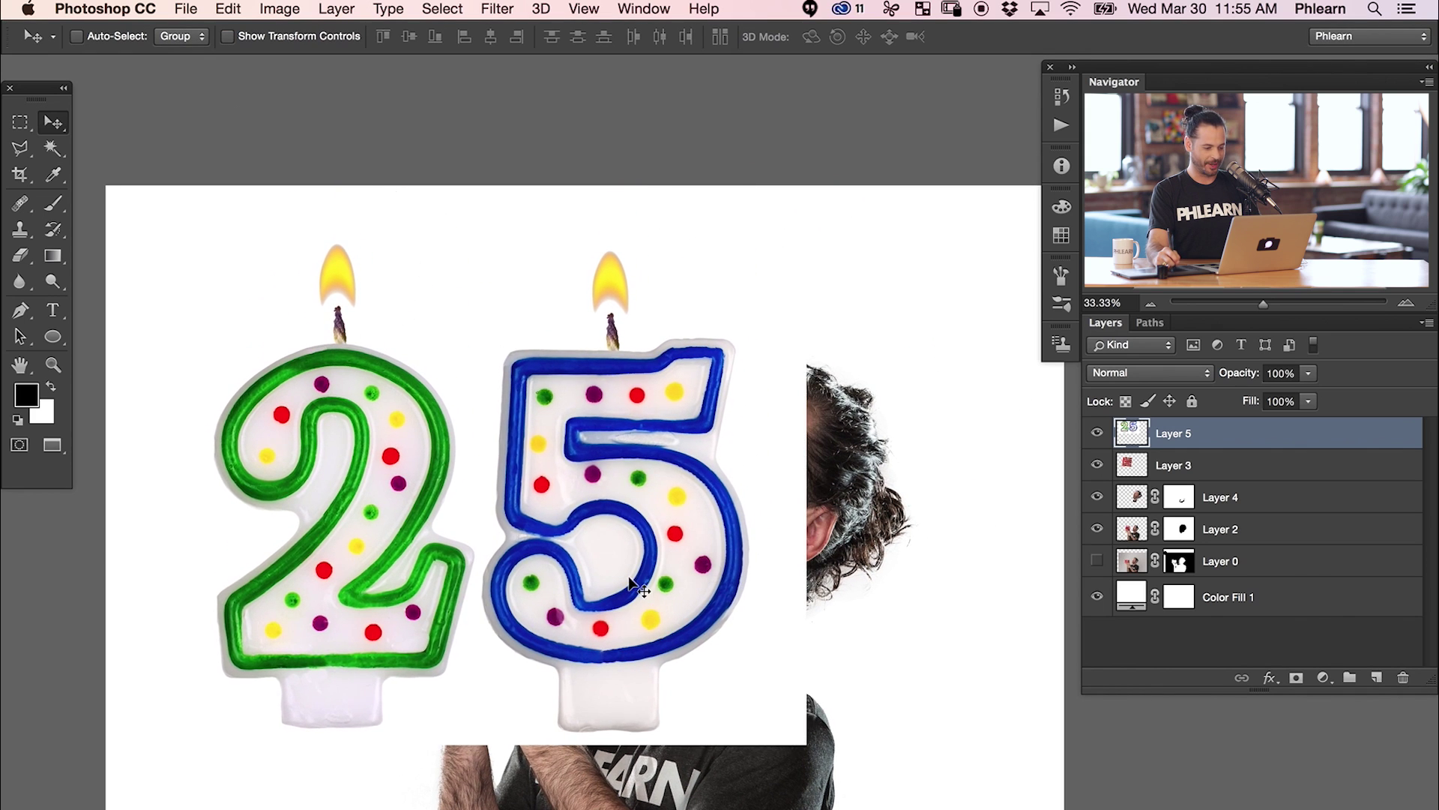
# Step: Mask the white background out of the candles on Layer 5 using a Magic Wand selection and an inverted mask, and shift the candles slightly
pyautogui.press('w')
pyautogui.click(491, 446)
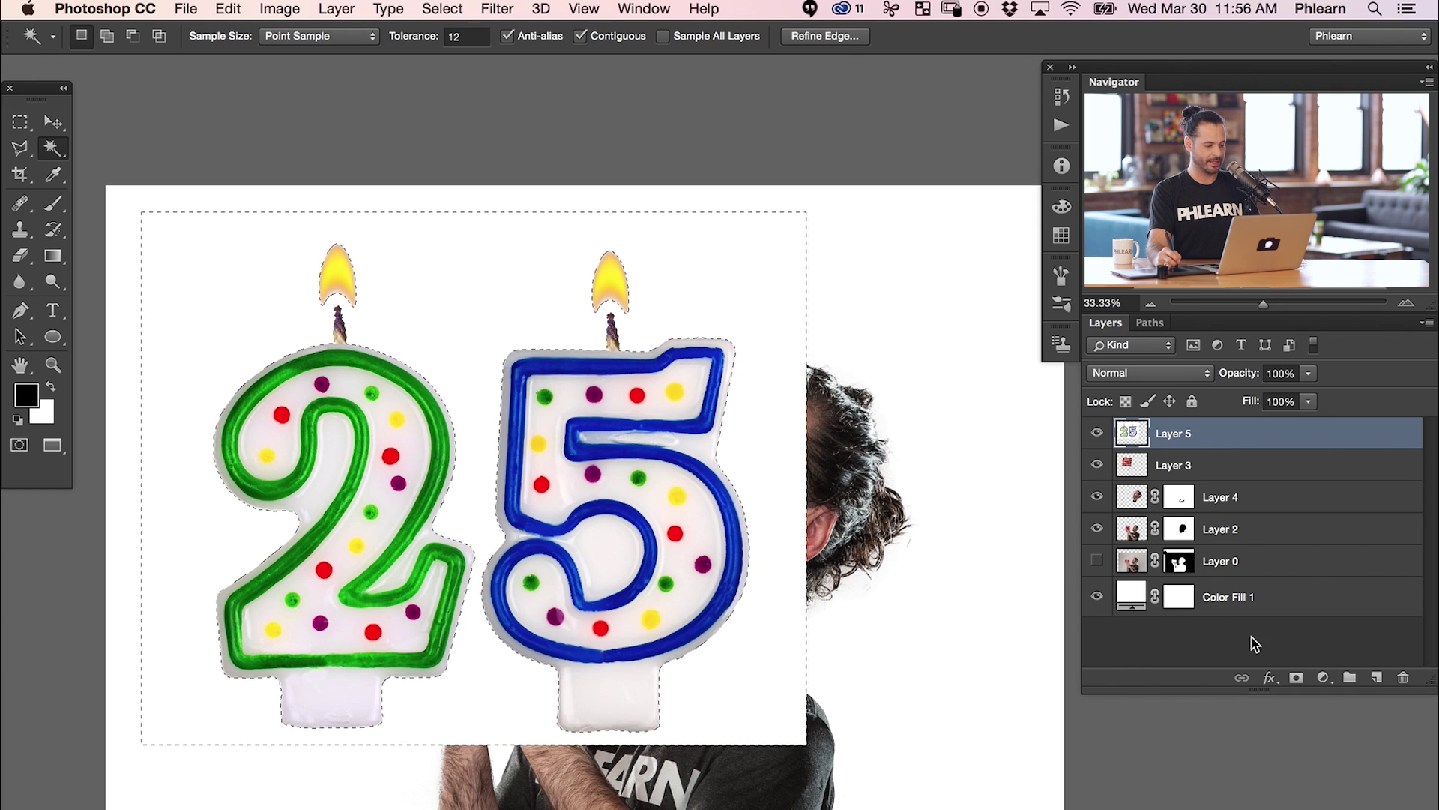
pyautogui.click(1295, 678)
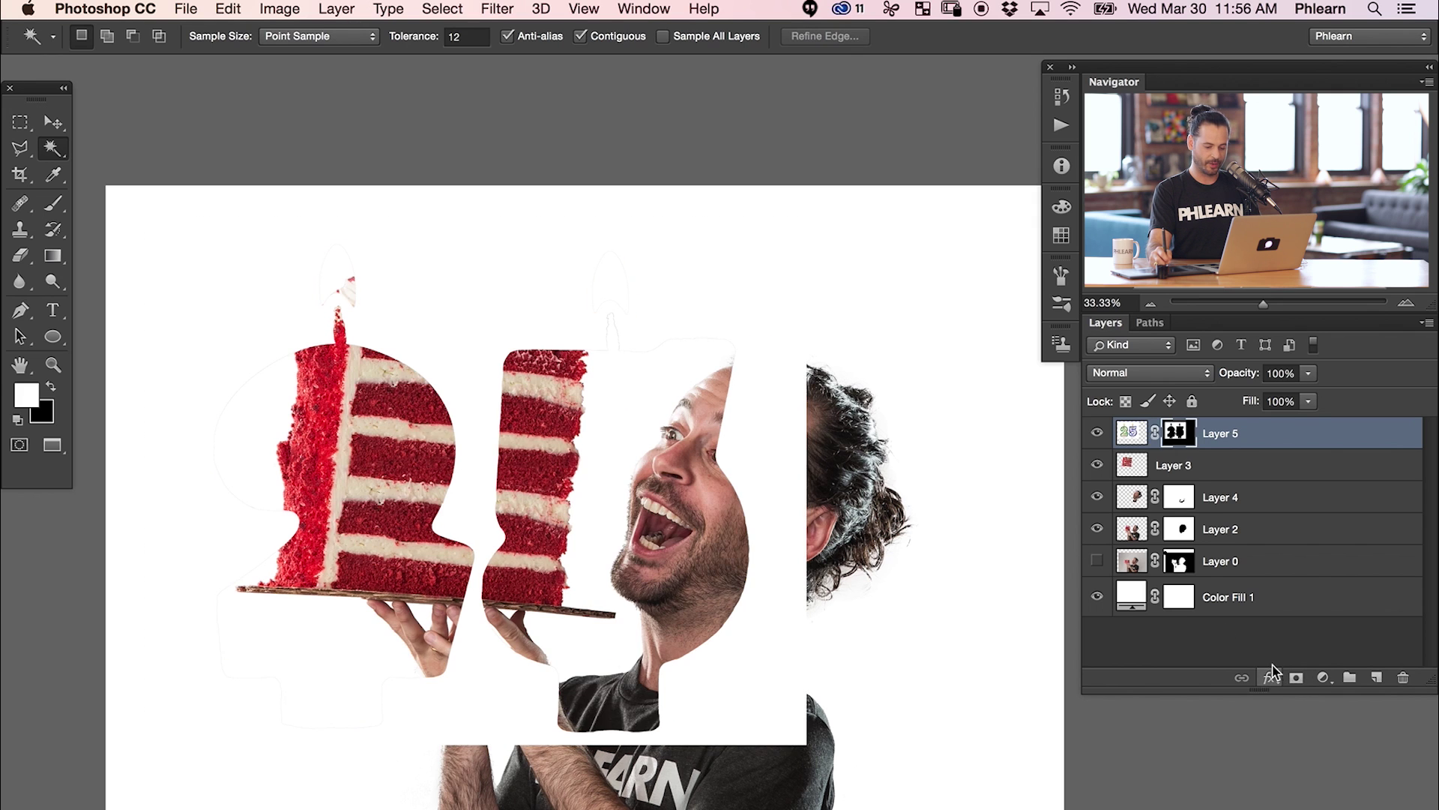
pyautogui.press('super+i')
pyautogui.press('v')
pyautogui.moveTo(662, 536); pyautogui.dragTo(692, 559)
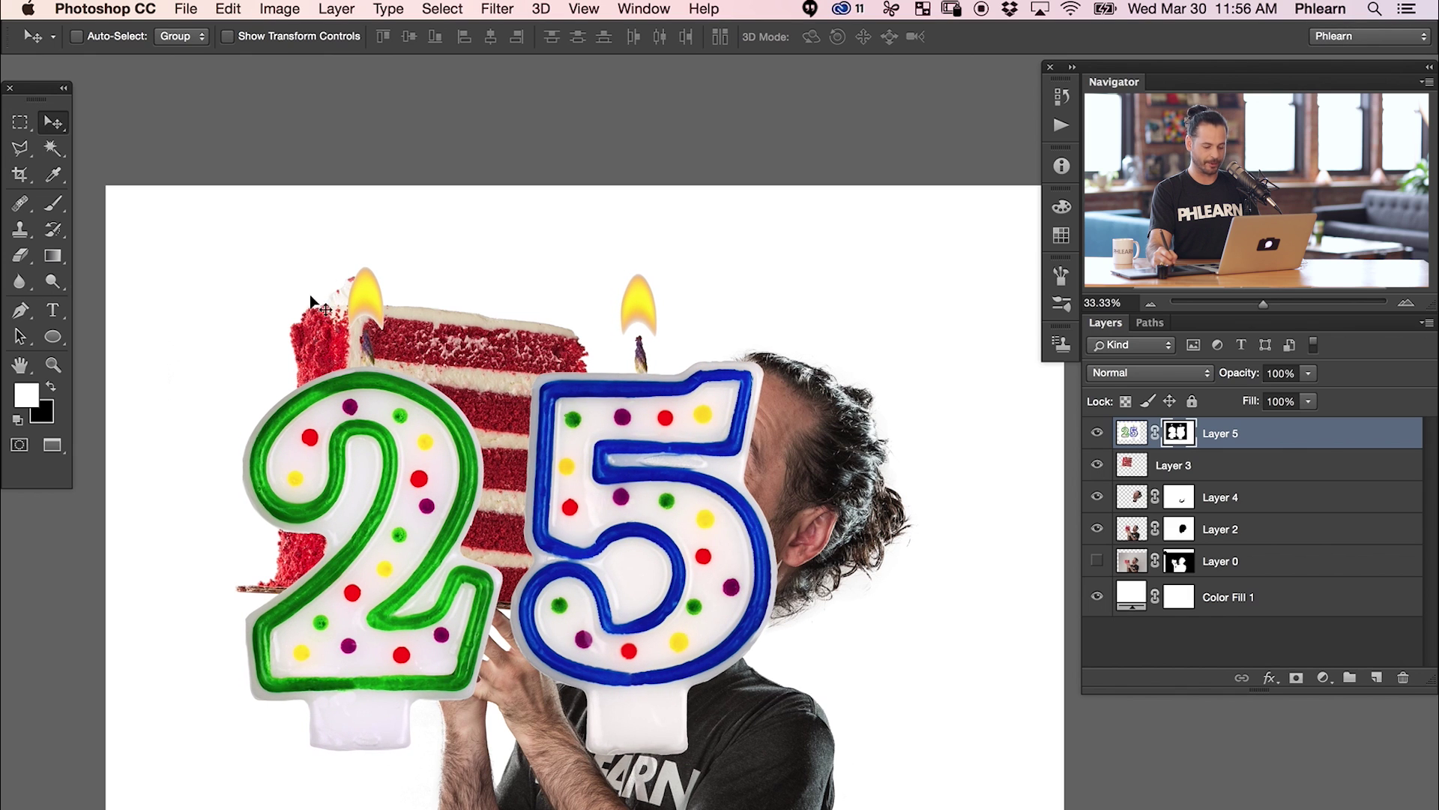
# Step: Outline the 2 candle with the Polygonal Lasso, fill that area of Layer 5's mask with black at 100% opacity, and deselect
pyautogui.press('l')
pyautogui.click(487, 307)
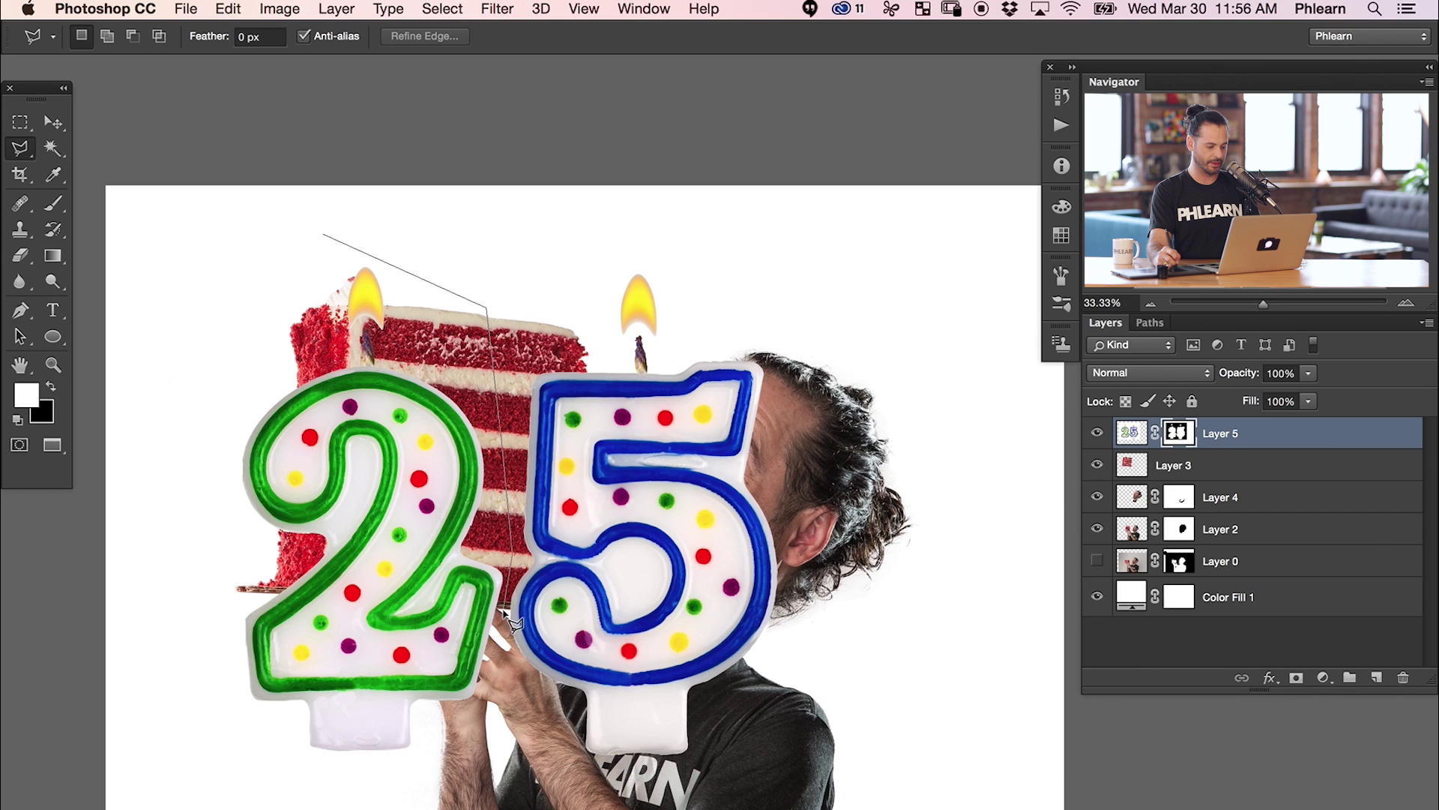
pyautogui.click(442, 776)
pyautogui.click(237, 805)
pyautogui.click(175, 589)
pyautogui.click(184, 360)
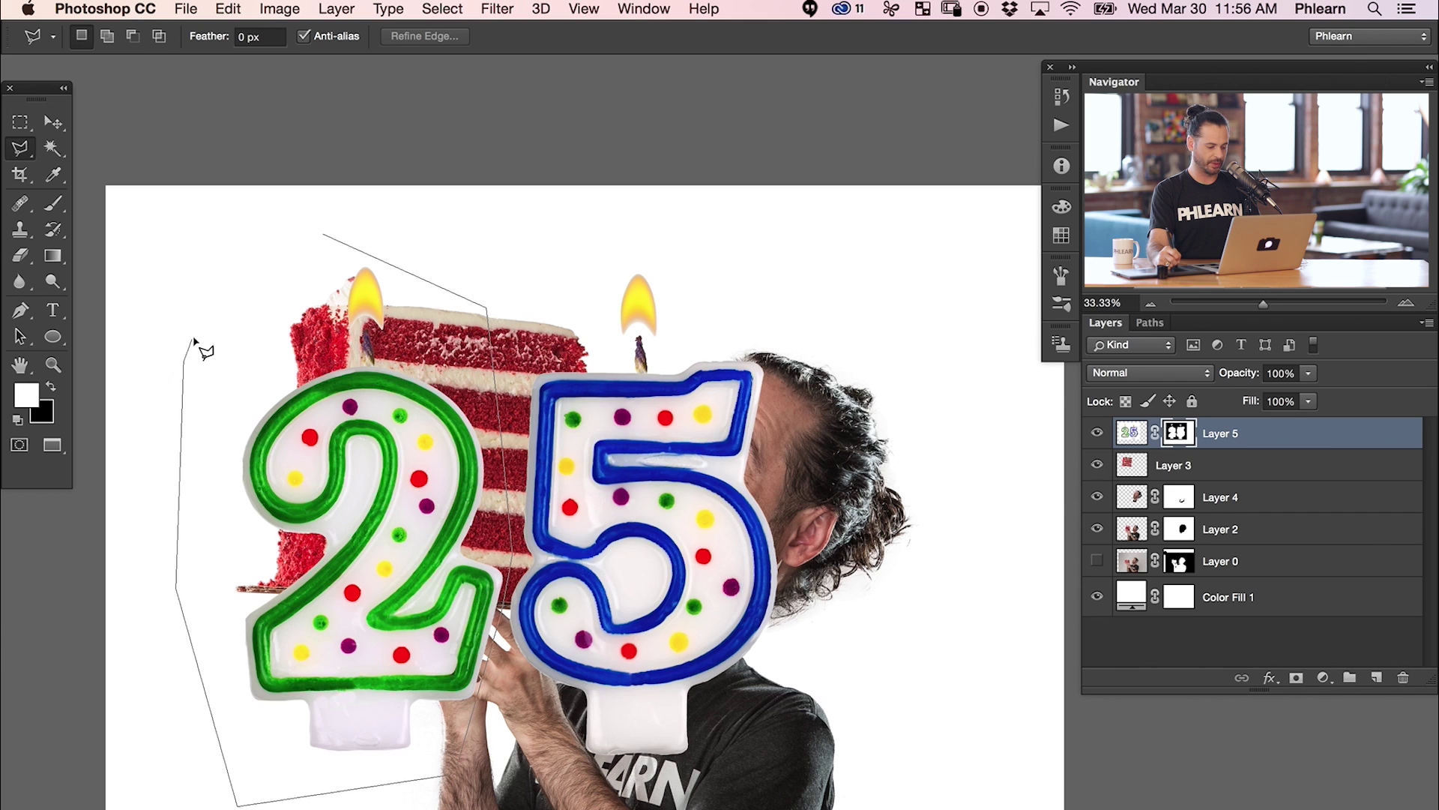
pyautogui.doubleClick(197, 326)
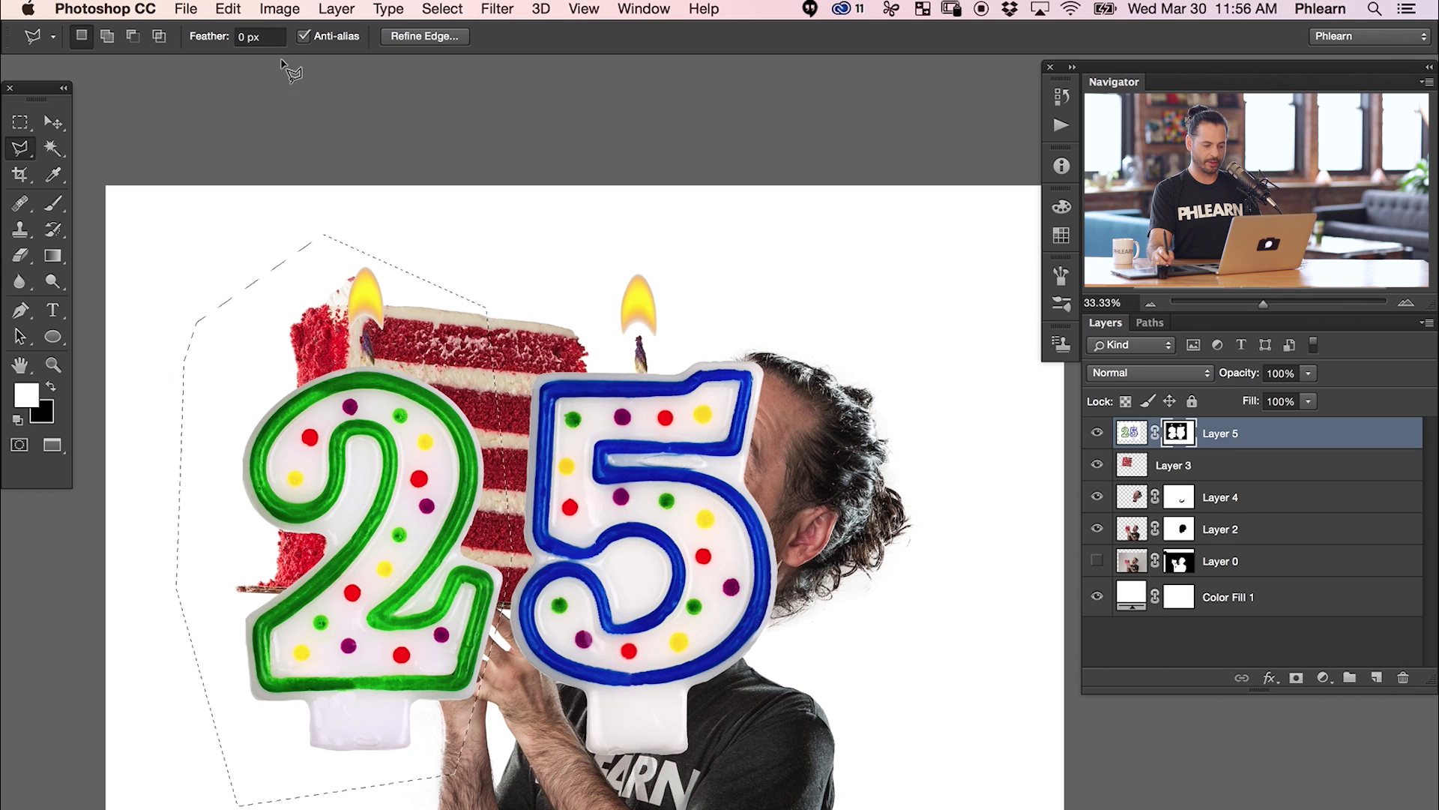
pyautogui.click(227, 9)
pyautogui.click(255, 310)
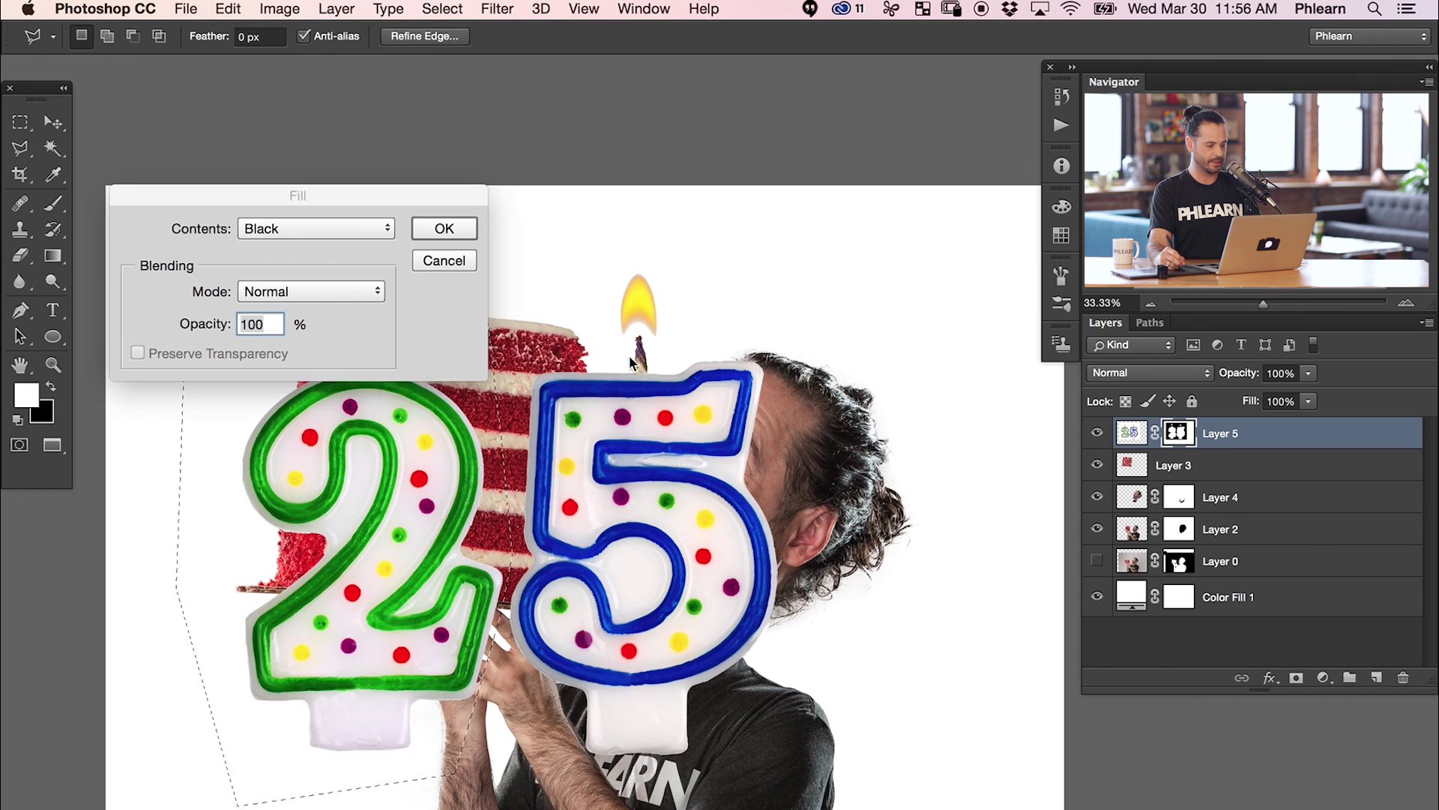
pyautogui.click(444, 228)
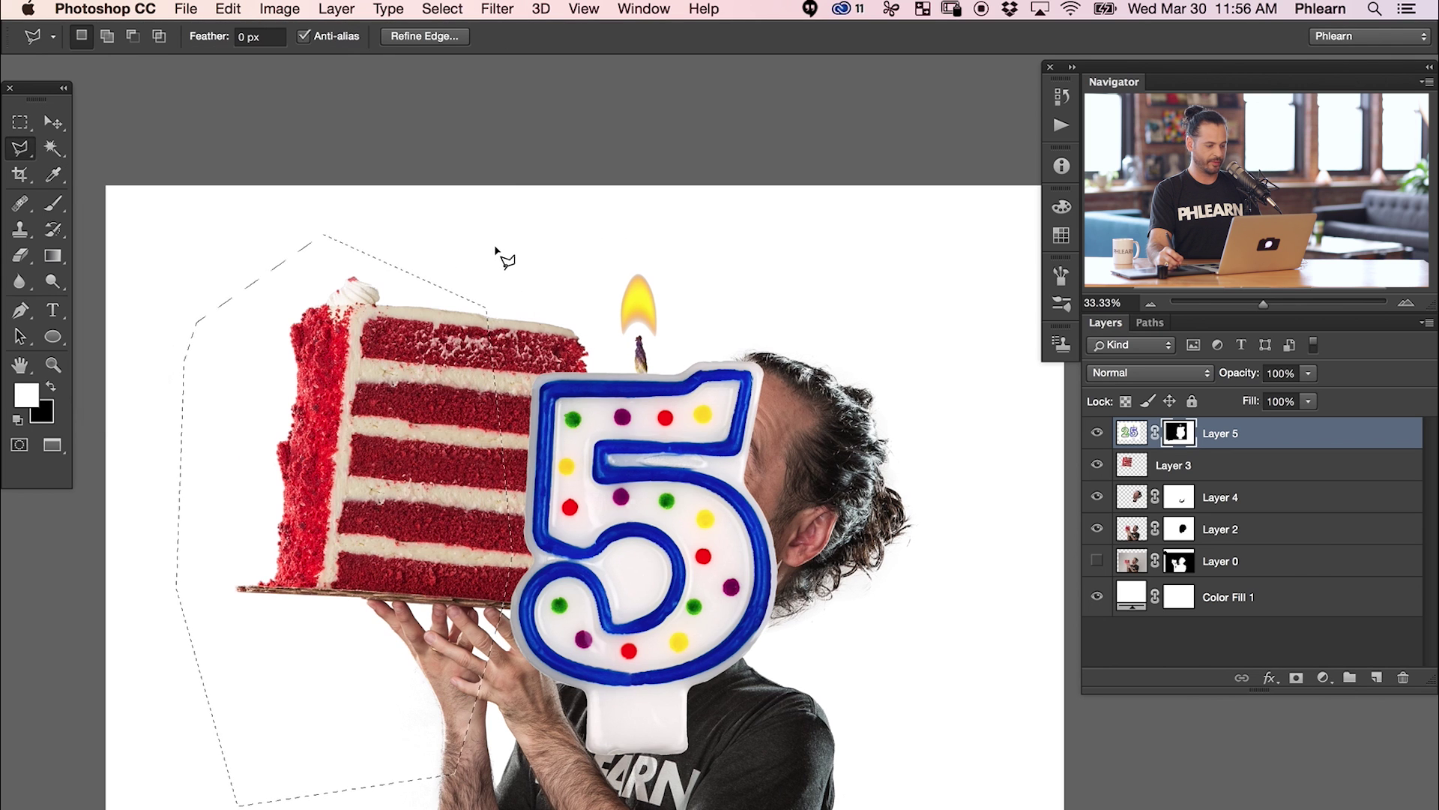
pyautogui.press('super+d')
# Step: Move the 5 candle above the cake and place Layer 5 beneath the cake's Layer 3
pyautogui.press('v')
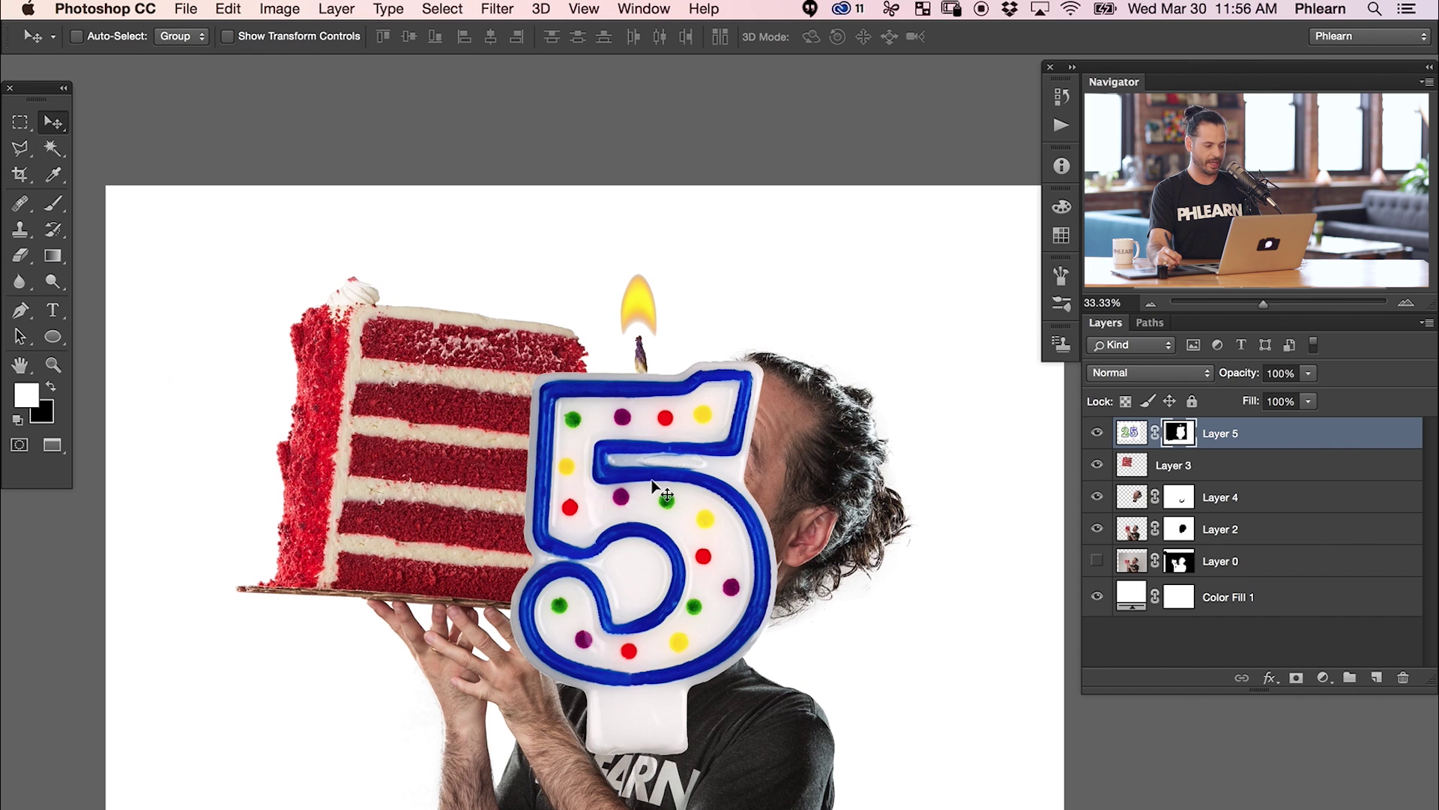
pyautogui.moveTo(704, 559); pyautogui.dragTo(543, 347)
pyautogui.moveTo(1237, 436); pyautogui.dragTo(1243, 472)
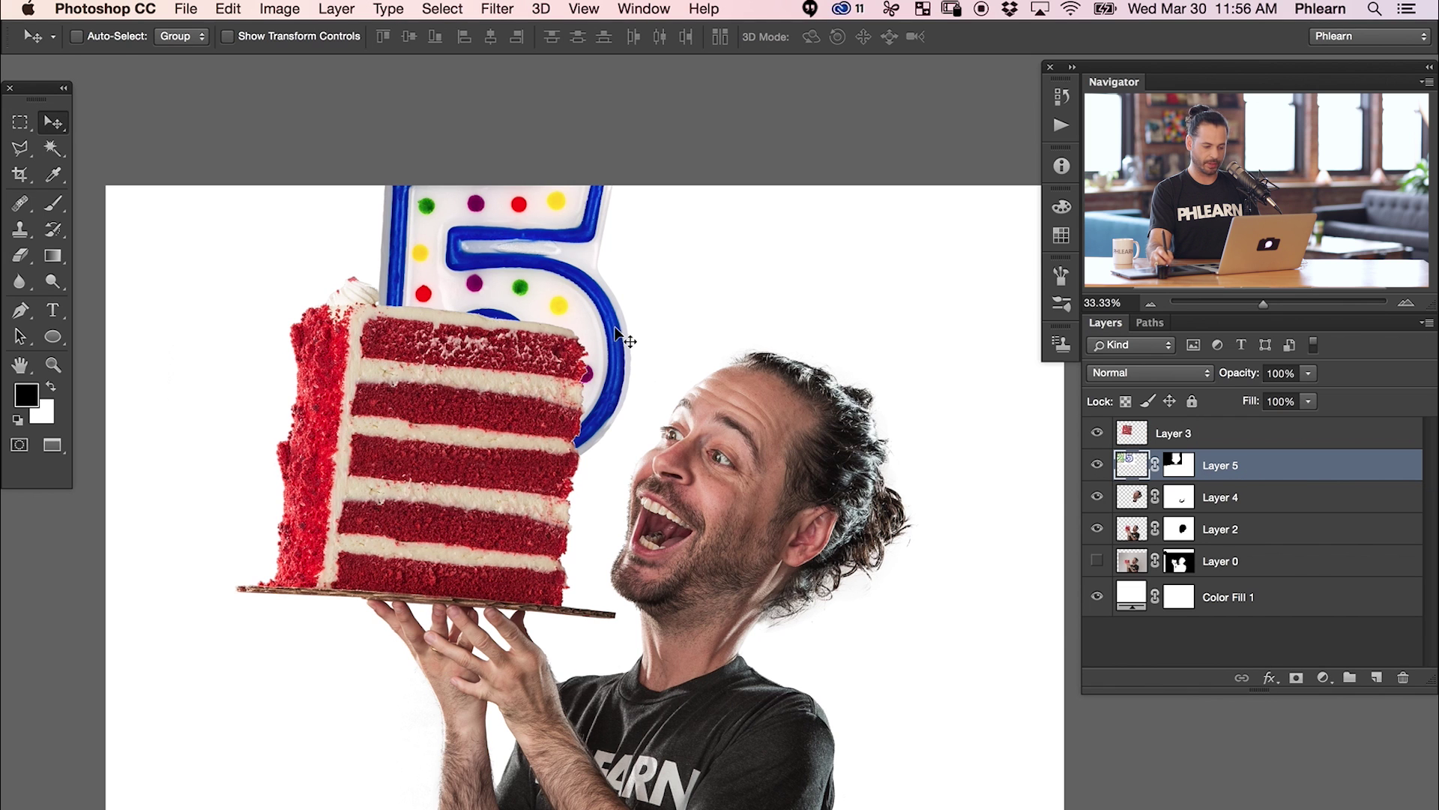
# Step: Scale the 5 candle to about 41%, rotate it about 4.9 degrees, and stand it on top of the cake
pyautogui.press('super+t')
pyautogui.moveTo(664, 535); pyautogui.dragTo(449, 367)
pyautogui.moveTo(541, 418); pyautogui.dragTo(469, 416)
pyautogui.moveTo(440, 366); pyautogui.dragTo(506, 289)
pyautogui.moveTo(556, 393); pyautogui.dragTo(525, 347)
pyautogui.moveTo(491, 304); pyautogui.dragTo(486, 308)
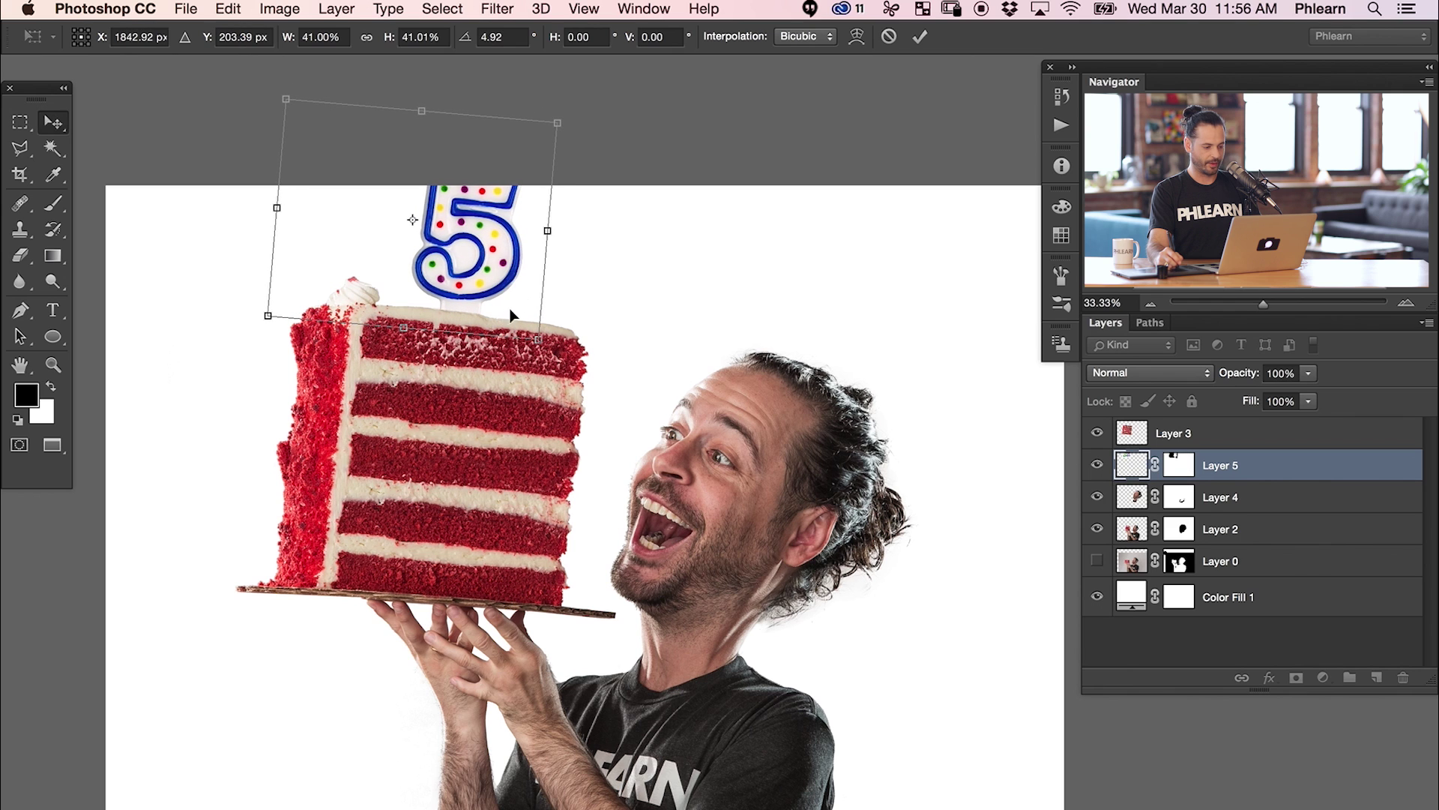
pyautogui.press('Return')
# Step: Extend the canvas upward with Crop to fit the whole candle, and toggle Color Fill 1 to check the white background
pyautogui.press('c')
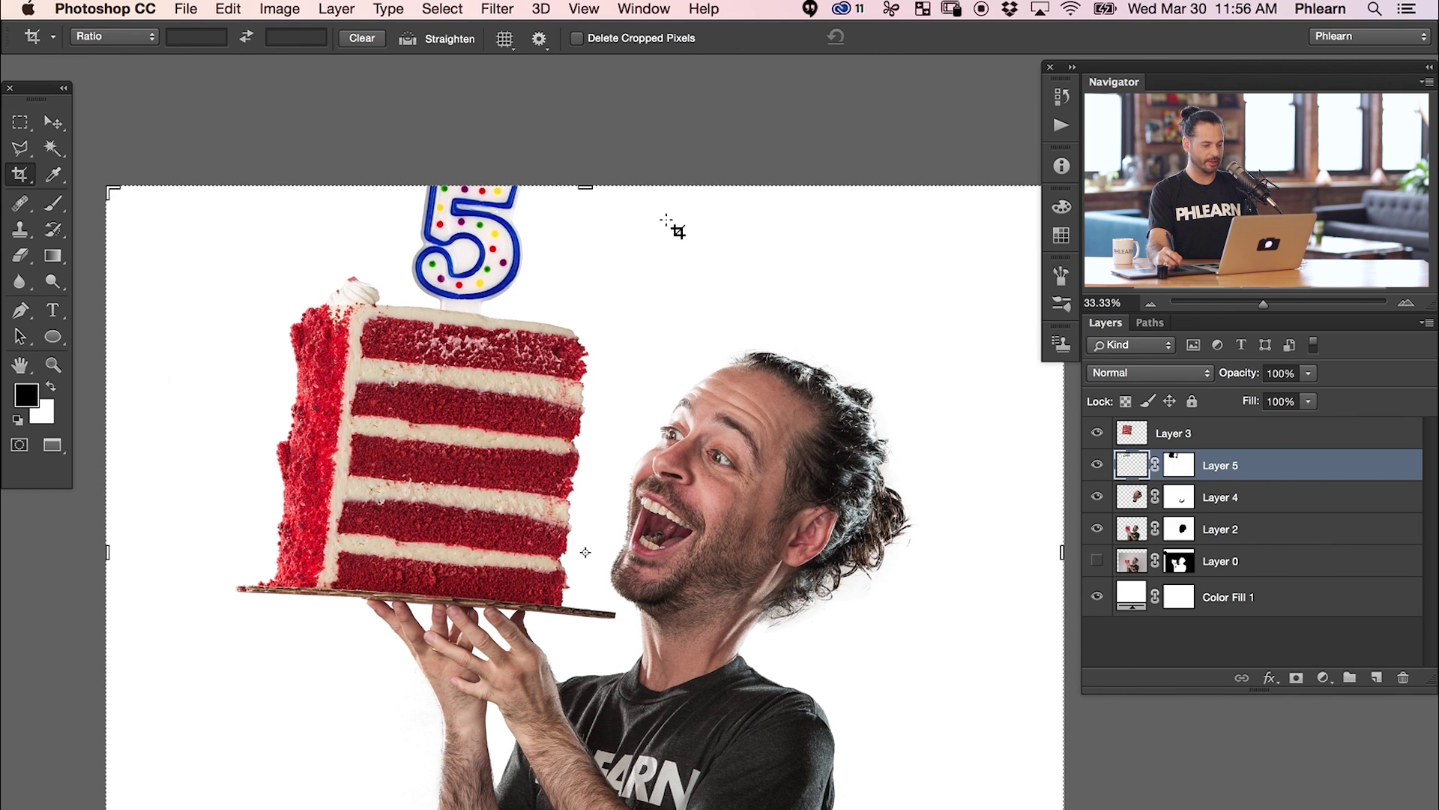
pyautogui.moveTo(598, 188); pyautogui.dragTo(599, 135)
pyautogui.press('Return')
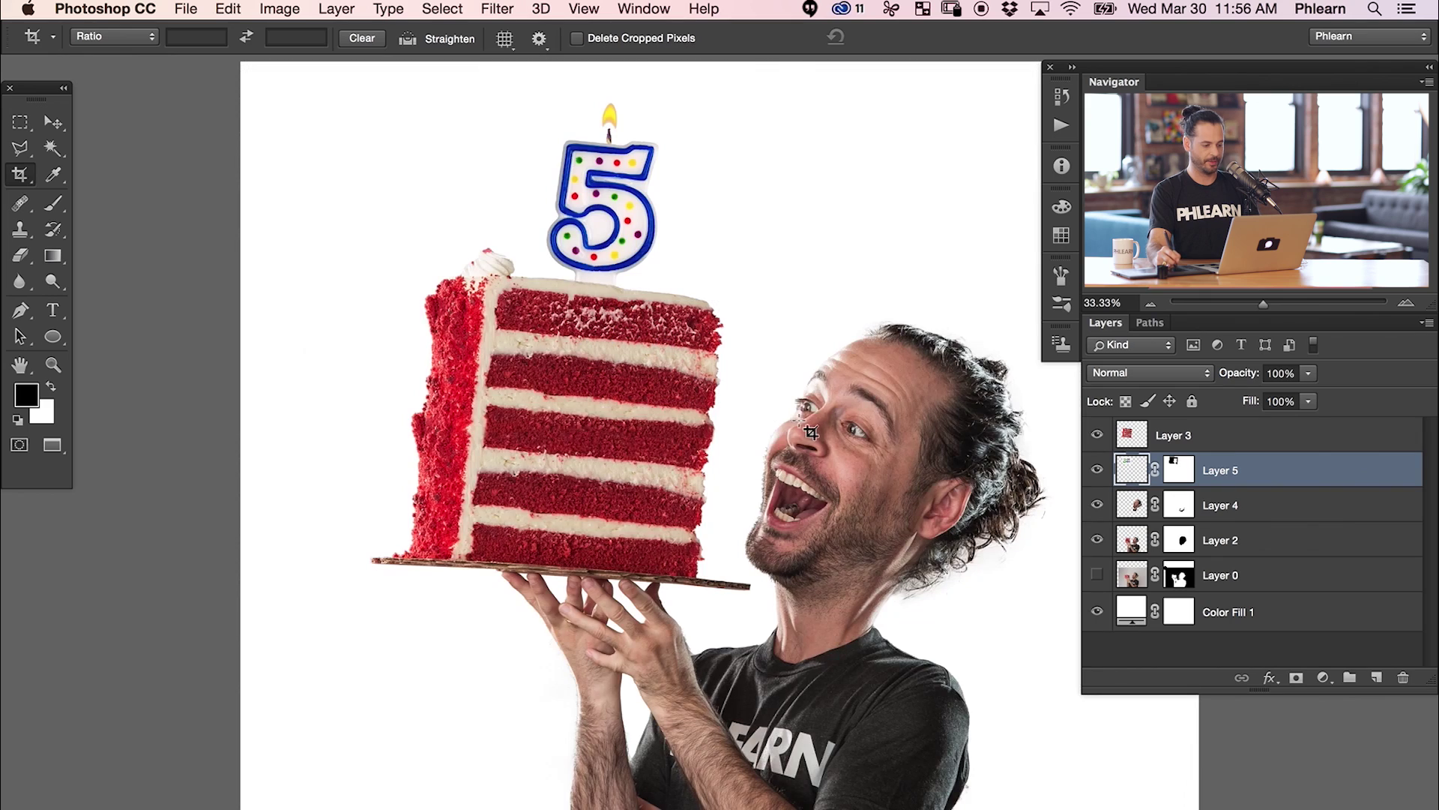
pyautogui.moveTo(792, 437); pyautogui.dragTo(652, 434)
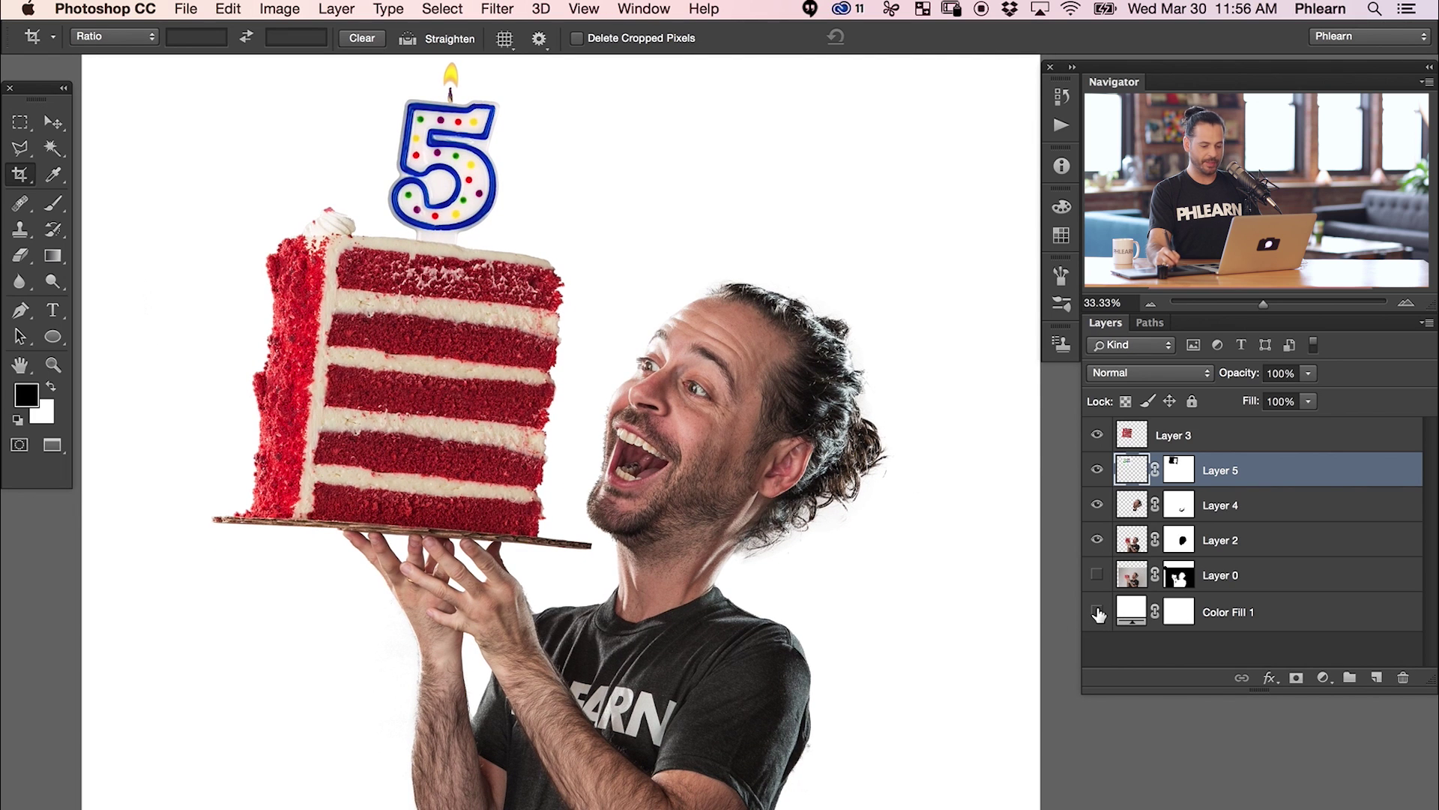
pyautogui.click(1098, 613)
pyautogui.click(1098, 613)
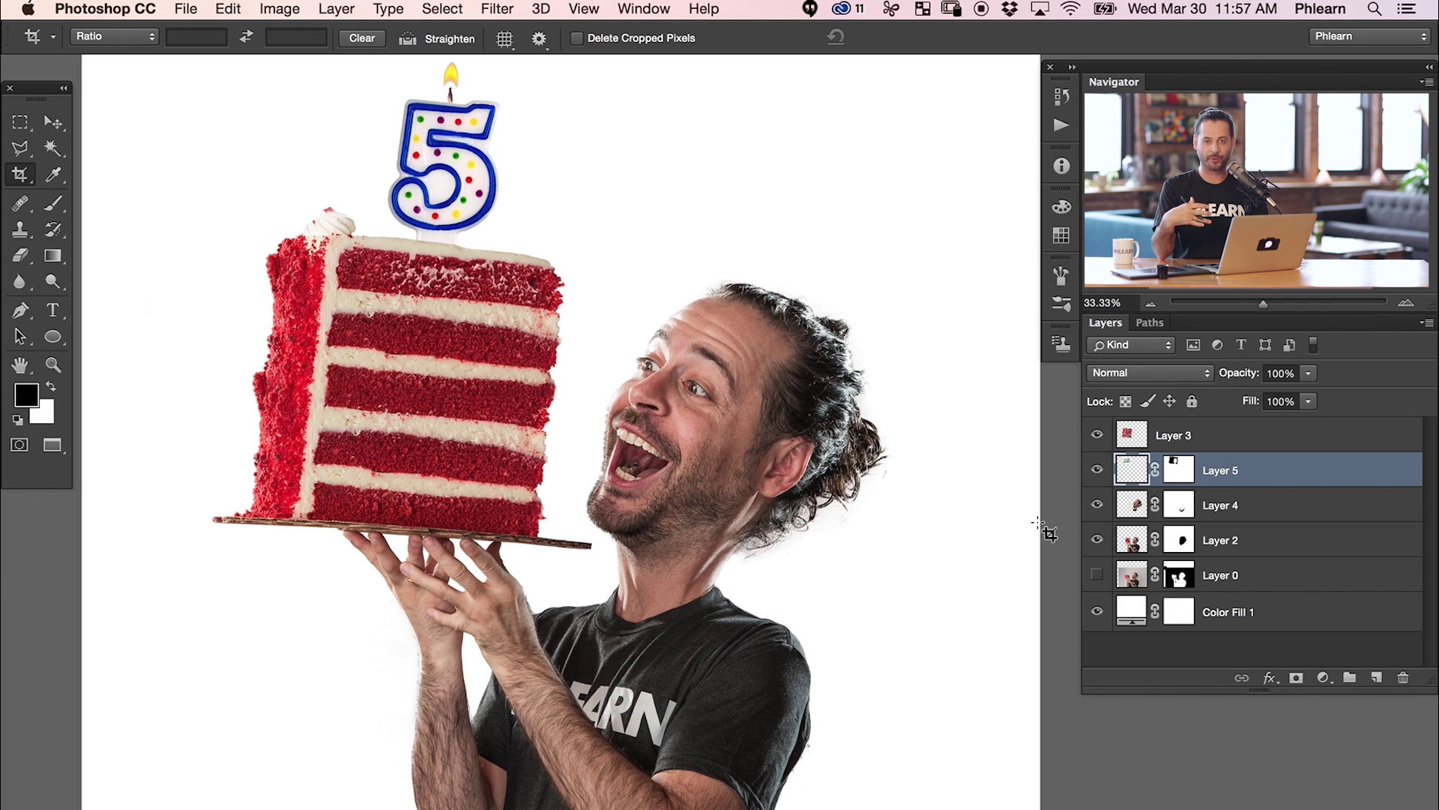
pyautogui.click(937, 450)
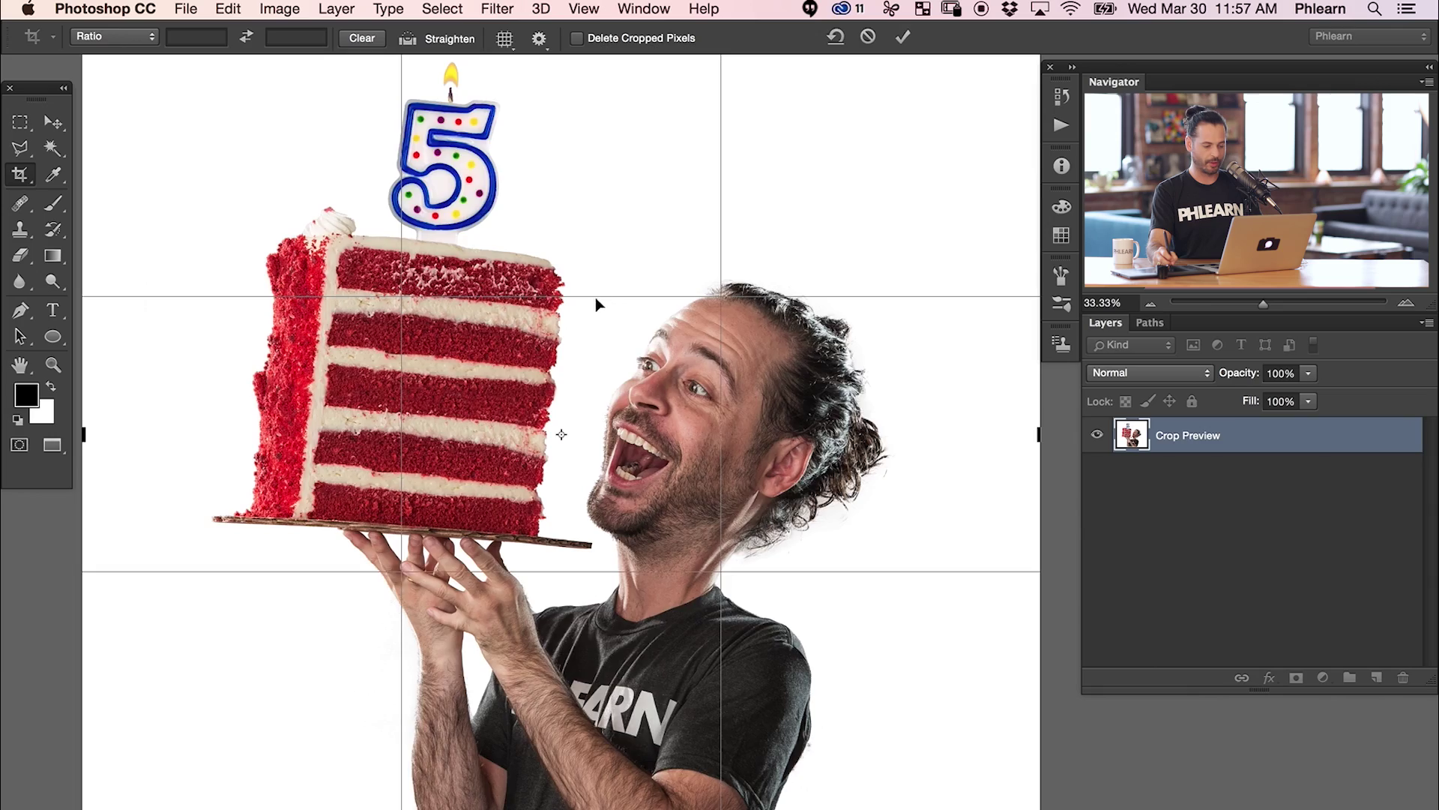
pyautogui.press('Return')
# Step: Outline the 5 candle's flame and wick with a closed Polygonal Lasso selection that follows the candle's upper edge
pyautogui.press('super+plus')
pyautogui.moveTo(386, 262); pyautogui.dragTo(485, 405)
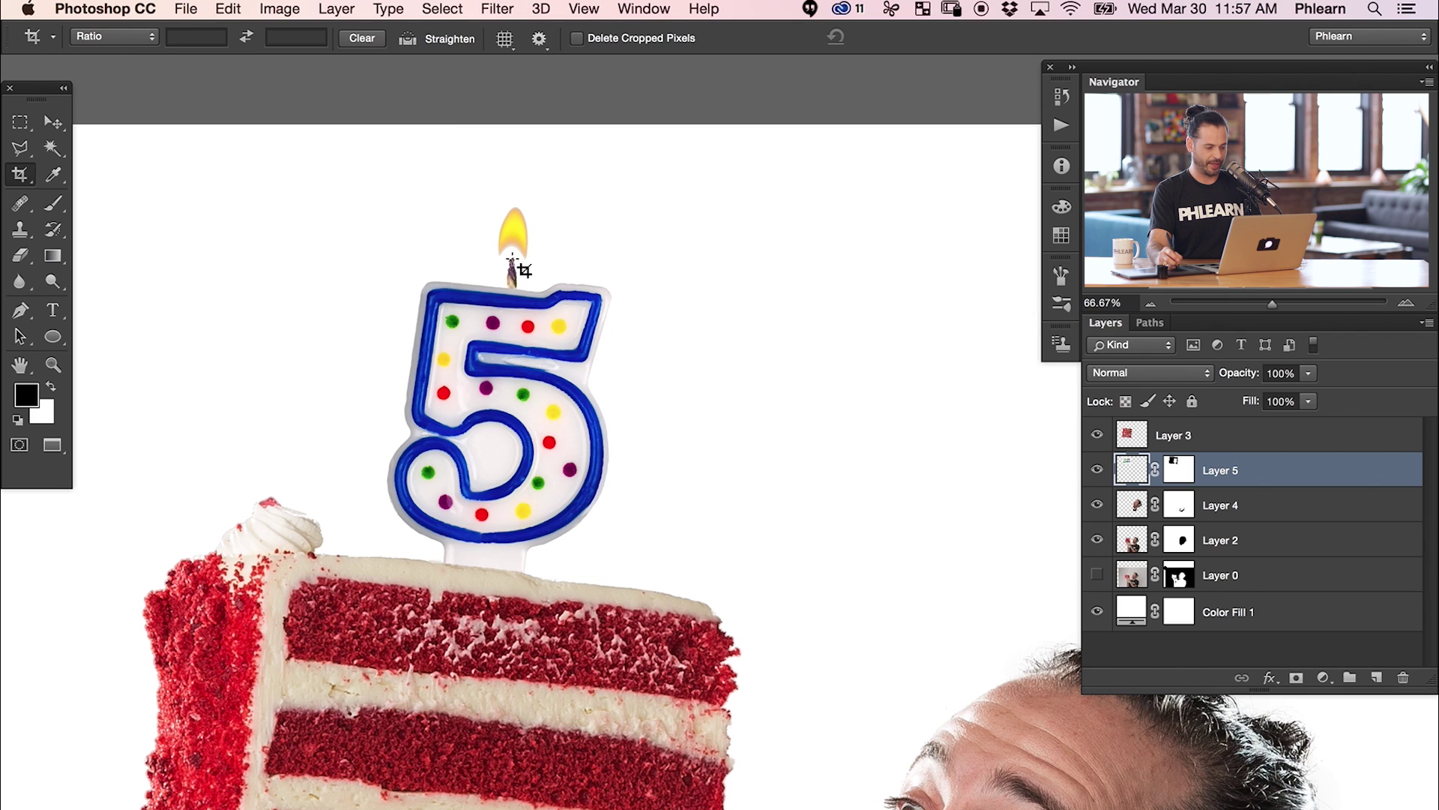
pyautogui.press('l')
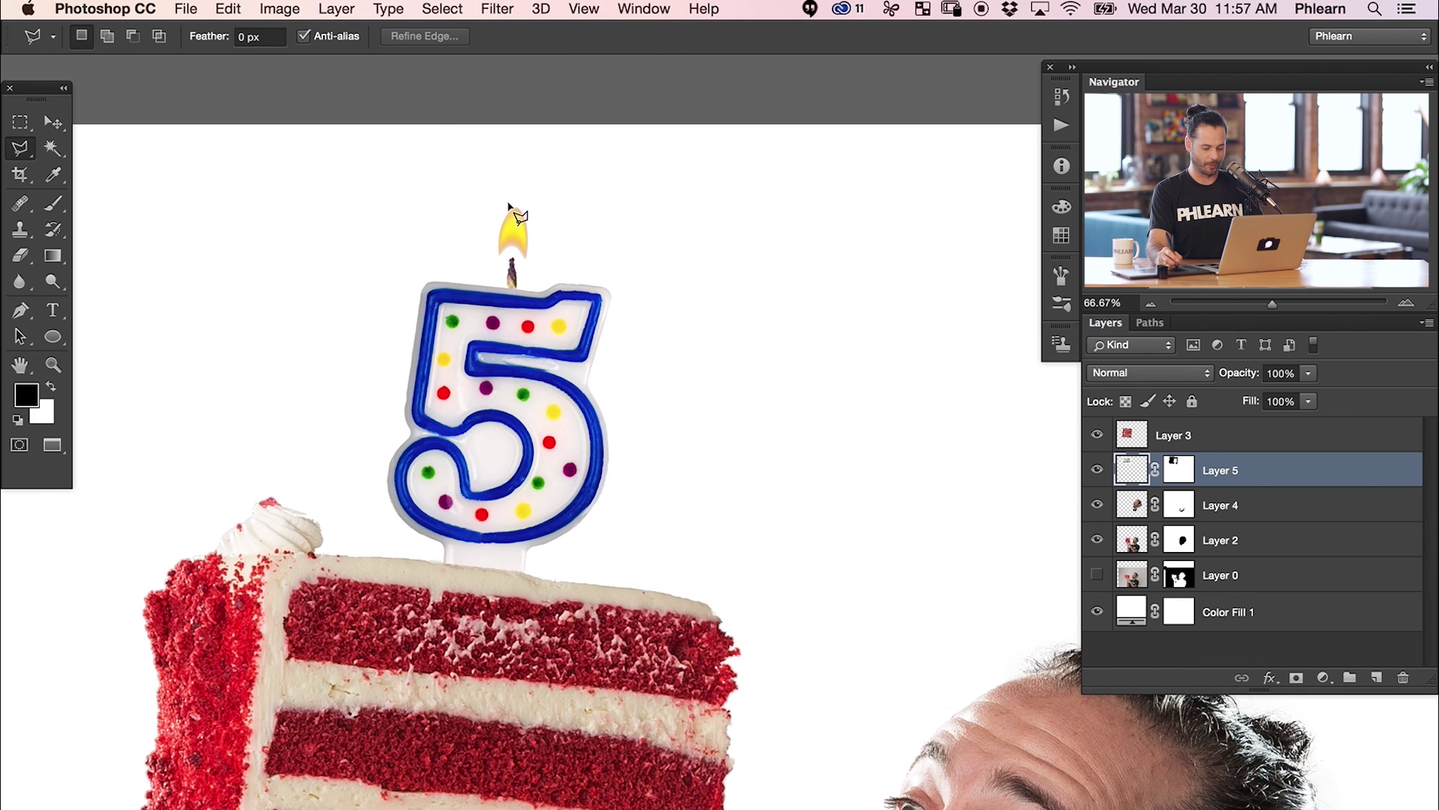
pyautogui.press('super+plus')
pyautogui.moveTo(562, 520); pyautogui.dragTo(641, 617)
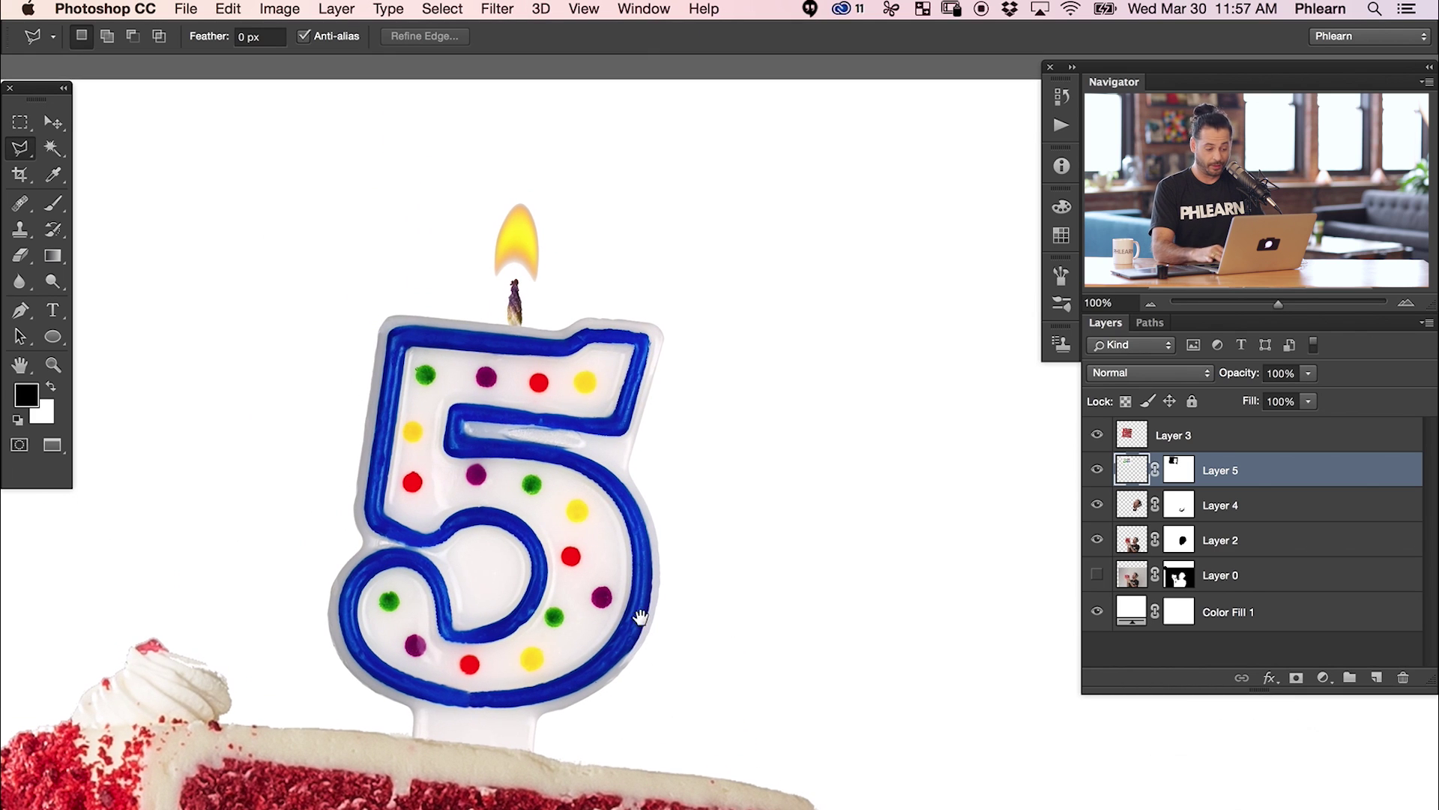
pyautogui.click(464, 177)
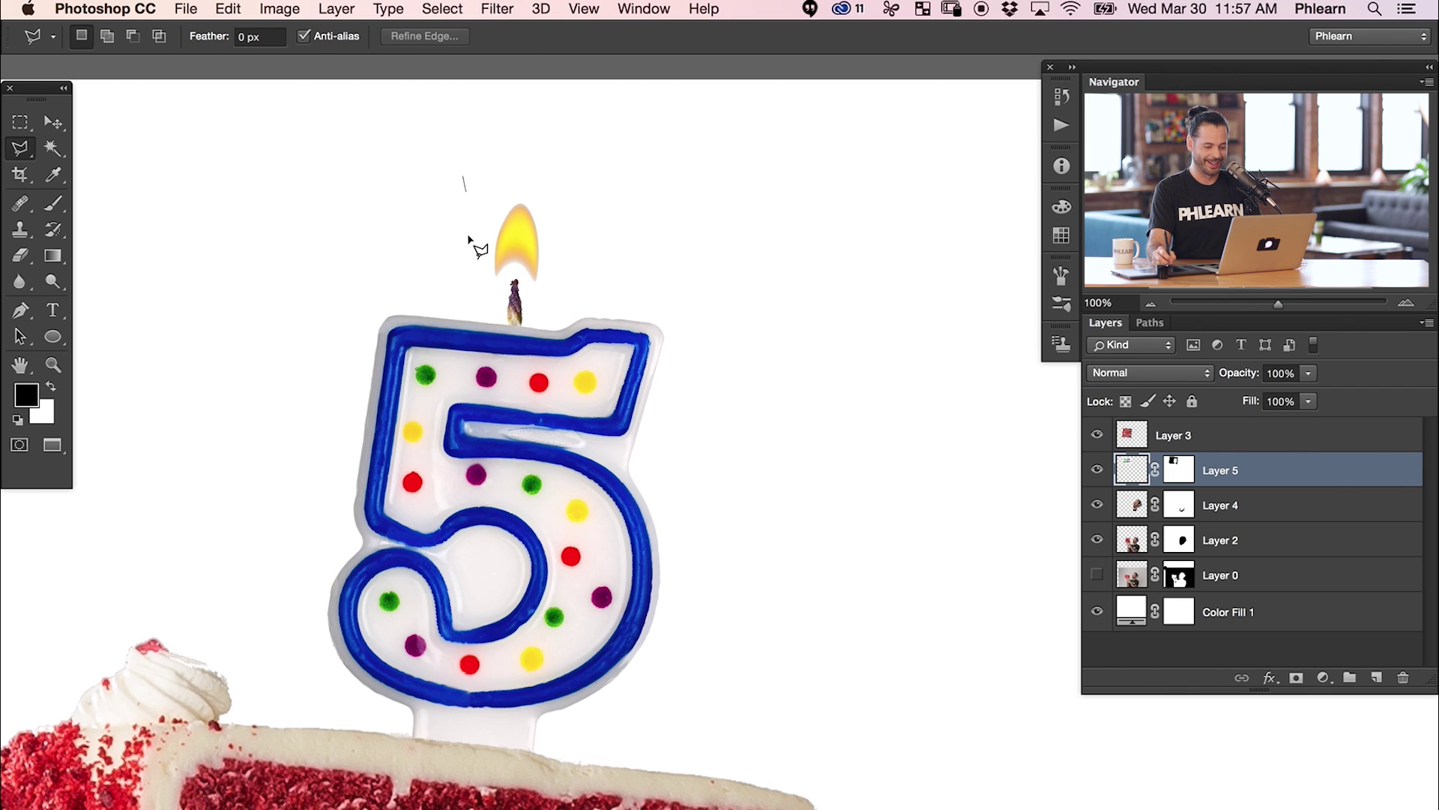
pyautogui.click(485, 322)
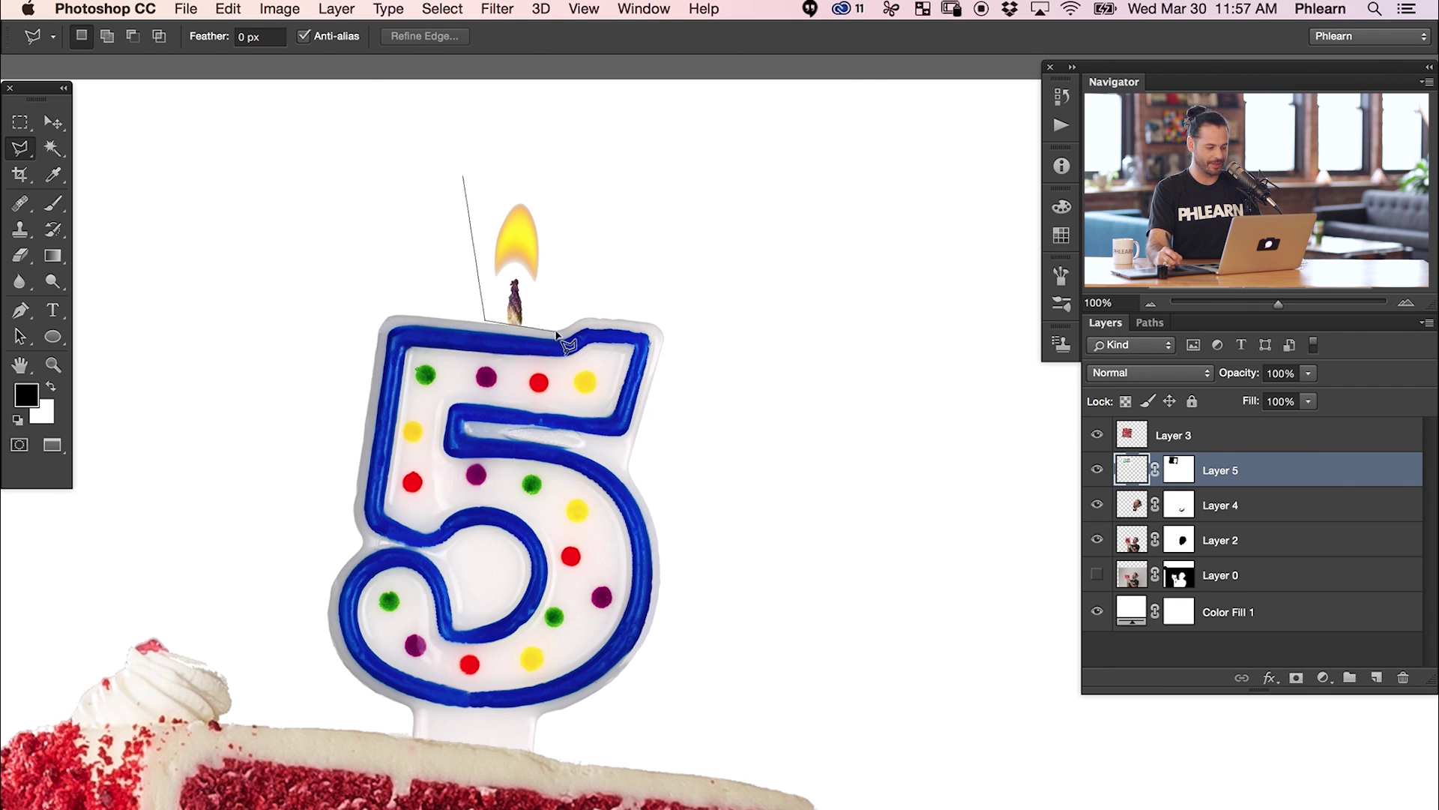
pyautogui.click(545, 328)
pyautogui.click(584, 220)
pyautogui.click(527, 152)
pyautogui.doubleClick(513, 160)
# Step: Fill the selected flame area on Layer 5's mask with black at 100% opacity, and deselect
pyautogui.click(1179, 478)
pyautogui.press('x')
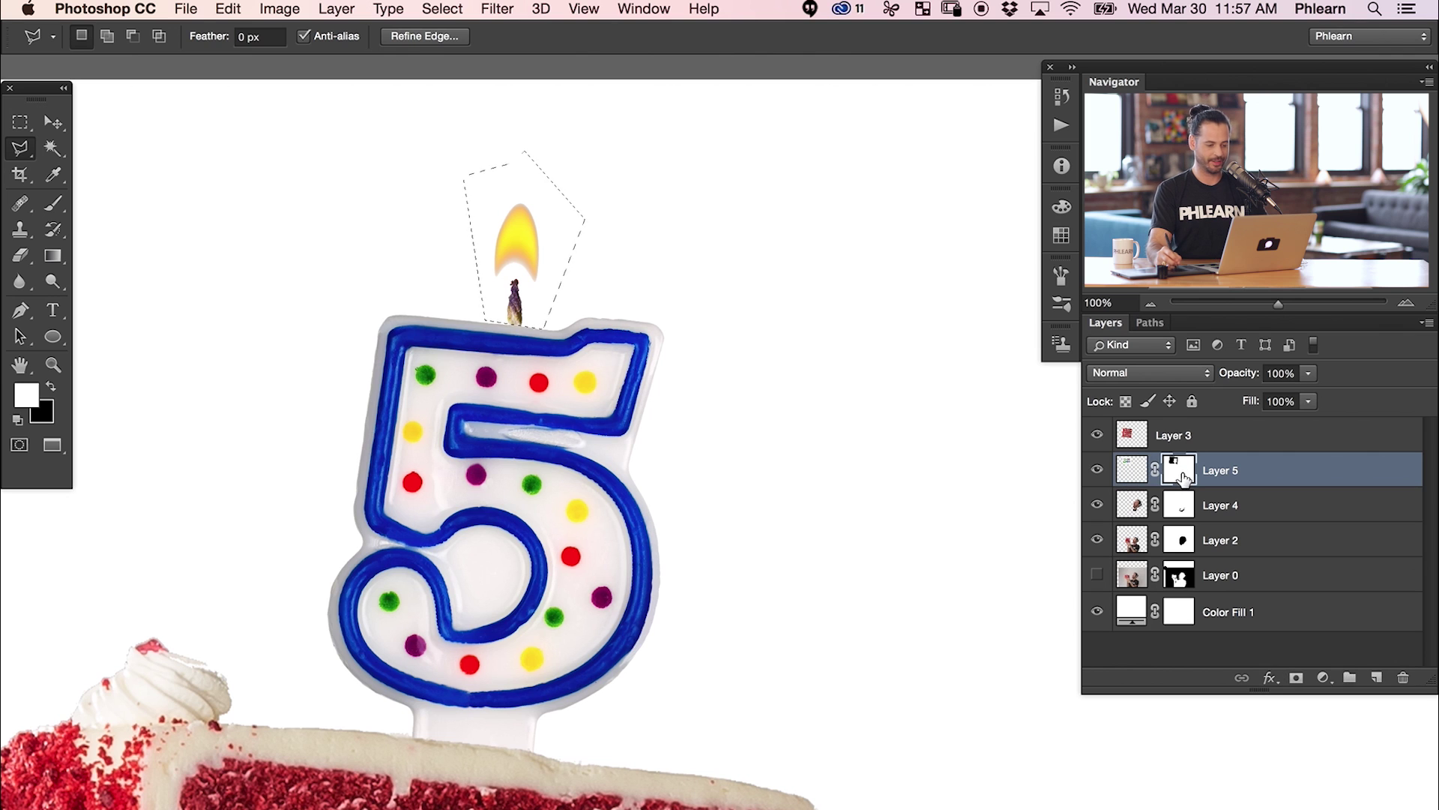
pyautogui.hotkey('shift', 'BackSpace')
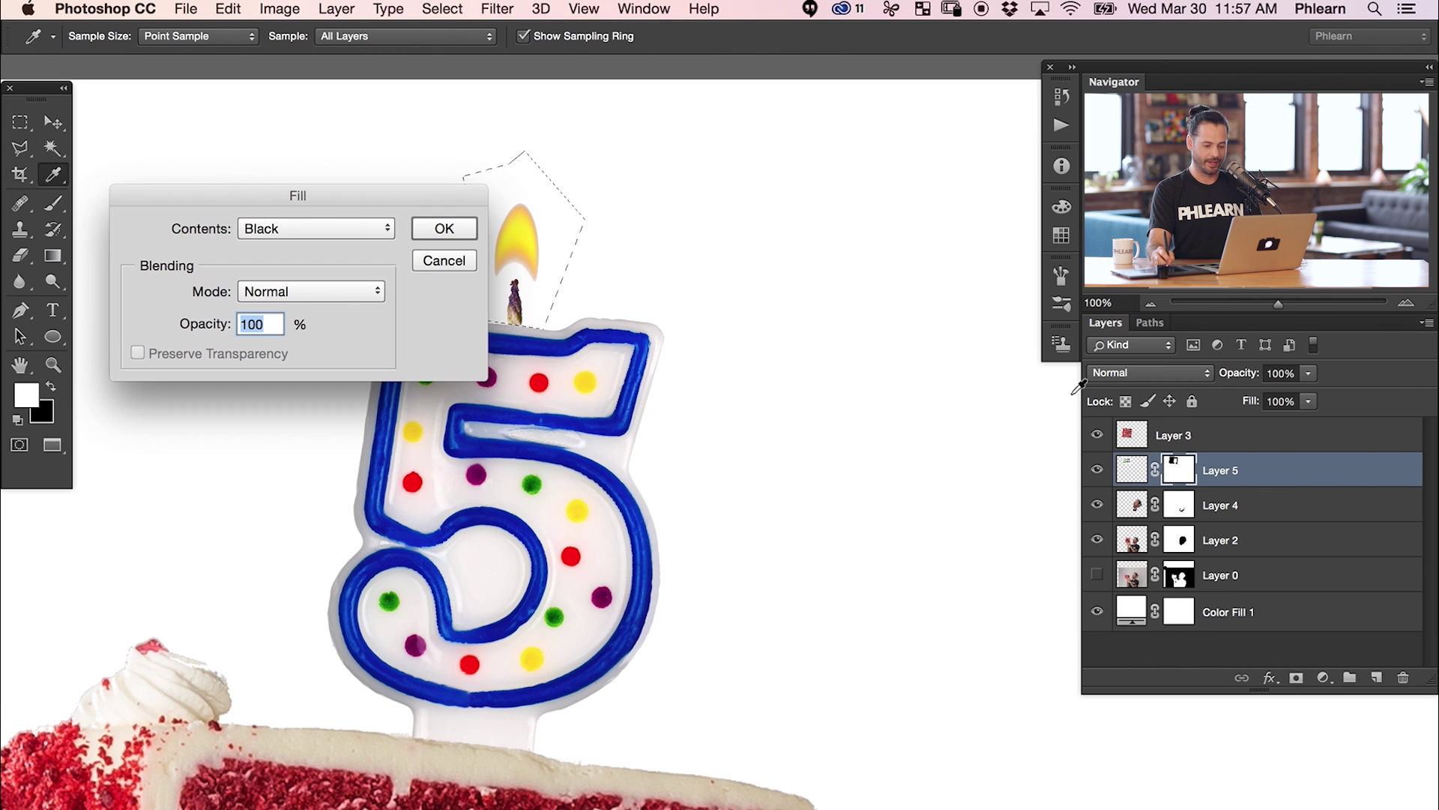
pyautogui.click(437, 226)
pyautogui.press('super+d')
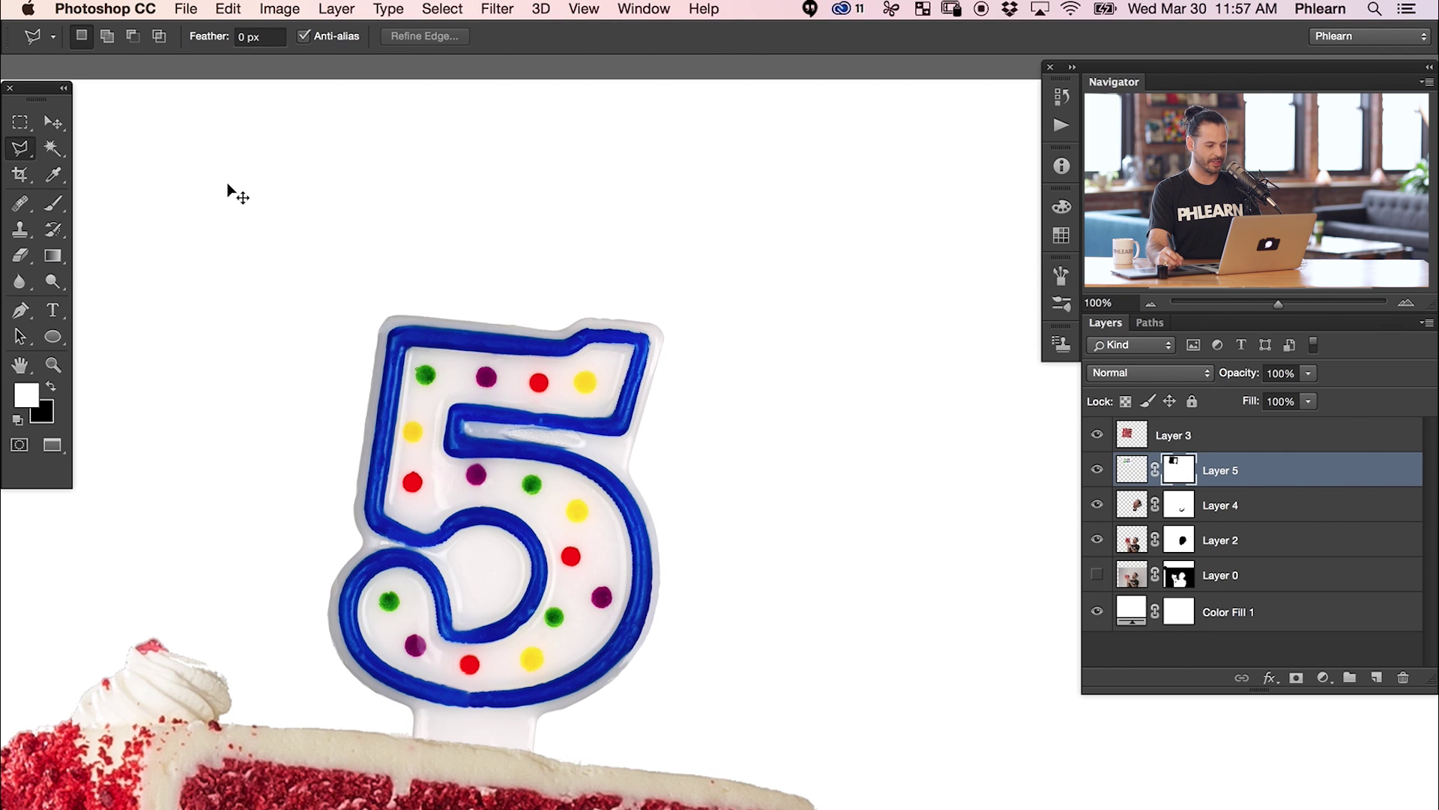
# Step: Scale the 5 candle down slightly with Free Transform, keeping it on top of the cake, and switch to the Move tool
pyautogui.press('super+0')
pyautogui.moveTo(799, 555)
pyautogui.mouseDown()
pyautogui.moveTo(699, 503)
pyautogui.moveTo(696, 517)
pyautogui.mouseUp()
pyautogui.press('super+t')
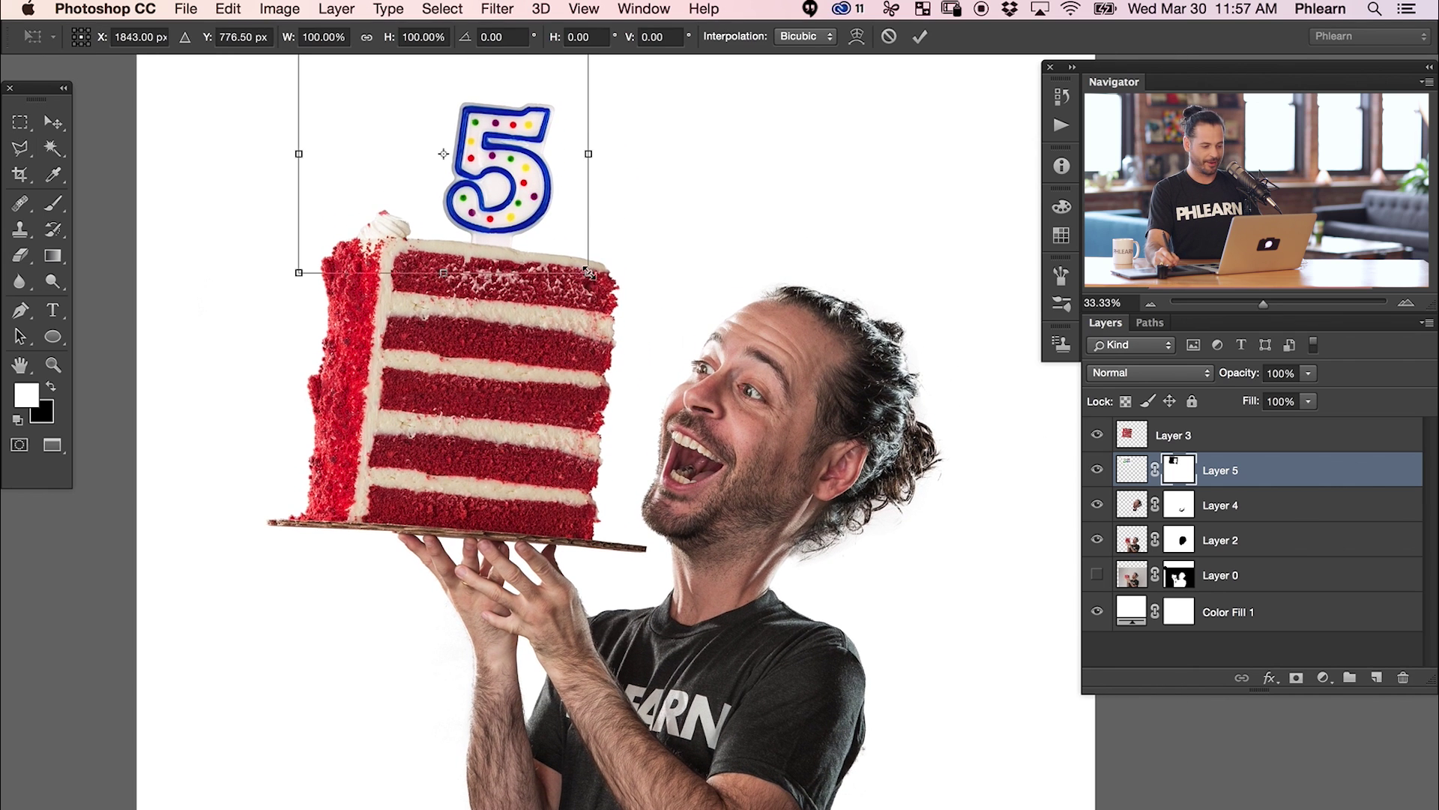
pyautogui.moveTo(583, 265)
pyautogui.mouseDown()
pyautogui.moveTo(577, 239)
pyautogui.moveTo(555, 240)
pyautogui.moveTo(585, 235)
pyautogui.moveTo(572, 232)
pyautogui.mouseUp()
pyautogui.press('Return')
pyautogui.press('l')
pyautogui.press('v')
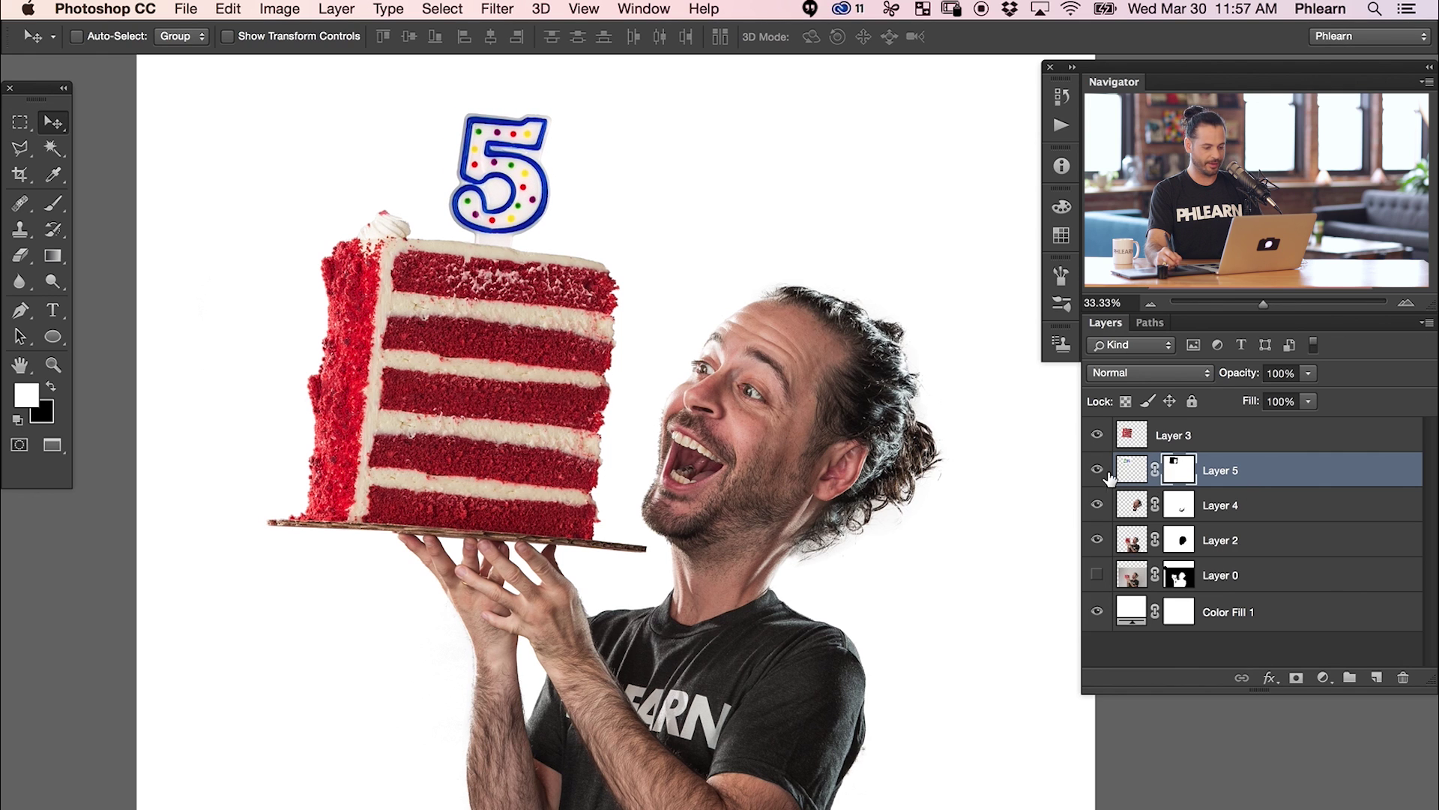
# Step: Add a Hue/Saturation adjustment layer above Layer 5 and clip it to the candle layer
pyautogui.click(1323, 677)
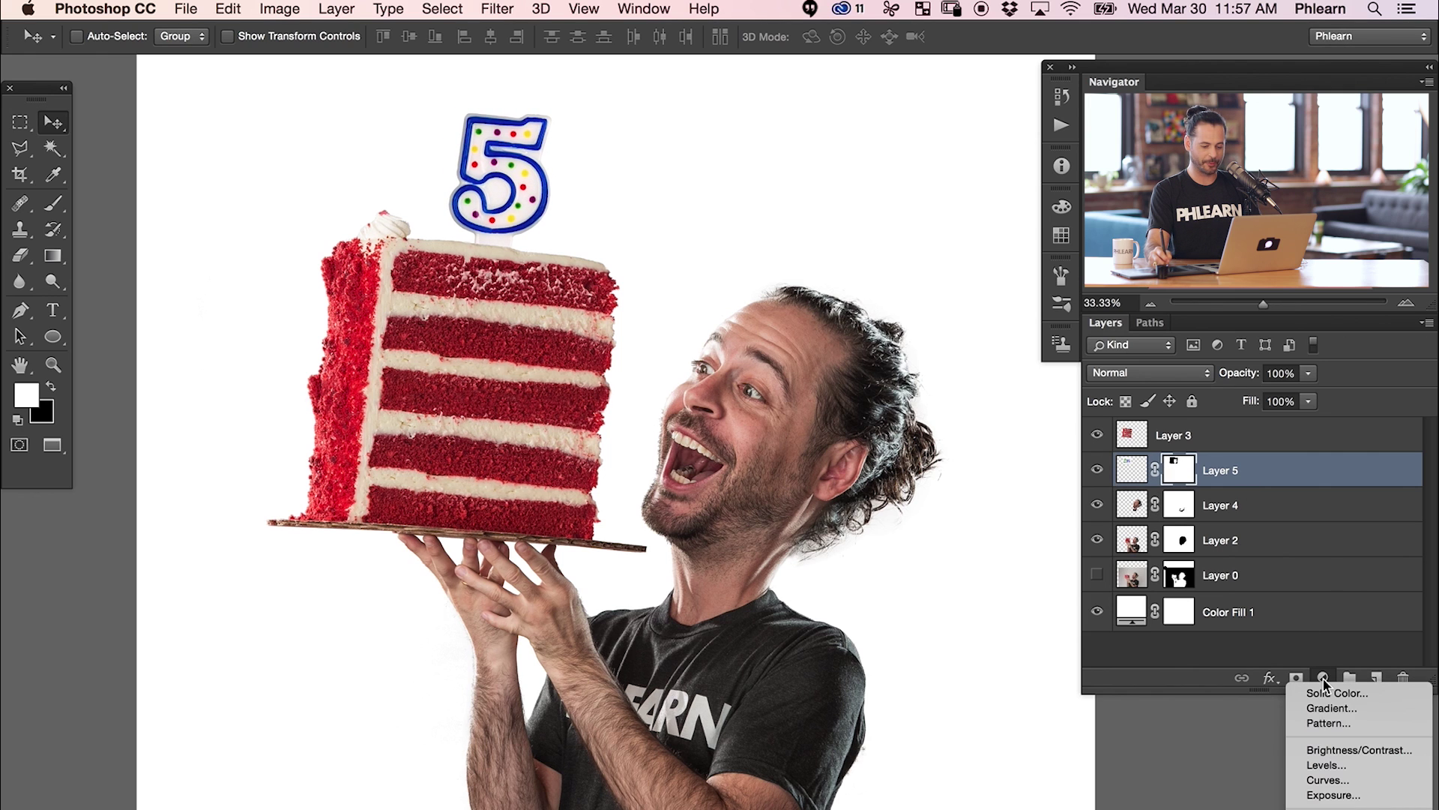
pyautogui.click(1319, 781)
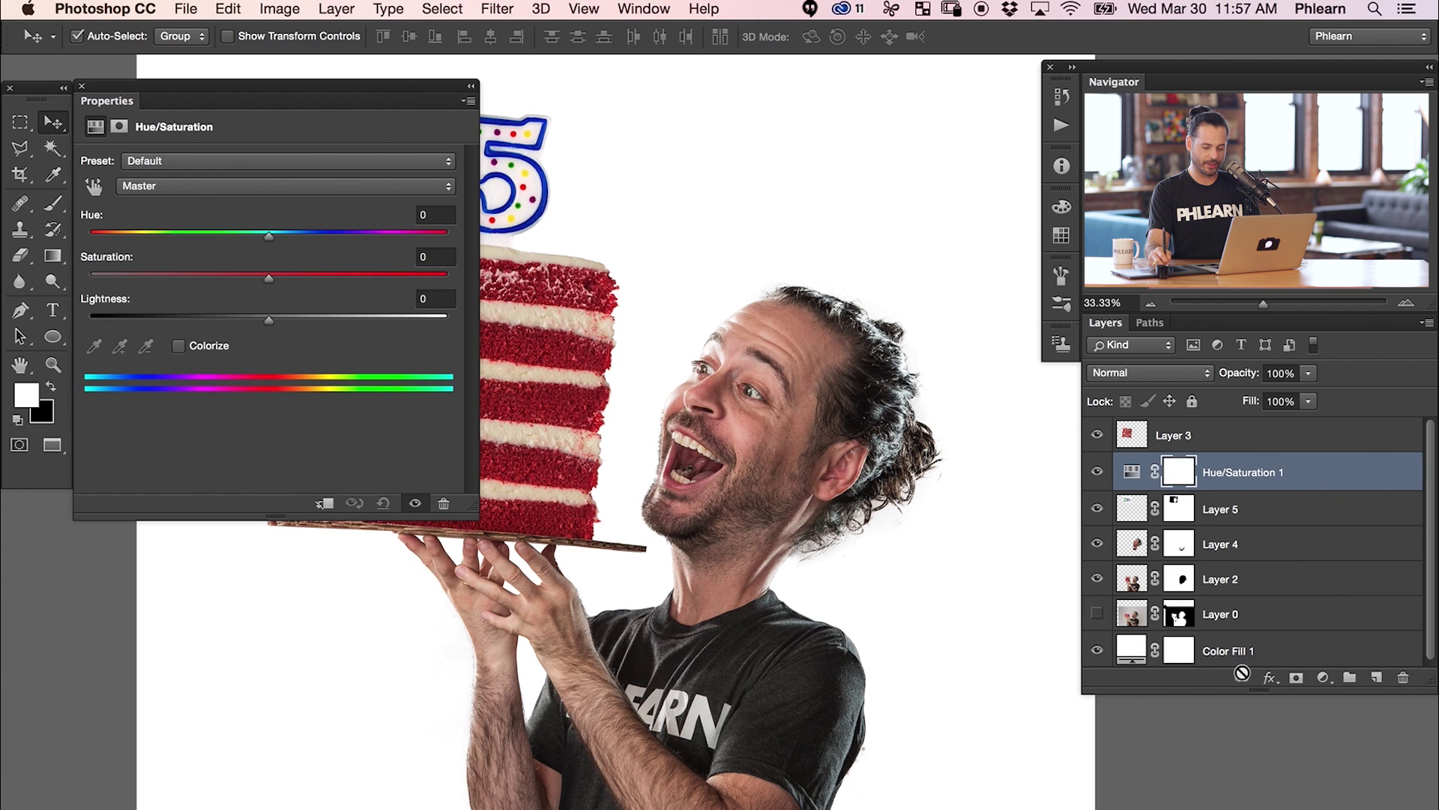
pyautogui.moveTo(628, 412); pyautogui.dragTo(784, 448)
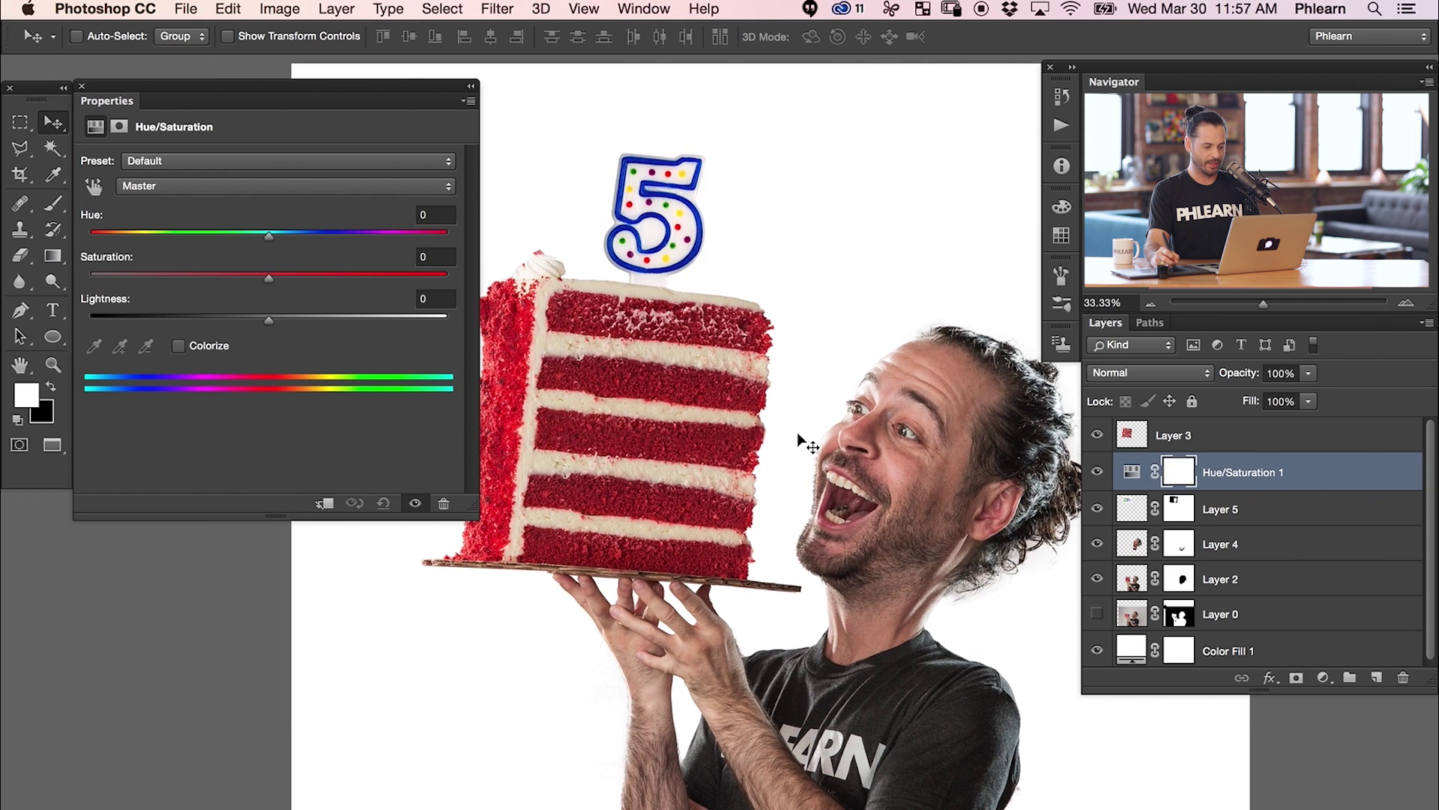
pyautogui.click(1098, 510)
pyautogui.click(1098, 509)
pyautogui.rightClick(1313, 477)
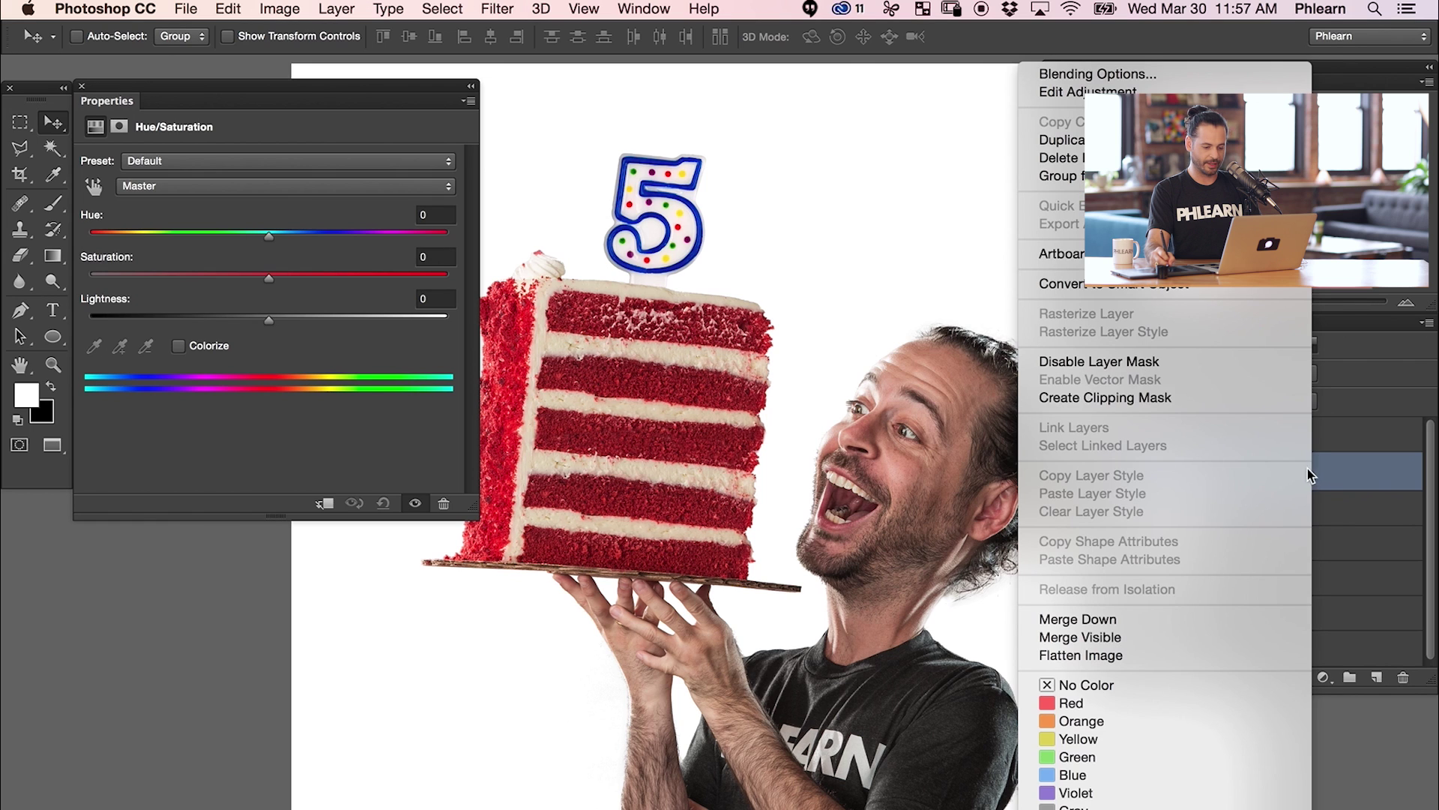
pyautogui.click(1224, 402)
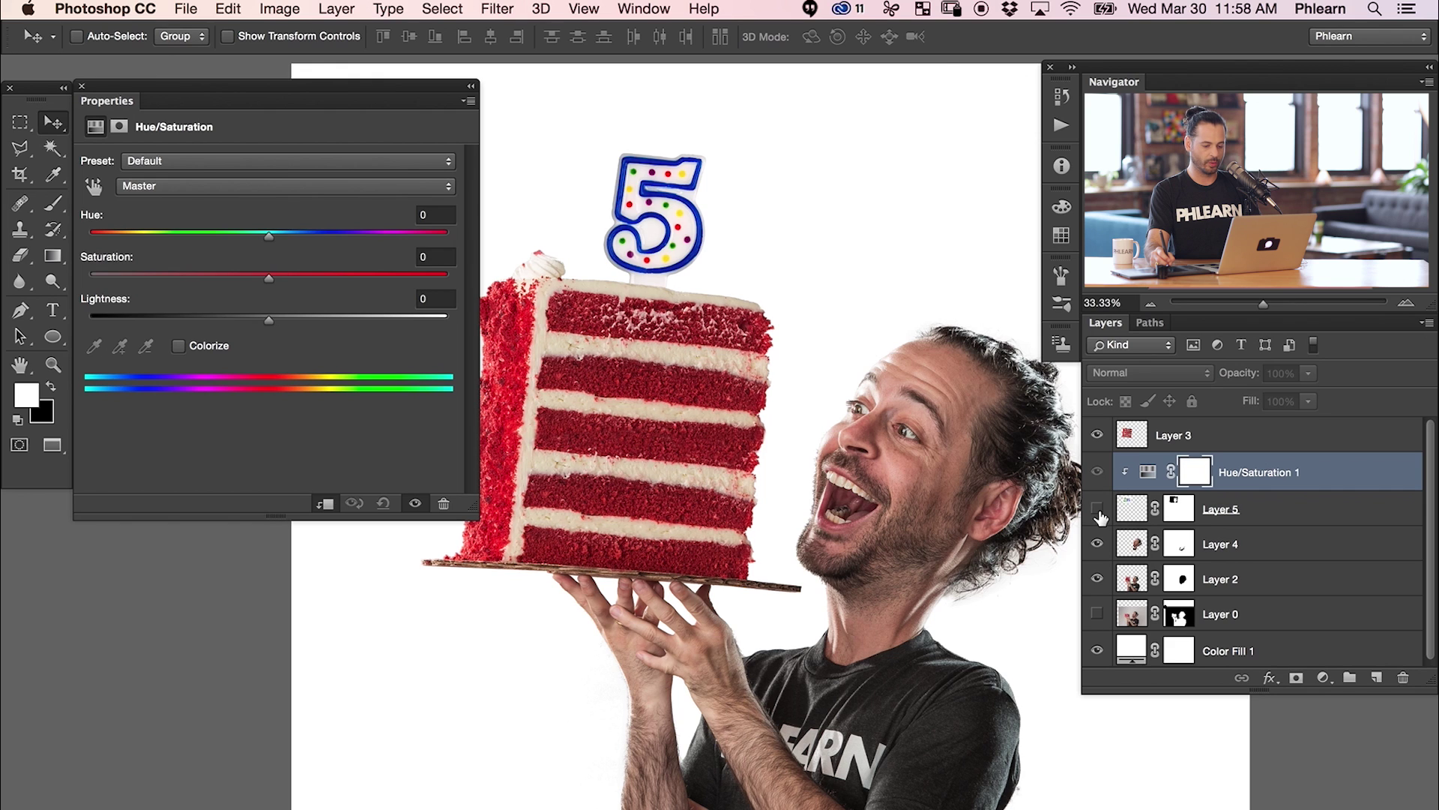
# Step: Shift the candle's Hue to +113 to turn its blue outline pinkish red, and close the adjustment settings
pyautogui.moveTo(277, 237); pyautogui.dragTo(404, 254)
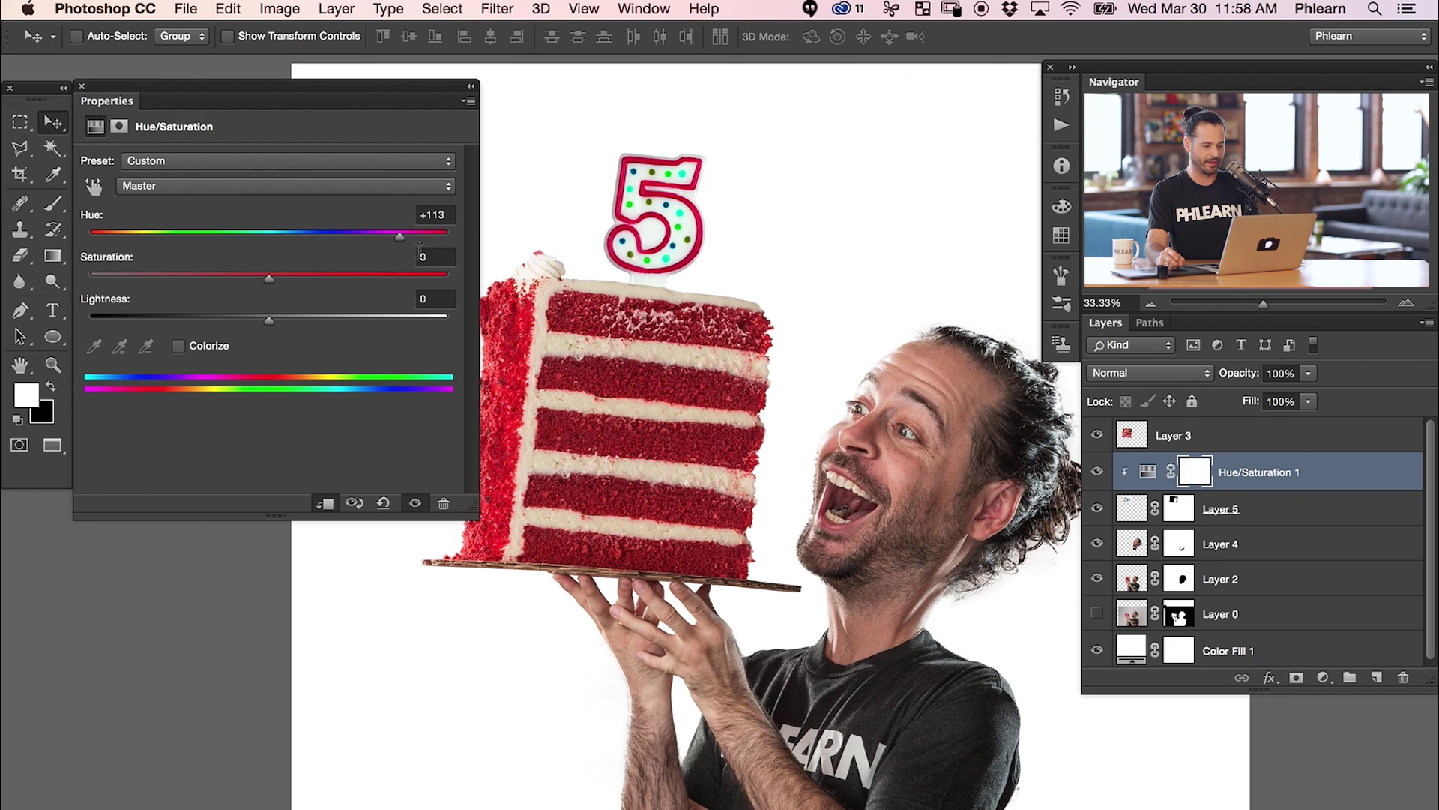
pyautogui.click(84, 90)
pyautogui.moveTo(691, 482); pyautogui.dragTo(504, 453)
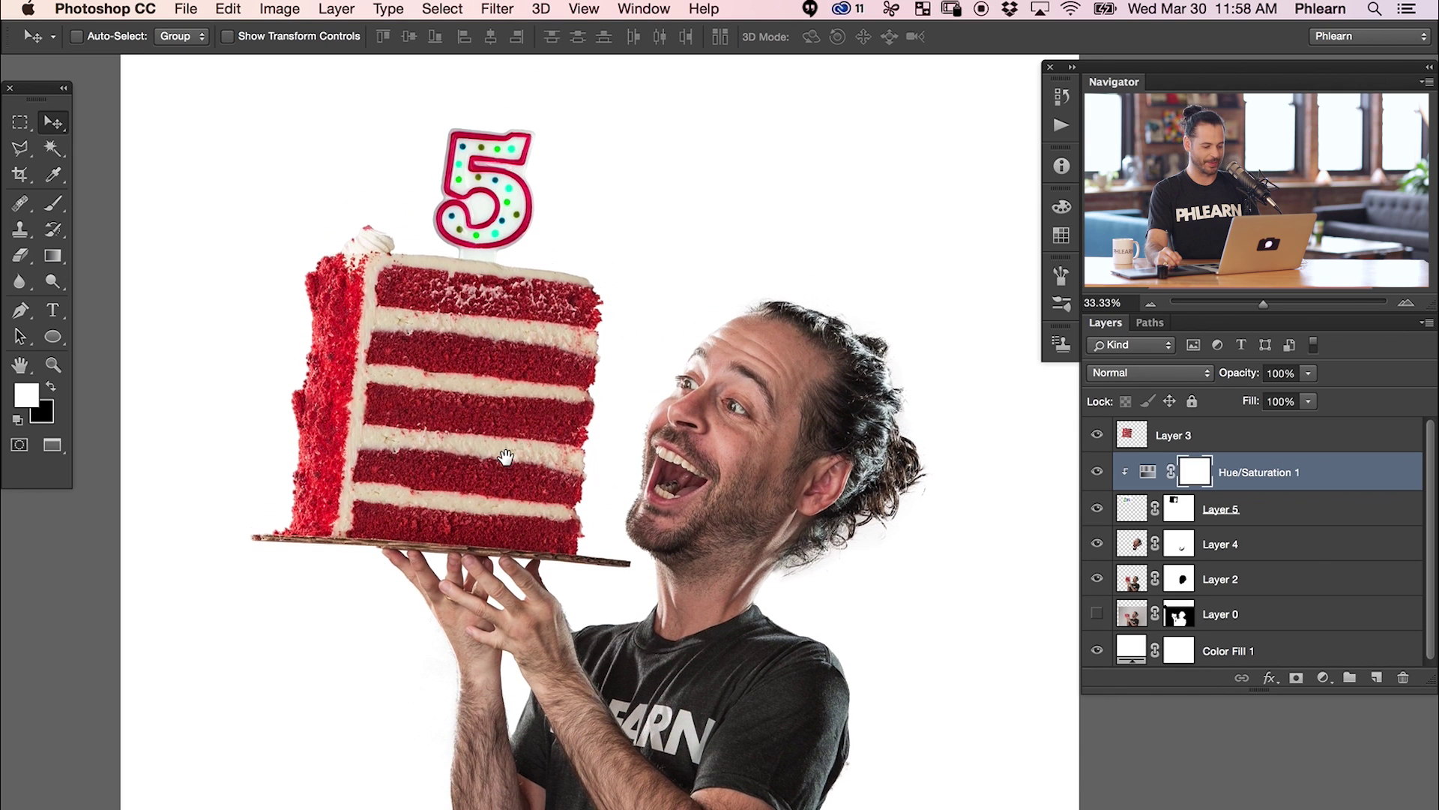
# Step: Crop the image tighter around the man and cake, trimming the empty space above and on both sides
pyautogui.press('super+minus')
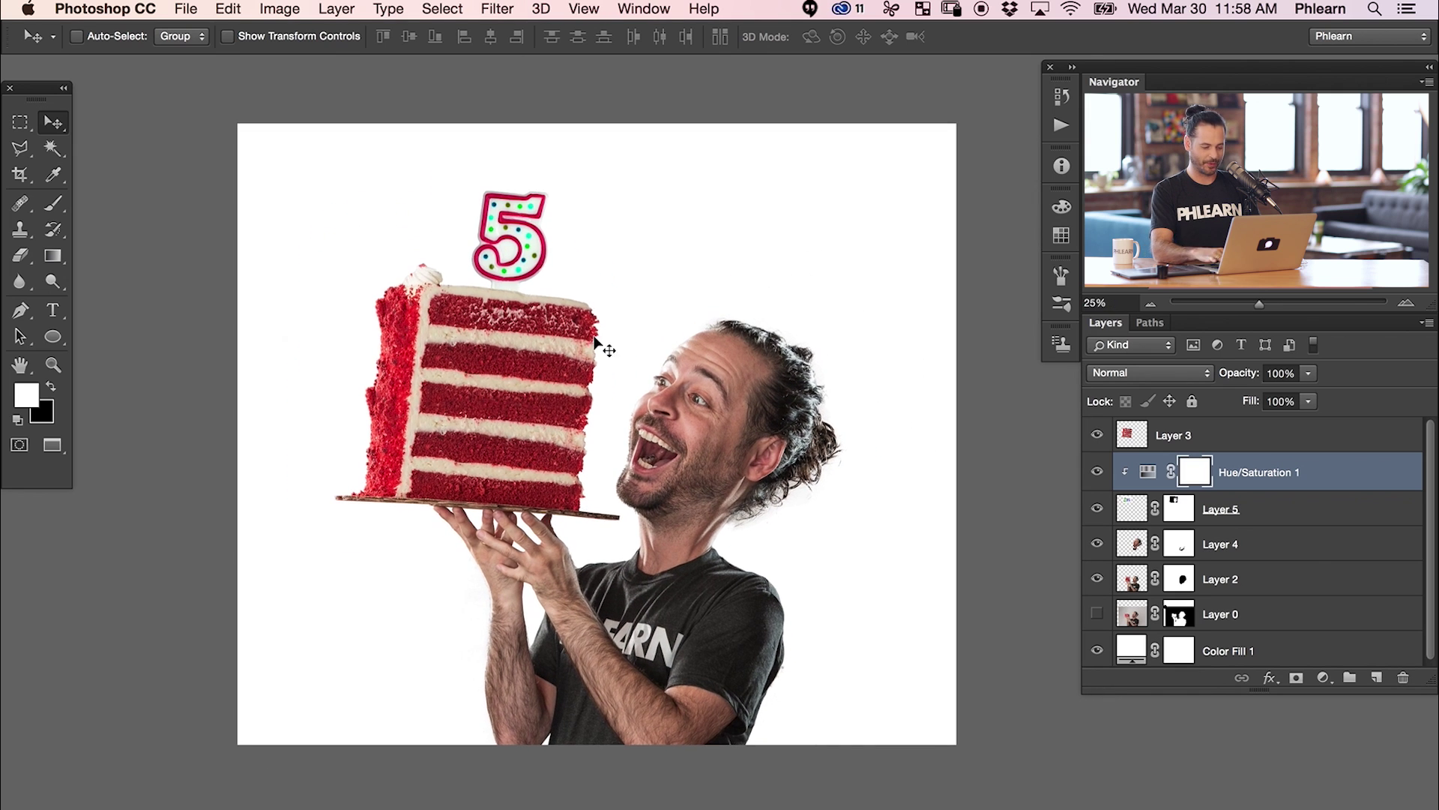
pyautogui.press('c')
pyautogui.moveTo(948, 131); pyautogui.dragTo(908, 144)
pyautogui.press('x')
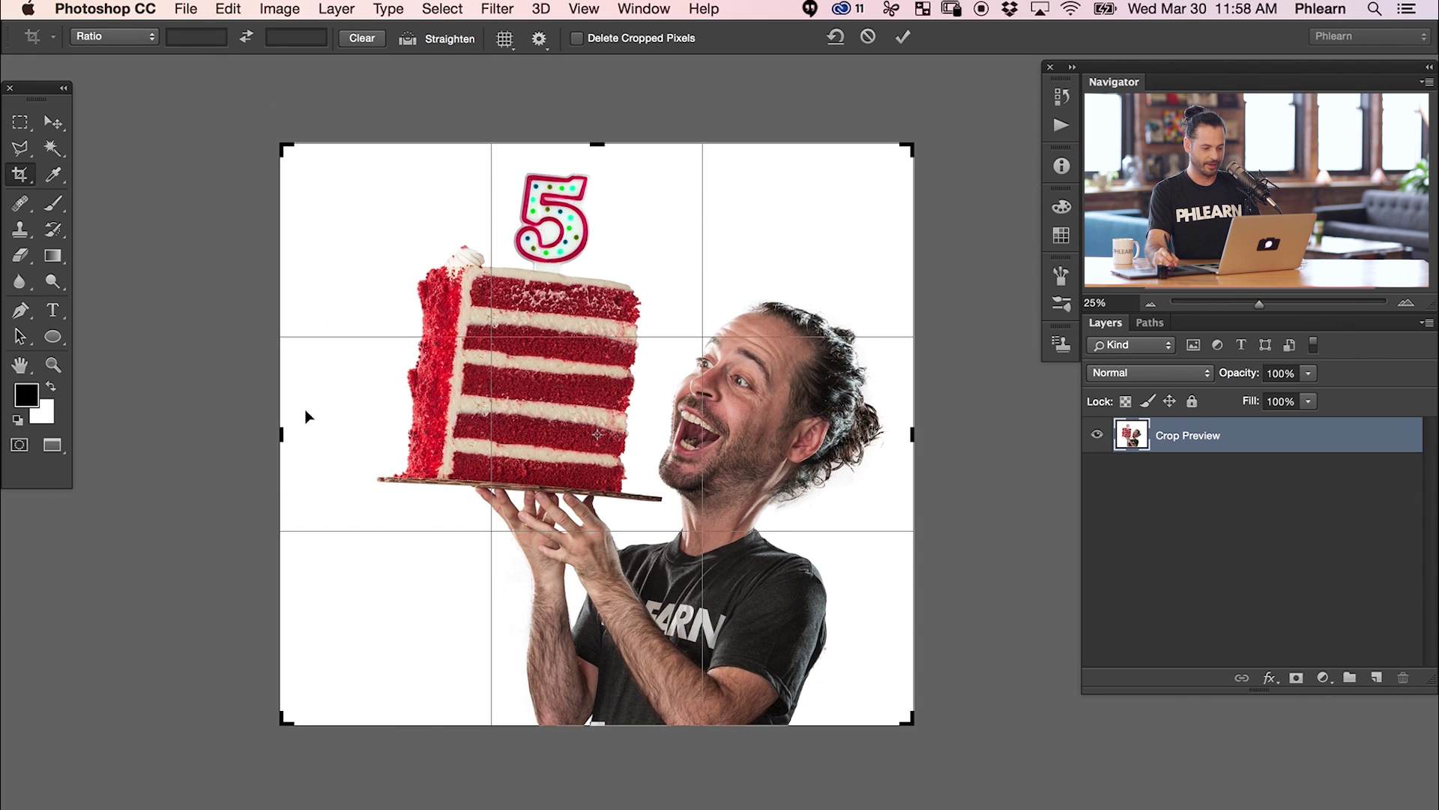
pyautogui.moveTo(277, 433); pyautogui.dragTo(312, 433)
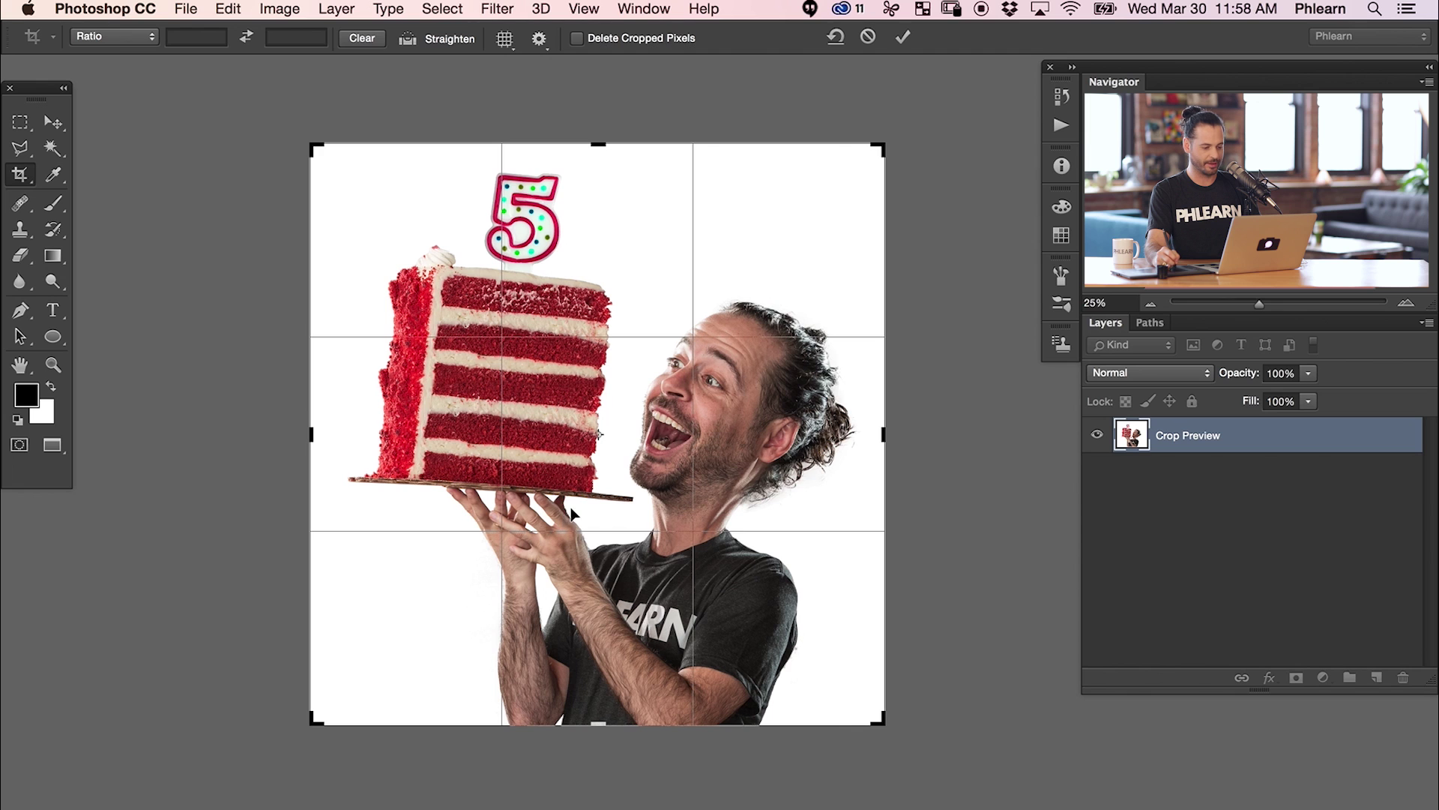
pyautogui.press('Return')
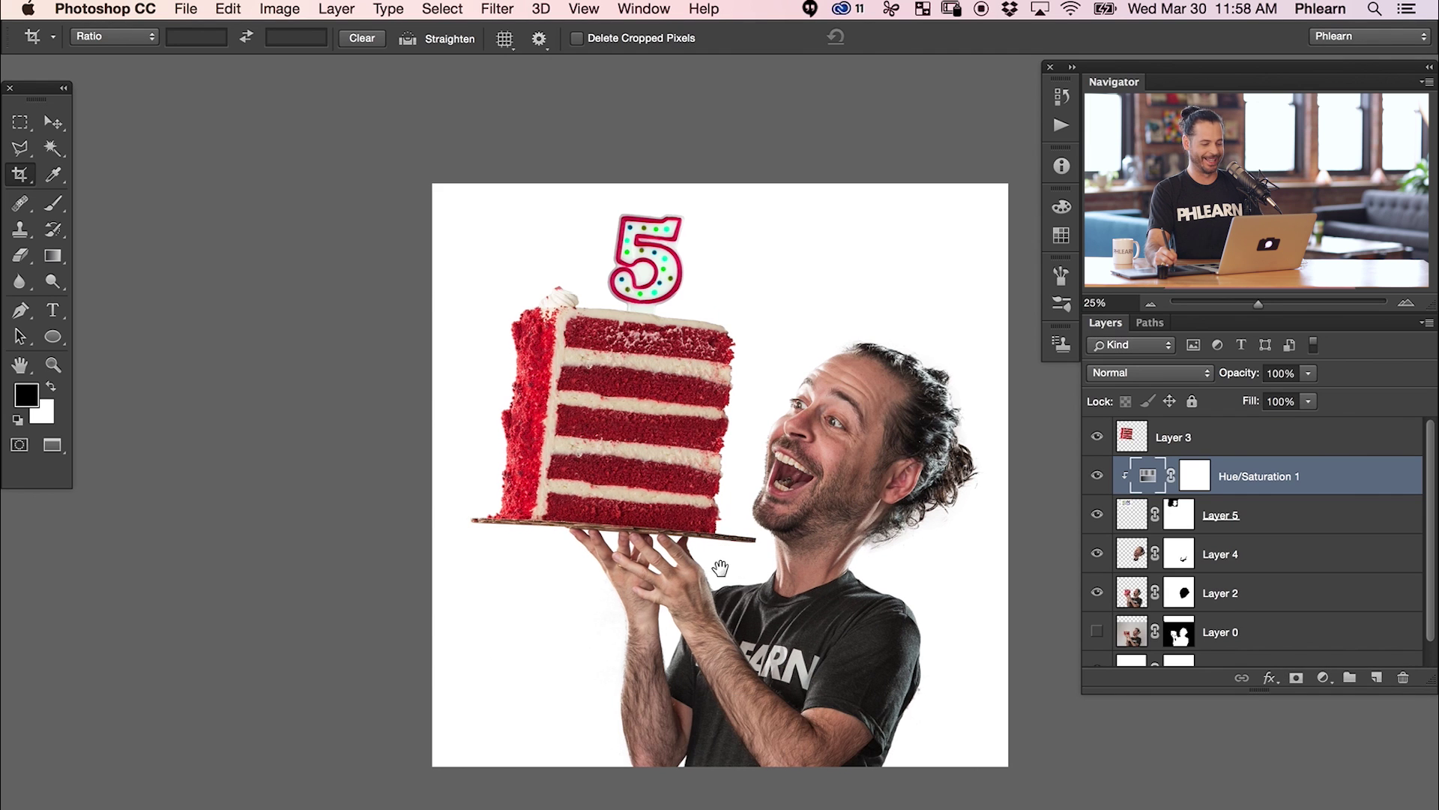
pyautogui.moveTo(720, 567); pyautogui.dragTo(596, 546)
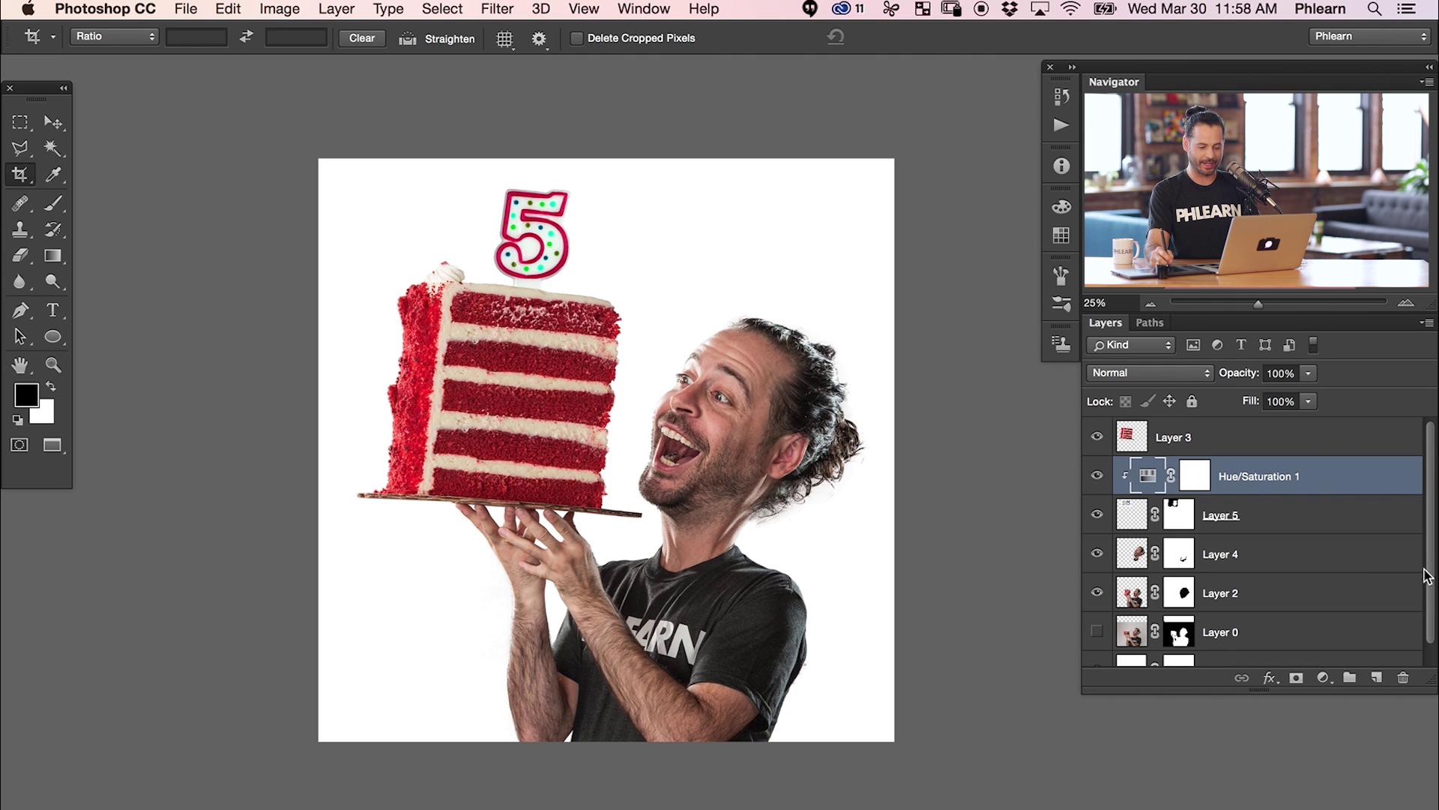
# Step: Show Layer 0 alone with its mask disabled to review the original photo, and hide it again
pyautogui.scroll(-1, 1391, 631)
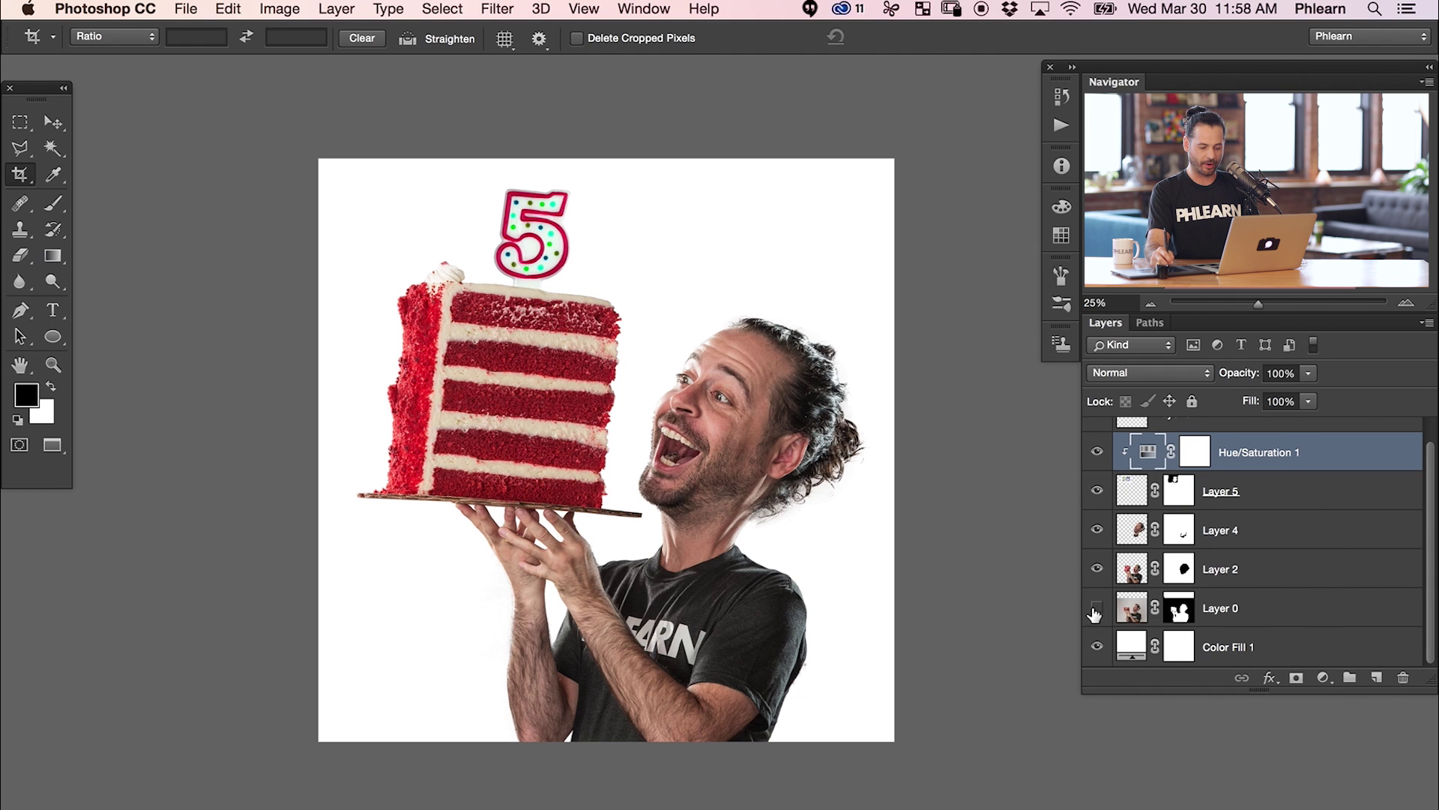
pyautogui.keyDown('alt'); pyautogui.click(1095, 614); pyautogui.keyUp('alt')
pyautogui.keyDown('shift'); pyautogui.click(1178, 609); pyautogui.keyUp('shift')
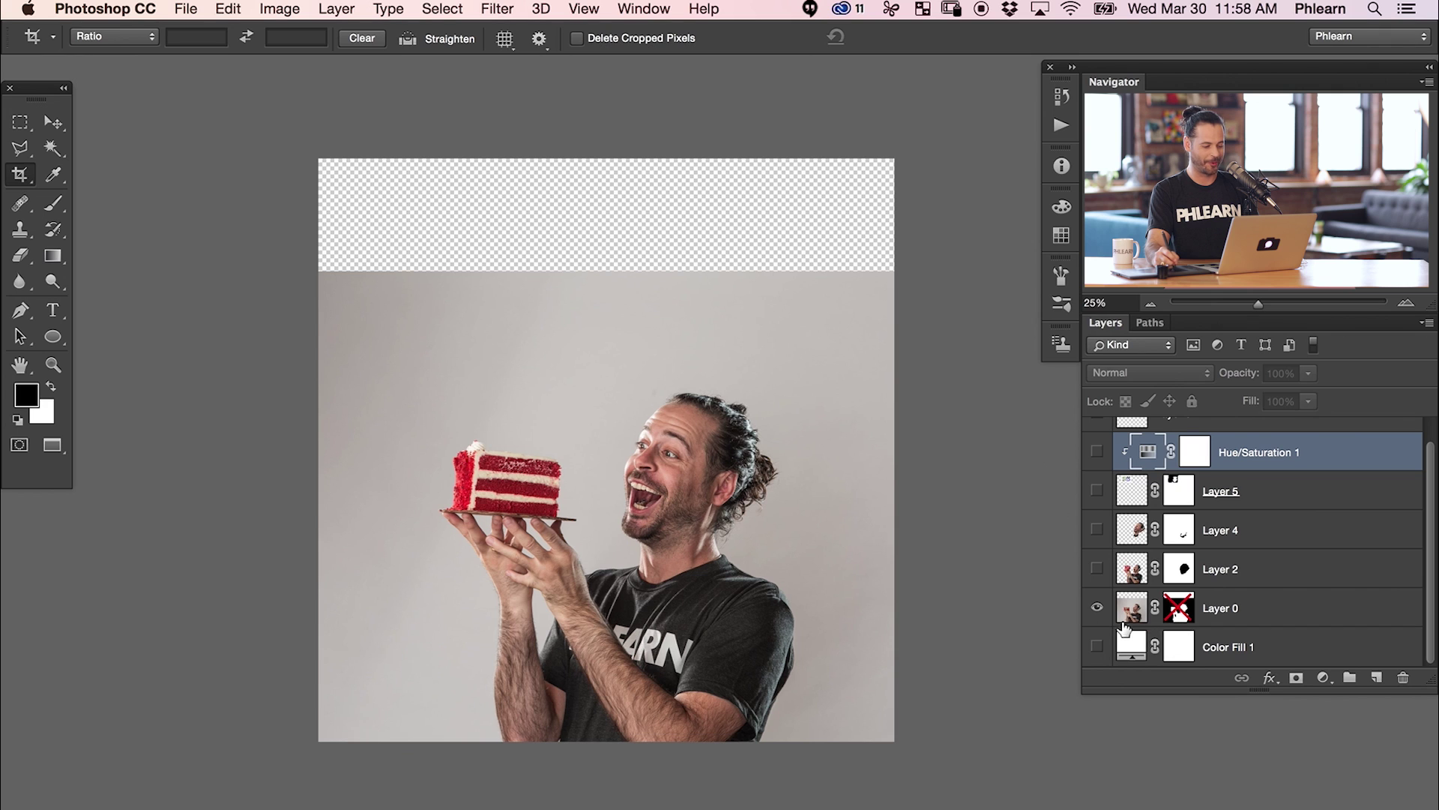
pyautogui.click(1097, 609)
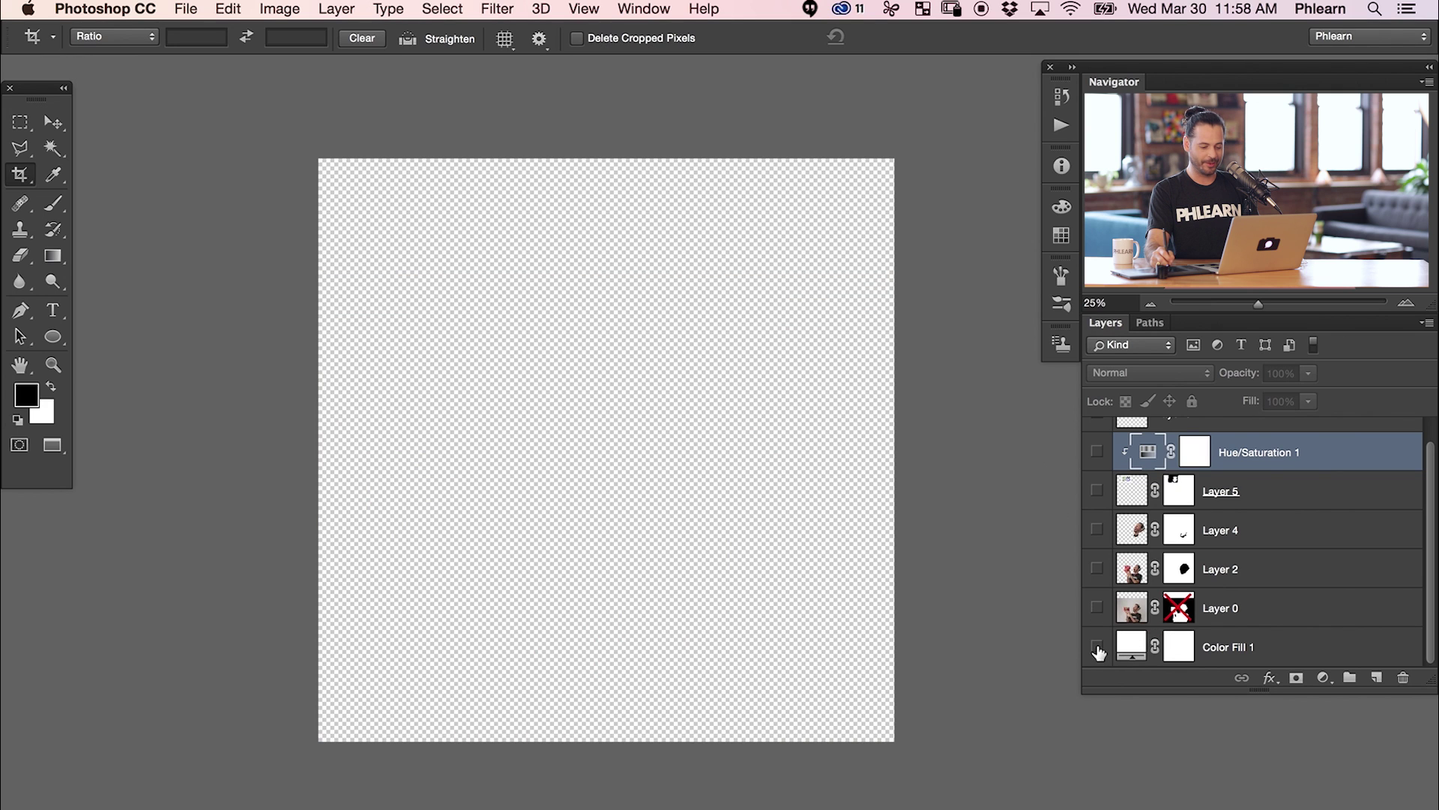
# Step: Review the composite's build-up by showing Color Fill 1, Layer 2, the enlarged cake on Layer 3, and the head on Layer 4
pyautogui.click(1098, 648)
pyautogui.click(1097, 569)
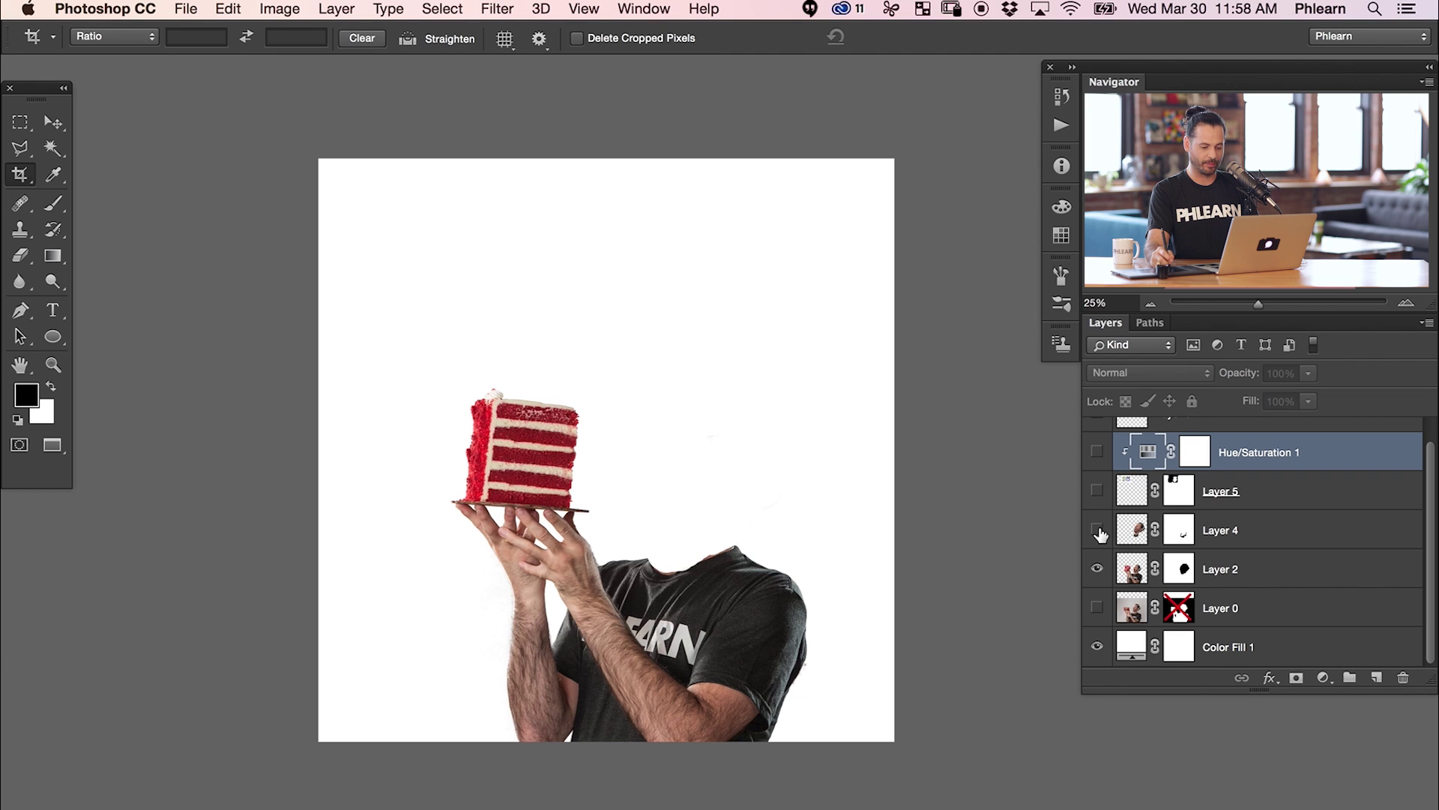
pyautogui.click(1098, 492)
pyautogui.click(1098, 494)
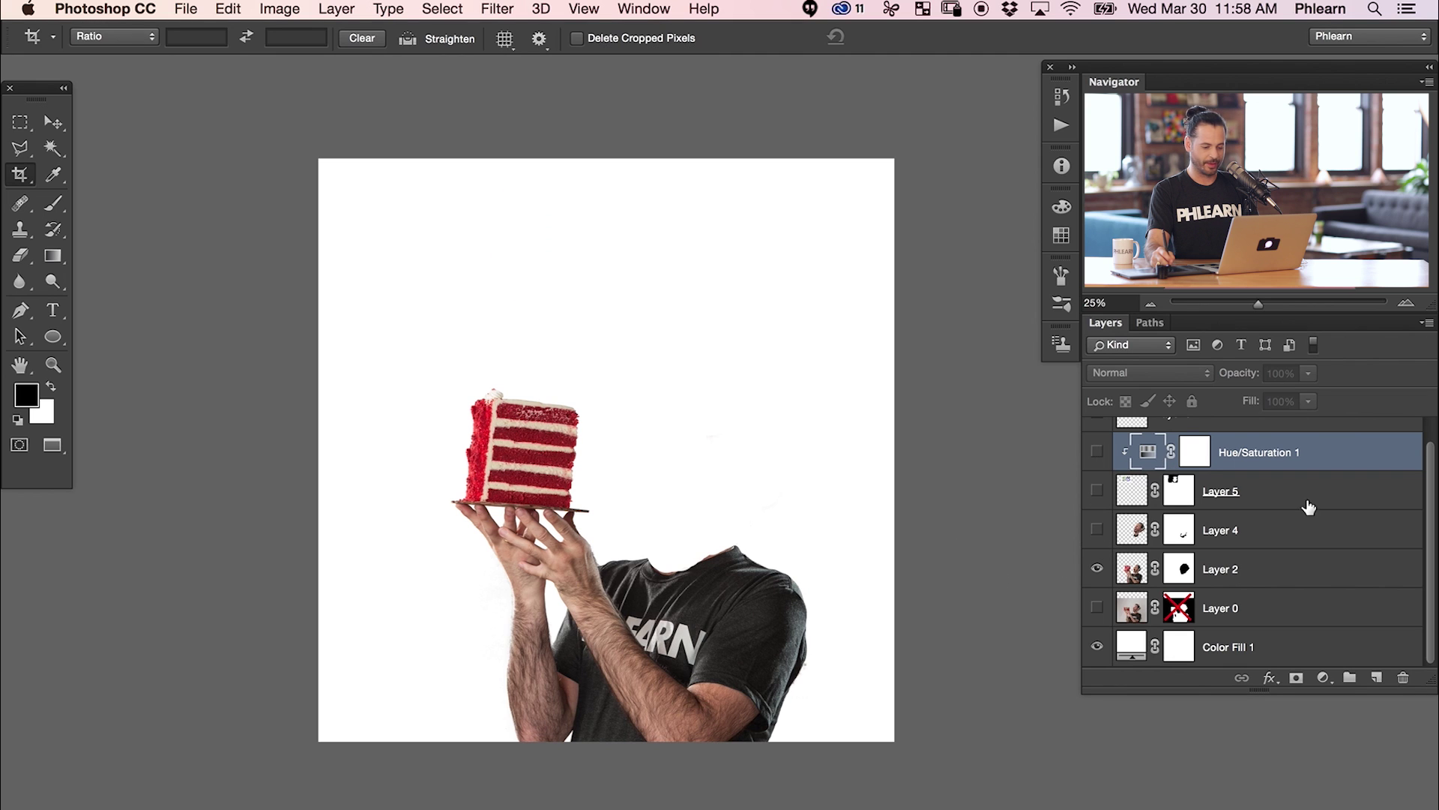
pyautogui.scroll(2, 1432, 486)
pyautogui.click(1098, 438)
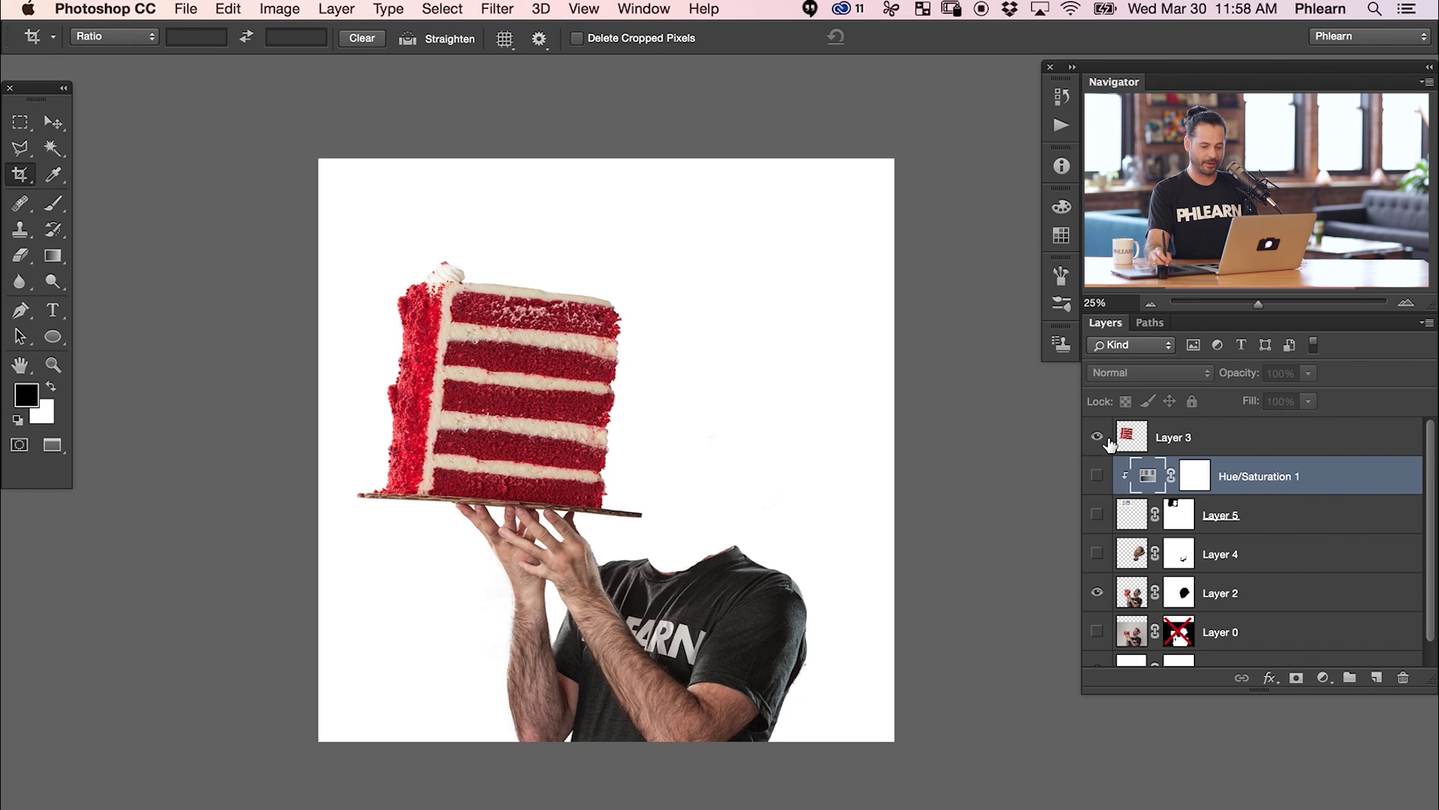
pyautogui.click(1097, 555)
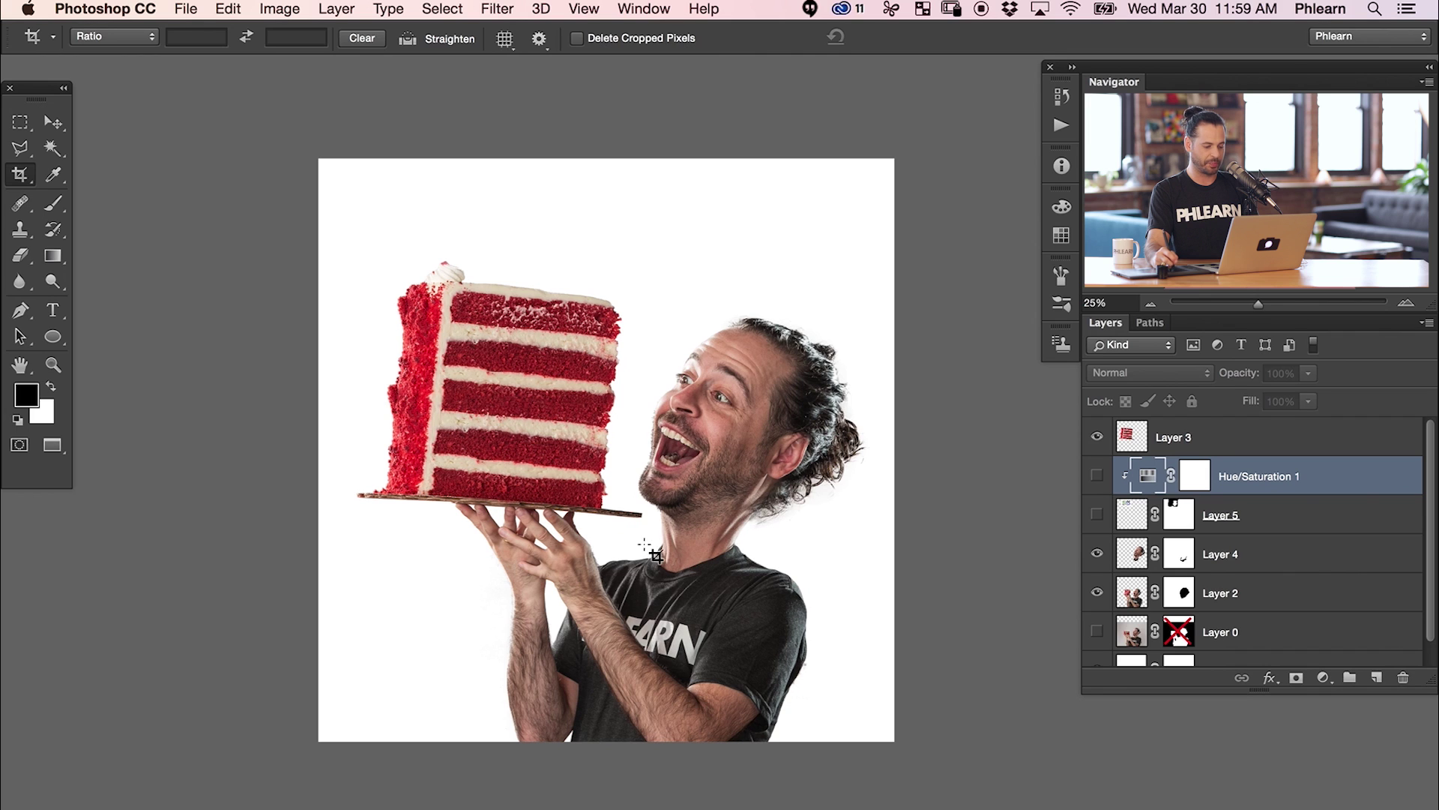
# Step: Show the candle on Layer 5 and toggle Hue/Saturation 1 to compare its colors, leaving the adjustment on
pyautogui.click(1096, 515)
pyautogui.click(1095, 475)
pyautogui.click(1095, 475)
pyautogui.click(1095, 476)
pyautogui.moveTo(825, 554); pyautogui.dragTo(731, 564)
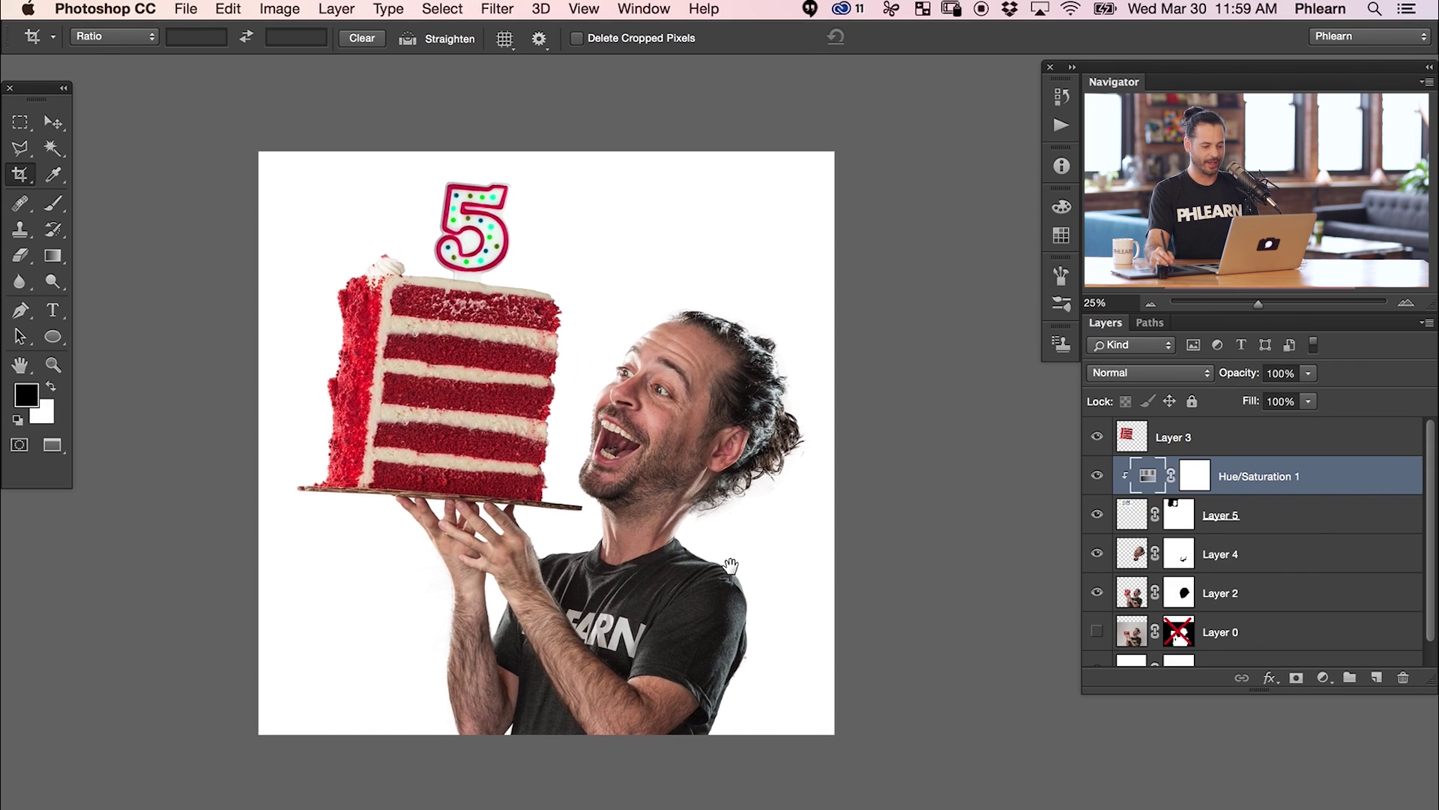